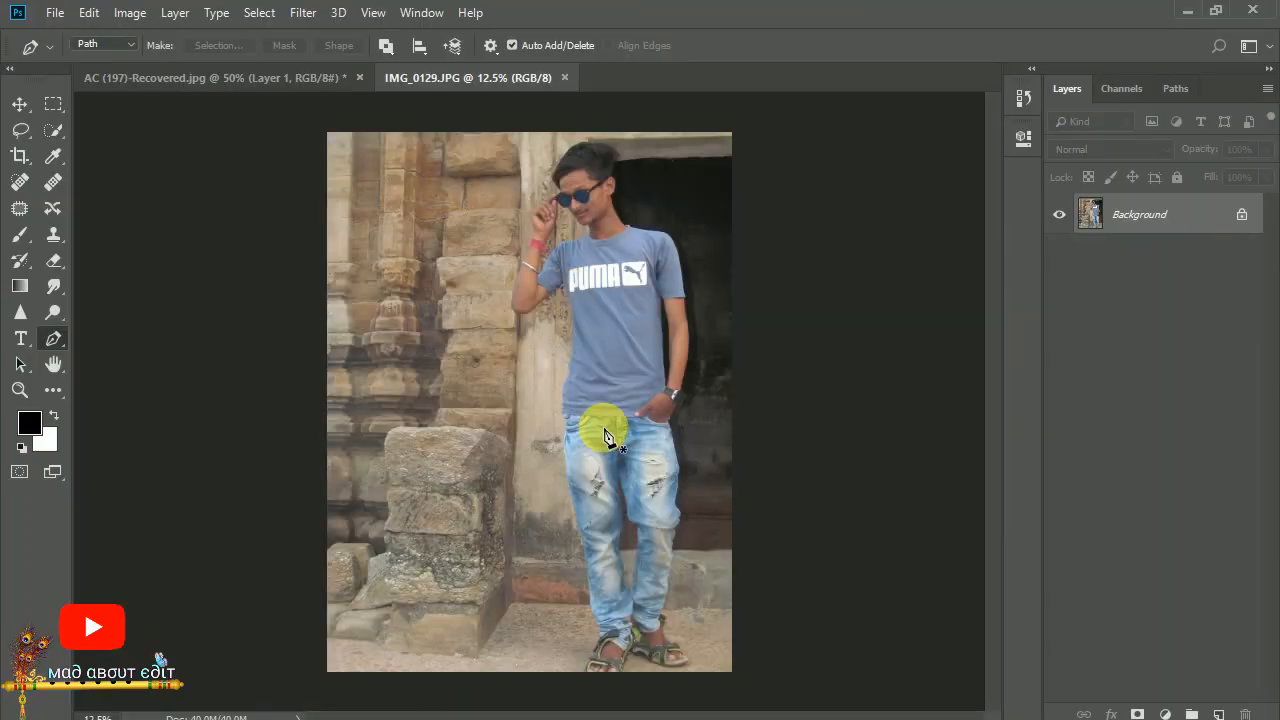
Start a Pen tool path at the sandal on the photo's bottom edge and trace its outer edge upward.
key(ctrl+plus)
key(ctrl+plus)
key(ctrl+plus)
key(ctrl+plus)
key(ctrl+plus)
drag(785, 606, 655, 190)
drag(720, 690, 635, 180)
drag(655, 450, 612, 150)
key(ctrl+plus)
key(ctrl+plus)
drag(588, 482, 588, 319)
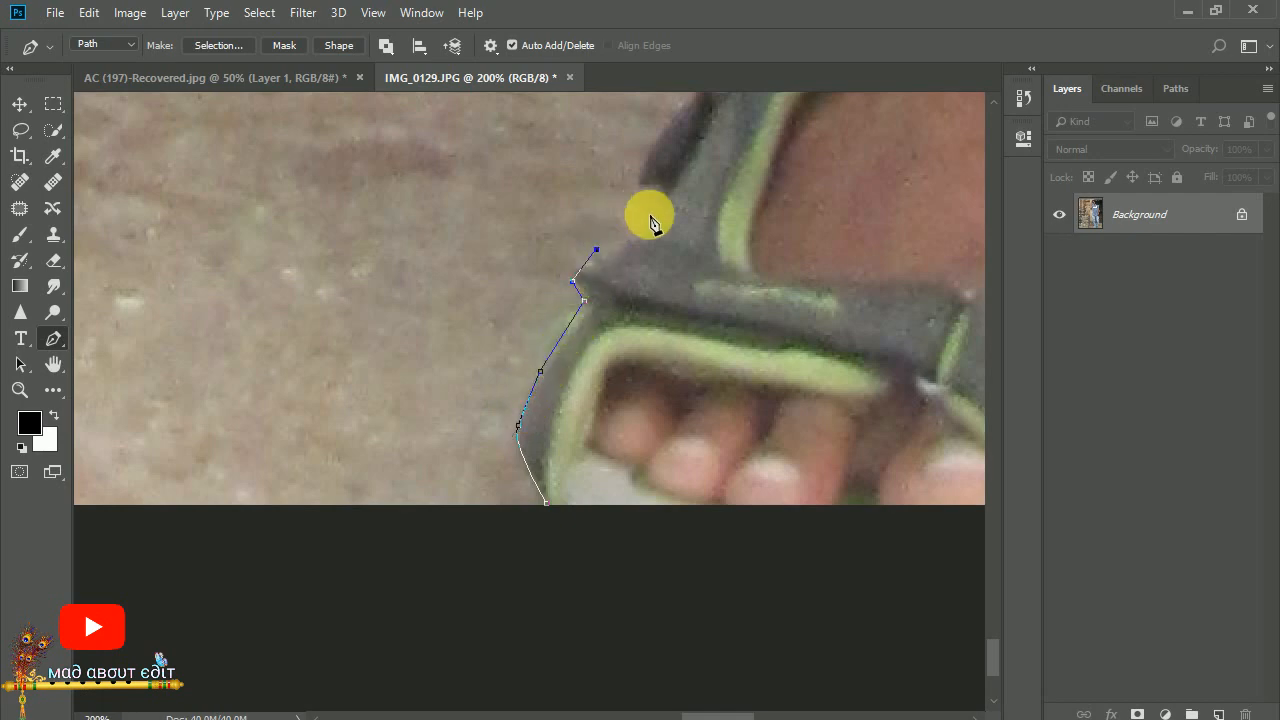
drag(655, 165, 589, 364)
click(641, 254)
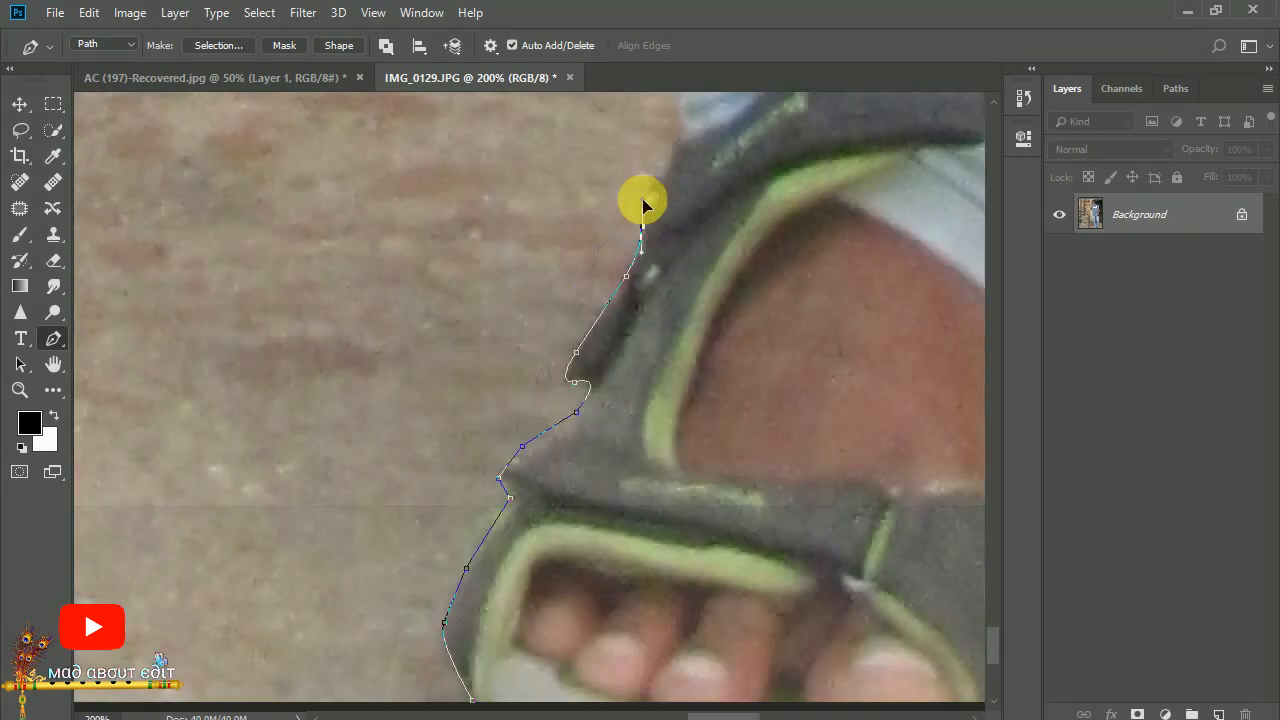
Continue the path from the sandal's upper strap past the ankle and along the lower outer edge of the jeans.
drag(643, 206, 597, 406)
click(626, 334)
click(614, 214)
drag(600, 191, 573, 319)
click(617, 431)
click(554, 264)
drag(539, 100, 531, 334)
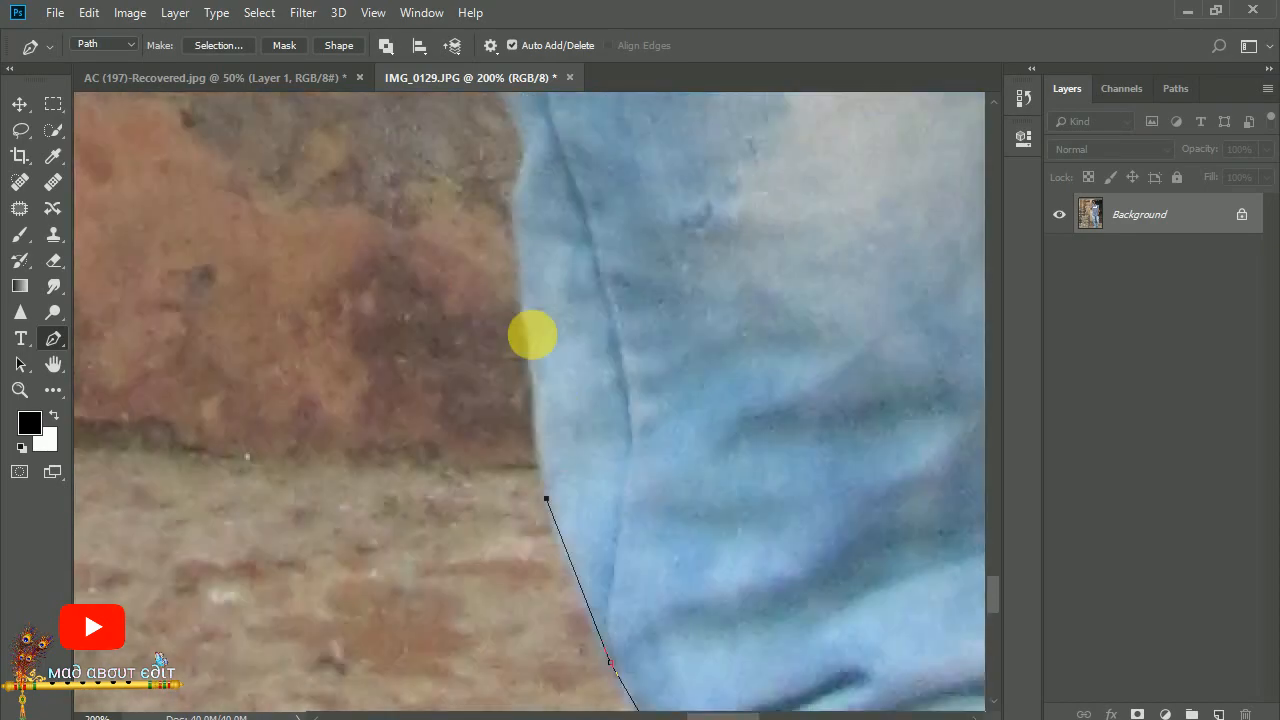
click(525, 320)
drag(520, 150, 511, 267)
click(486, 182)
drag(482, 145, 482, 296)
Trace the jeans' outer edge from the lower leg past the knee to the ripped thigh.
click(487, 168)
drag(470, 100, 488, 317)
click(489, 318)
click(474, 346)
drag(478, 200, 488, 376)
click(500, 323)
drag(480, 170, 505, 405)
click(517, 440)
drag(420, 170, 460, 640)
click(360, 157)
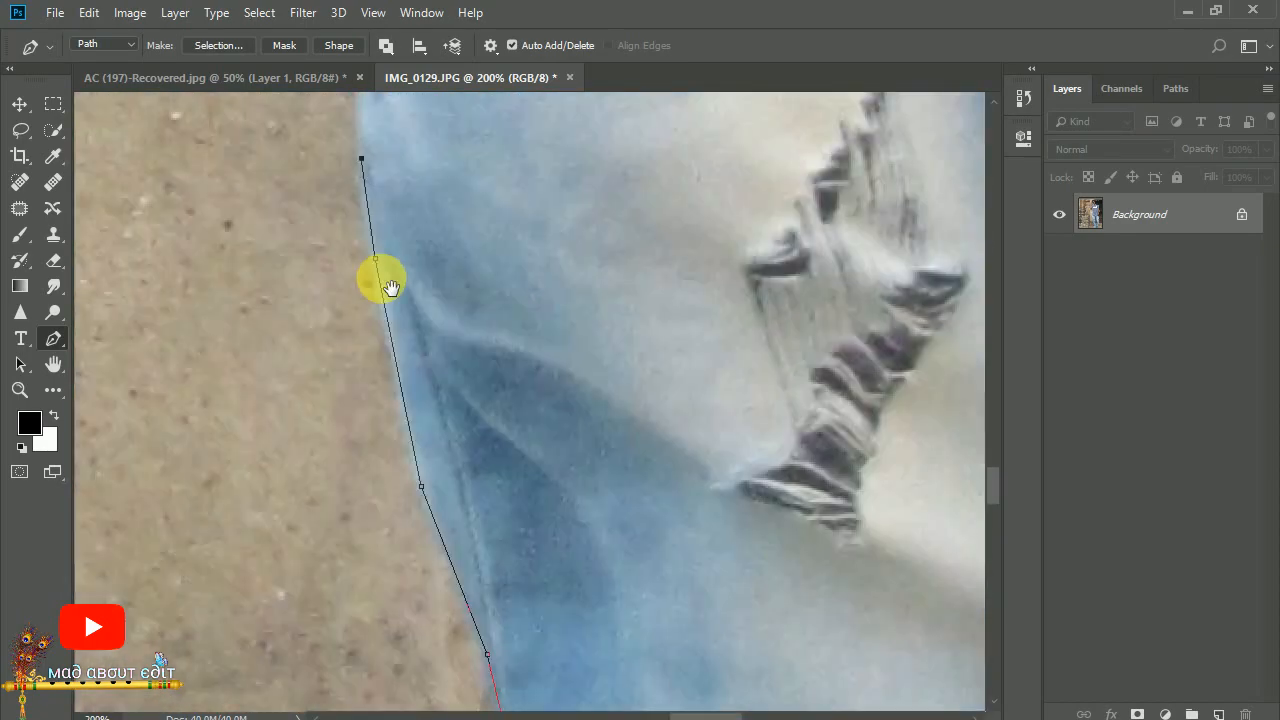
Extend the path along the upper thigh and hip to the corner of the T-shirt hem.
drag(391, 288, 404, 520)
click(394, 389)
click(358, 219)
drag(372, 150, 366, 420)
drag(385, 180, 391, 374)
click(366, 236)
click(336, 157)
drag(350, 111, 366, 289)
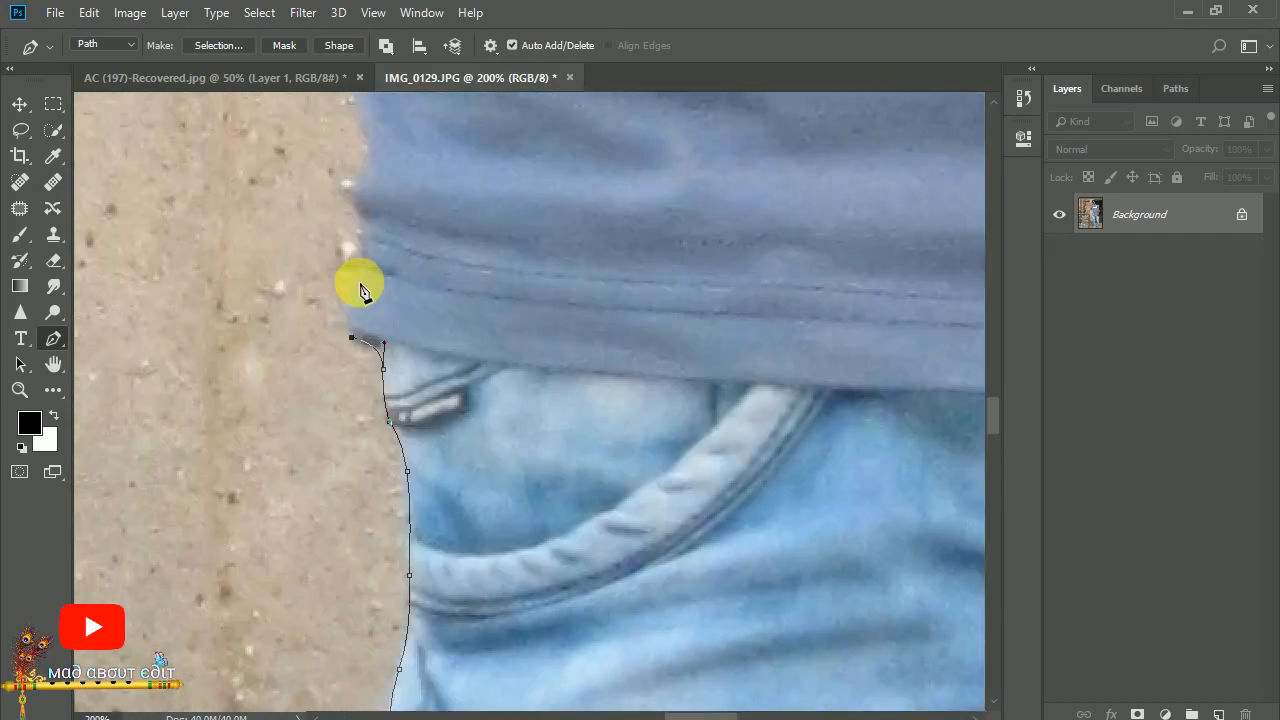
Trace the T-shirt's side from the hem up through the folds at the waist.
drag(362, 180, 388, 337)
click(372, 342)
click(381, 268)
drag(400, 150, 403, 307)
drag(440, 130, 395, 383)
click(458, 232)
drag(446, 265, 437, 444)
click(426, 300)
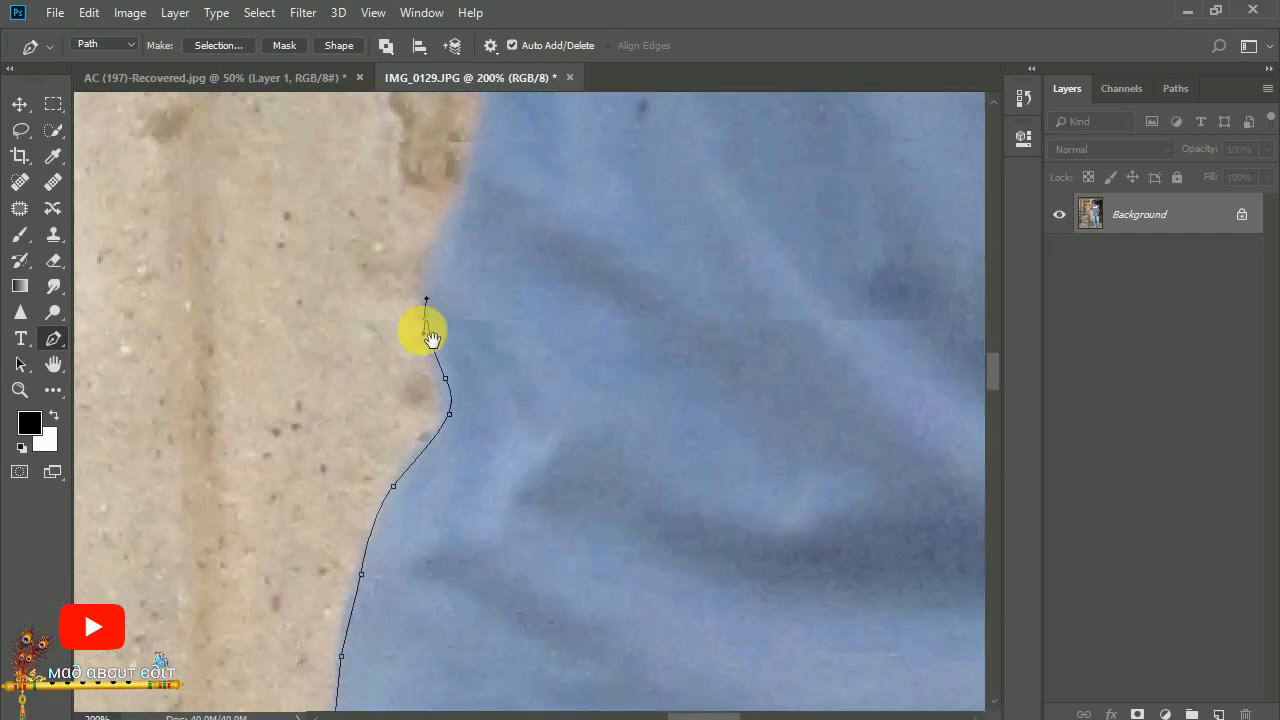
Continue the path up the T-shirt's side from the waist to the armpit beside the PUMA print.
drag(429, 340, 386, 574)
click(437, 251)
drag(429, 234, 406, 468)
click(449, 189)
drag(451, 137, 447, 370)
click(423, 277)
click(381, 161)
drag(380, 150, 432, 403)
click(391, 315)
click(359, 212)
click(341, 127)
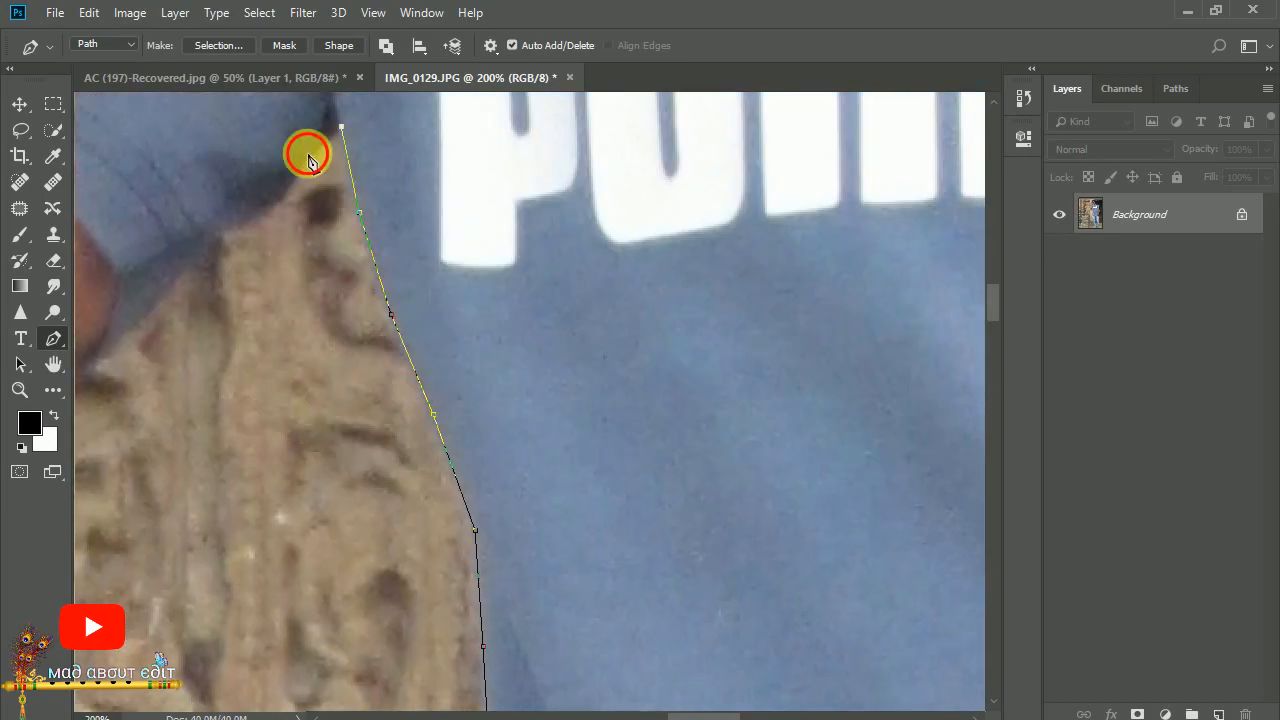
Trace the sleeve's lower edge and the underside of the raised arm around the elbow.
click(88, 372)
drag(139, 352, 370, 244)
click(259, 281)
drag(370, 244, 434, 214)
click(166, 388)
drag(126, 430, 476, 265)
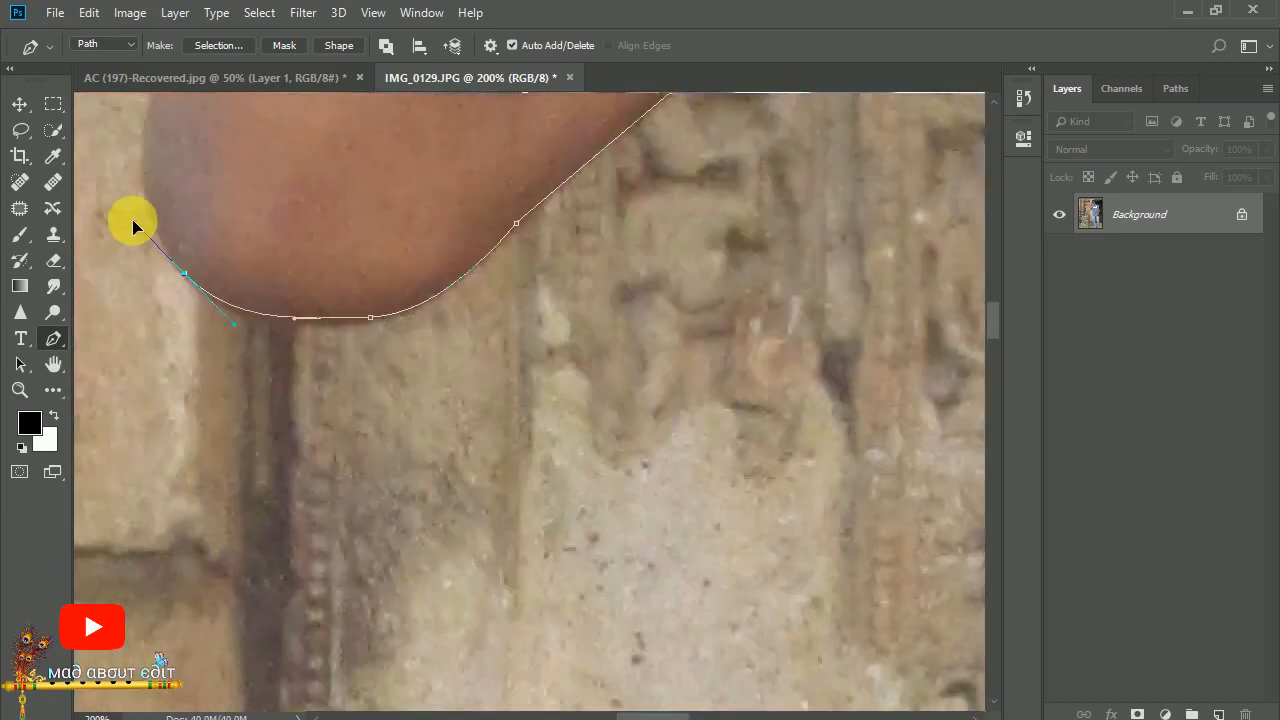
Trace the outer edge of the raised forearm from the elbow up to the hand.
drag(140, 215, 187, 666)
click(214, 449)
click(266, 286)
drag(266, 270, 206, 507)
click(314, 192)
drag(365, 110, 314, 344)
click(371, 188)
drag(363, 240, 309, 534)
click(375, 258)
Trace the back of the raised hand and the index finger to the sunglasses.
drag(350, 372, 396, 346)
click(585, 244)
drag(585, 244, 473, 438)
click(517, 366)
click(581, 308)
drag(675, 298, 677, 324)
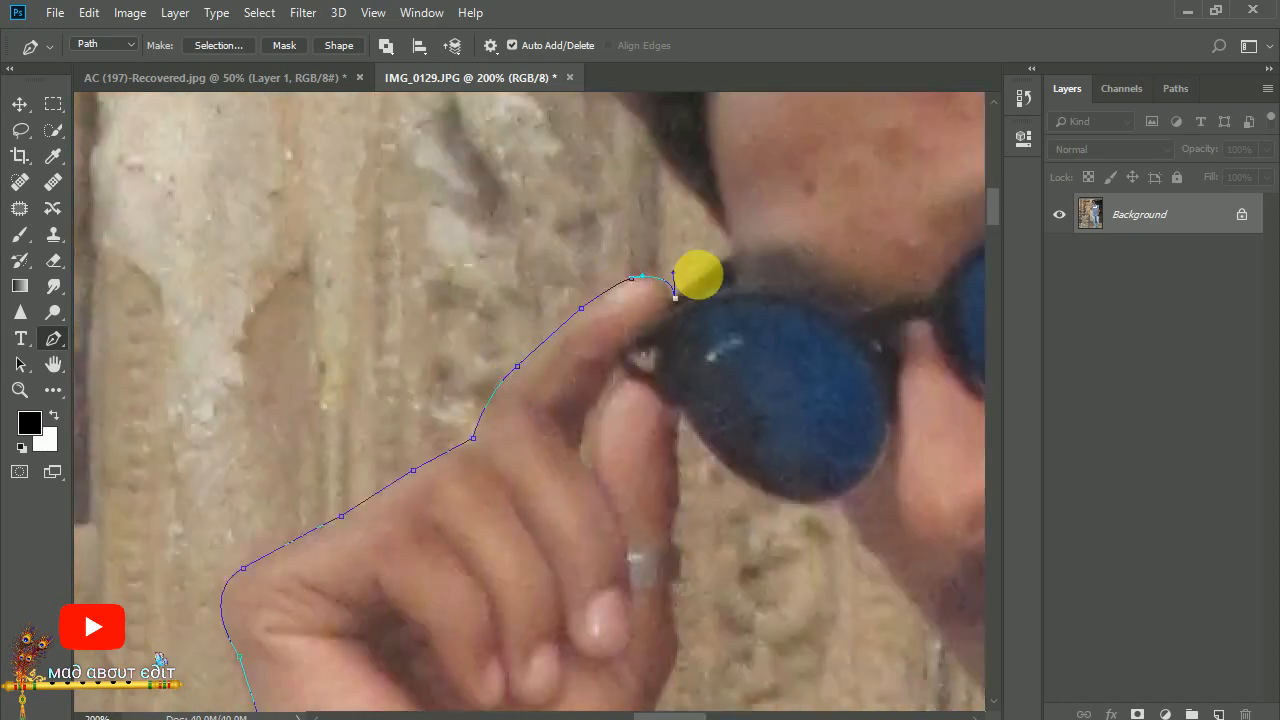
Continue the path from the sunglasses up the front of the hair and over the top of the head.
click(734, 262)
click(706, 332)
click(636, 295)
click(791, 261)
drag(791, 261, 188, 219)
click(361, 238)
click(514, 242)
drag(623, 296, 638, 319)
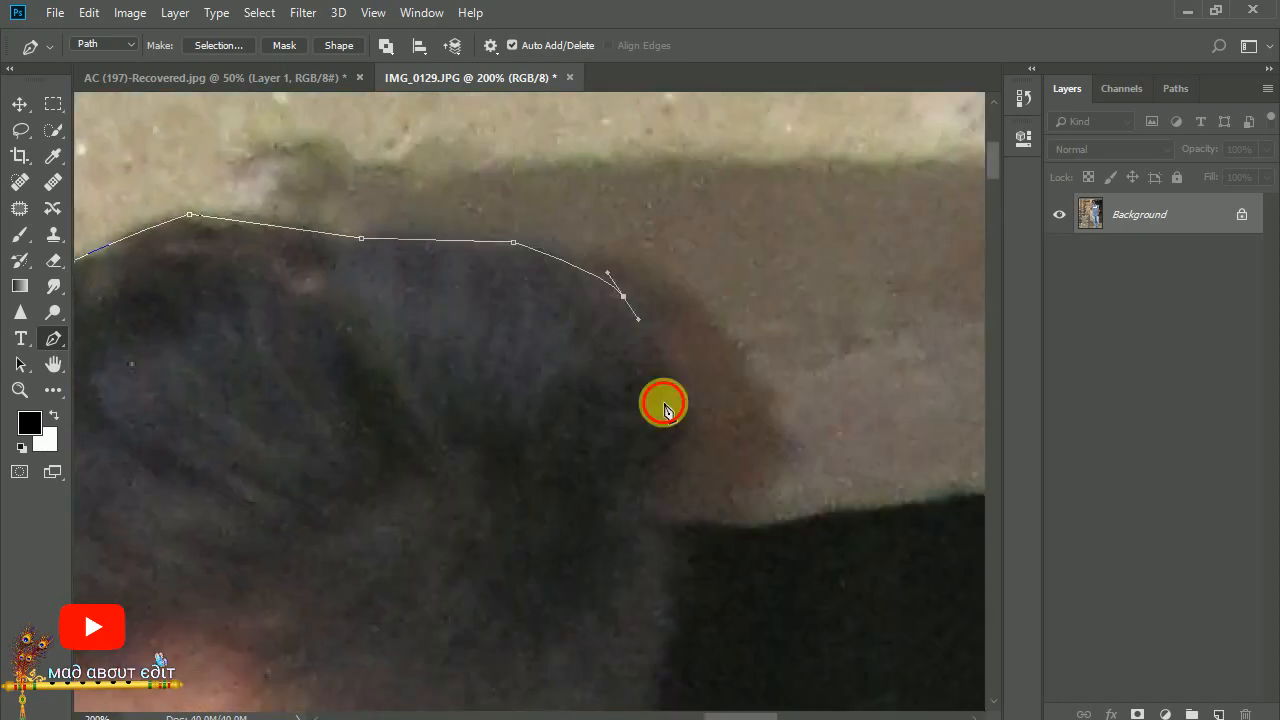
click(663, 403)
Trace the back of the head and continue down the side of the neck.
drag(620, 640, 501, 130)
click(491, 251)
click(484, 537)
drag(488, 391, 400, 120)
drag(326, 160, 355, 208)
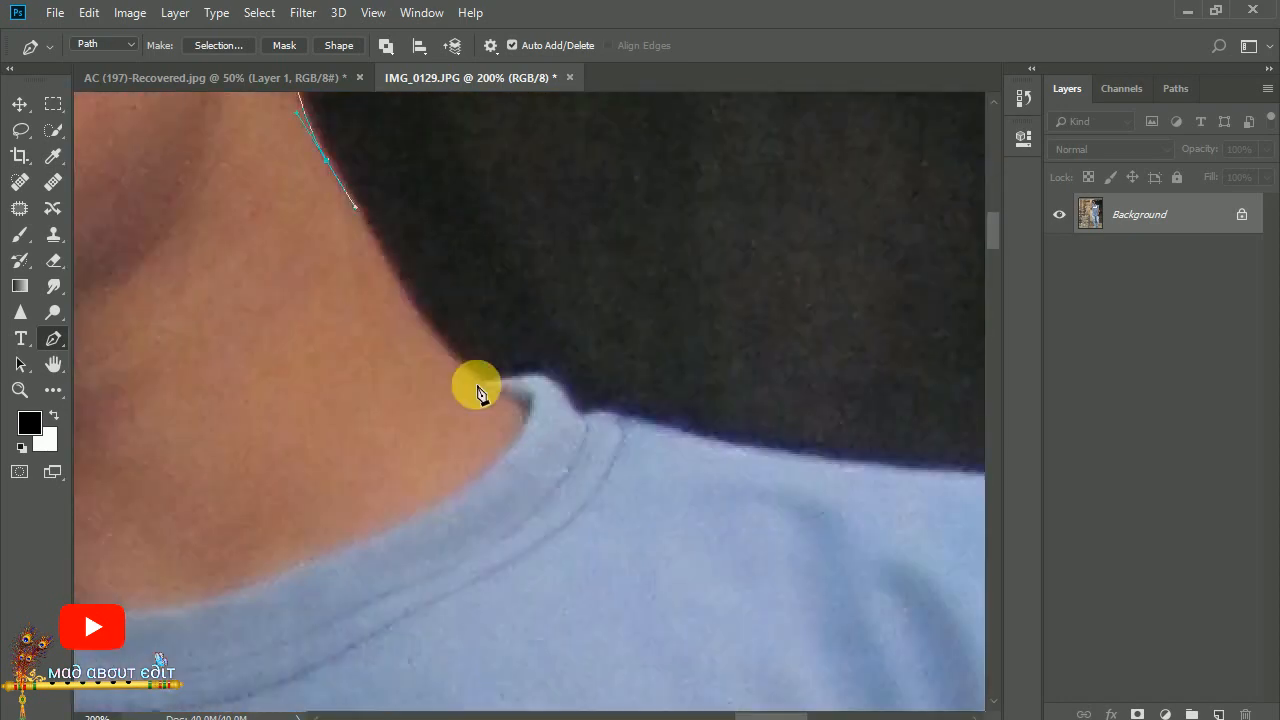
Trace the T-shirt collar, the shoulder and the outer edge of the sleeve on the lowered arm.
drag(598, 418, 290, 302)
drag(506, 349, 400, 270)
drag(543, 343, 540, 160)
drag(650, 482, 600, 180)
click(635, 384)
click(621, 406)
drag(652, 690, 594, 357)
Trace the outer edge of the lowered arm from below the sleeve toward the wrist.
drag(612, 456, 620, 539)
drag(620, 539, 614, 260)
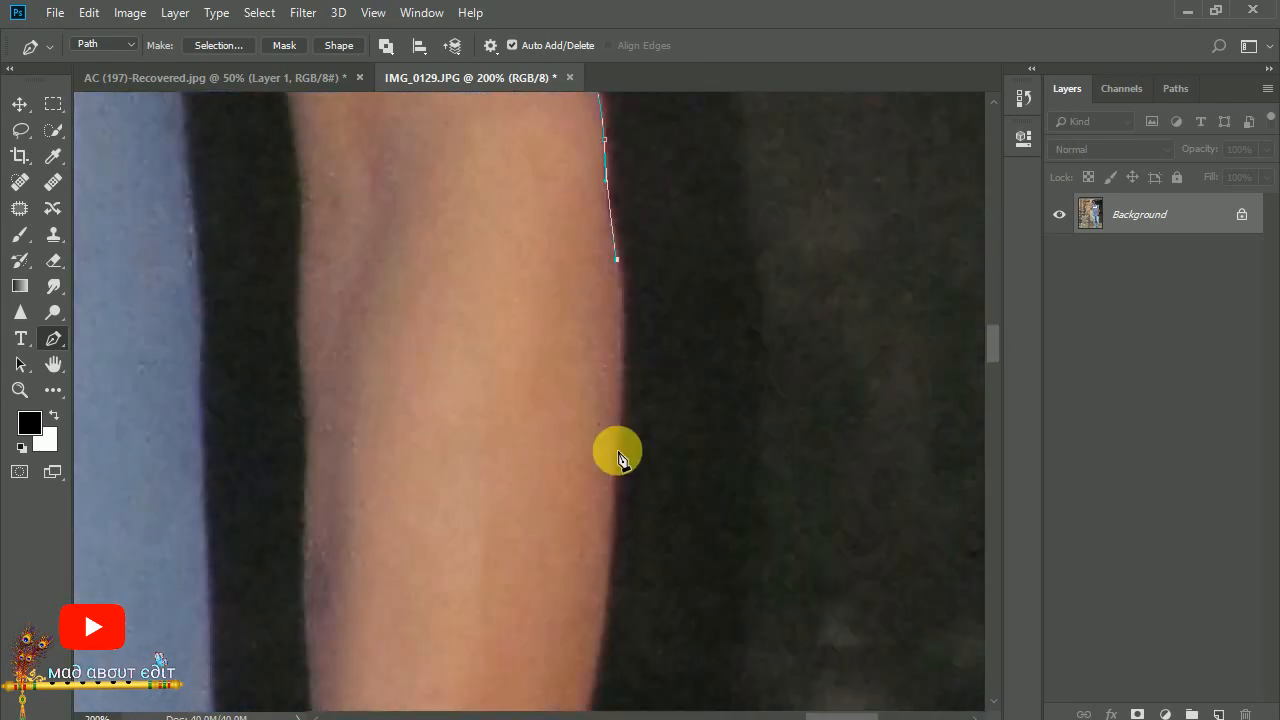
drag(620, 451, 611, 625)
drag(611, 625, 660, 229)
drag(611, 446, 609, 487)
drag(609, 487, 673, 93)
Outline the wristwatch and continue the path past the hand in the pocket to the jeans.
click(614, 414)
drag(682, 471, 660, 280)
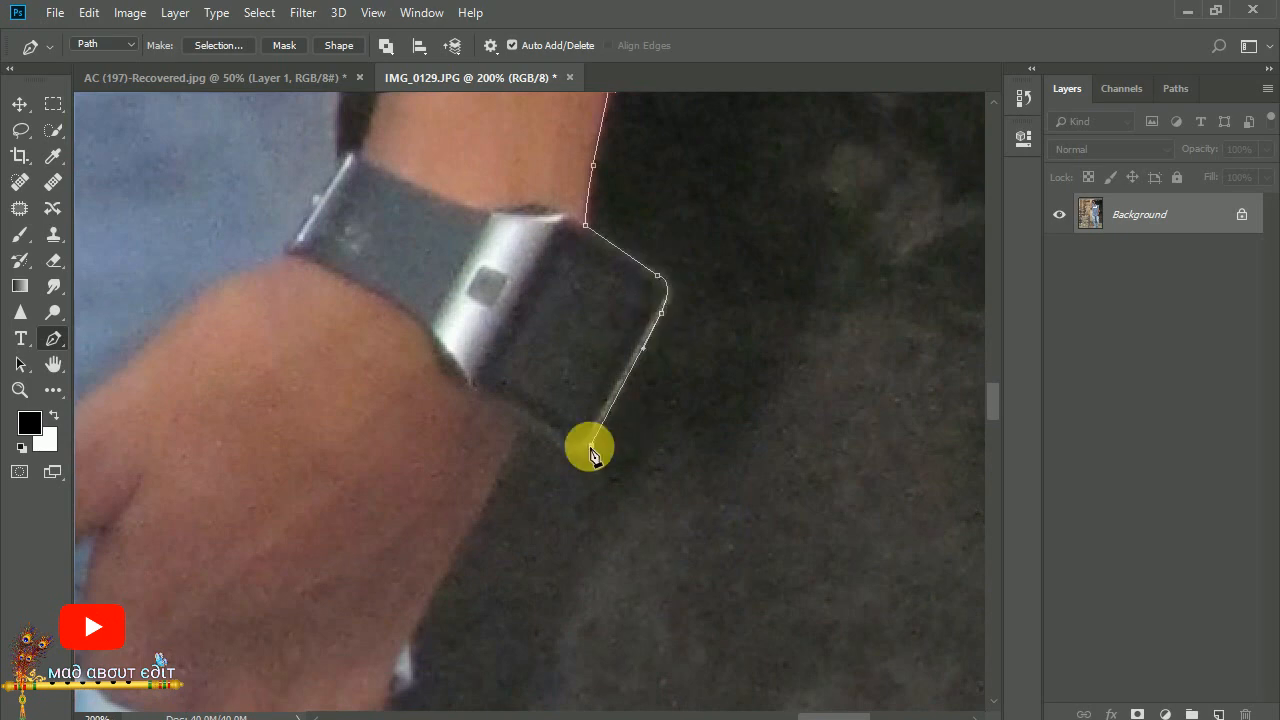
drag(475, 539, 505, 200)
click(466, 215)
click(531, 446)
Trace the jeans' outer edge from the hip past the ripped thigh to the fold at the knee.
drag(525, 500, 470, 130)
drag(517, 560, 526, 260)
drag(540, 322, 500, 423)
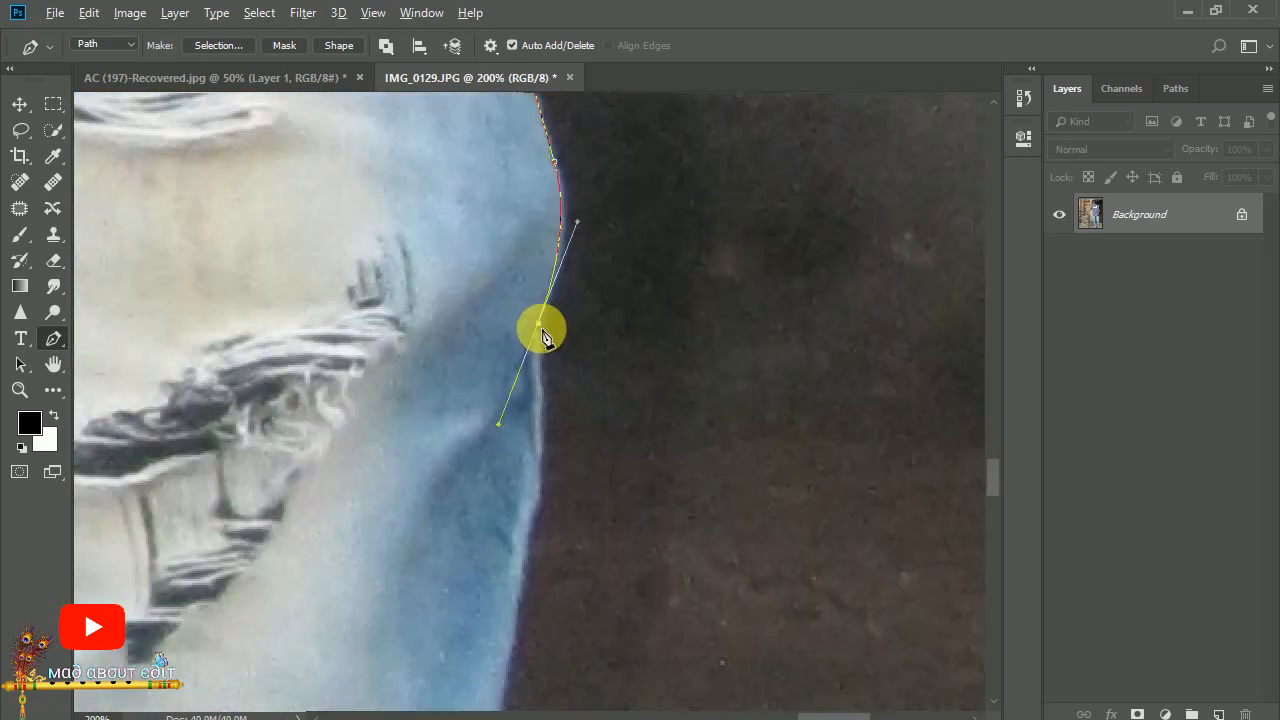
drag(543, 570, 600, 270)
click(573, 456)
drag(615, 560, 541, 268)
drag(599, 343, 611, 379)
drag(560, 470, 566, 265)
click(504, 372)
drag(514, 468, 551, 280)
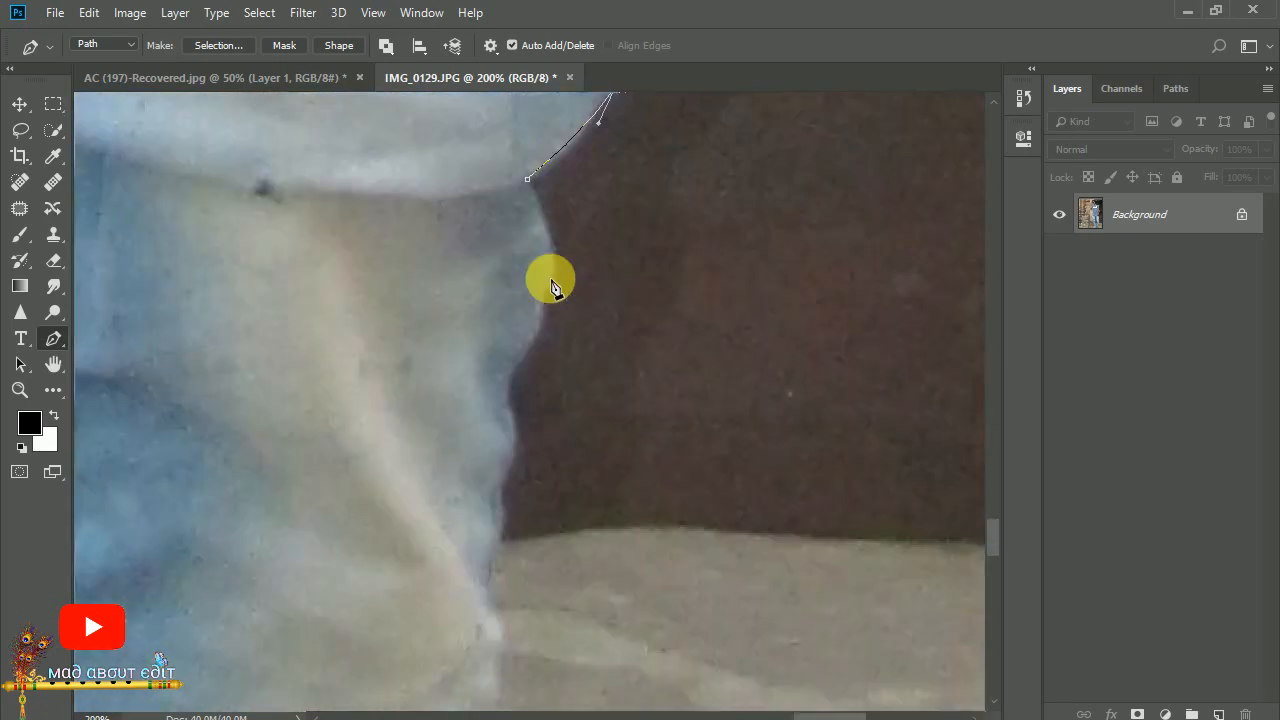
Trace the wavy outer edge of the jeans just below the knee fold.
click(531, 335)
drag(507, 401, 512, 430)
drag(507, 482, 546, 253)
drag(529, 417, 557, 185)
drag(520, 380, 503, 423)
drag(484, 508, 561, 268)
click(553, 325)
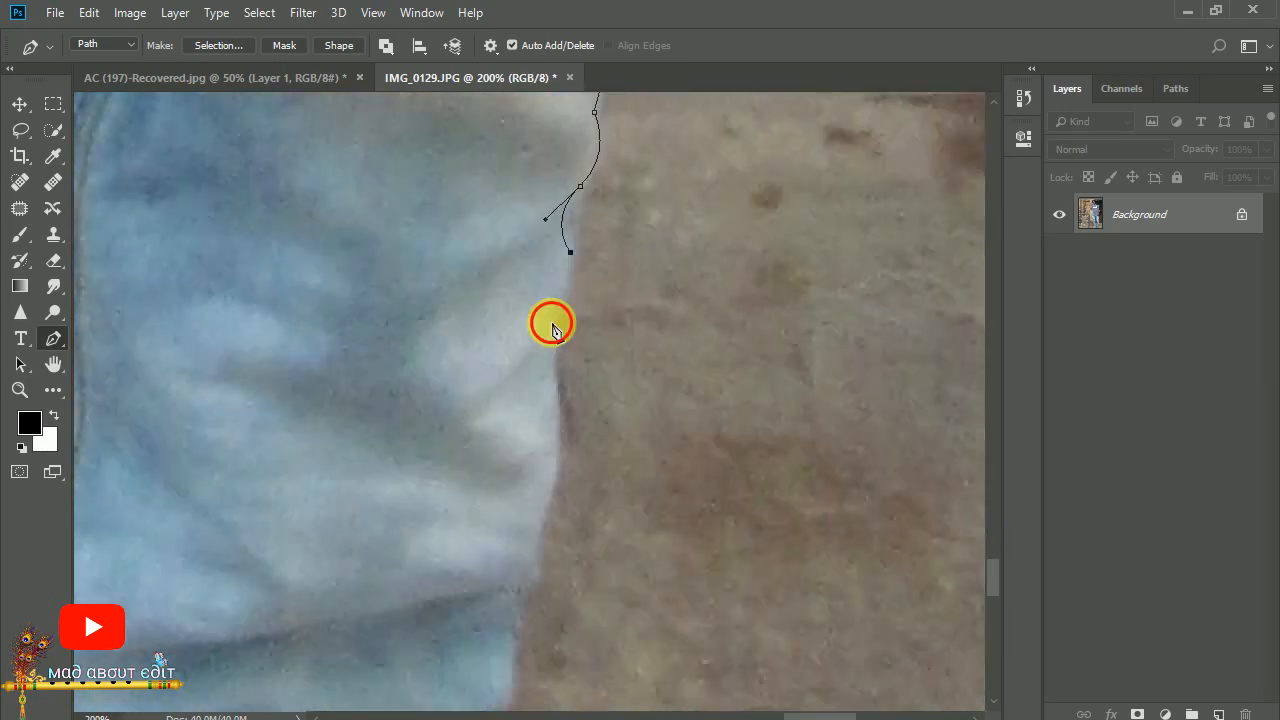
Continue the path down the lower jeans leg to the sandal's ankle strap.
drag(546, 438, 646, 195)
drag(649, 240, 623, 286)
click(616, 375)
drag(609, 445, 654, 229)
drag(629, 290, 611, 348)
click(591, 389)
drag(643, 471, 543, 291)
Trace the second sandal's ankle strap, front straps, toe and the front of its sole.
click(584, 262)
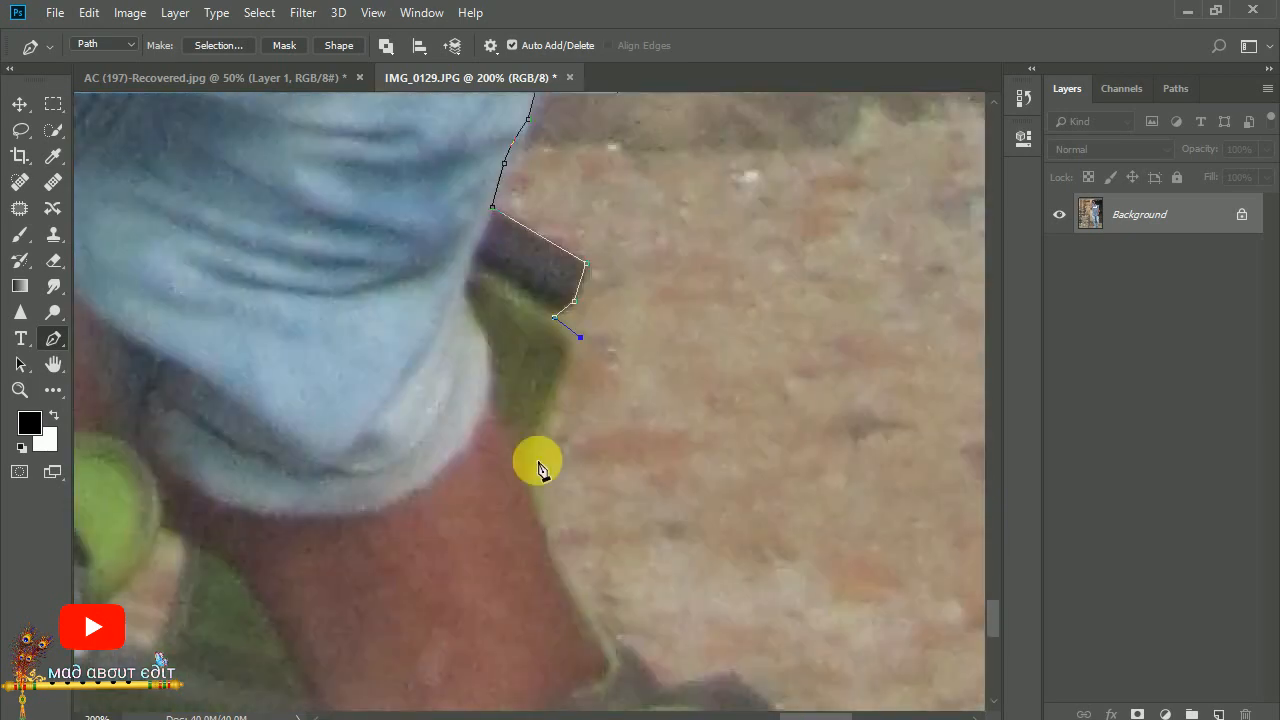
click(537, 463)
drag(640, 466, 474, 300)
click(465, 227)
click(535, 277)
drag(606, 427, 618, 466)
drag(640, 554, 468, 416)
drag(450, 410, 759, 459)
drag(589, 463, 480, 442)
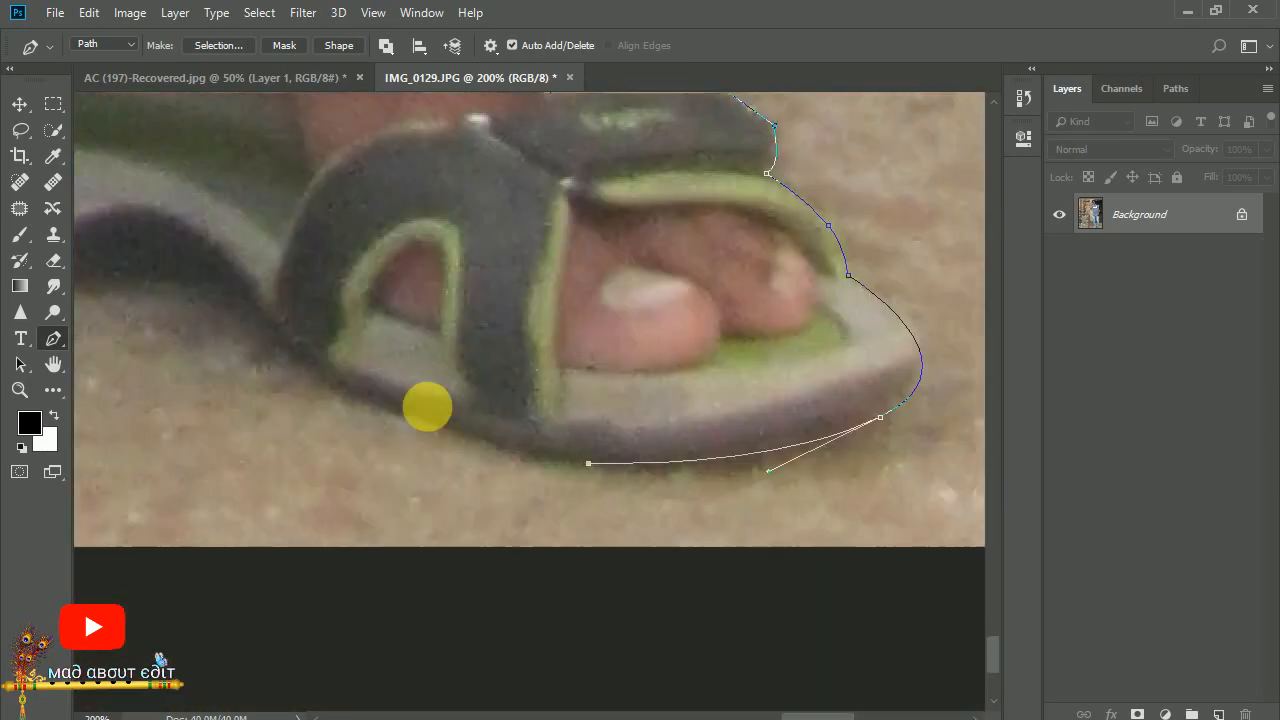
Finish the outline along the sandal's sole, close the path around the man and convert it to a selection.
drag(340, 392, 295, 366)
drag(300, 360, 620, 471)
click(534, 394)
scroll(400, 302, down, 3)
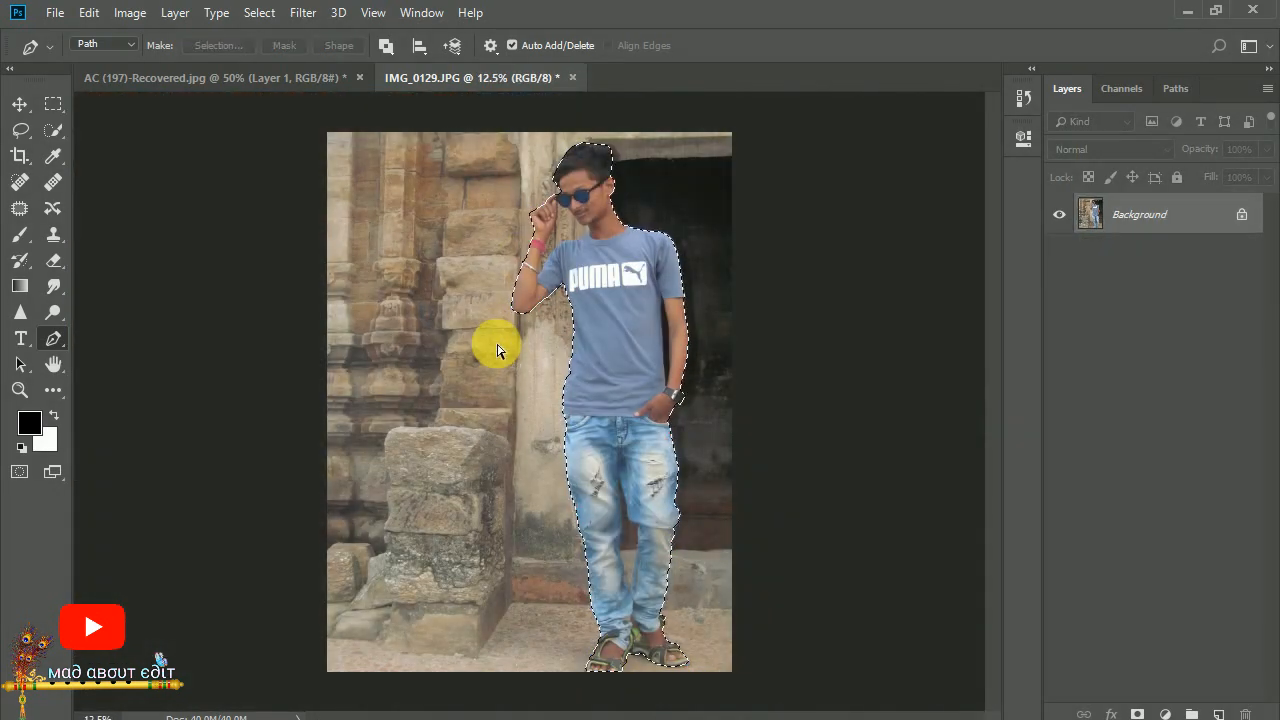
Copy the selected man to a new layer and hide the Background layer.
key(ctrl+j)
click(1058, 257)
Trace a closed path around the wall area enclosed by the raised arm, face, sunglasses and shoulder.
scroll(514, 263, up, 2)
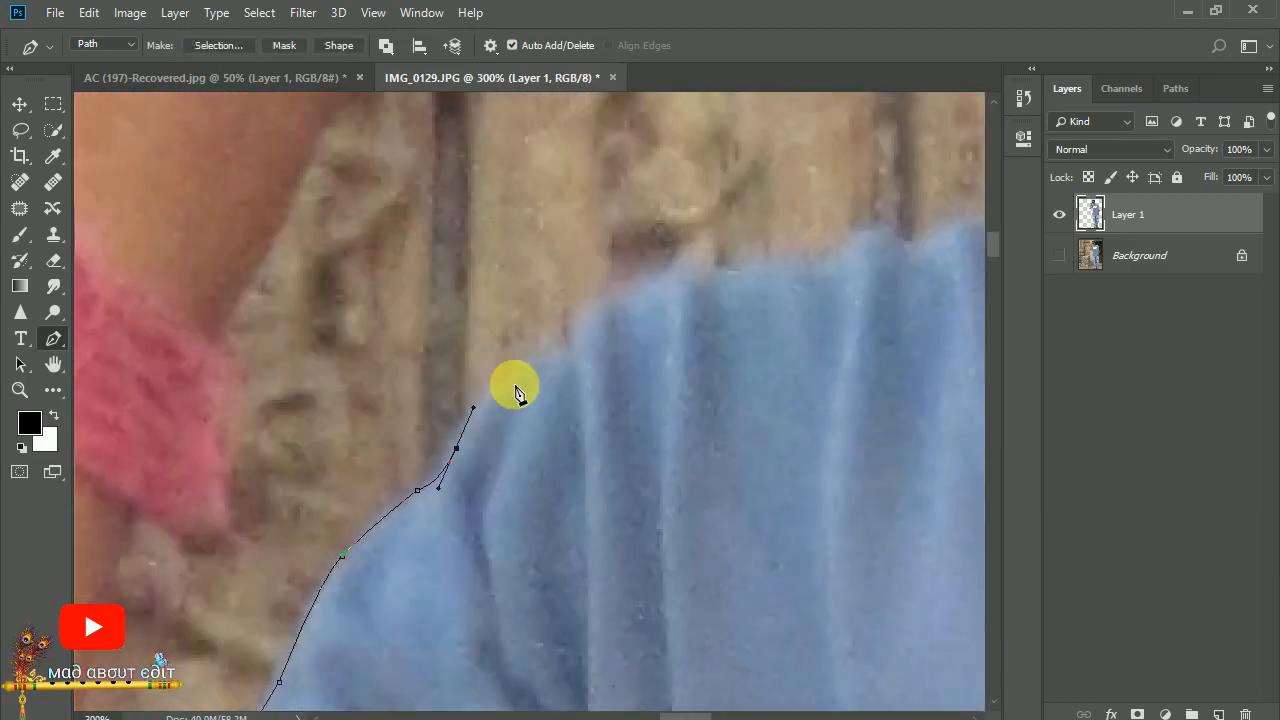
click(586, 294)
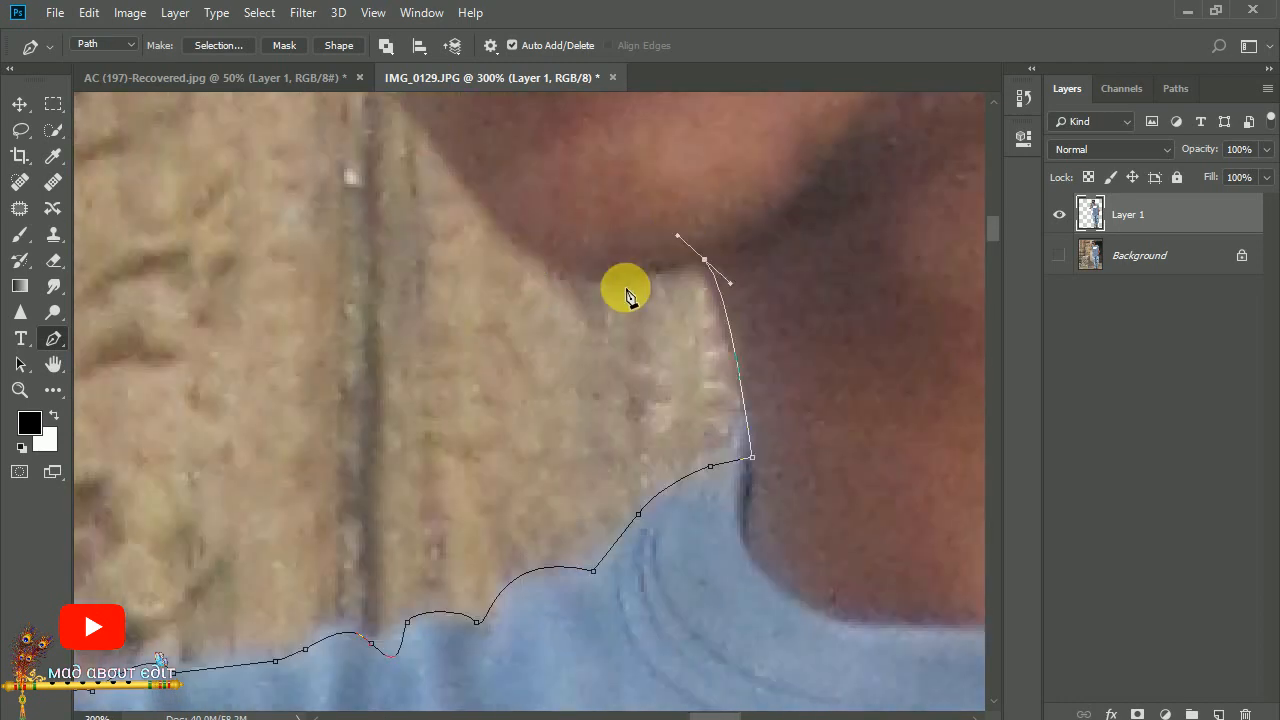
drag(545, 263, 473, 231)
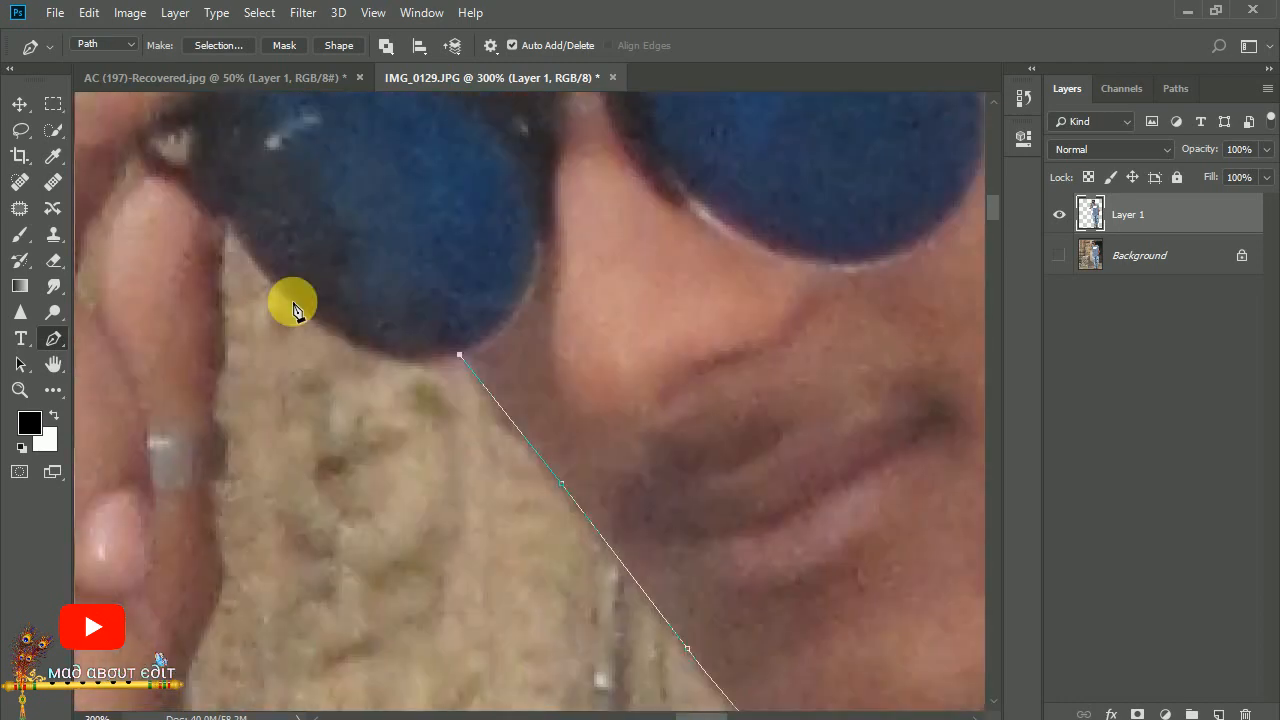
drag(297, 308, 266, 214)
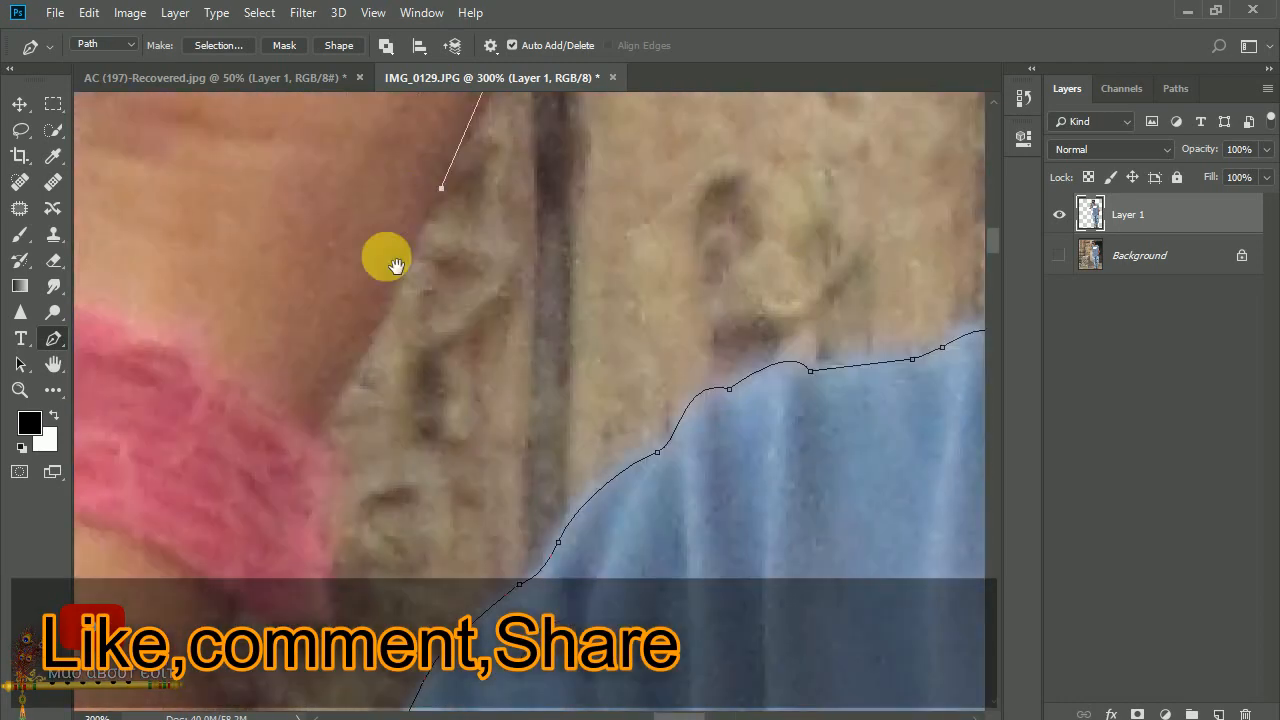
scroll(380, 257, down, 5)
scroll(394, 366, down, 5)
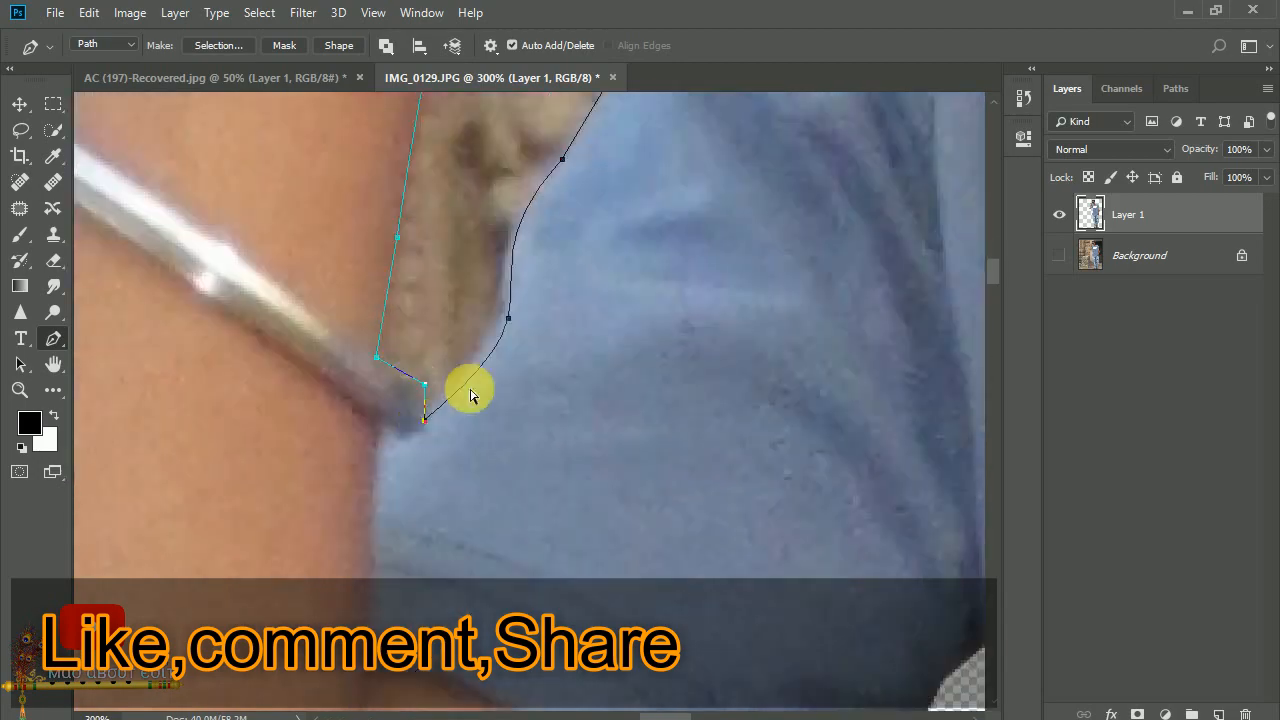
Convert the closed path in the arm gap to a selection, delete the leftover background inside it and deselect.
key(ctrl+Return)
key(Delete)
key(ctrl+d)
Outline the small gap between the index finger and thumb beside the sunglasses, delete its contents and deselect.
key(ctrl+minus)
key(ctrl+minus)
key(ctrl+minus)
key(ctrl+minus)
key(ctrl+minus)
key(ctrl+plus)
key(ctrl+plus)
key(ctrl+plus)
key(ctrl+plus)
key(ctrl+plus)
click(586, 327)
drag(526, 460, 533, 523)
click(550, 492)
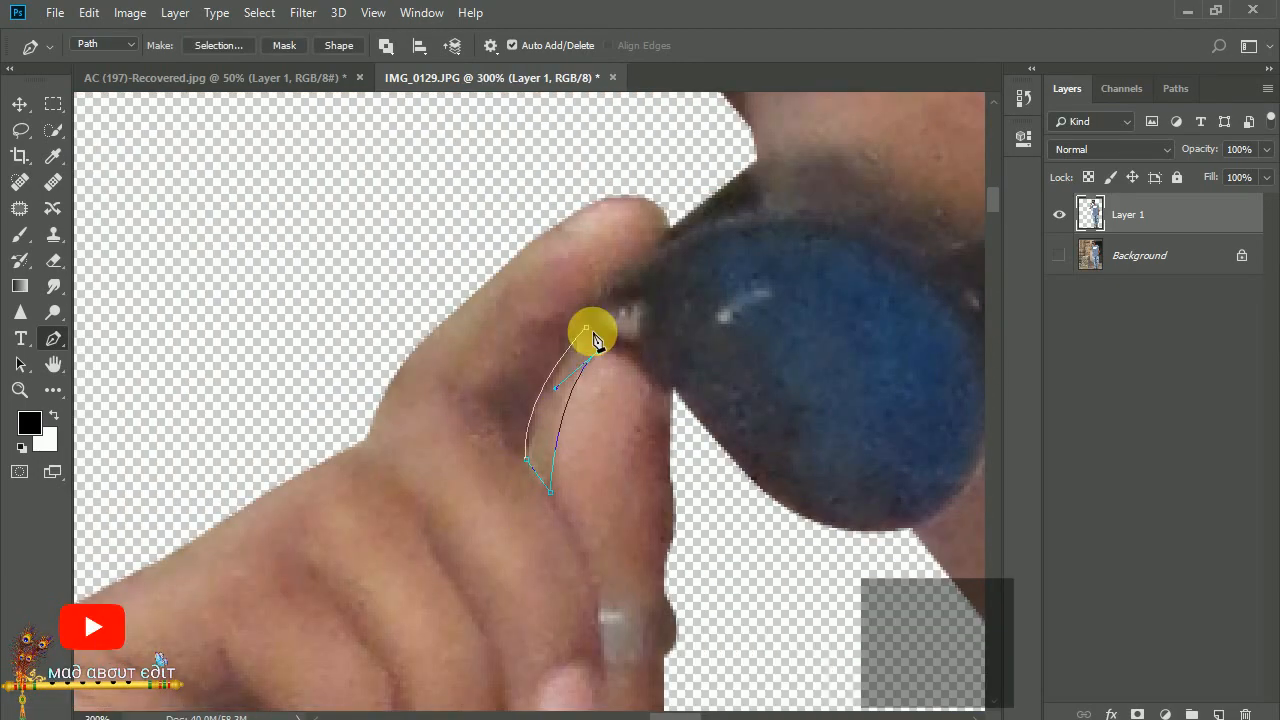
click(586, 328)
key(ctrl+Return)
key(Delete)
key(ctrl+d)
Start a path at the upper tip of the dark gap between the jeans legs and trace down its edge.
key(ctrl+minus)
key(ctrl+minus)
key(ctrl+minus)
key(ctrl+minus)
key(ctrl+minus)
key(ctrl+minus)
scroll(592, 336, down, 5)
key(ctrl+plus)
key(ctrl+plus)
key(ctrl+plus)
key(ctrl+plus)
key(ctrl+plus)
key(ctrl+plus)
click(589, 120)
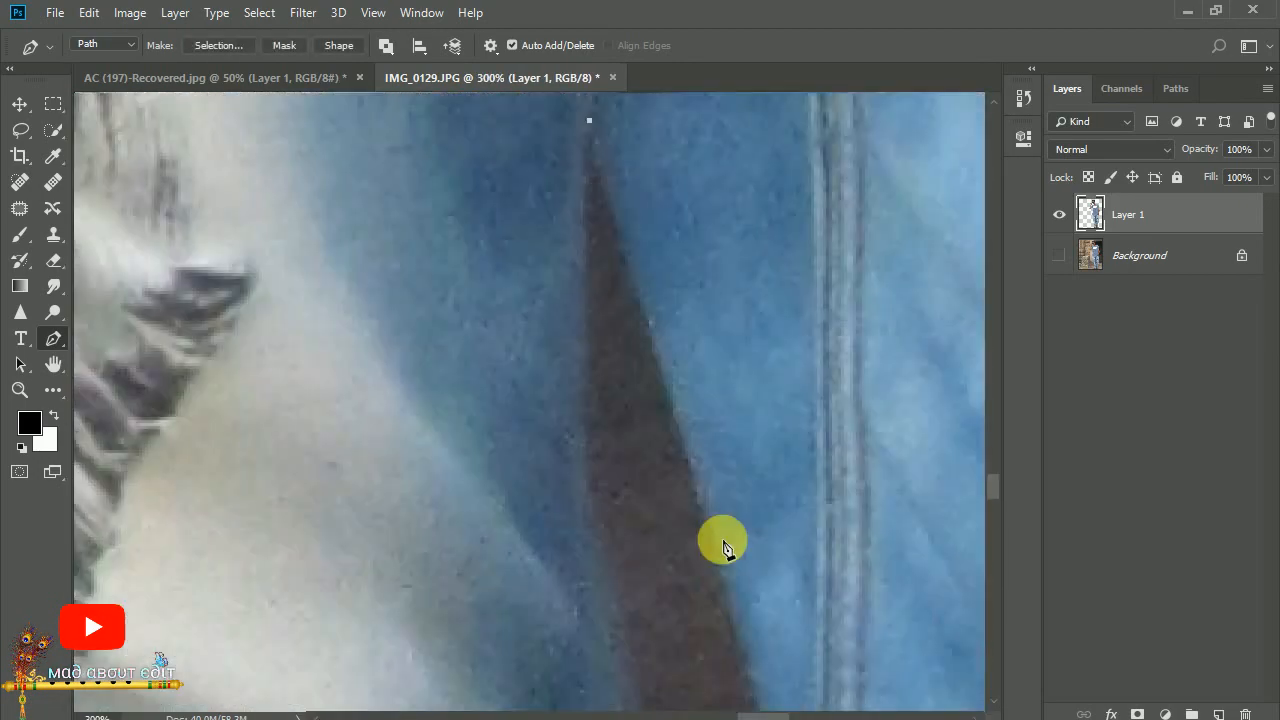
drag(723, 540, 640, 160)
click(650, 480)
click(637, 309)
drag(543, 346, 635, 354)
alt+click(543, 346)
click(603, 406)
Continue the path along the lower part of the leg gap's edge to where the two legs meet.
click(604, 560)
drag(600, 560, 604, 264)
drag(583, 370, 583, 229)
click(546, 394)
drag(540, 560, 414, 126)
click(409, 280)
drag(409, 280, 457, 136)
drag(400, 283, 399, 331)
click(403, 421)
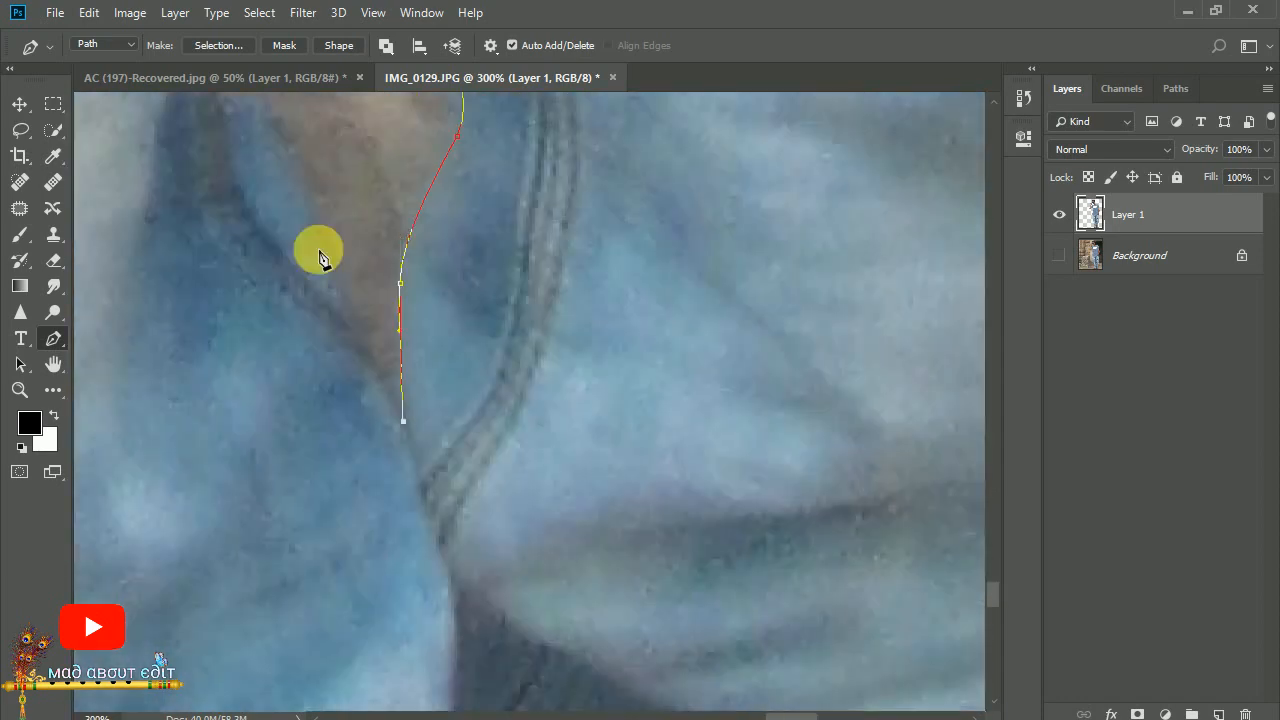
Trace the opposite edge of the leg gap back up, close the path and clear the background inside it.
click(320, 252)
drag(322, 200, 429, 562)
drag(311, 251, 352, 512)
drag(349, 363, 322, 320)
drag(360, 406, 345, 570)
drag(373, 404, 388, 530)
drag(413, 440, 425, 600)
click(392, 420)
click(392, 294)
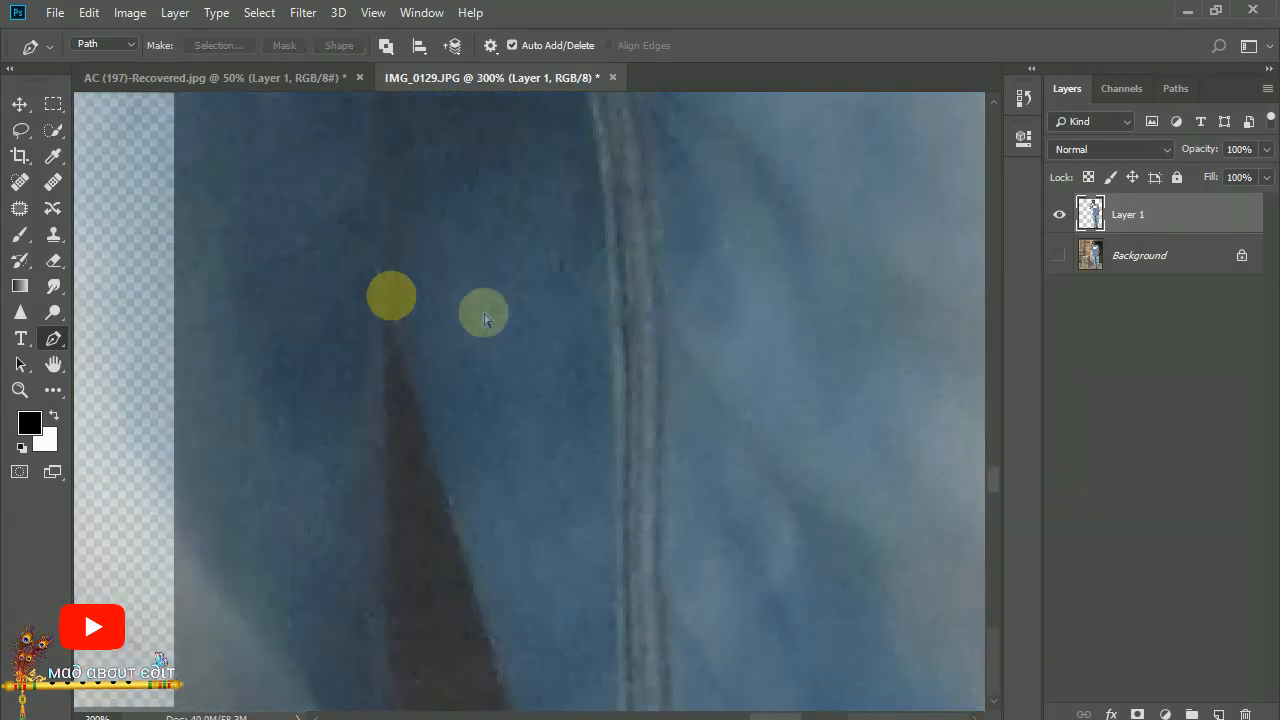
key(ctrl+minus)
key(ctrl+minus)
key(ctrl+minus)
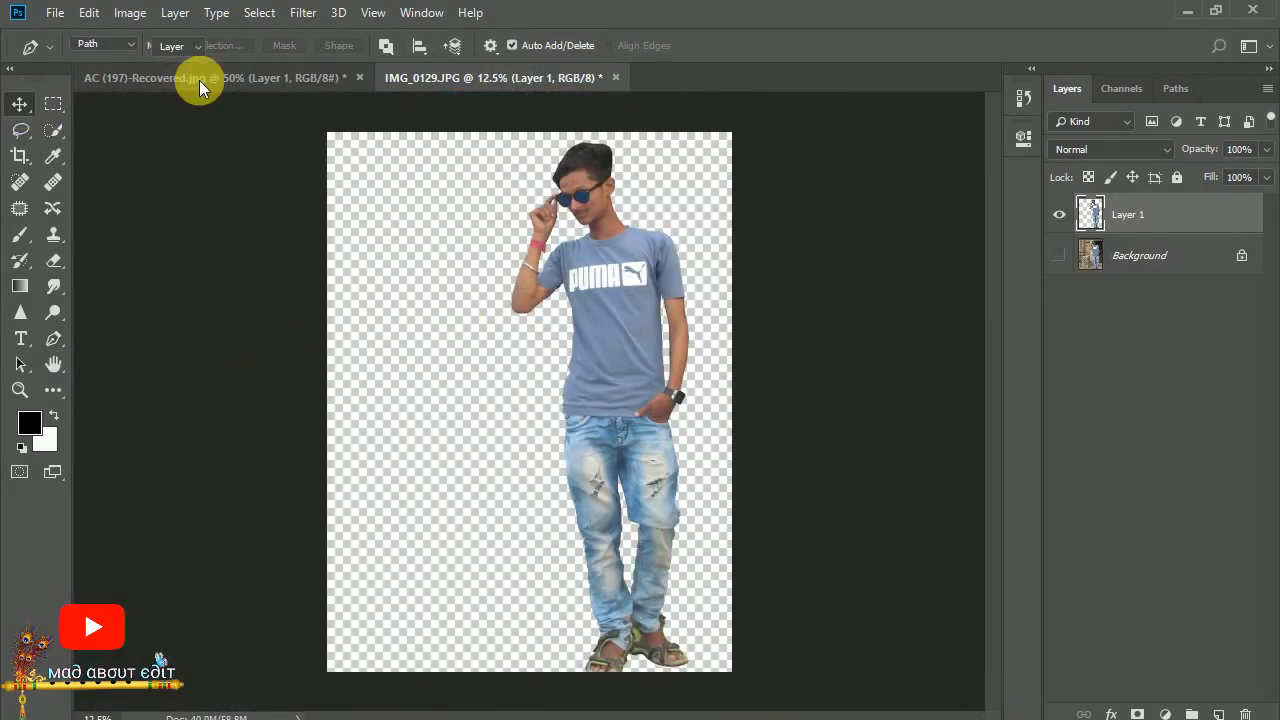
Copy the car background layer from AC (197)-Recovered.jpg into IMG_0129.JPG and scale it to about 358%.
click(199, 80)
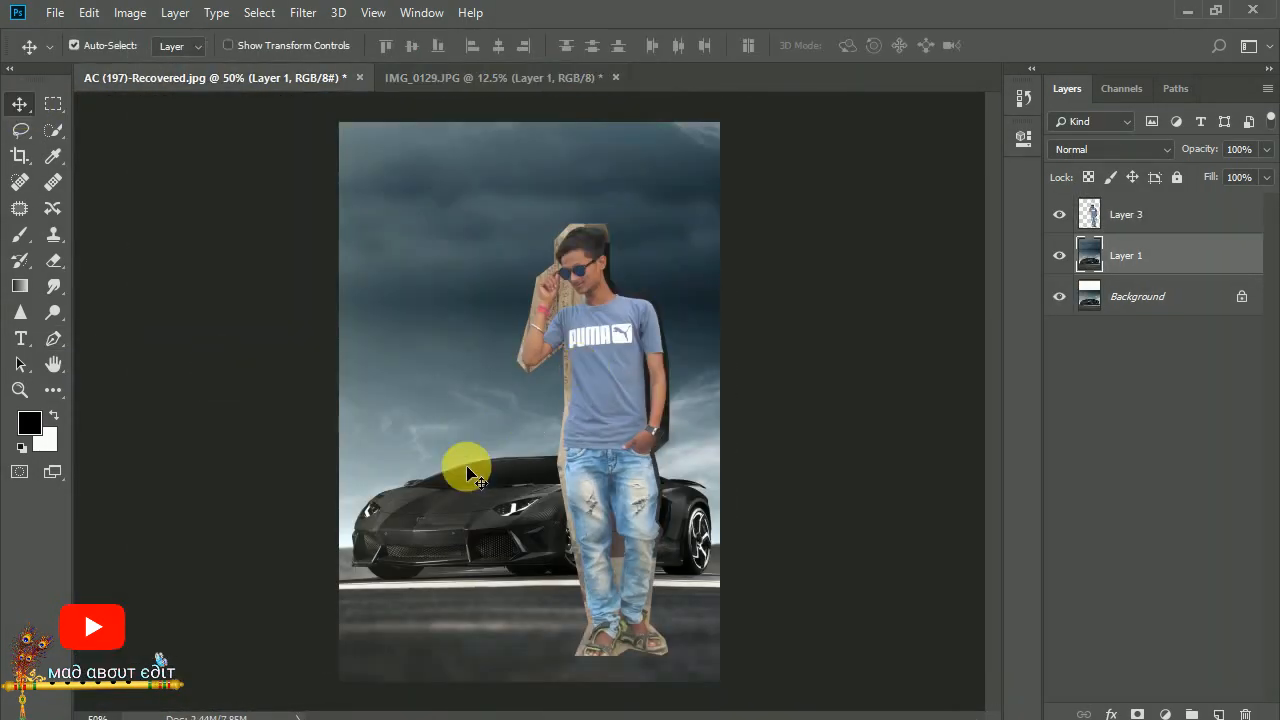
drag(478, 482, 524, 418)
key(ctrl+t)
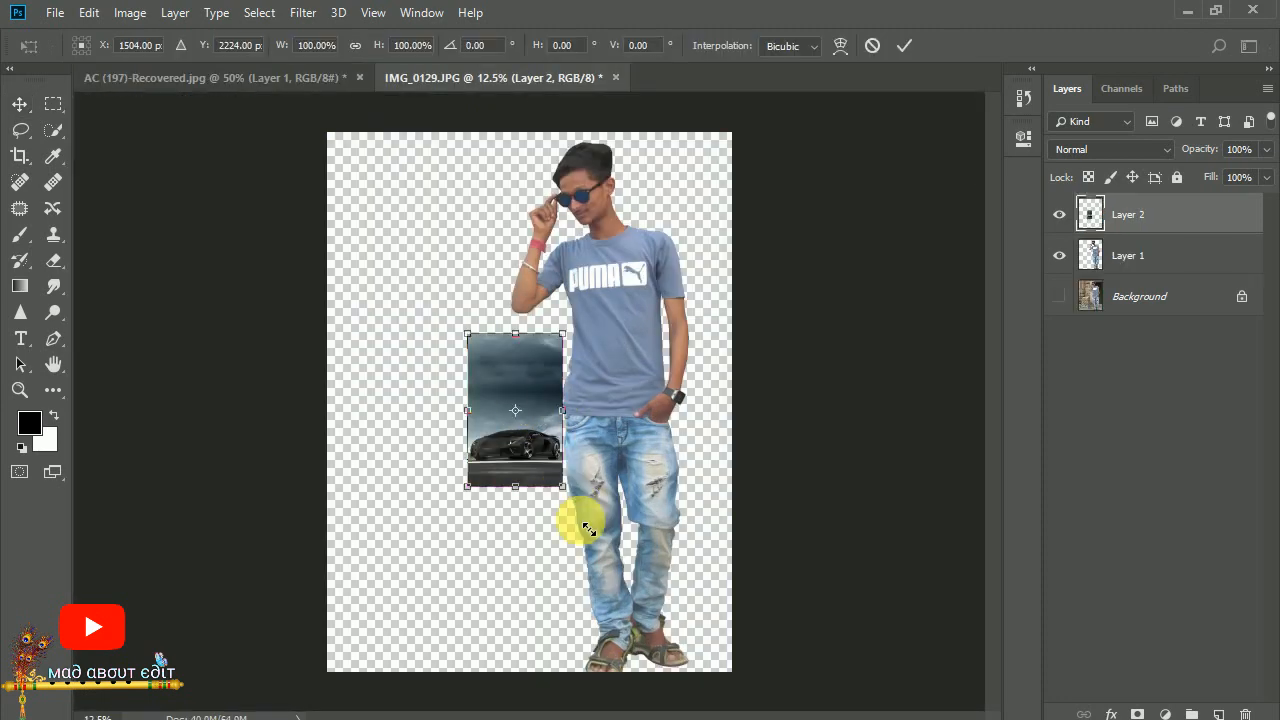
drag(588, 530, 652, 715)
drag(642, 605, 642, 597)
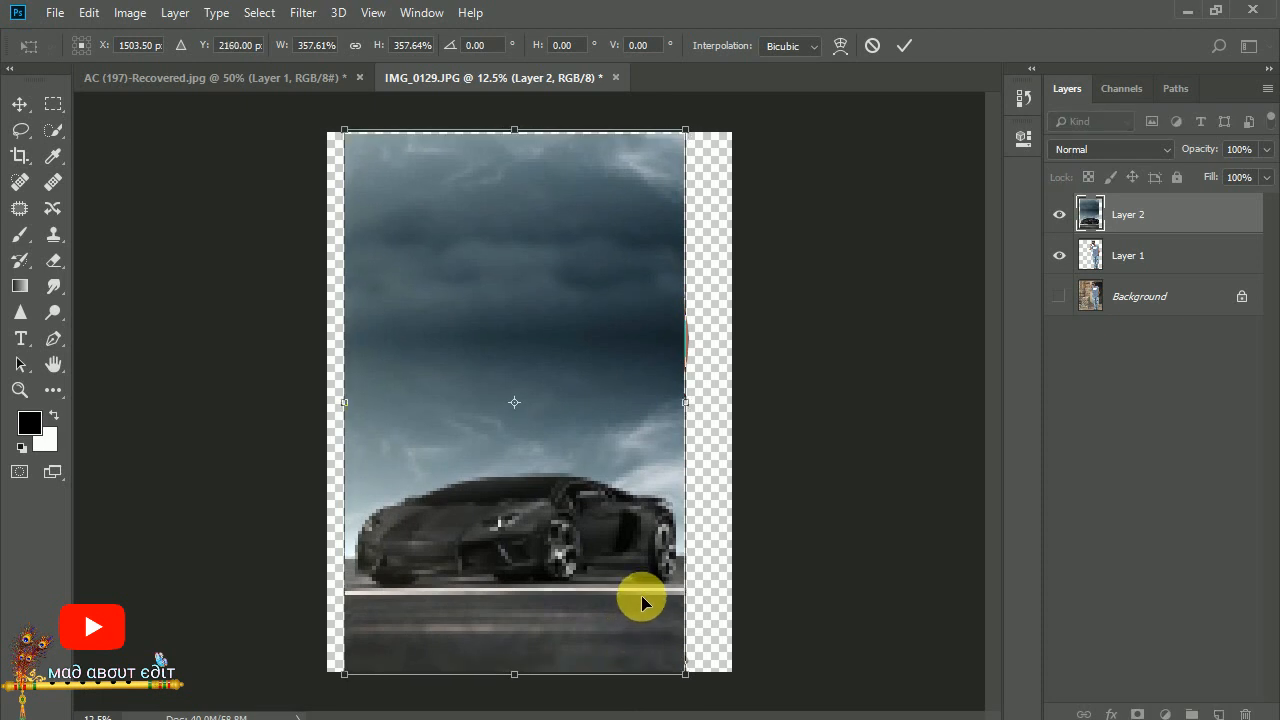
Shift the enlarged car background to the right across the canvas and apply the transform.
key(Right)
key(Right)
key(Right)
key(Right)
key(Right)
key(Right)
key(Right)
key(Right)
key(Right)
key(Right)
key(Right)
key(Right)
key(Right)
key(Right)
key(Right)
key(Right)
key(Right)
key(Right)
key(Right)
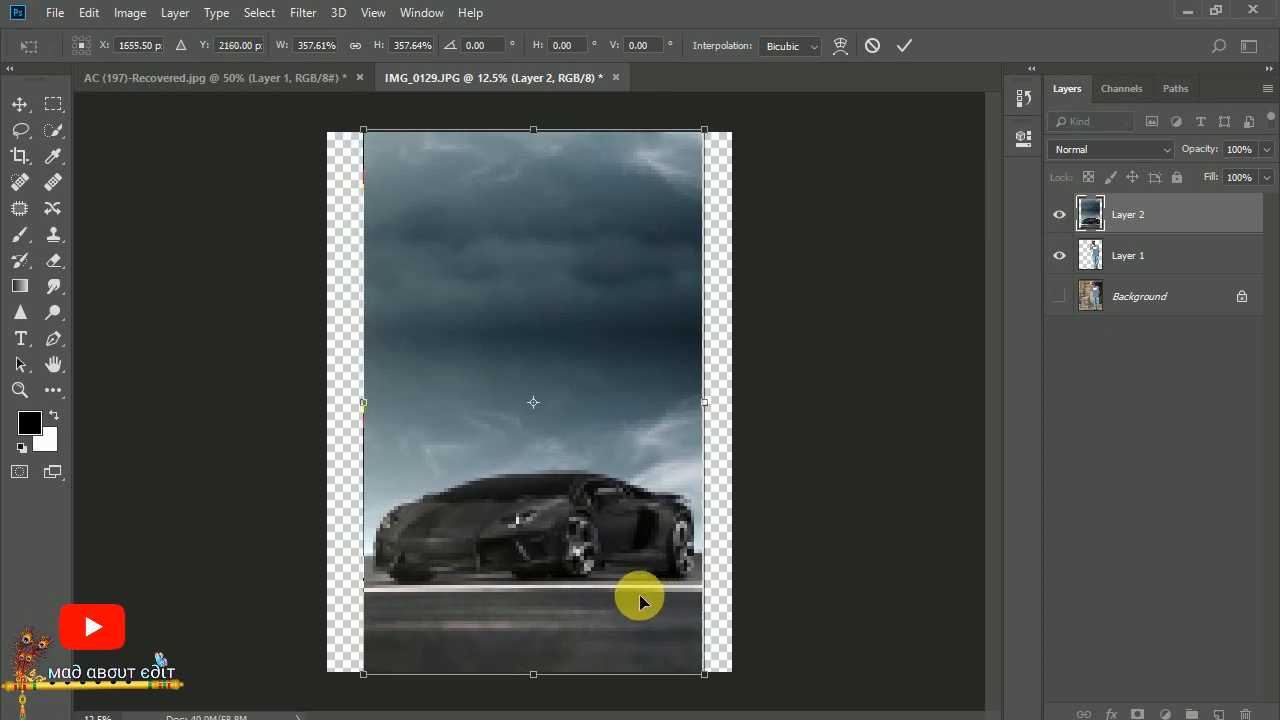
key(Right)
key(Right)
key(Right)
key(Right)
key(Right)
click(904, 45)
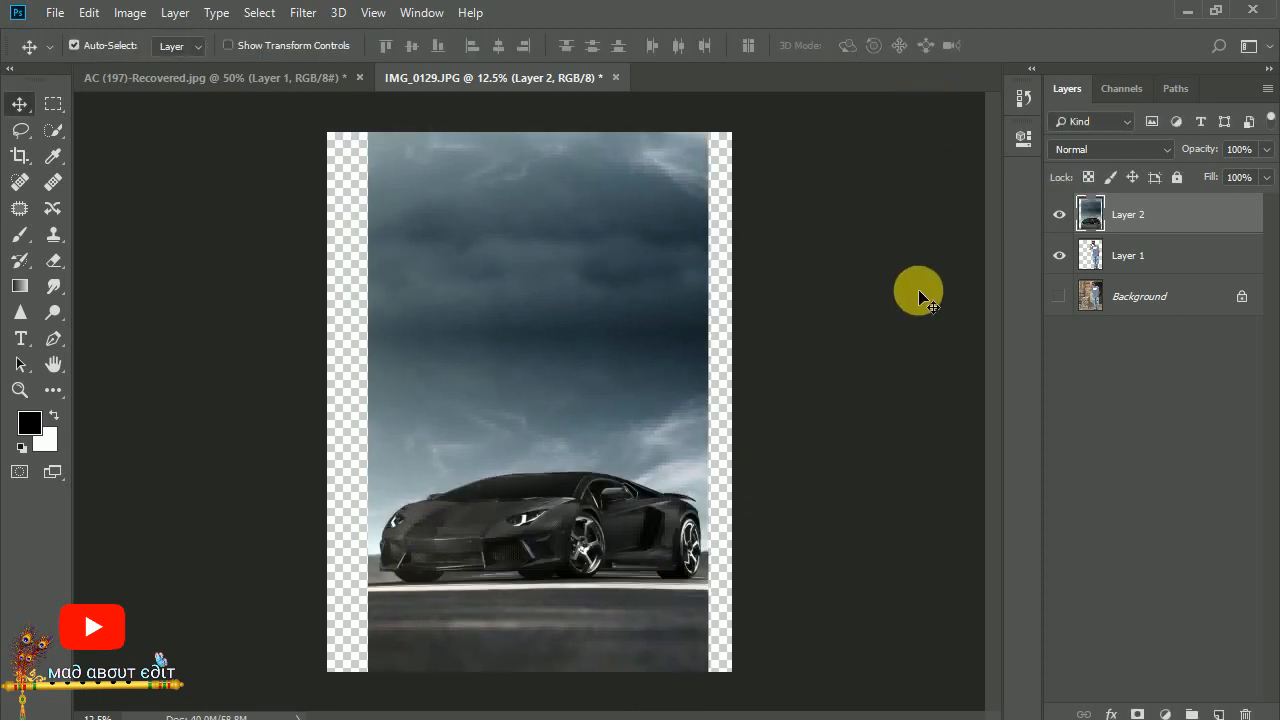
Move the man's layer above the car background and crop the empty strips off both sides of the canvas.
drag(1128, 251, 1143, 204)
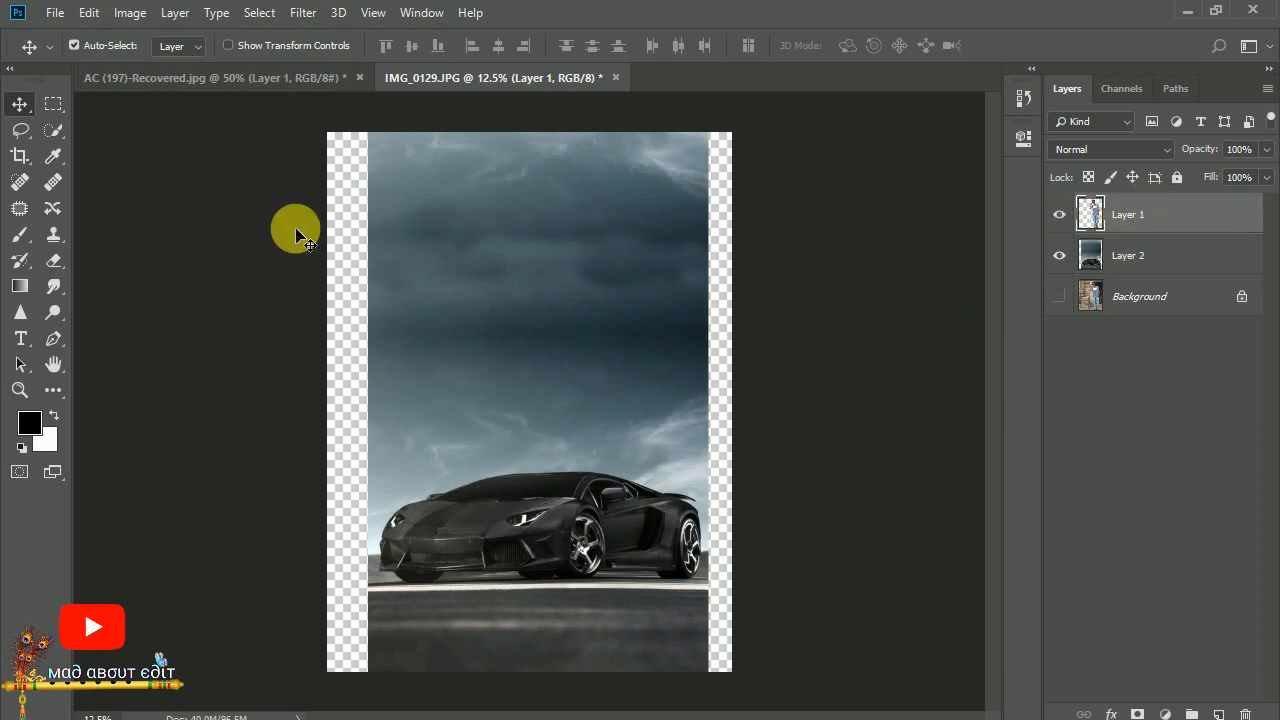
click(22, 157)
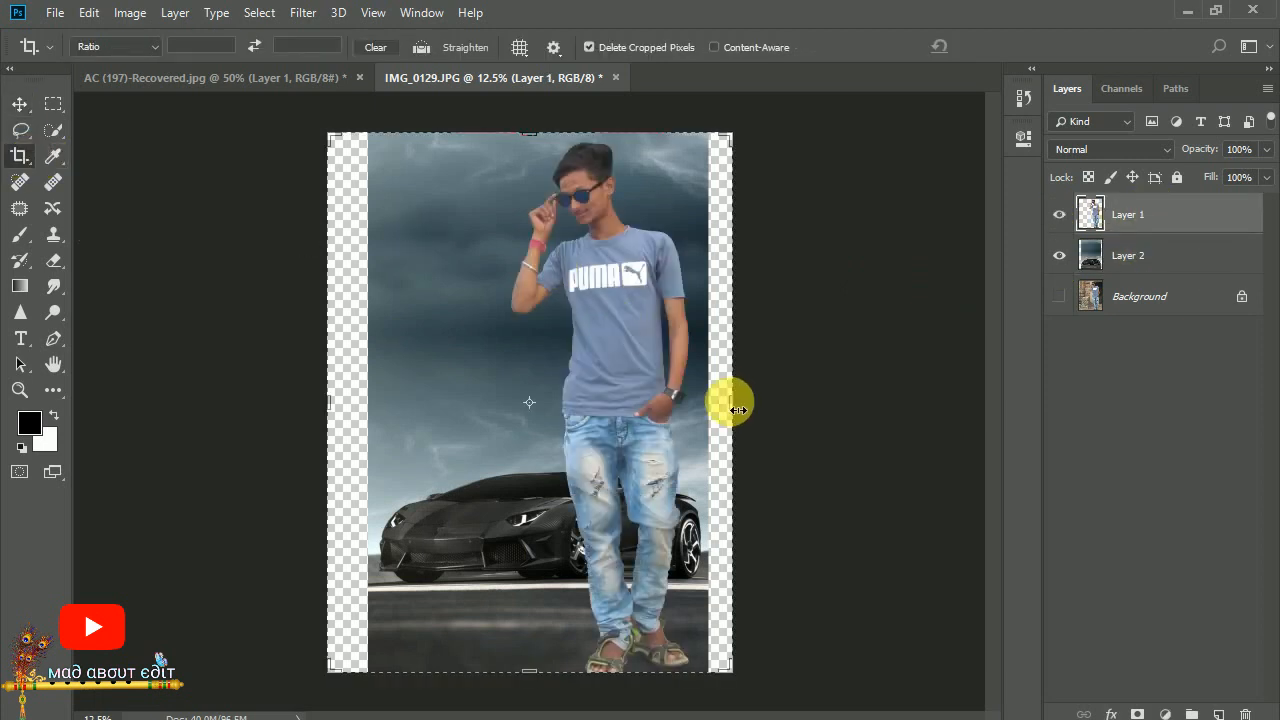
drag(738, 409, 712, 402)
drag(337, 402, 362, 411)
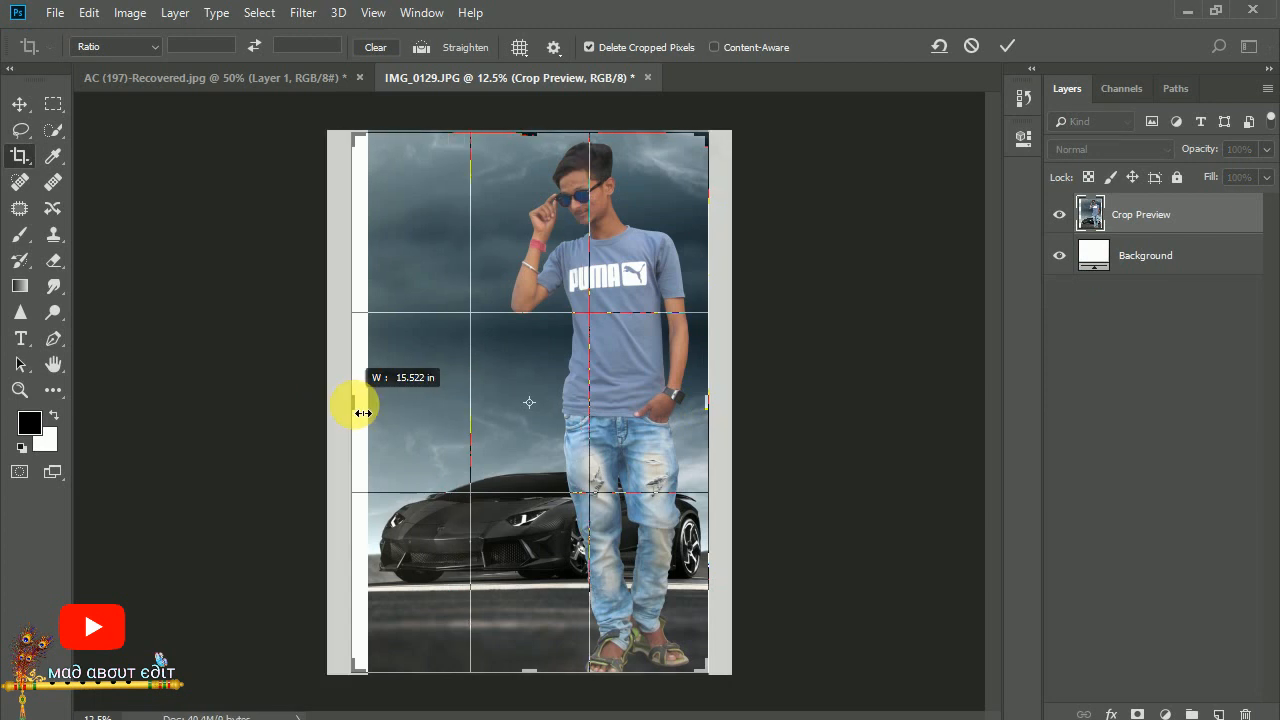
click(1007, 47)
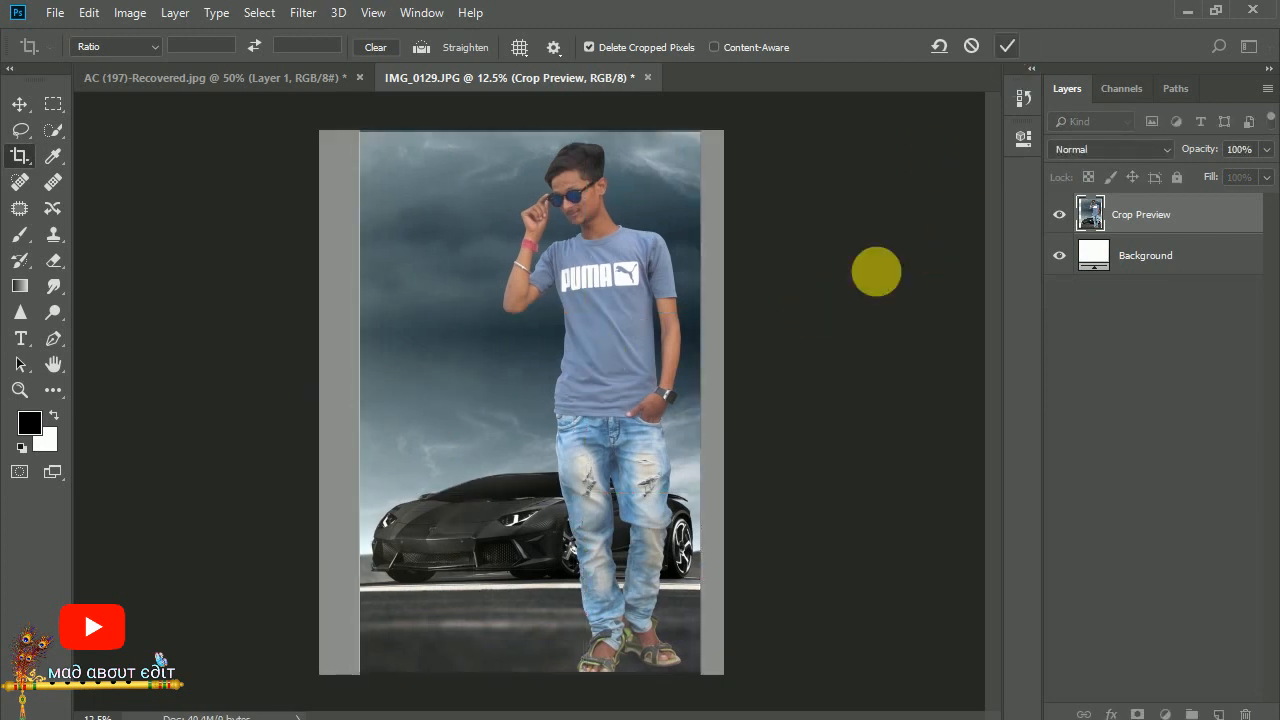
Scale the man's layer to about 65% and place him on the road in front of the car.
key(ctrl+t)
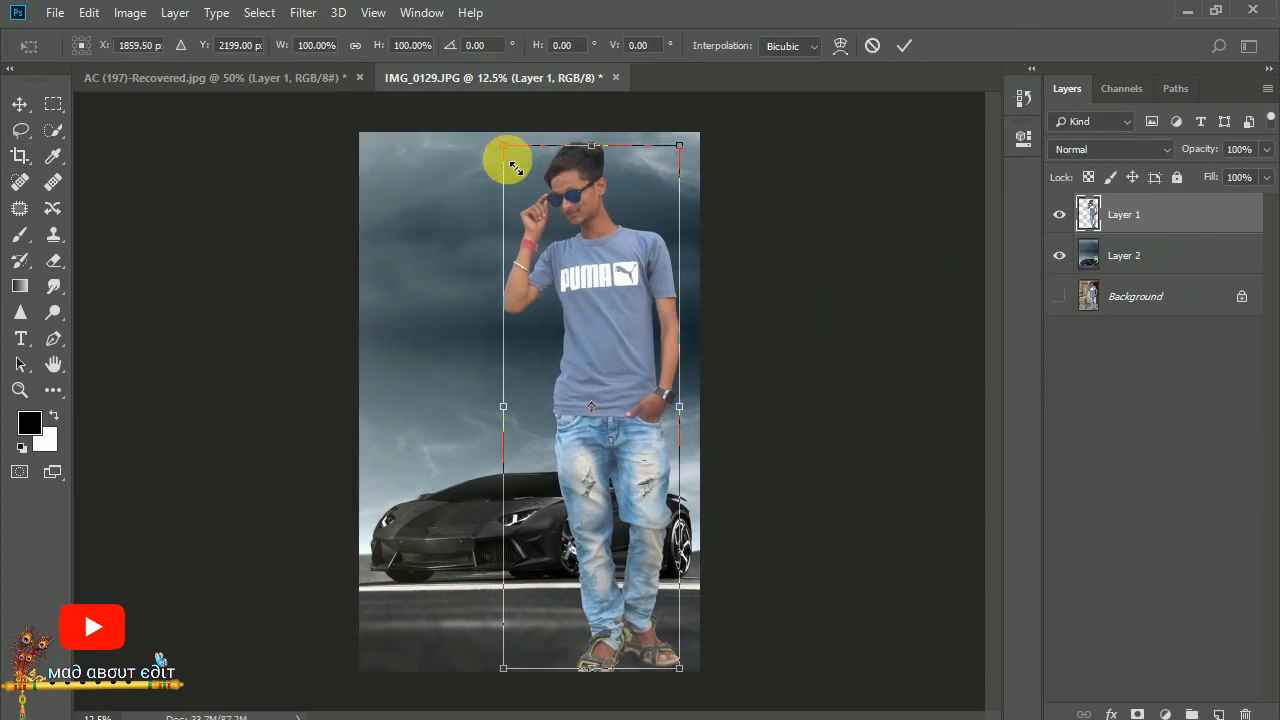
drag(503, 145, 527, 215)
drag(577, 254, 576, 277)
drag(528, 241, 588, 334)
click(904, 46)
key(c)
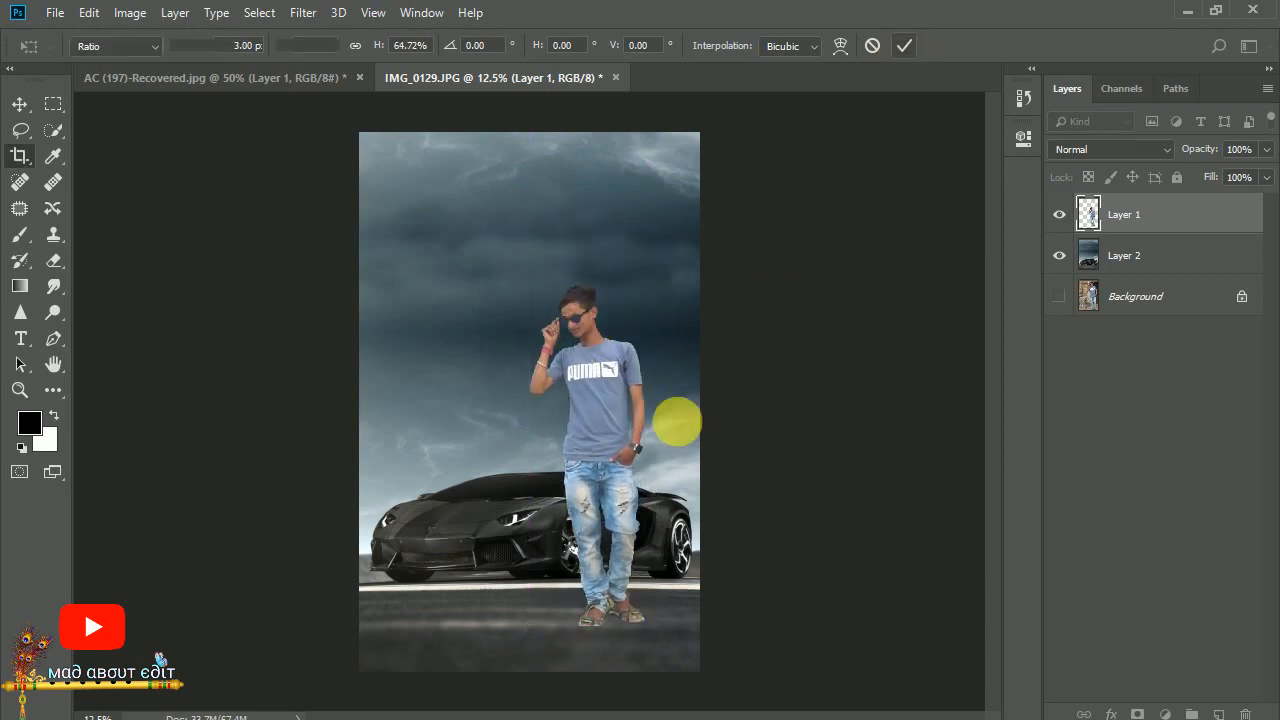
Enlarge the man to about 114% and reposition him in front of the car's rear half.
key(ctrl+t)
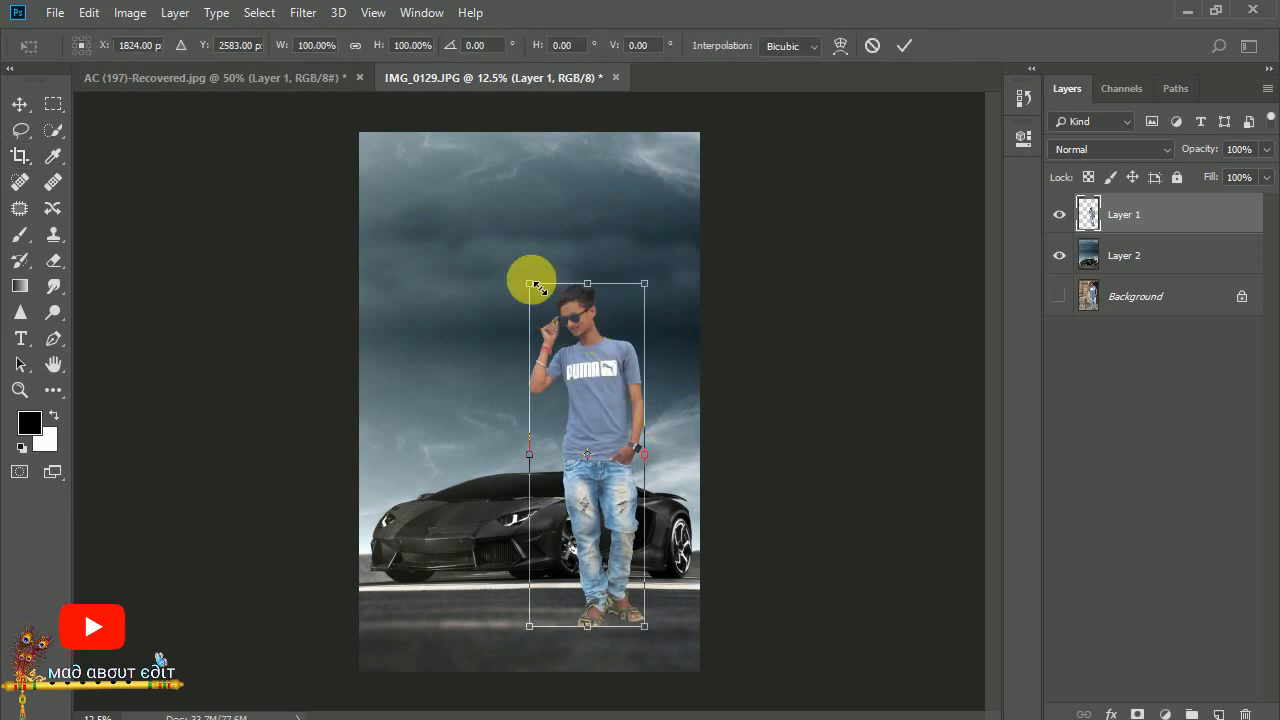
drag(529, 280, 521, 259)
drag(582, 323, 588, 303)
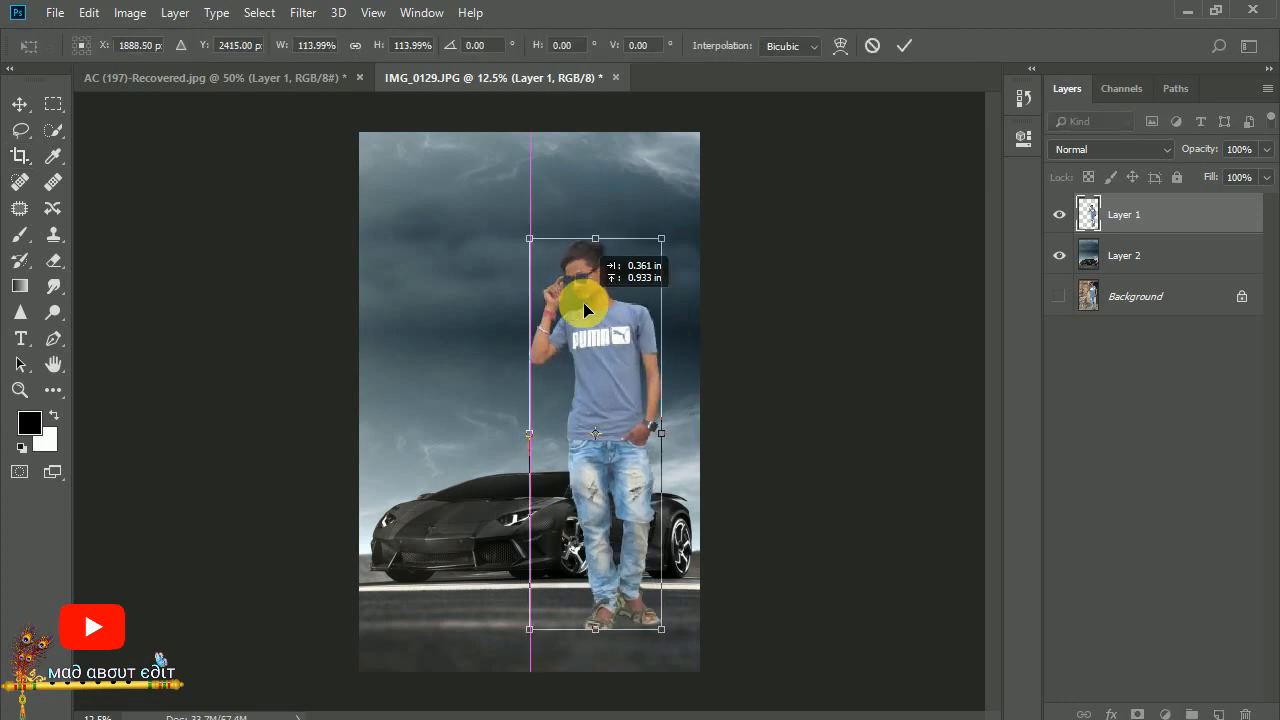
click(904, 46)
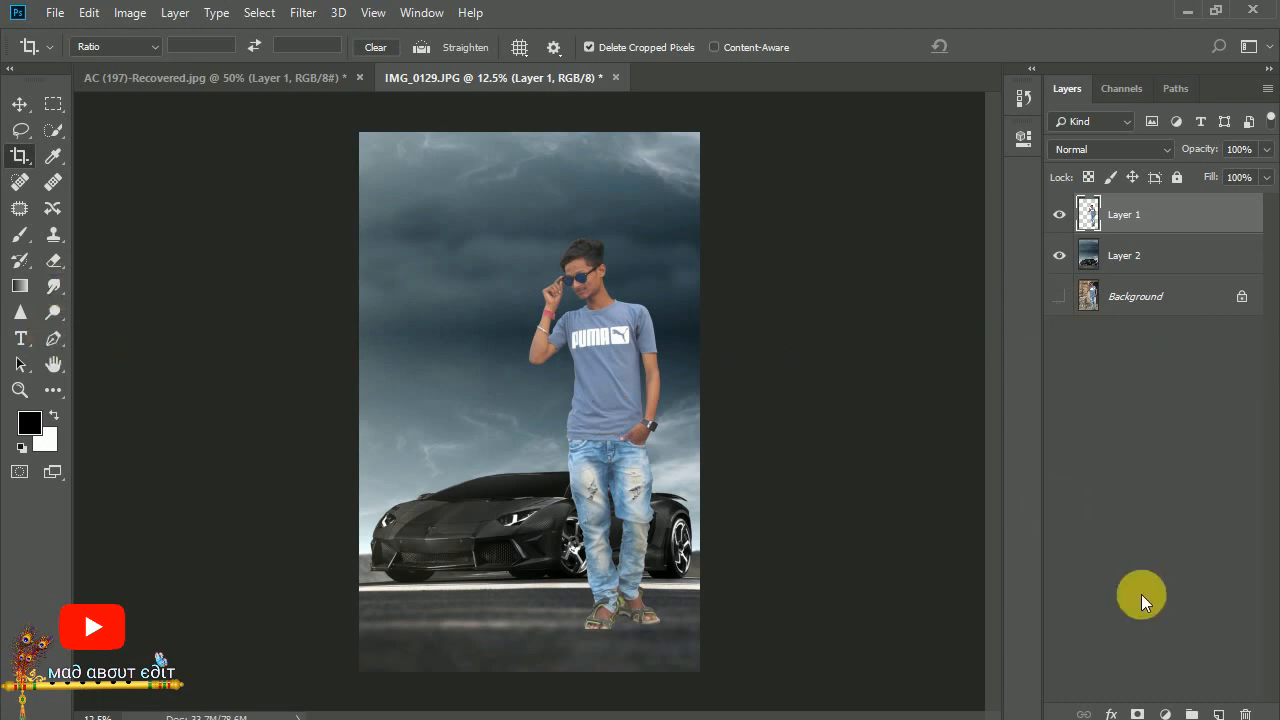
Add a Brightness/Contrast adjustment clipped to the man's layer with contrast set to 100.
click(1165, 714)
click(1129, 423)
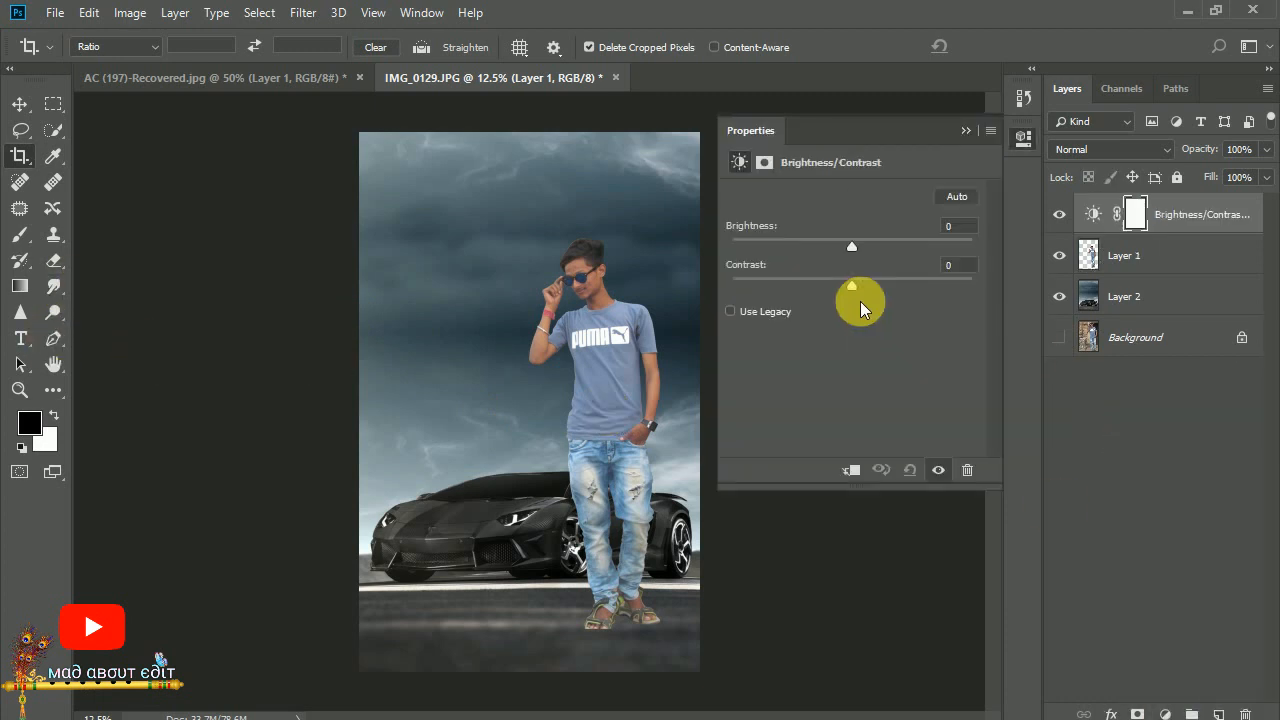
click(851, 469)
drag(852, 285, 897, 285)
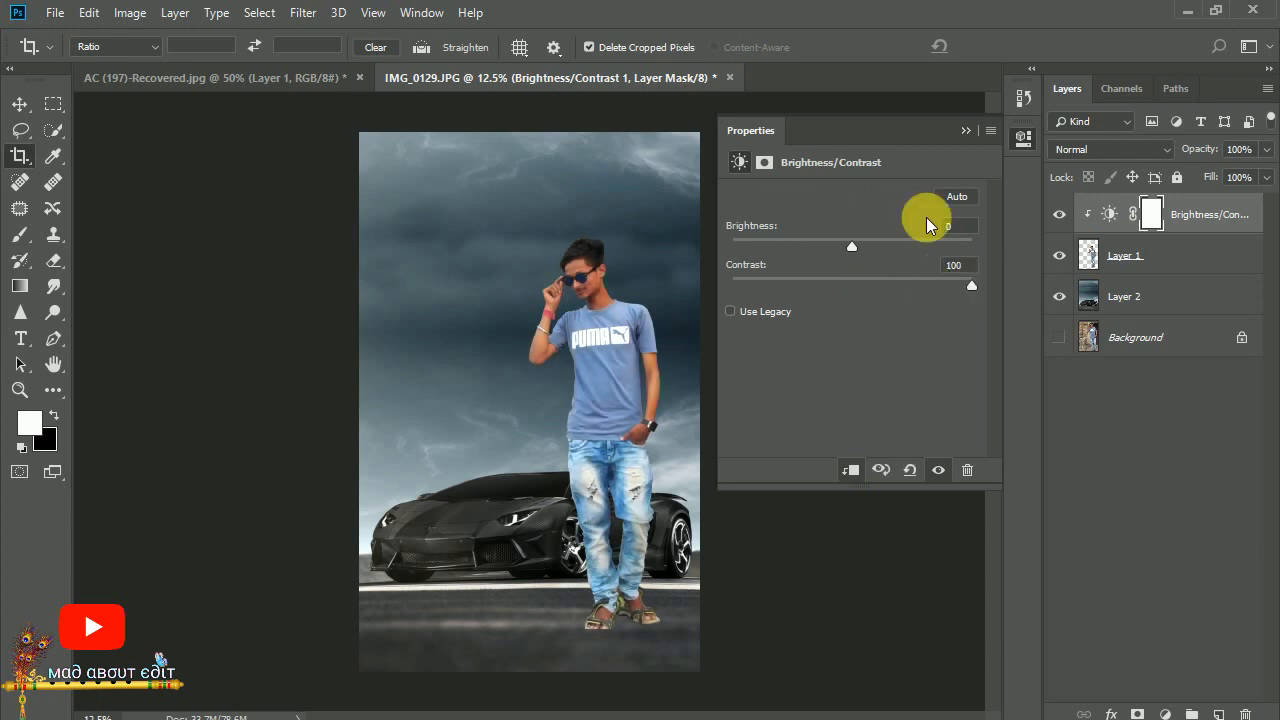
click(965, 130)
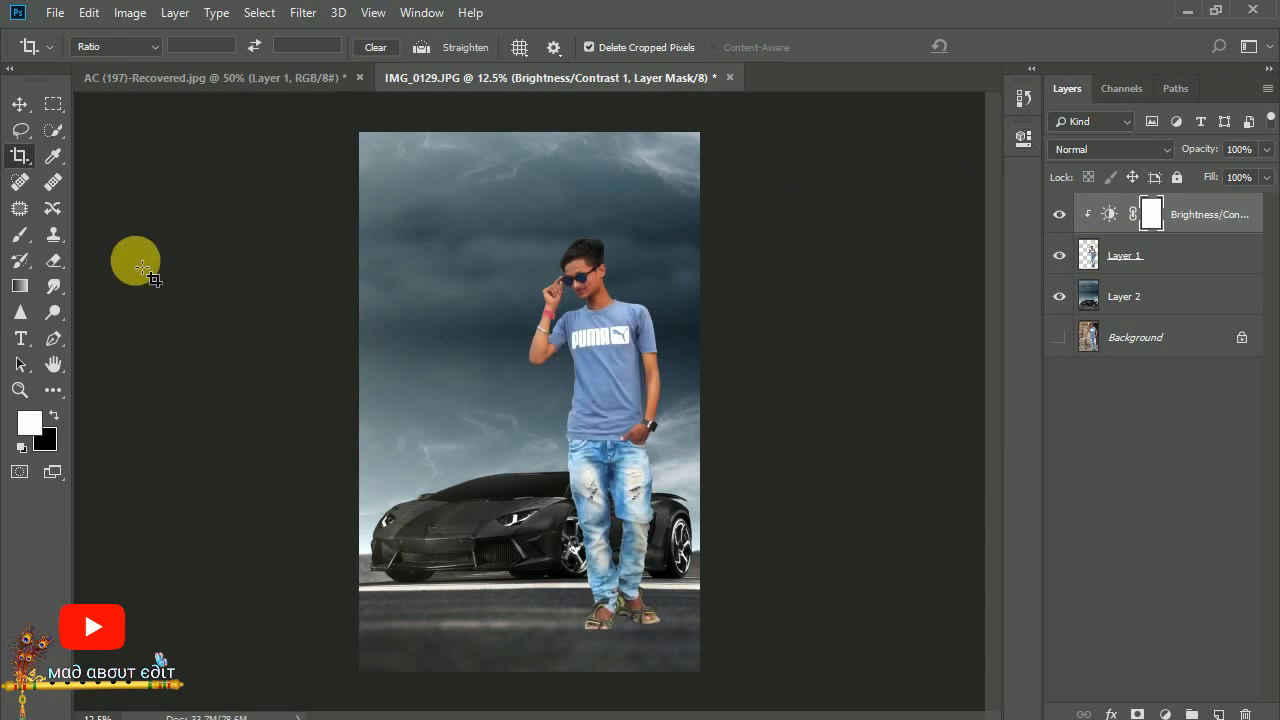
Set up the Smudge tool with the Hair 4 brush from the HAIR BRUSH BY MAD ABOUT EDIT set at 63% strength.
click(68, 279)
click(106, 45)
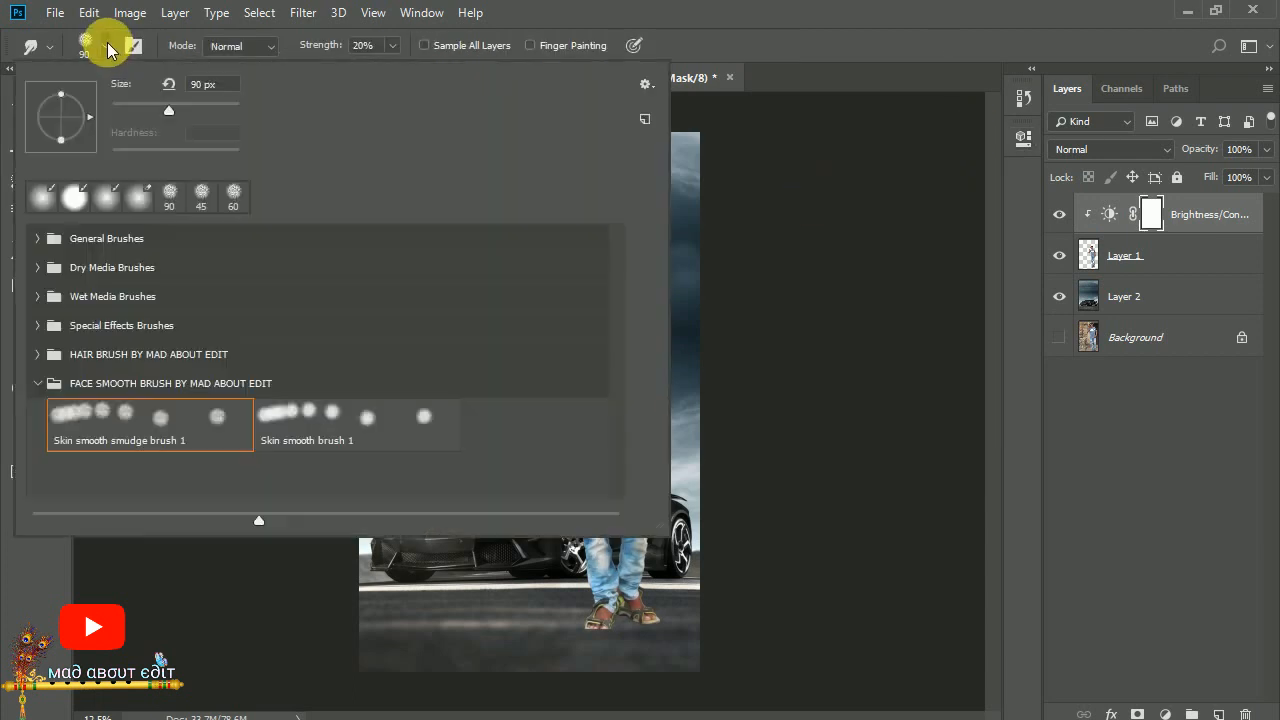
click(37, 383)
click(38, 356)
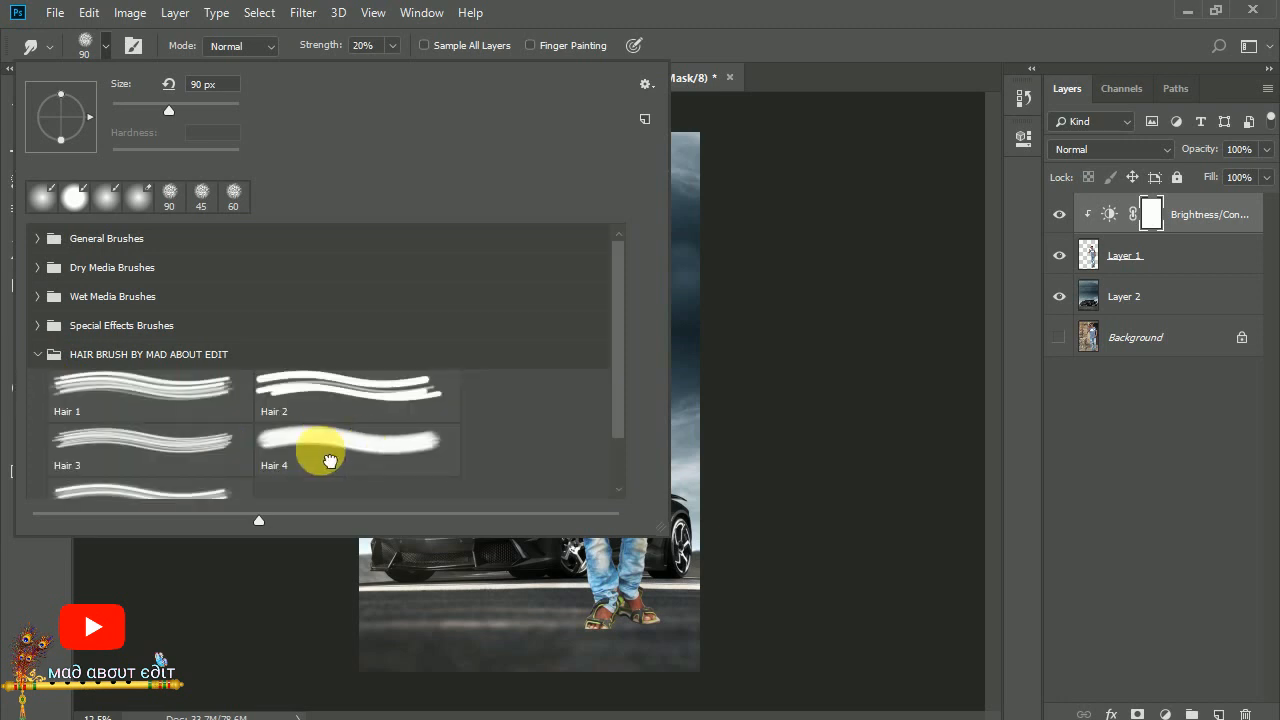
click(330, 460)
click(106, 48)
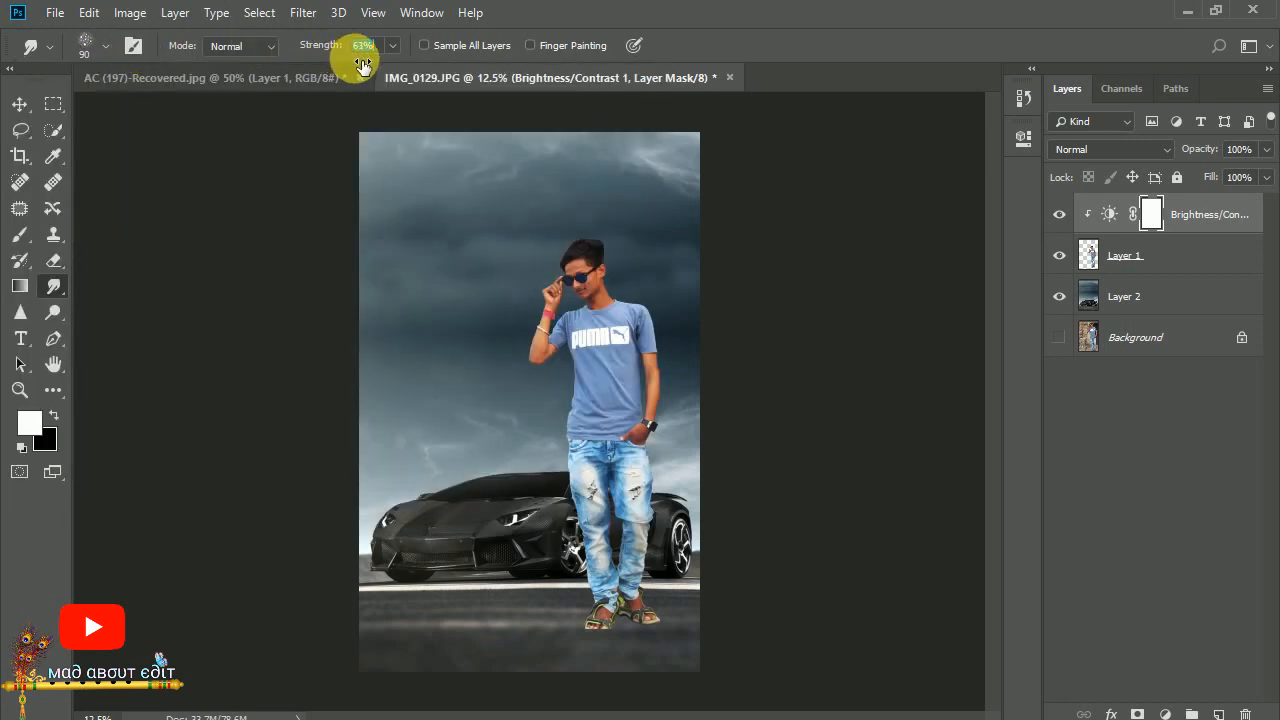
On Layer 1, smudge the front edge of the man's hair outward into strands with a 40 px brush.
scroll(610, 247, up, 4)
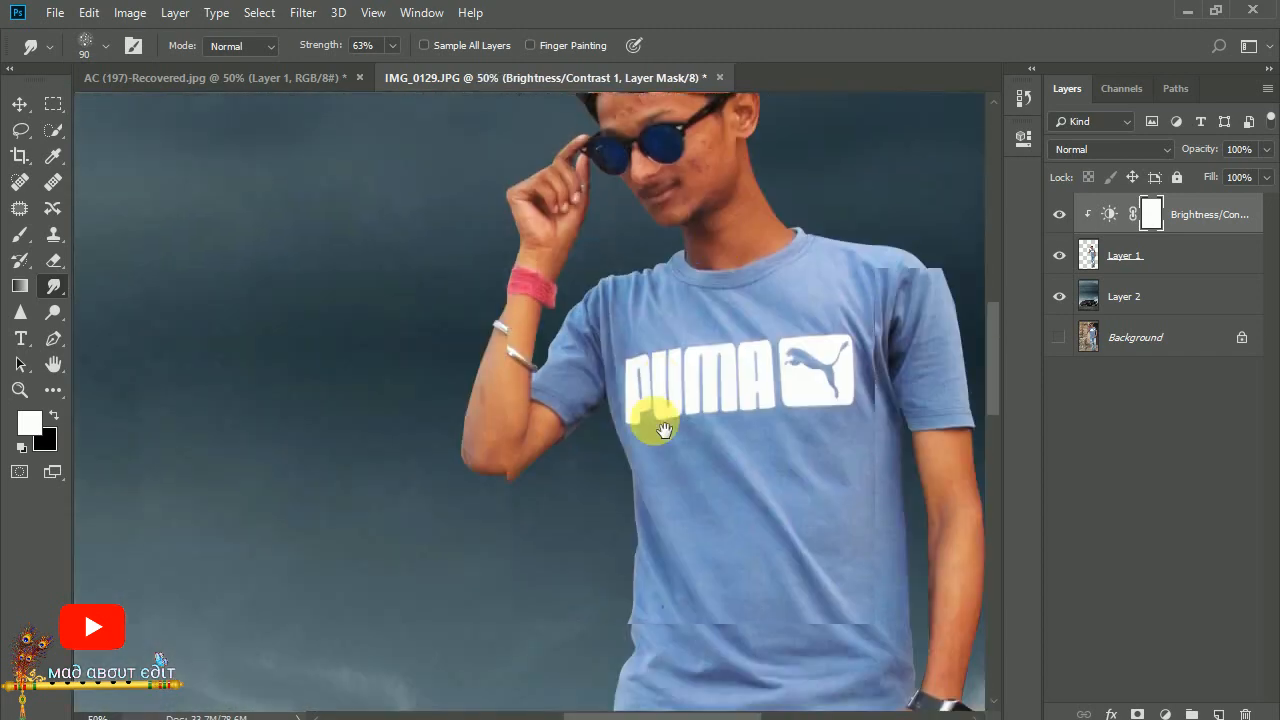
drag(655, 420, 590, 606)
click(1130, 256)
drag(702, 212, 702, 304)
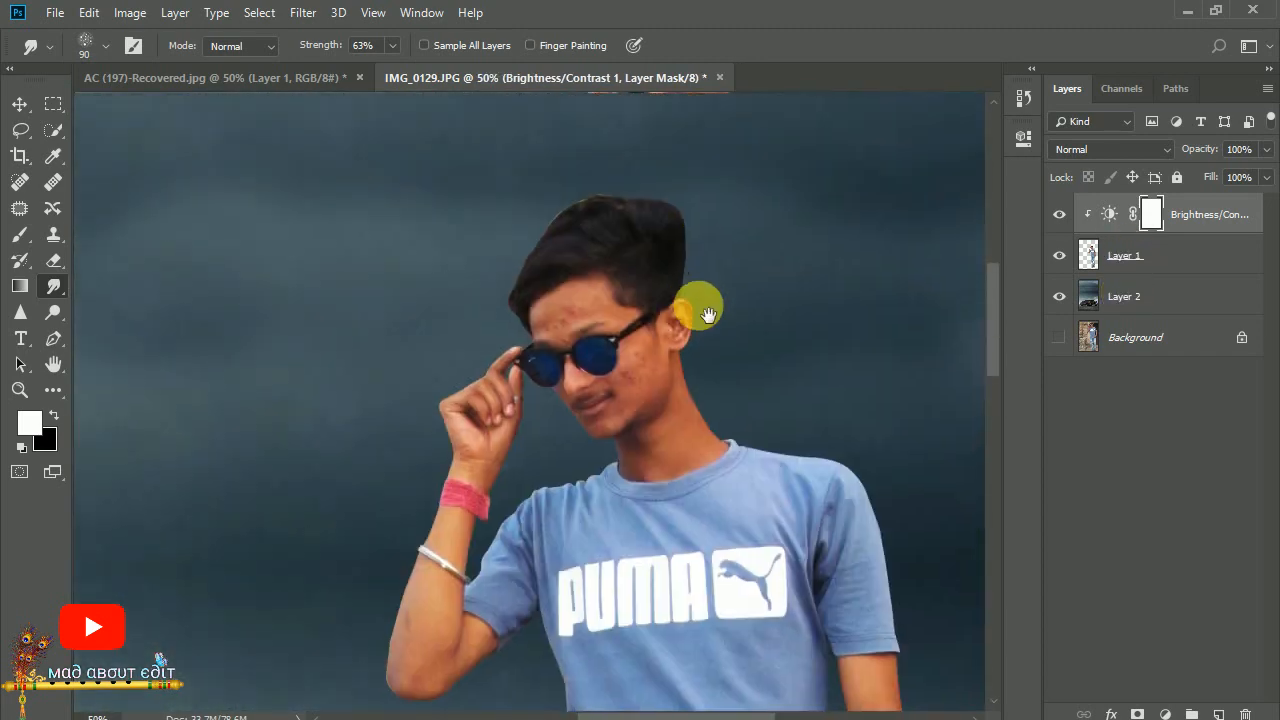
key(ctrl+plus)
key(ctrl+plus)
key(ctrl+plus)
key(ctrl+plus)
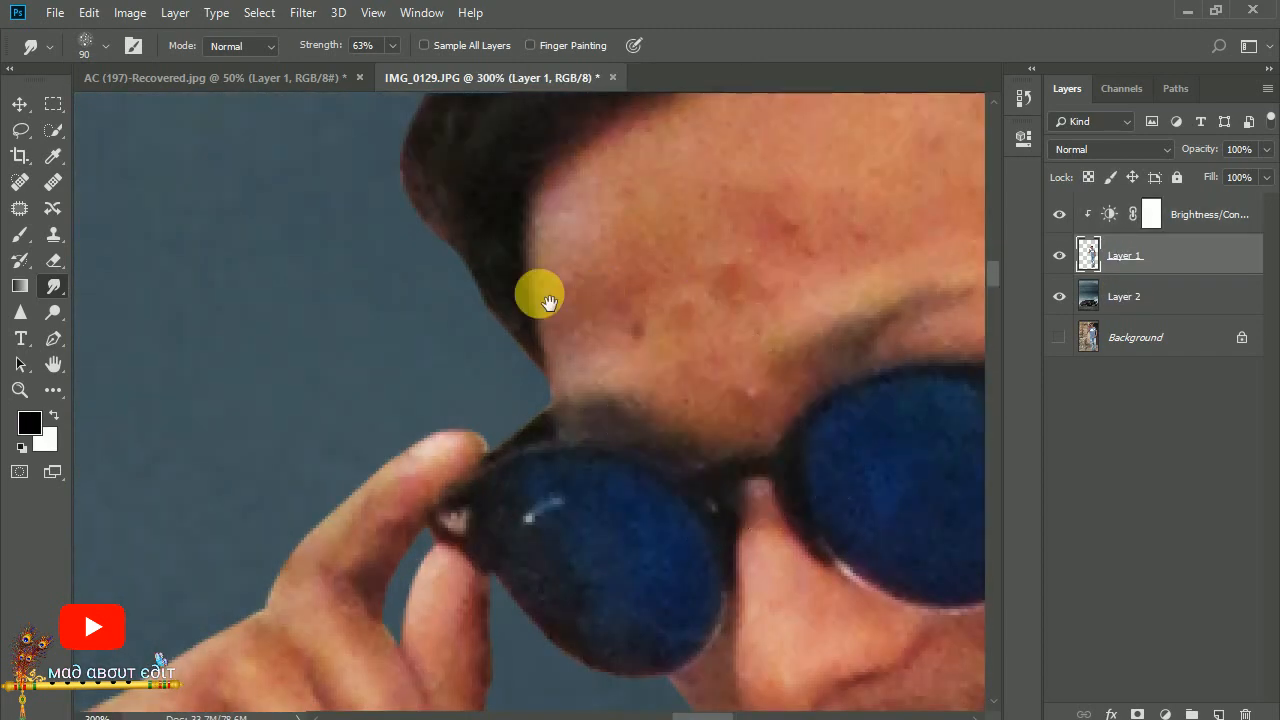
key(bracketleft)
key(bracketleft)
key(bracketleft)
key(bracketleft)
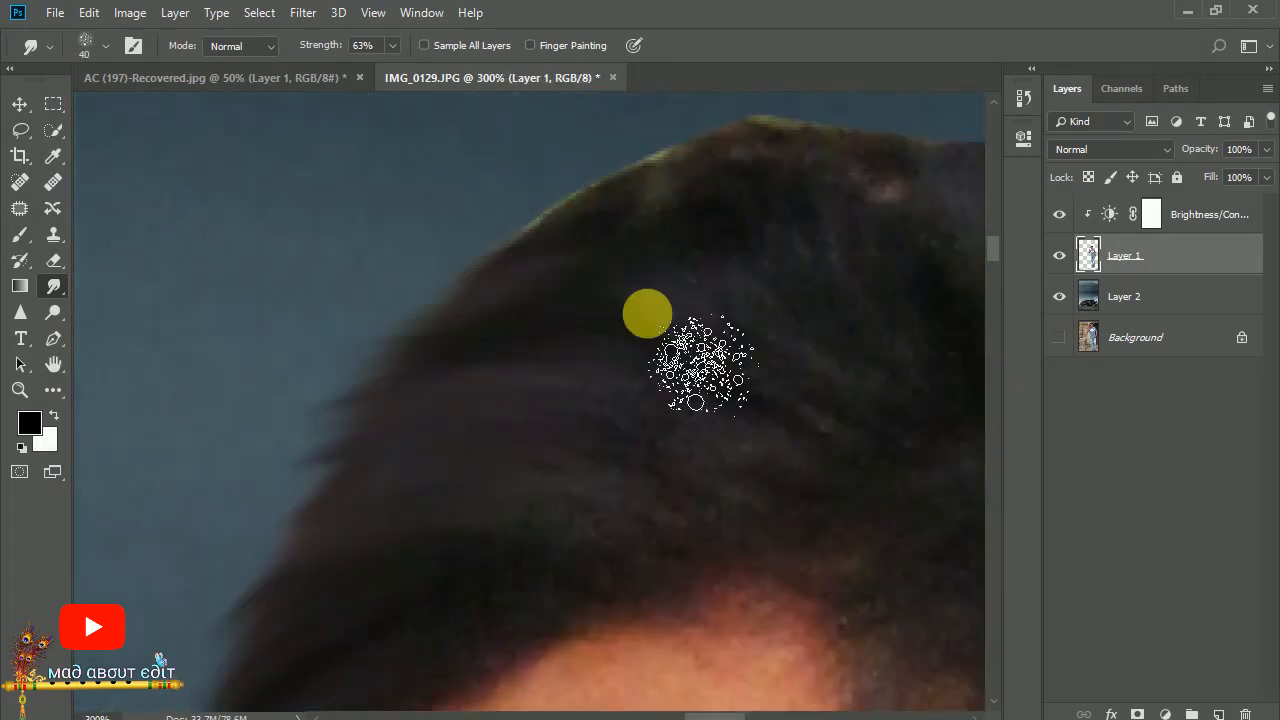
drag(630, 260, 510, 190)
drag(560, 480, 648, 348)
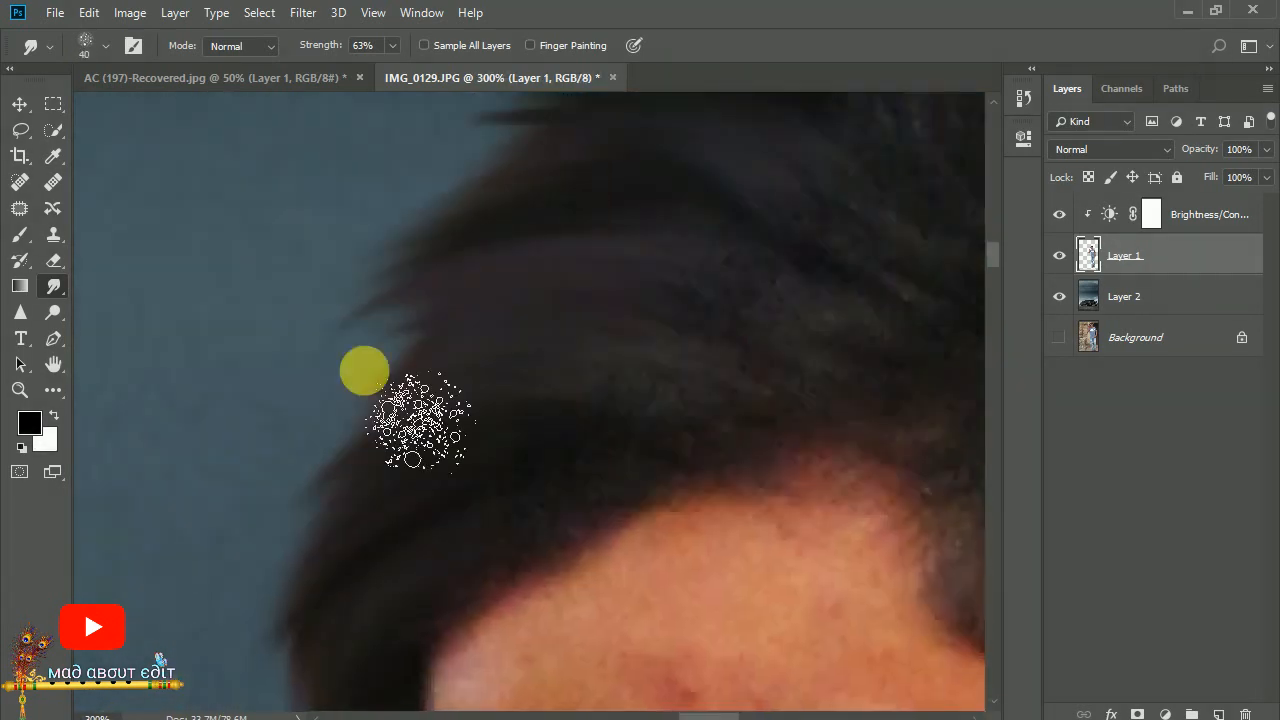
drag(423, 480, 290, 500)
drag(408, 274, 320, 474)
Enlarge the smudge brush to 45 px and pull strands out along the top and back of the hair.
drag(700, 300, 507, 412)
key(bracketright)
drag(725, 450, 650, 370)
drag(869, 425, 562, 425)
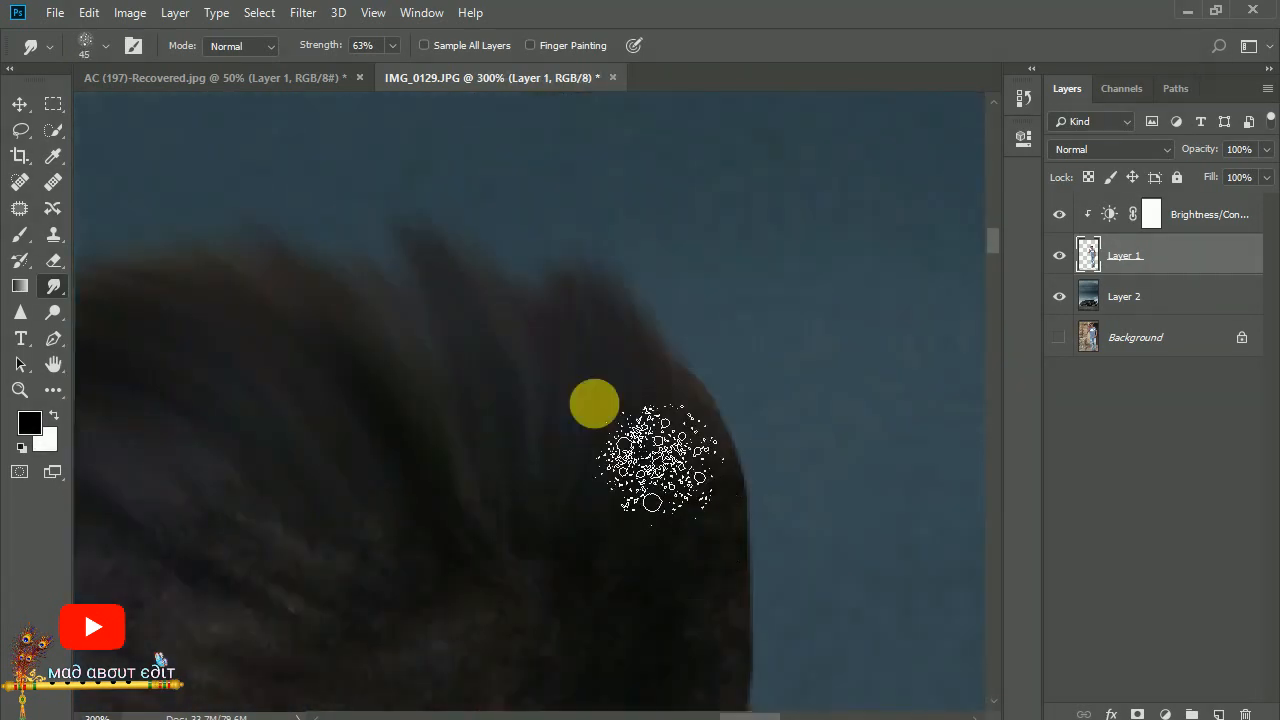
drag(660, 460, 702, 305)
drag(725, 480, 755, 350)
mouse_move(757, 600)
mouse_down()
mouse_move(627, 260)
mouse_move(514, 571)
mouse_up()
drag(514, 420, 658, 570)
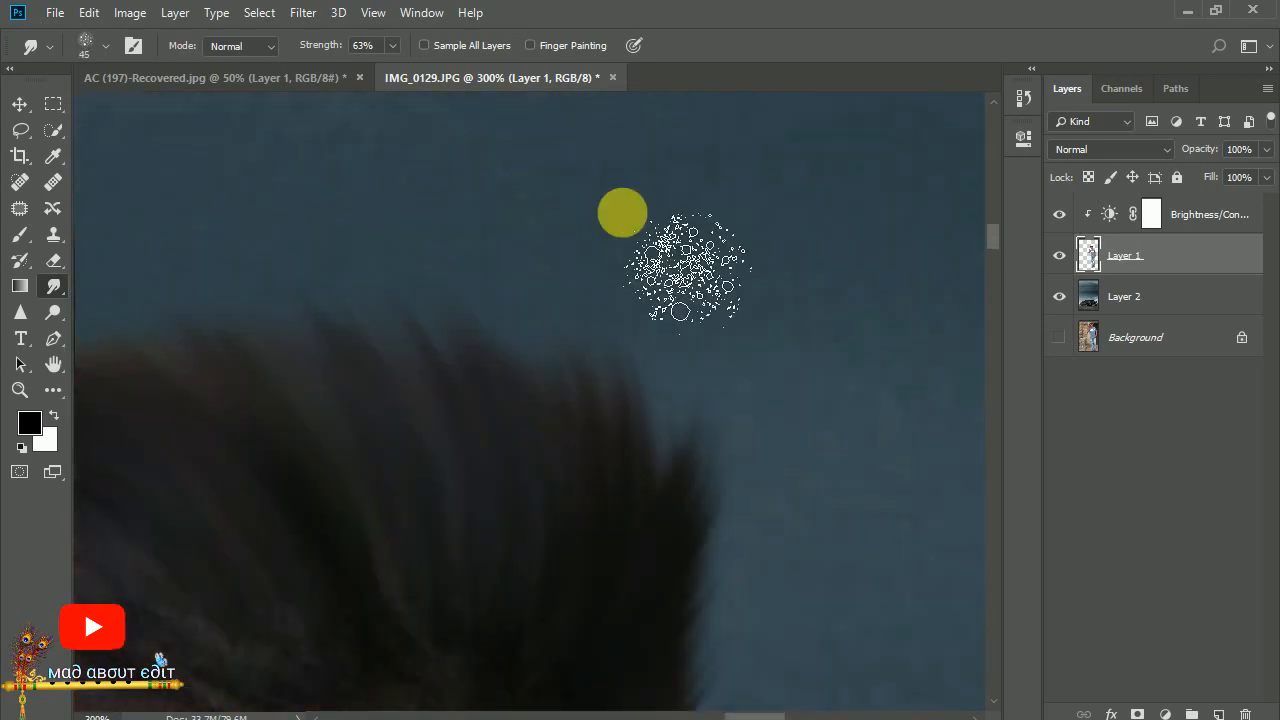
Refine the smudged strands across the crown, front and back of the hair down to the ear.
drag(640, 470, 490, 240)
drag(497, 333, 669, 397)
drag(440, 530, 611, 346)
drag(640, 480, 694, 354)
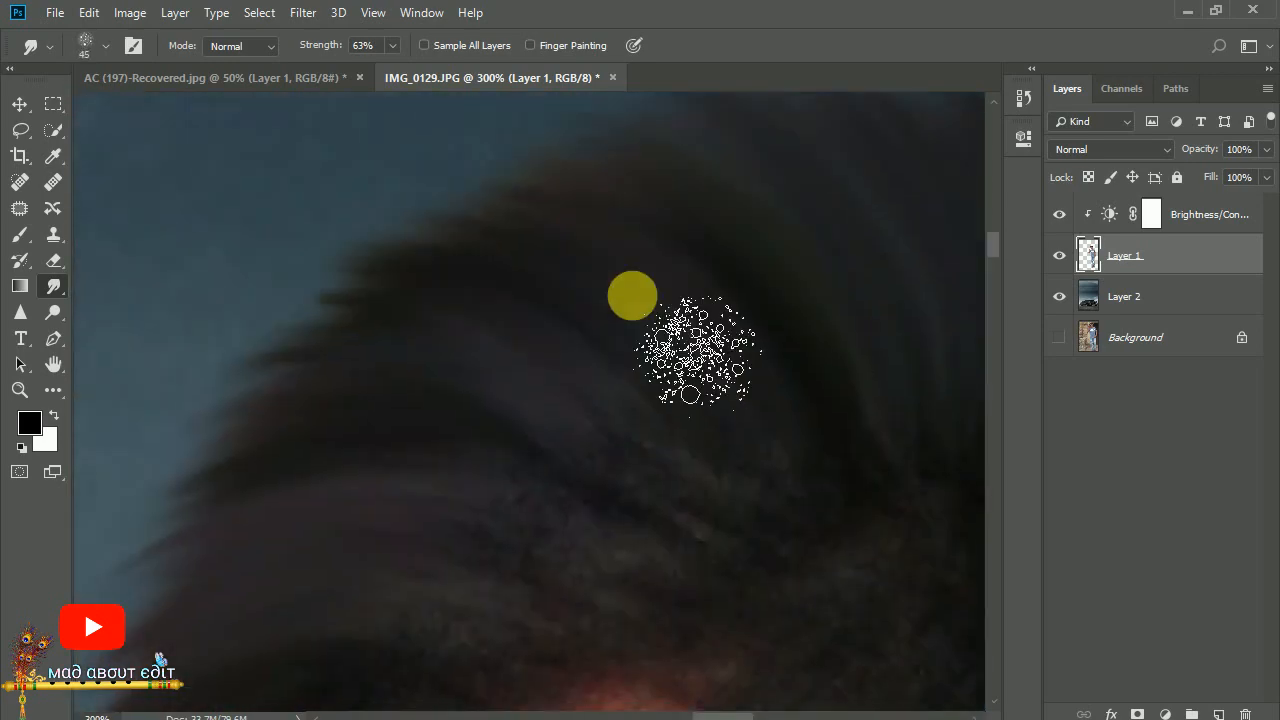
drag(600, 420, 586, 306)
drag(658, 283, 395, 180)
drag(771, 466, 763, 303)
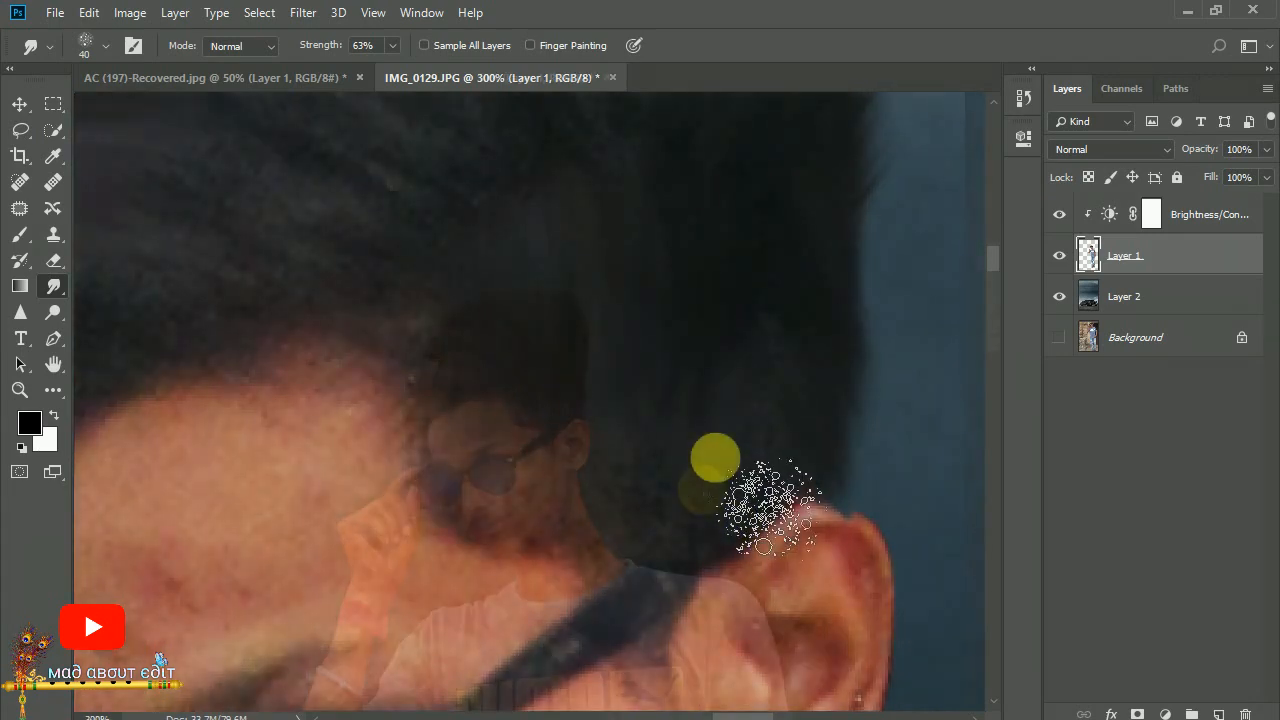
key(ctrl+minus)
key(ctrl+minus)
key(ctrl+minus)
key(ctrl+minus)
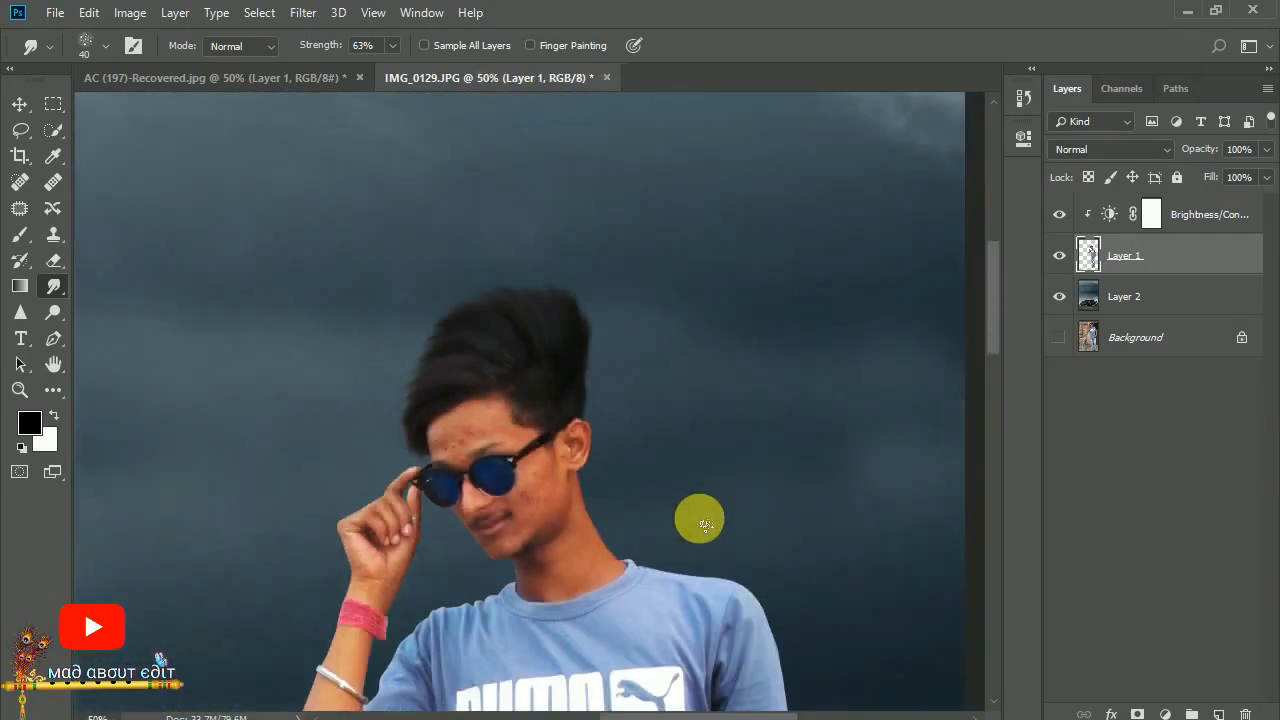
On Layer 1, smudge the front edge of the hair above the forehead into outward strands with a 40 px brush.
key(ctrl+minus)
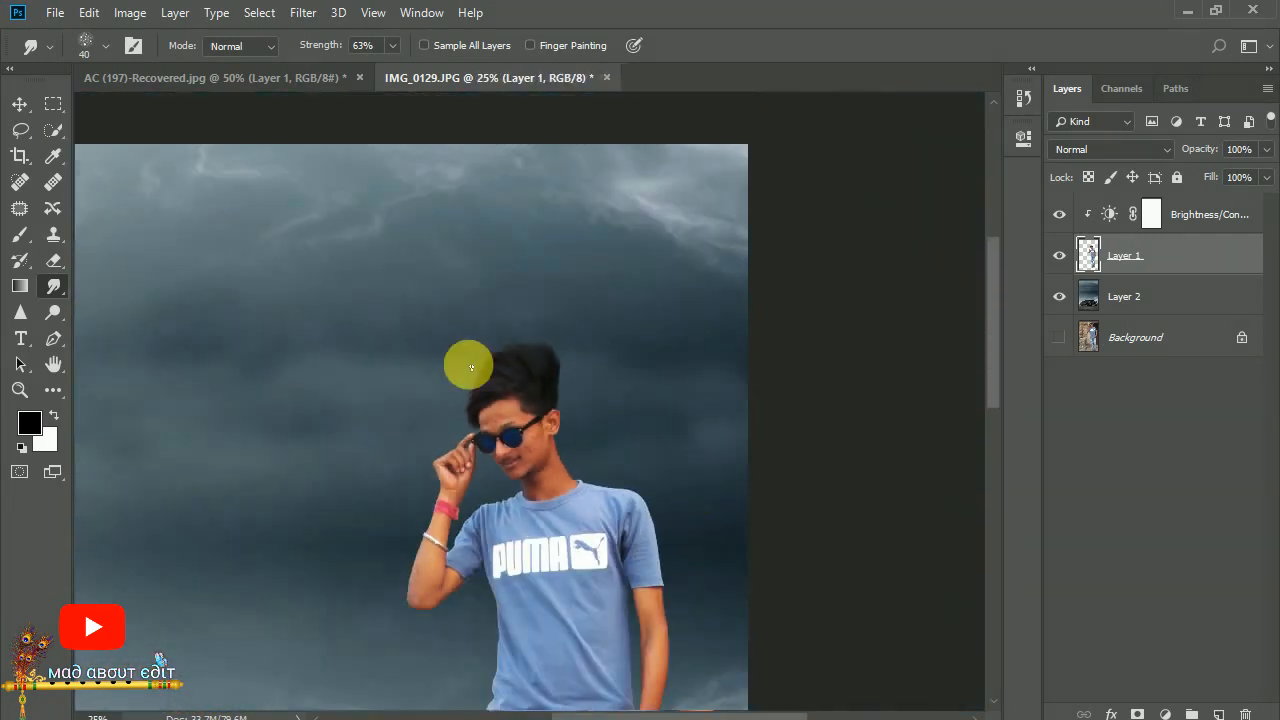
scroll(483, 408, up, 7)
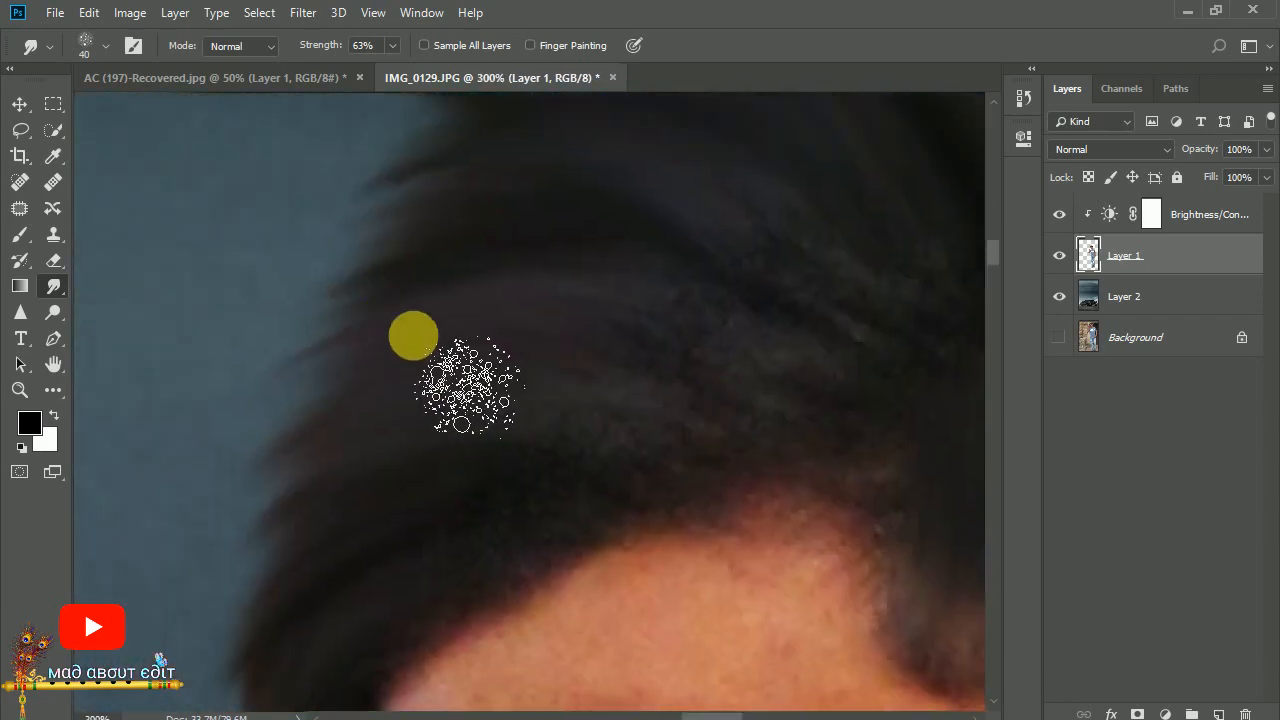
drag(413, 336, 208, 384)
drag(503, 280, 305, 212)
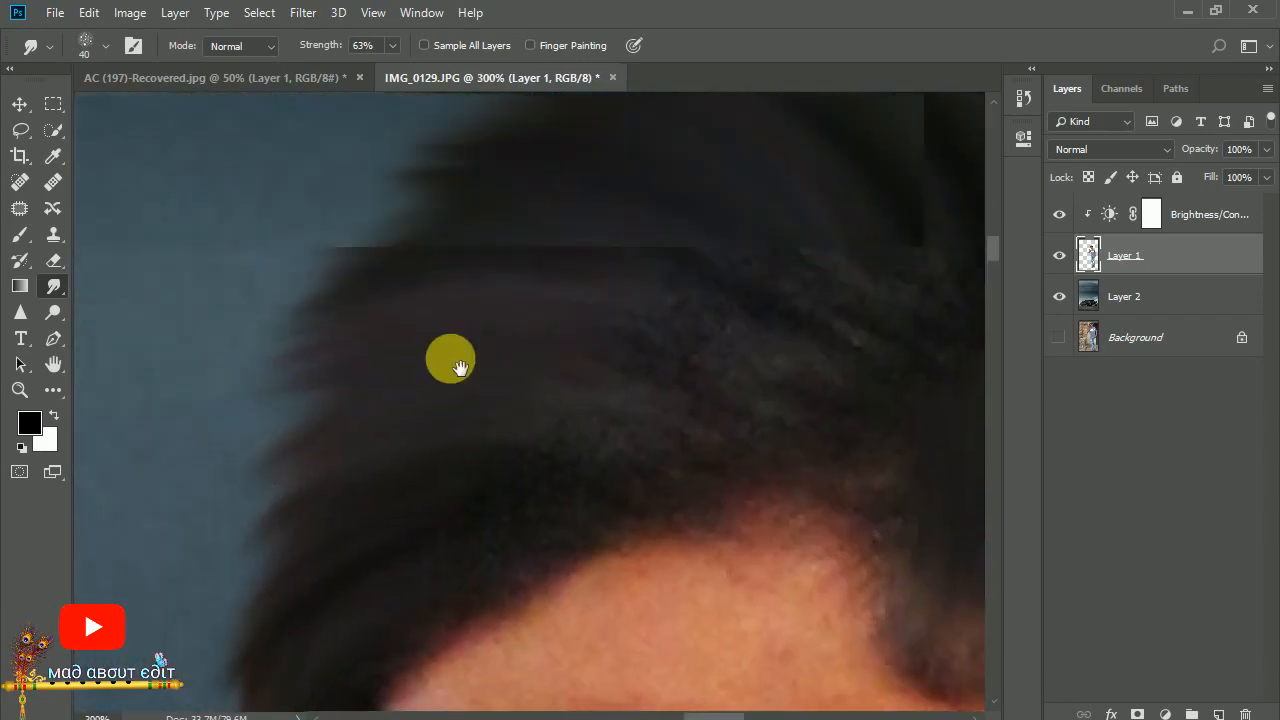
drag(451, 357, 426, 452)
drag(569, 266, 262, 368)
drag(411, 339, 296, 436)
drag(521, 297, 295, 288)
mouse_move(280, 499)
mouse_down()
mouse_move(486, 309)
mouse_move(245, 455)
mouse_up()
drag(460, 306, 305, 320)
drag(445, 240, 318, 328)
drag(332, 397, 376, 235)
mouse_move(462, 270)
mouse_down()
mouse_move(350, 430)
mouse_move(325, 430)
mouse_up()
drag(454, 240, 320, 345)
drag(323, 422, 340, 285)
drag(430, 242, 300, 348)
drag(430, 350, 322, 468)
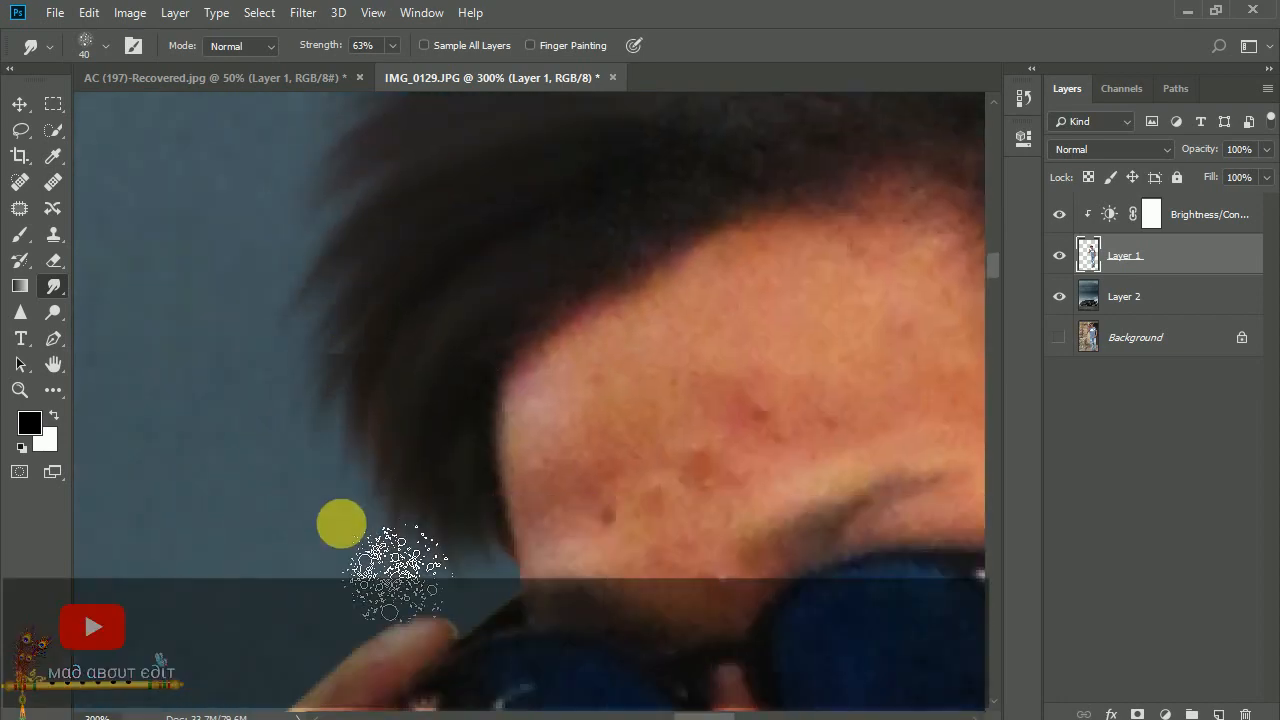
Pull more strands out of the front fringe beside the forehead and blend them upward into the hair above.
drag(420, 405, 350, 540)
drag(362, 390, 366, 516)
drag(440, 384, 363, 460)
drag(536, 256, 340, 386)
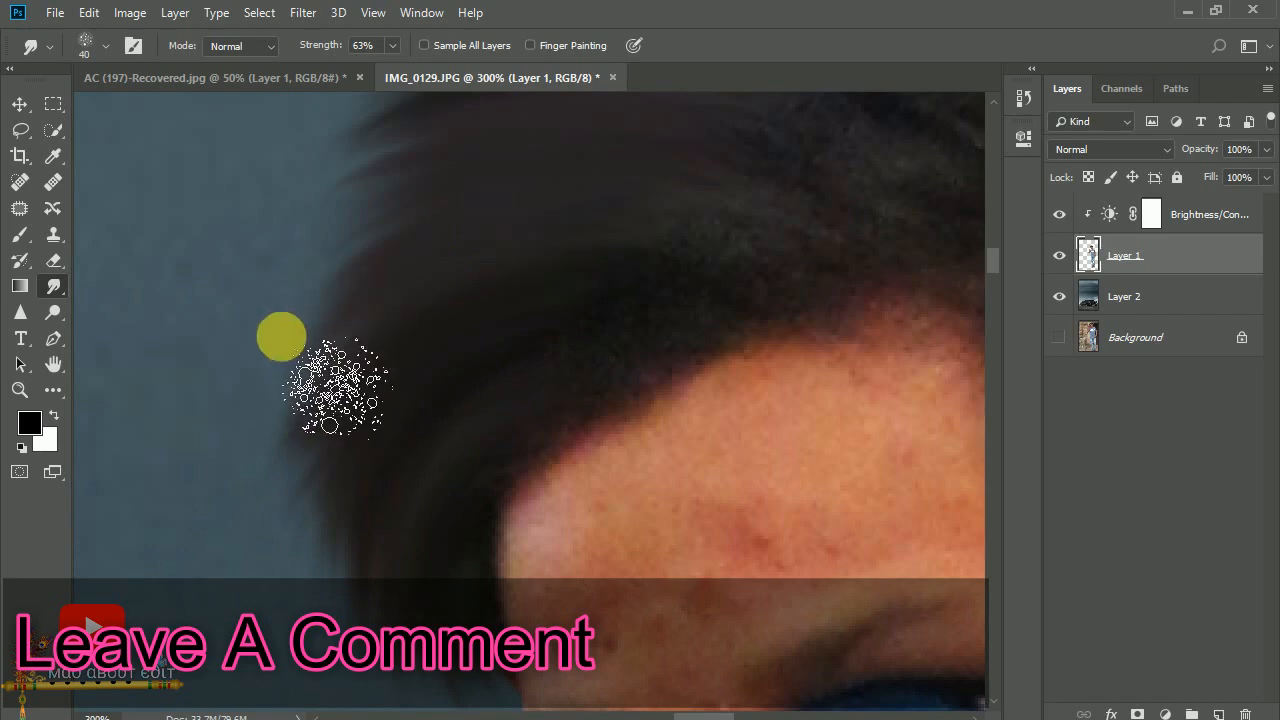
drag(550, 262, 345, 285)
drag(508, 305, 352, 428)
drag(414, 386, 392, 486)
drag(386, 274, 268, 318)
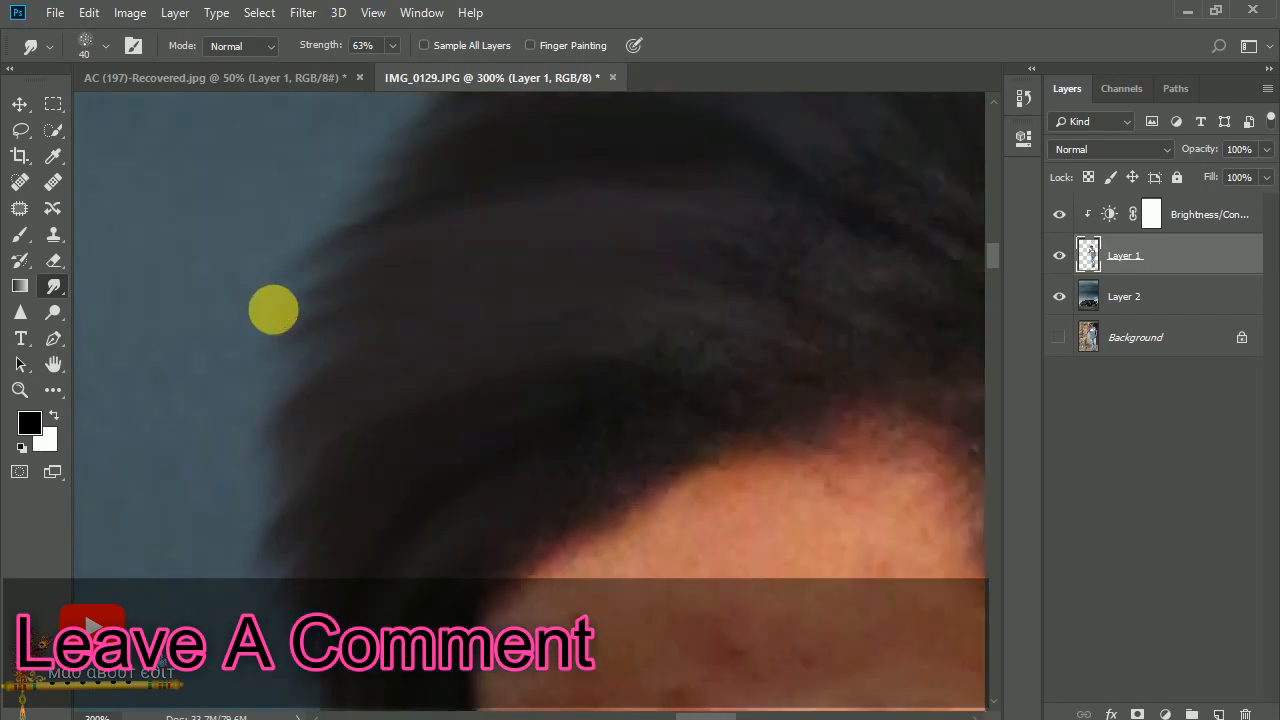
Add a new empty layer directly above Layer 2, beneath the man's layer.
key(ctrl+minus)
key(ctrl+minus)
key(ctrl+minus)
key(ctrl+minus)
key(ctrl+minus)
key(ctrl+minus)
key(ctrl+minus)
key(ctrl+minus)
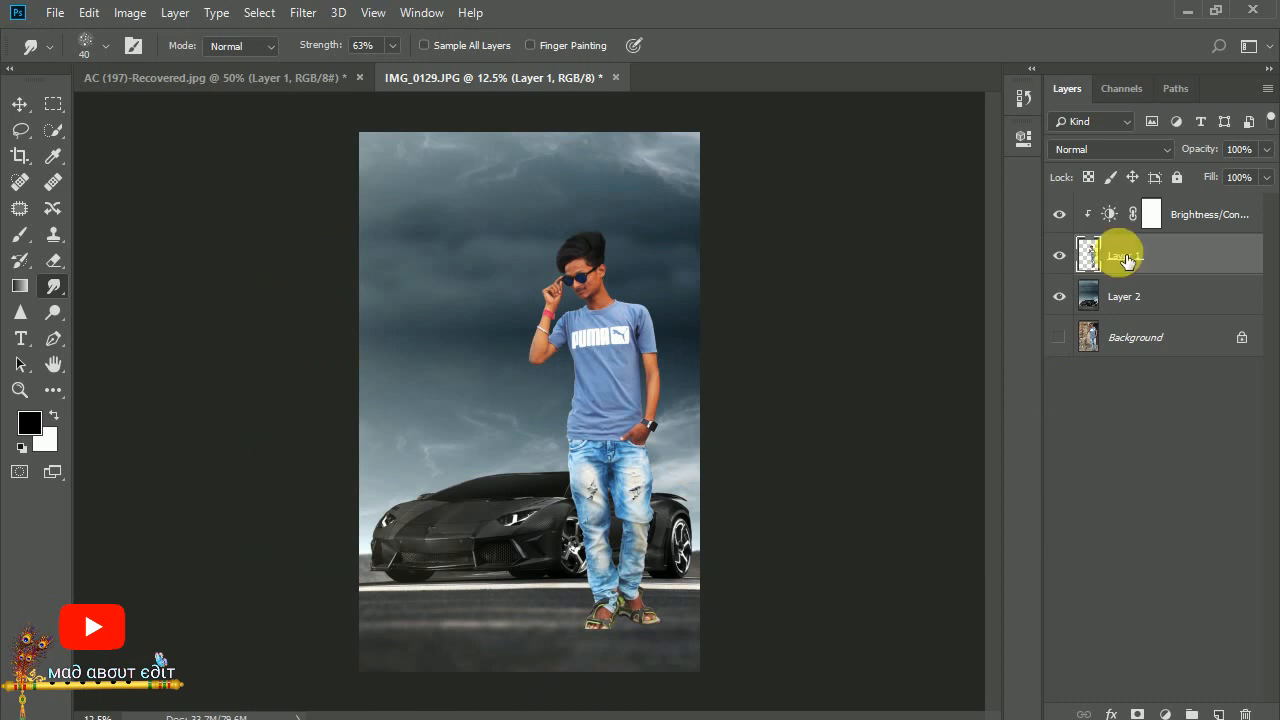
click(1130, 296)
click(1220, 713)
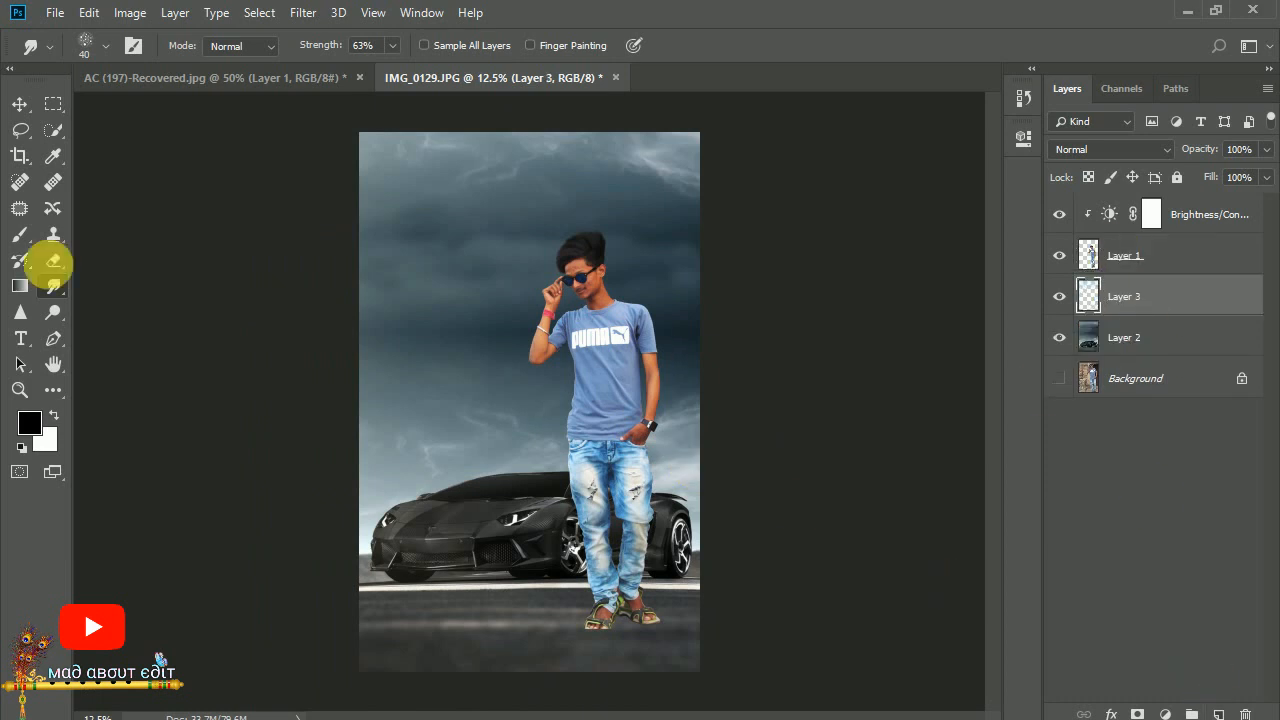
Paint a soft black contact shadow around the soles of both sandals with a 112 px brush.
click(20, 234)
key(ctrl+plus)
key(ctrl+plus)
key(ctrl+plus)
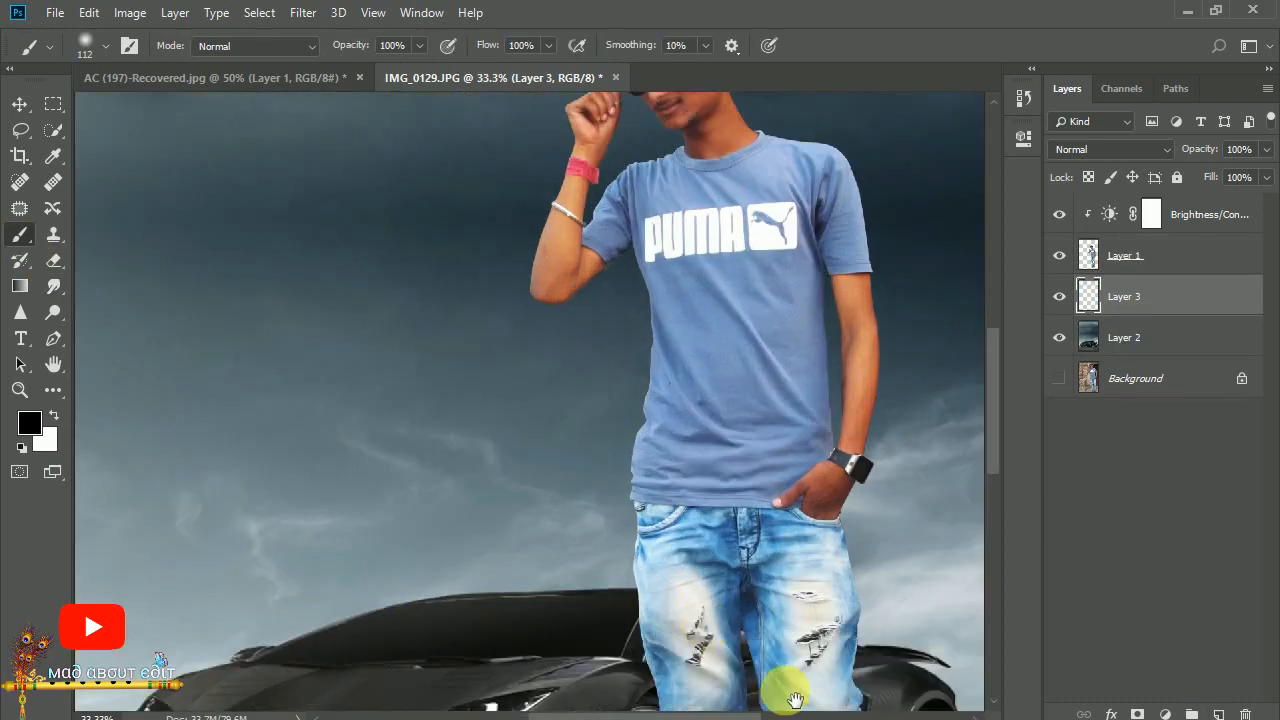
drag(795, 697, 634, 291)
key(ctrl+plus)
key(ctrl+plus)
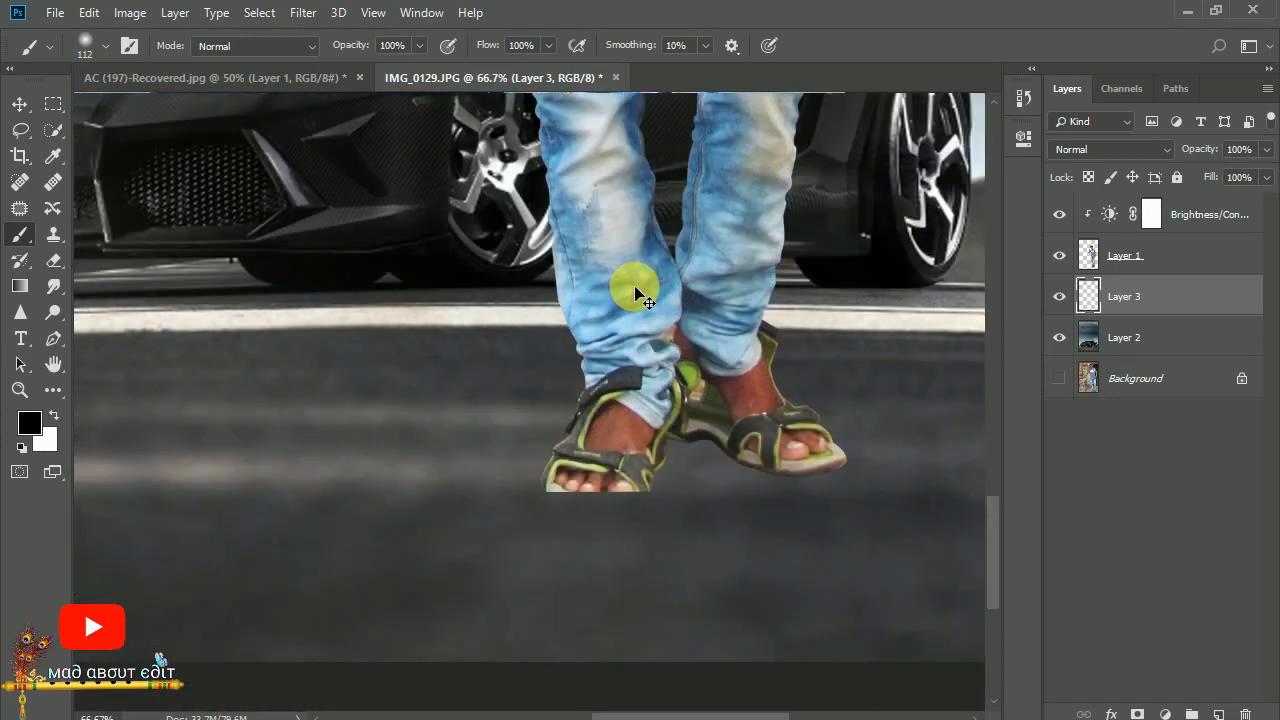
key(ctrl+plus)
drag(690, 570, 580, 373)
mouse_move(490, 270)
mouse_down()
mouse_move(611, 369)
mouse_move(806, 303)
mouse_move(845, 328)
mouse_up()
mouse_move(835, 368)
mouse_down()
mouse_move(628, 520)
mouse_move(679, 413)
mouse_up()
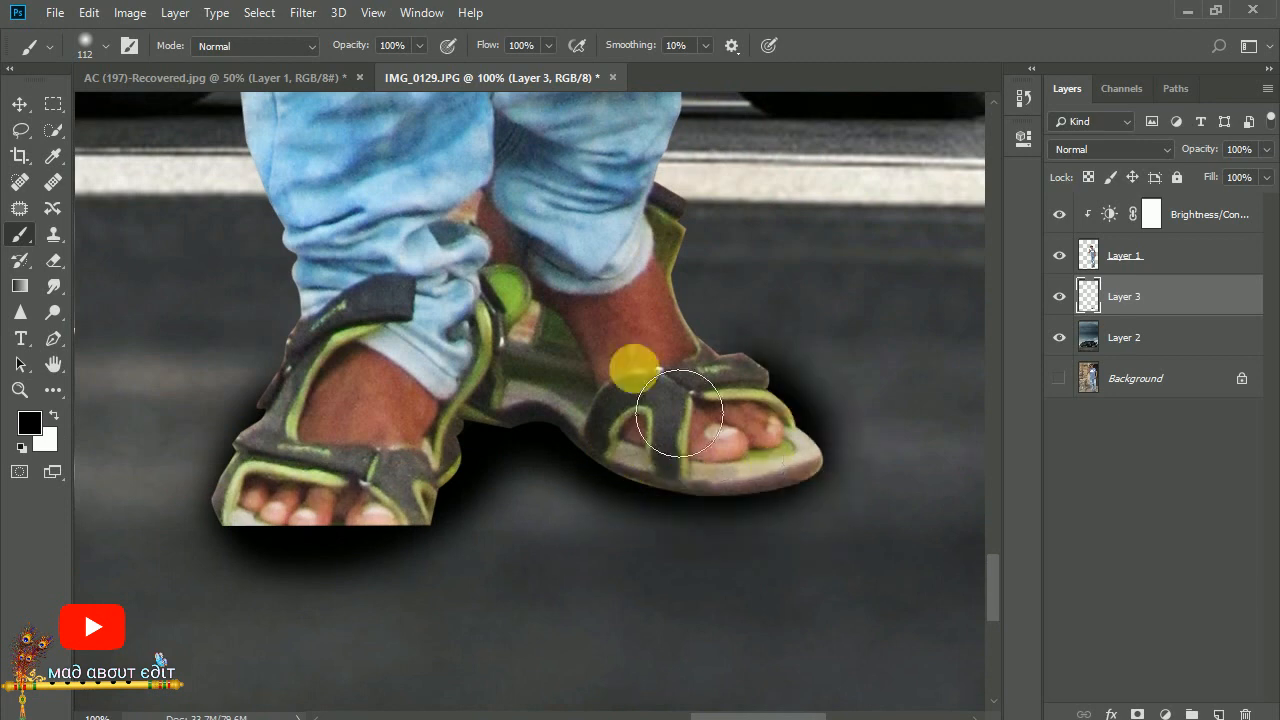
Set the opacity of the sandal shadow layer to 60%.
key(ctrl+minus)
drag(1183, 157, 1163, 150)
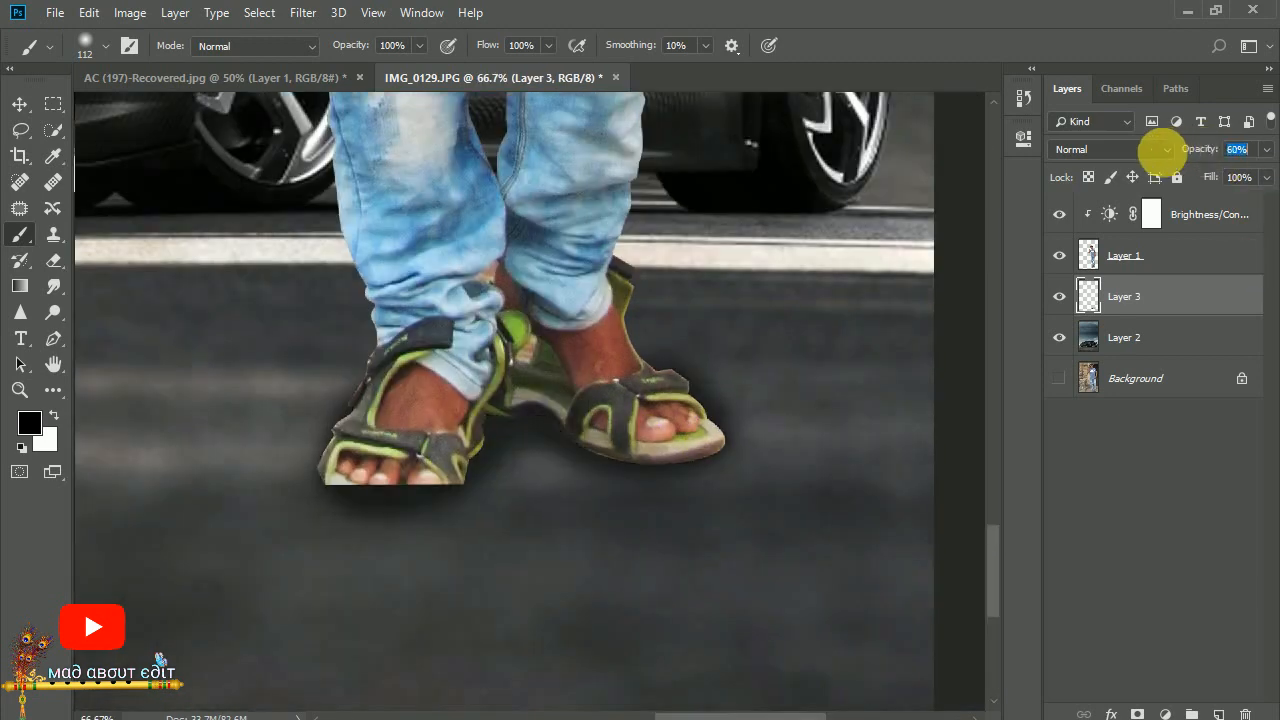
key(ctrl+minus)
key(ctrl+minus)
key(ctrl+minus)
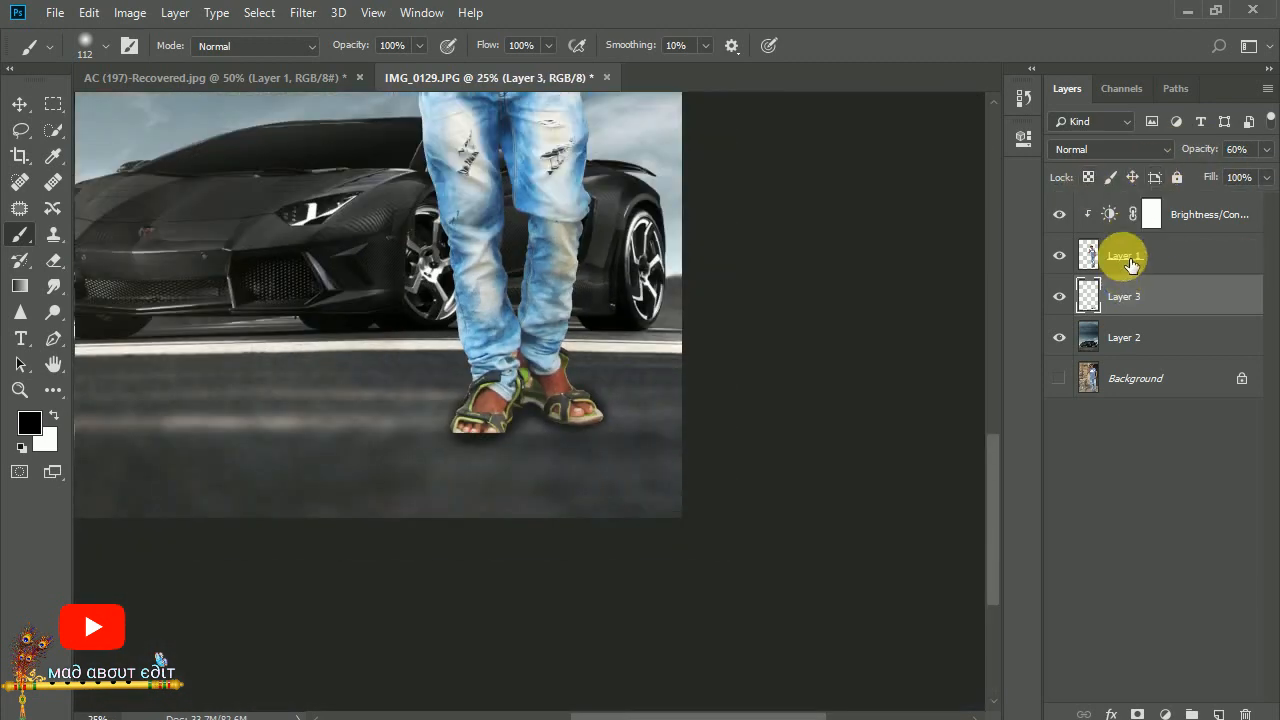
Duplicate Layer 1 and turn the lower copy into a solid black silhouette with Hue/Saturation.
click(1128, 258)
key(ctrl+j)
click(1128, 293)
key(ctrl+u)
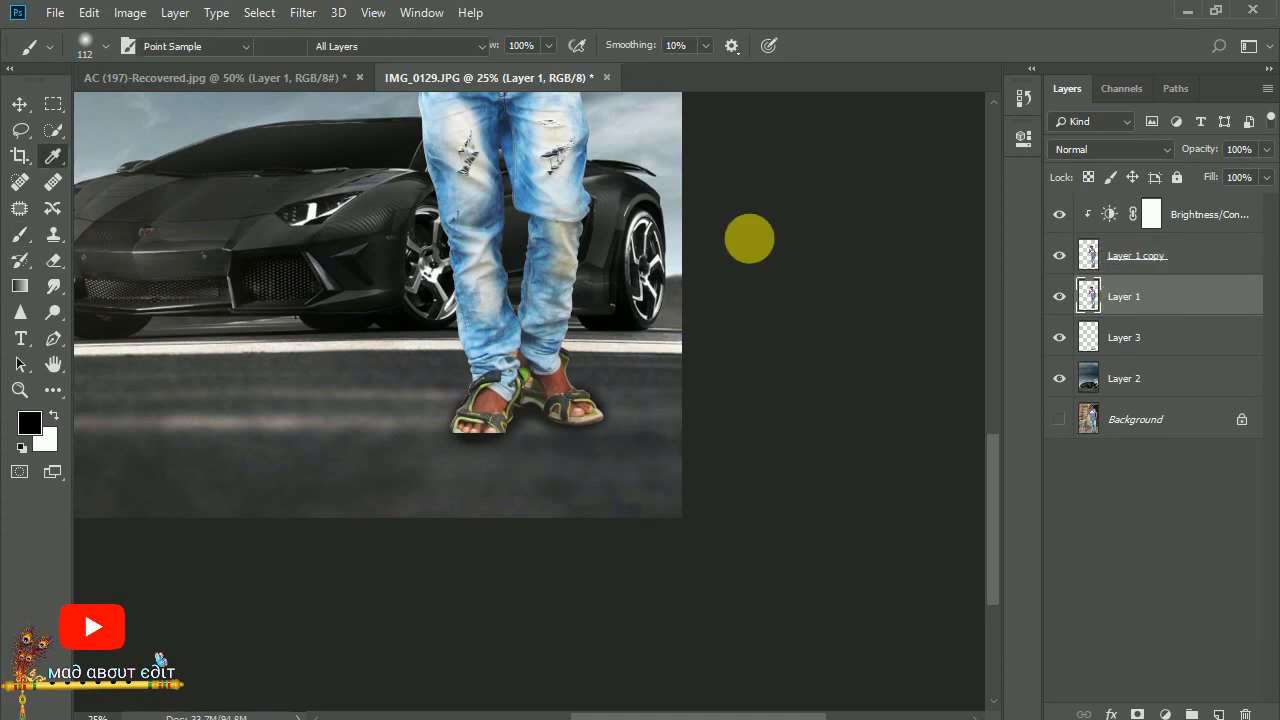
drag(567, 340, 491, 344)
click(812, 146)
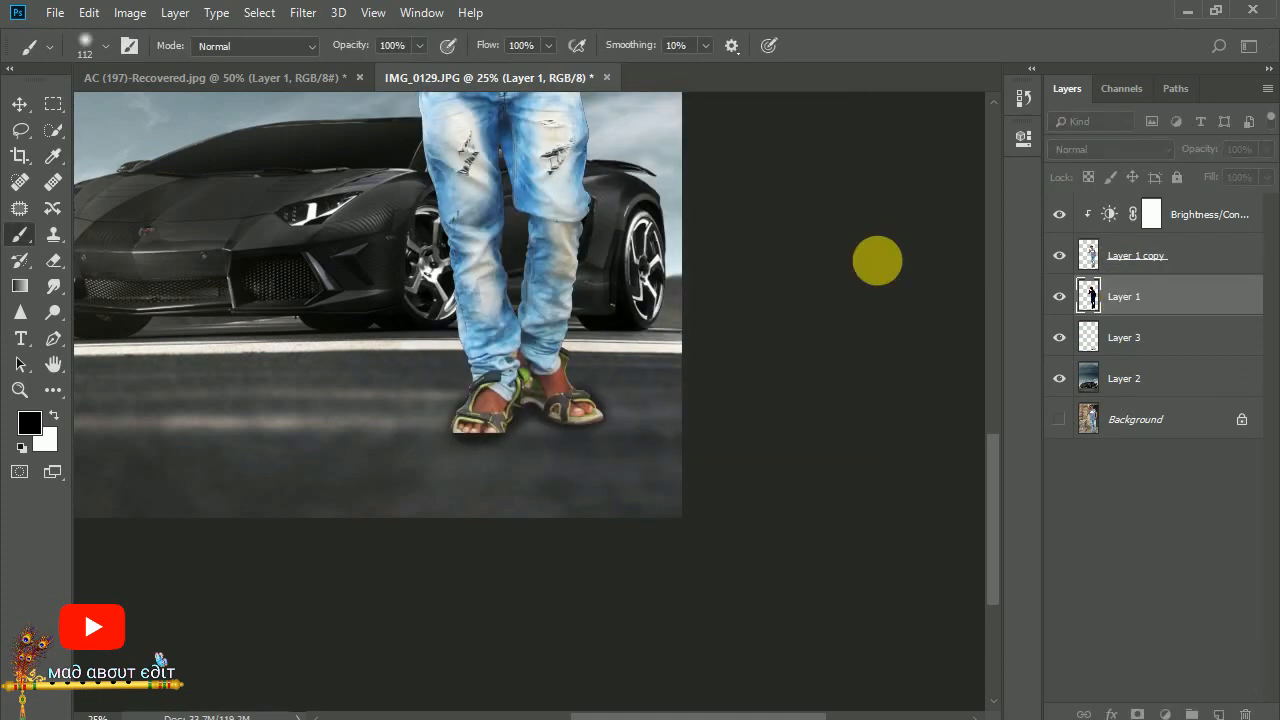
Transform the black silhouette into a cast shadow lying on the road from the man's feet, at 25% layer opacity.
key(ctrl+t)
key(ctrl+minus)
key(ctrl+minus)
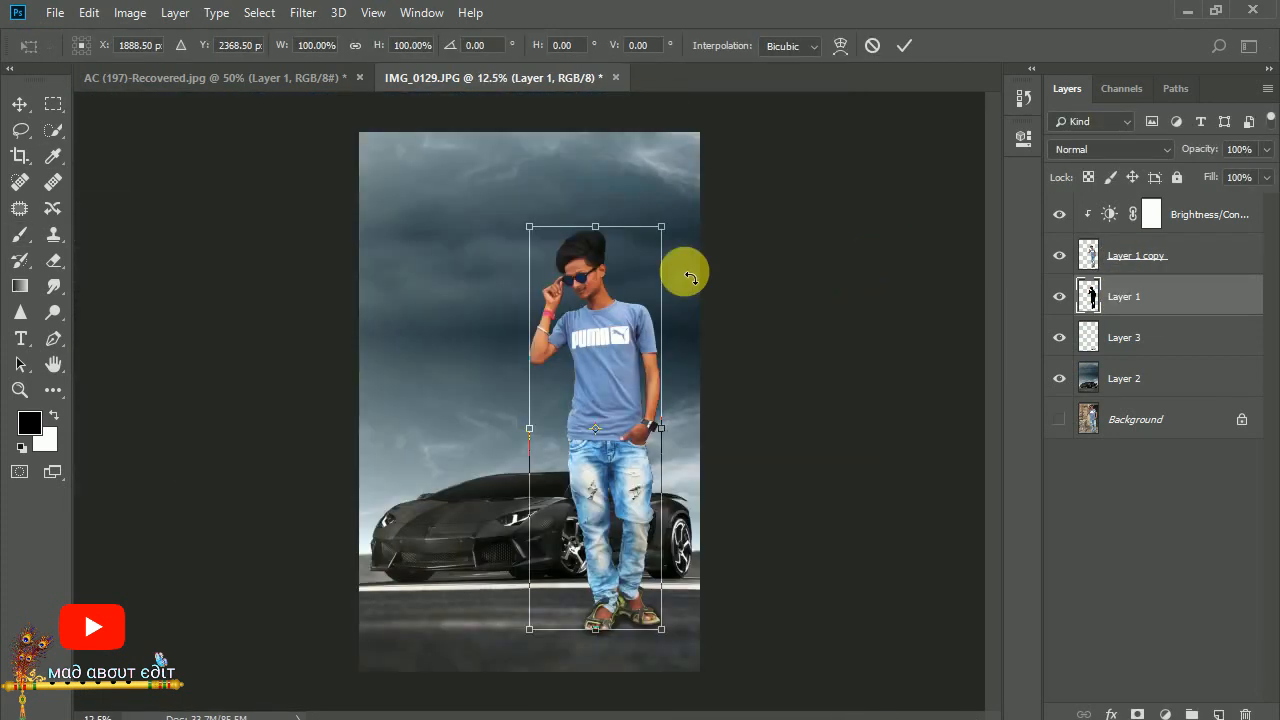
drag(597, 233, 361, 613)
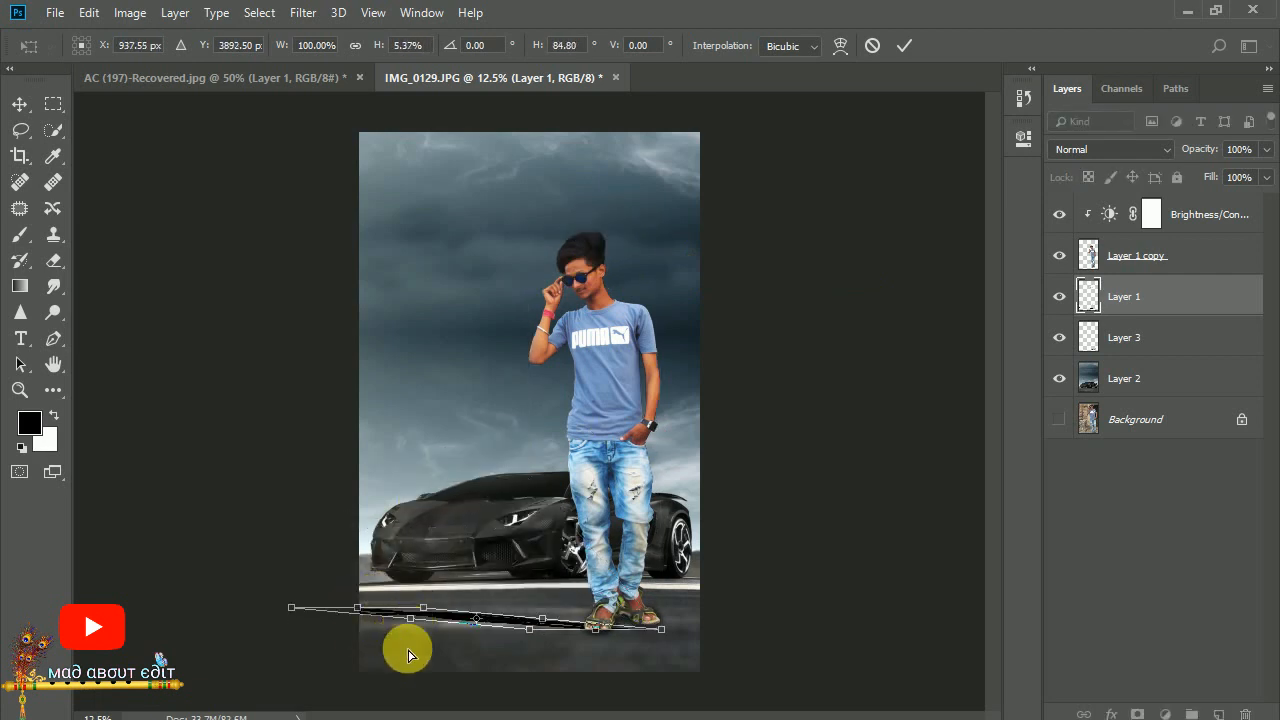
drag(408, 655, 407, 668)
drag(422, 614, 376, 594)
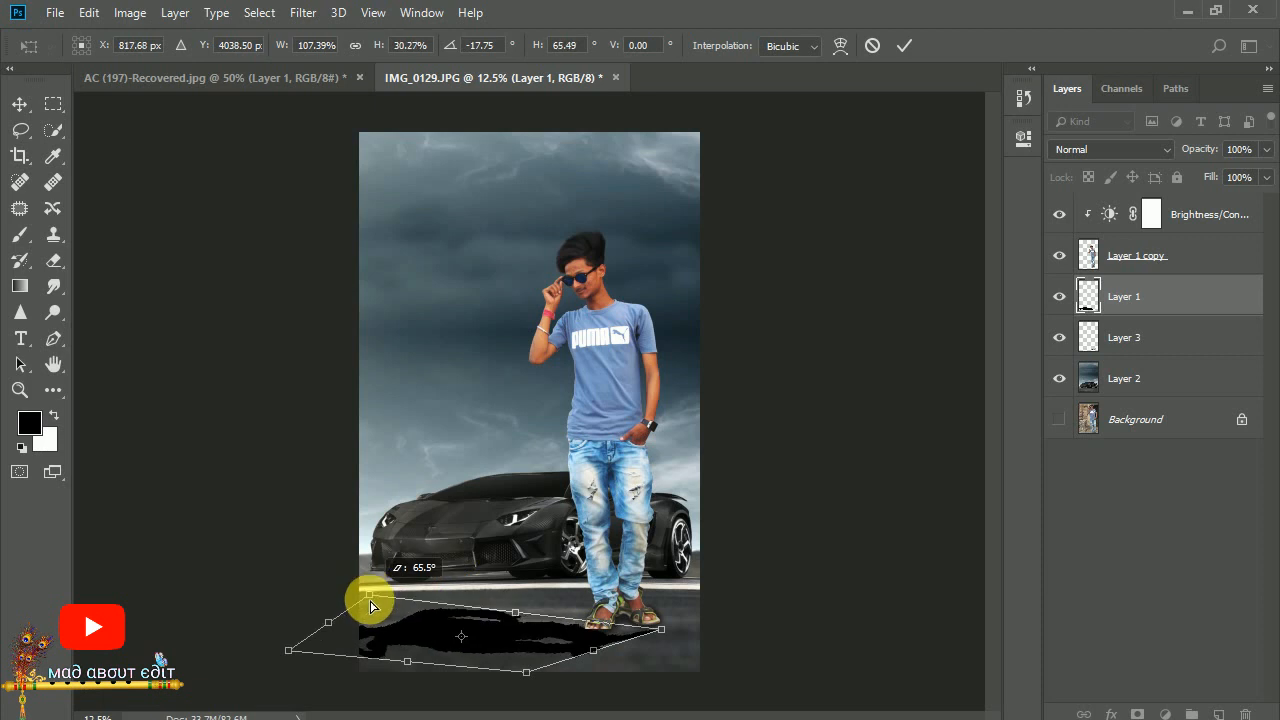
drag(663, 636, 646, 621)
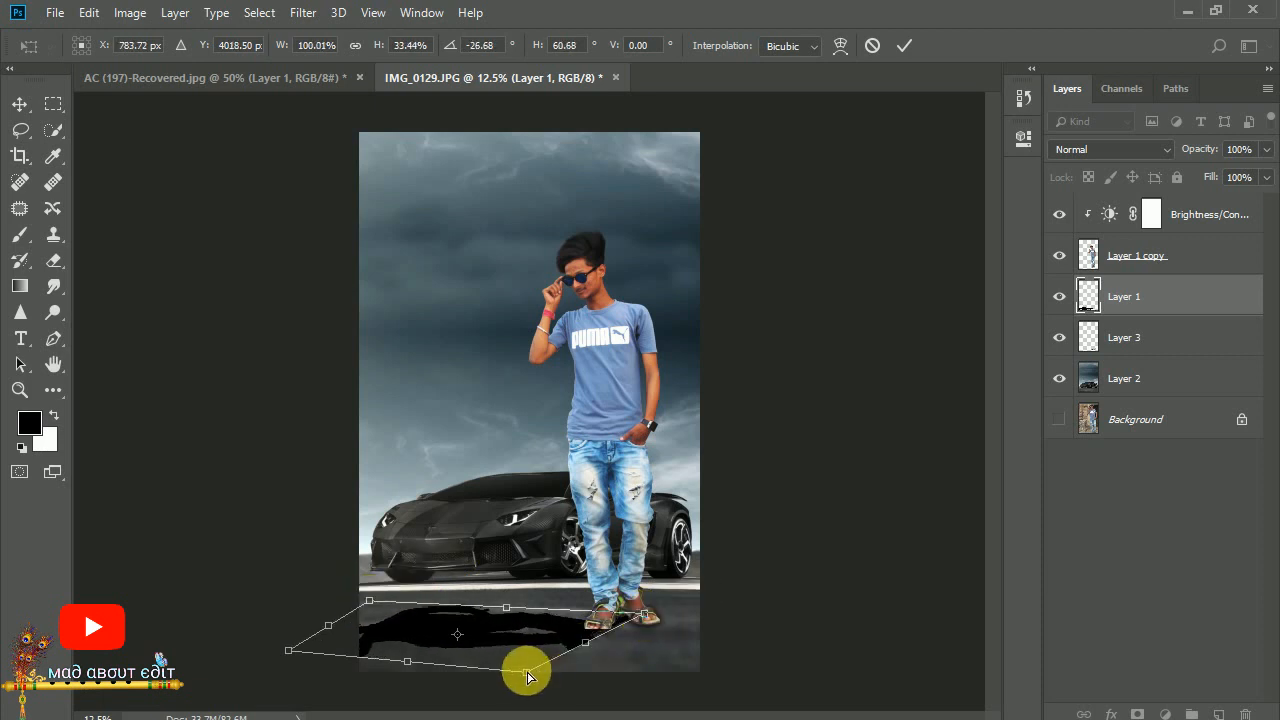
drag(528, 677, 586, 663)
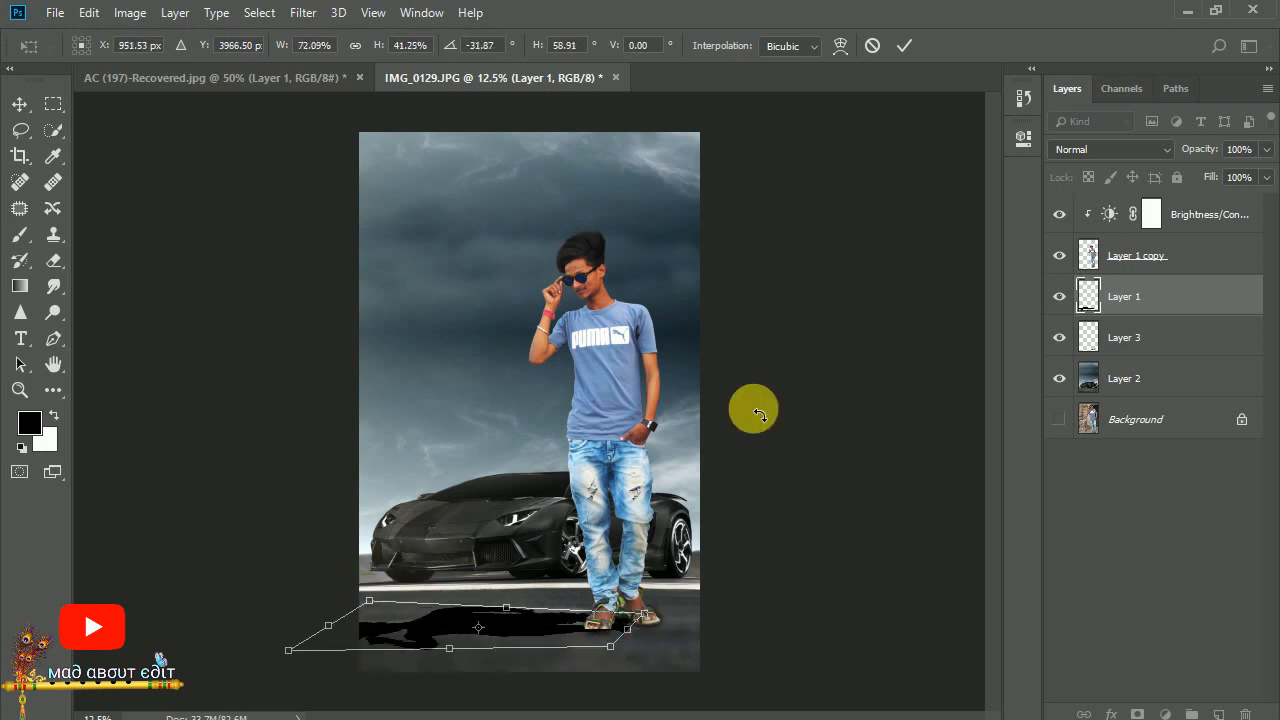
key(b)
drag(1193, 146, 1169, 147)
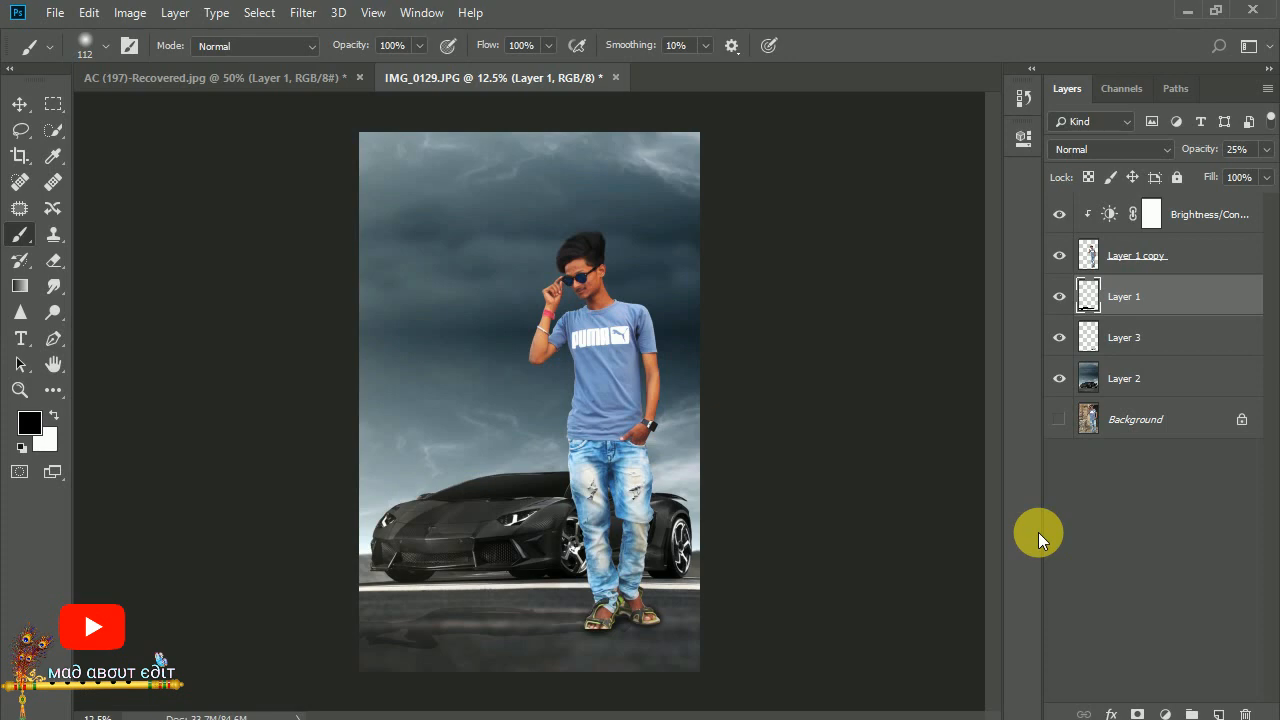
Set up the Smudge tool with a skin brush from FACE SMOOTH BRUSH BY MAD ABOUT EDIT at 20% strength.
key(ctrl+plus)
key(ctrl+plus)
key(ctrl+plus)
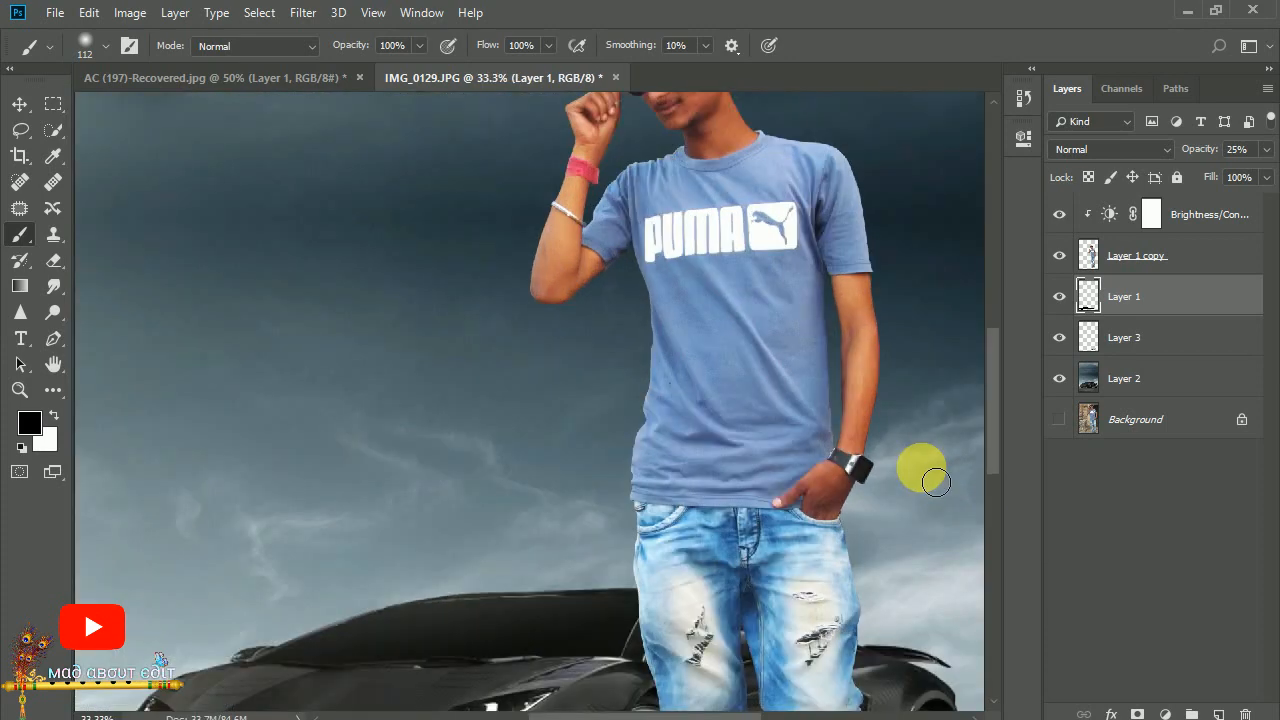
click(64, 284)
click(106, 50)
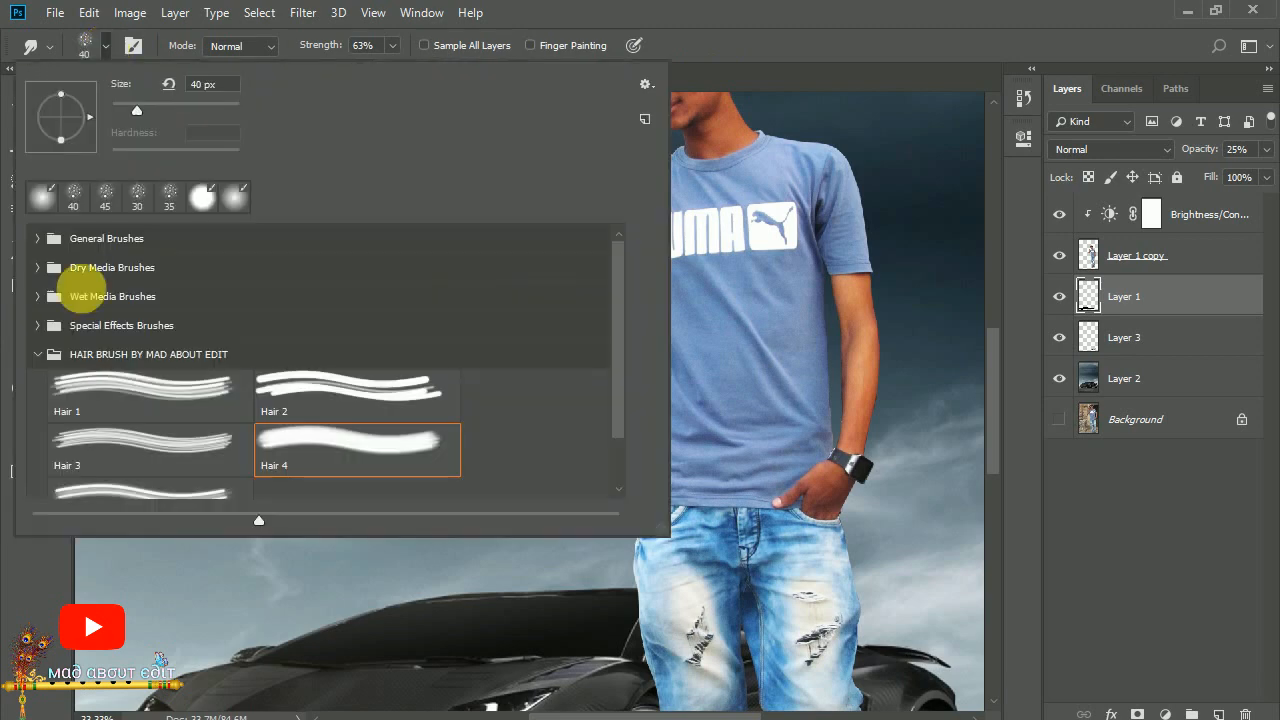
click(40, 358)
click(37, 384)
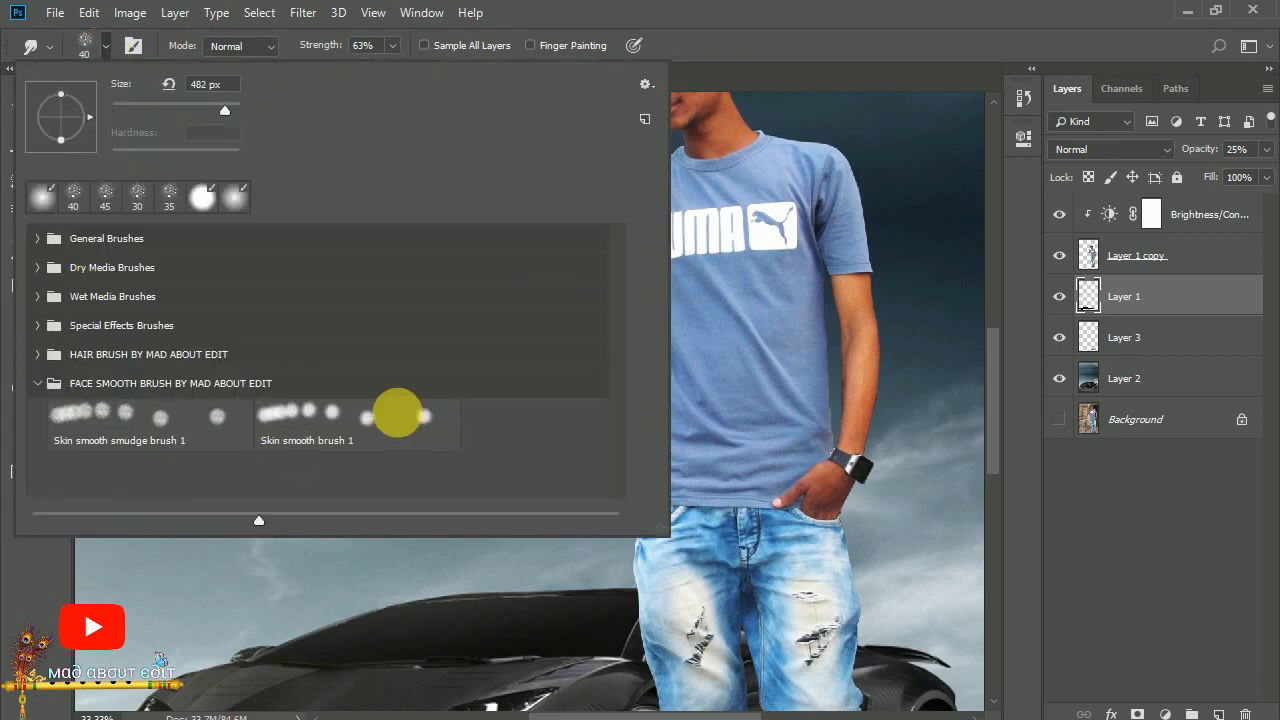
click(106, 50)
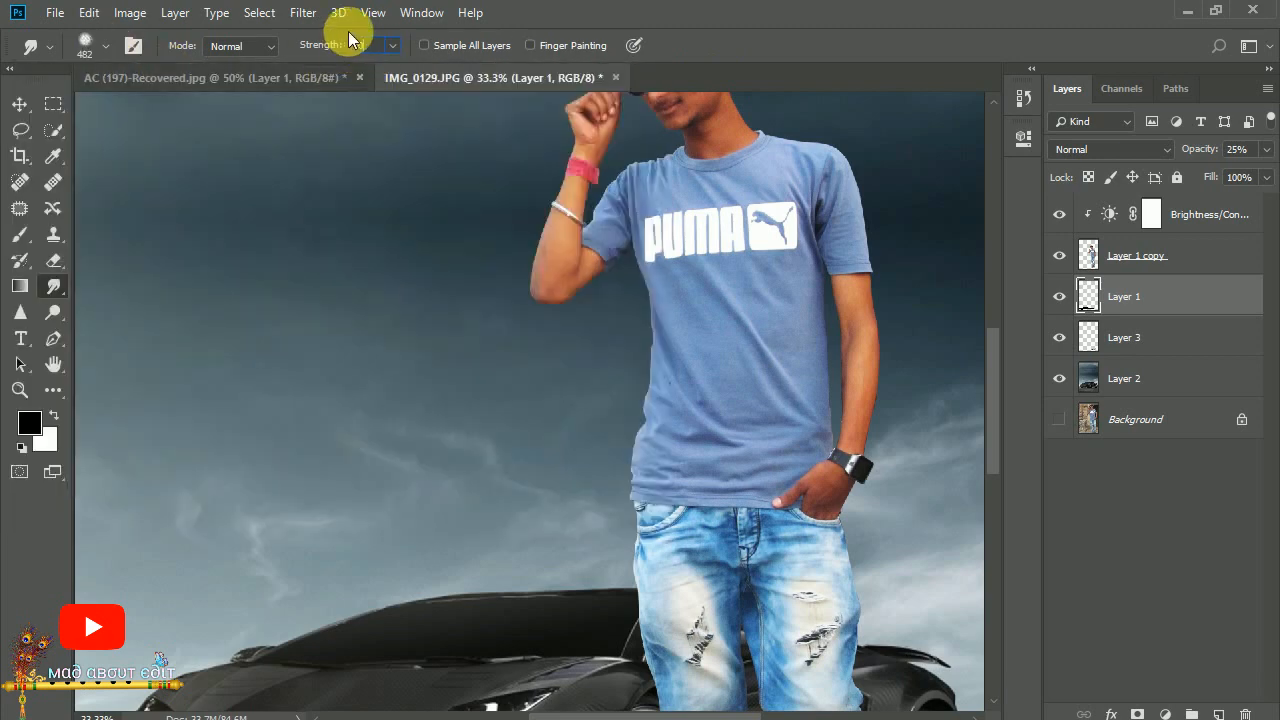
On Layer 1 copy, smooth the skin of the raised arm from the elbow to the bangle with a 50 px brush.
key(ctrl+plus)
key(ctrl+plus)
key(ctrl+plus)
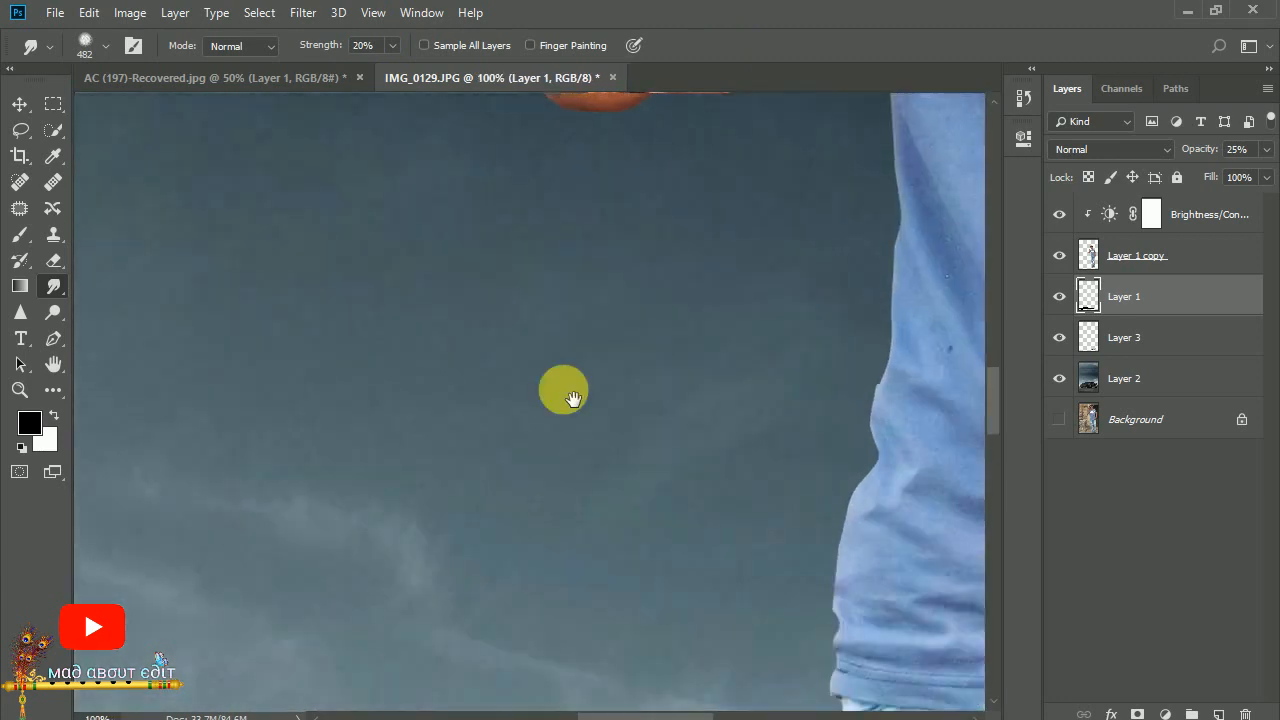
drag(564, 390, 557, 459)
key(ctrl+plus)
key(ctrl+plus)
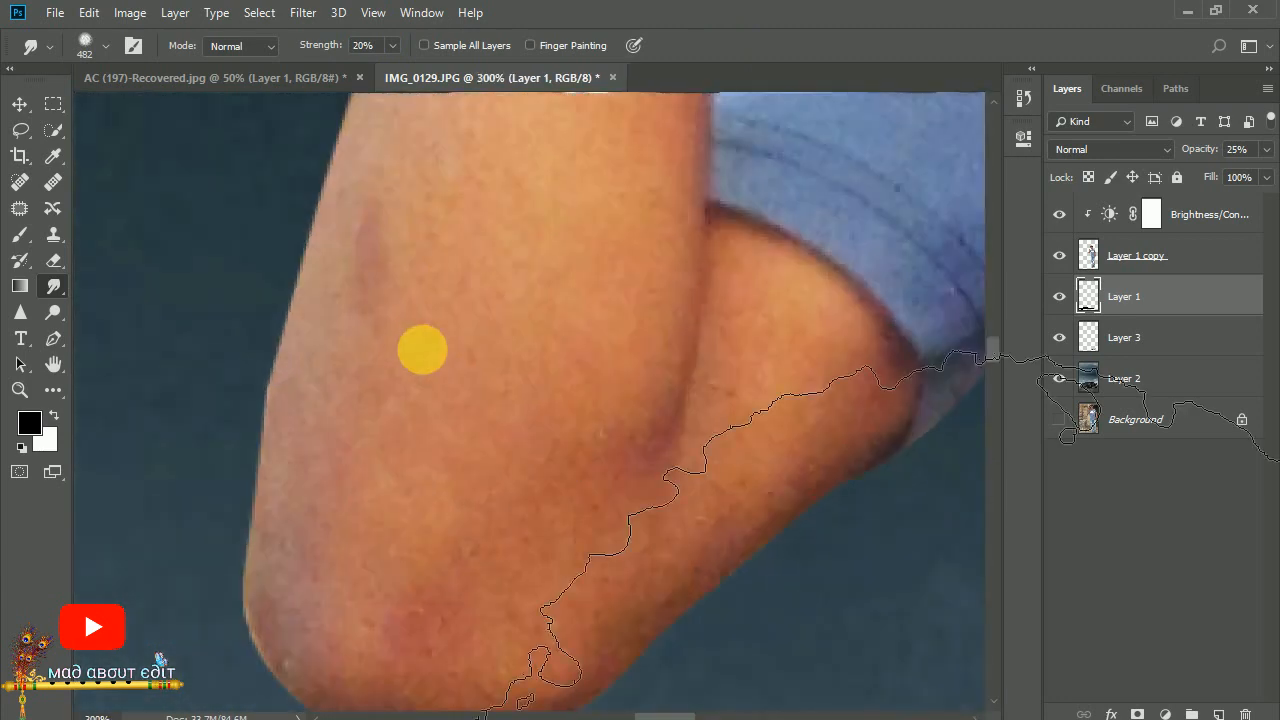
click(1138, 256)
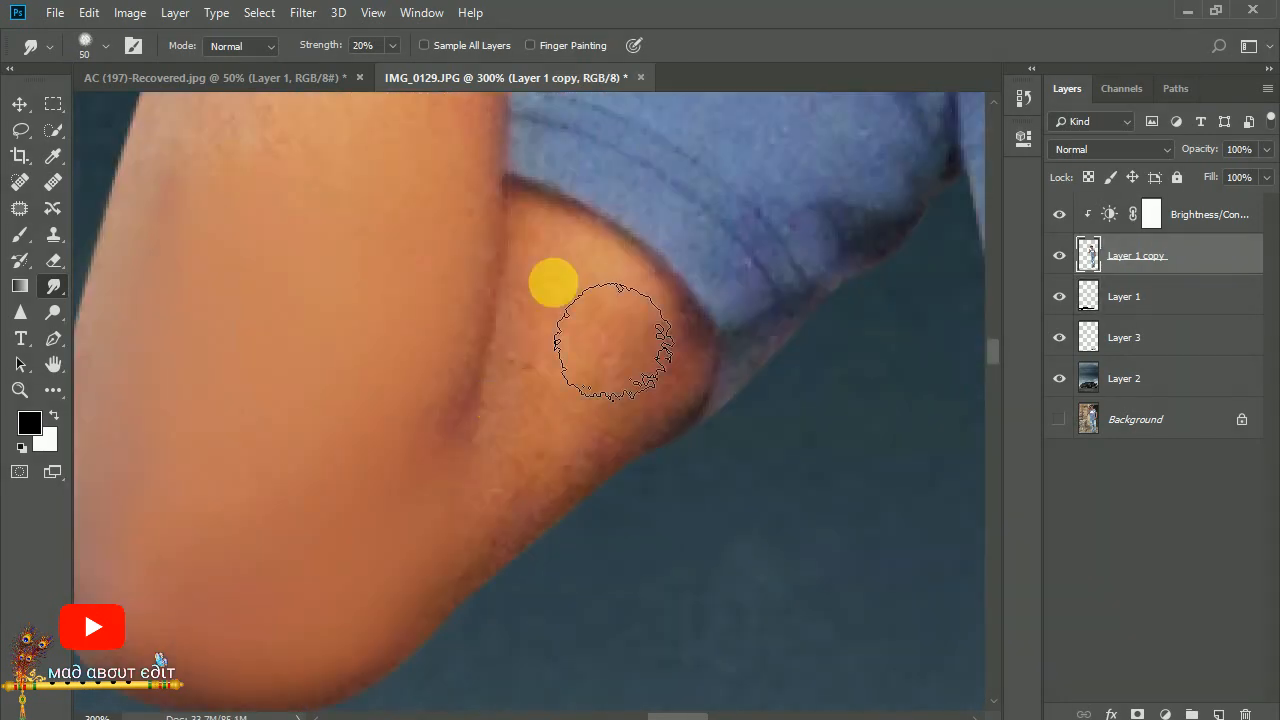
drag(614, 340, 603, 485)
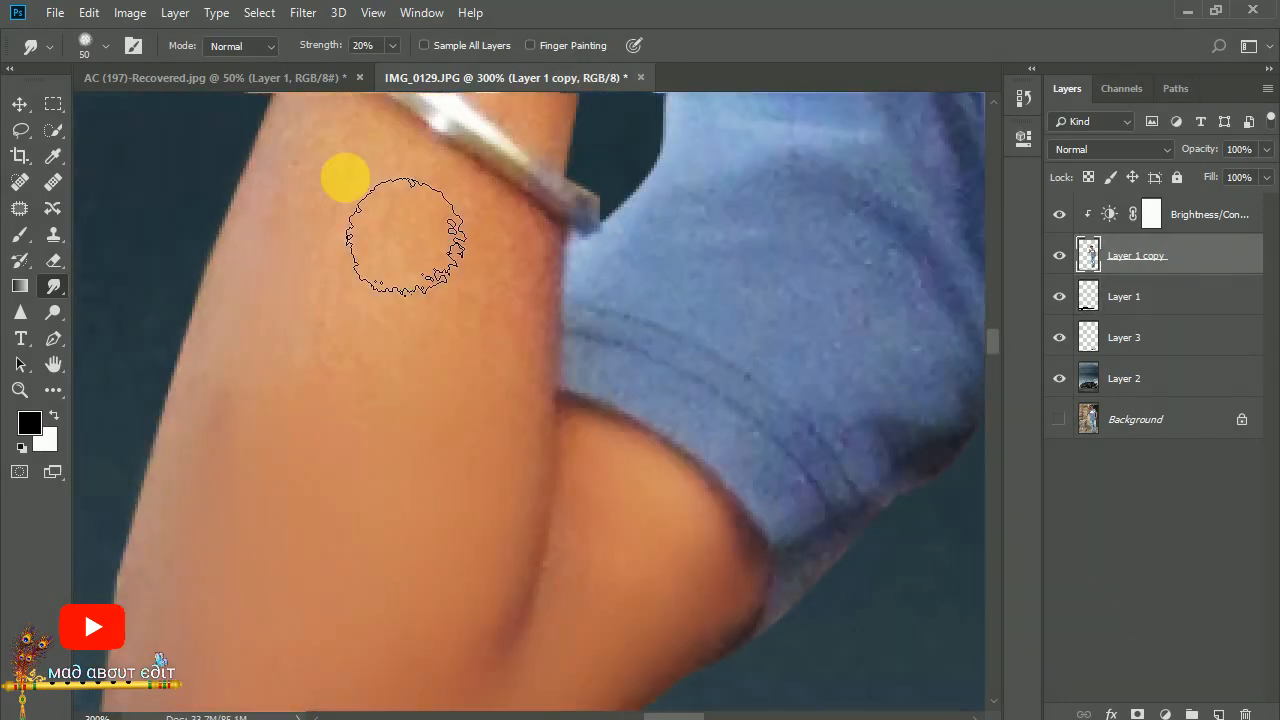
drag(408, 234, 371, 506)
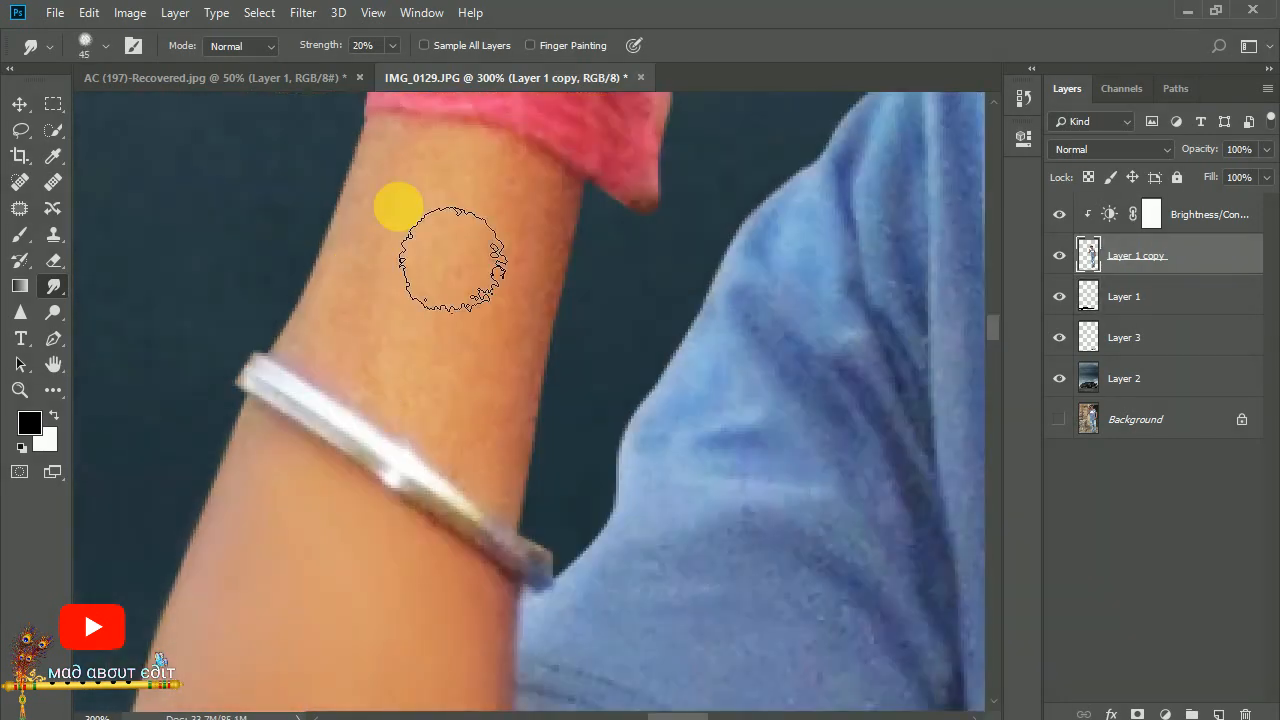
Smooth the skin of the wrist and hand above the bangle with a 45 px smudge brush.
drag(452, 258, 429, 320)
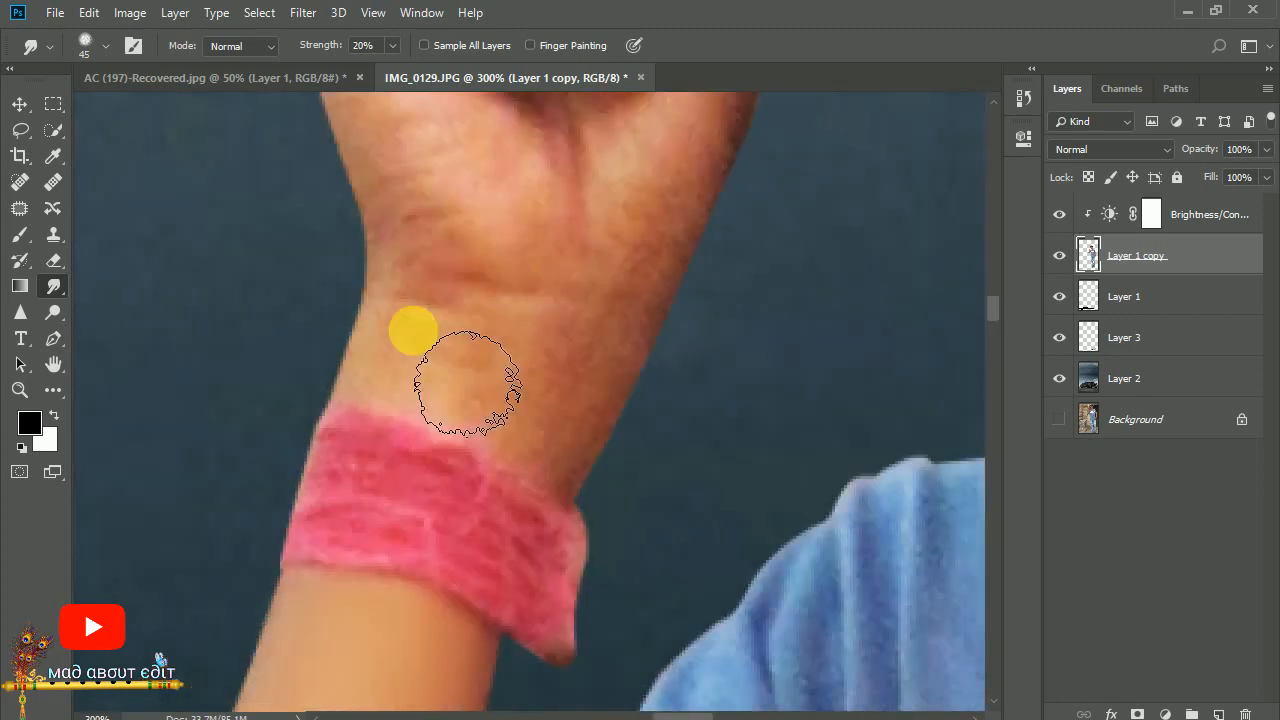
drag(471, 377, 640, 400)
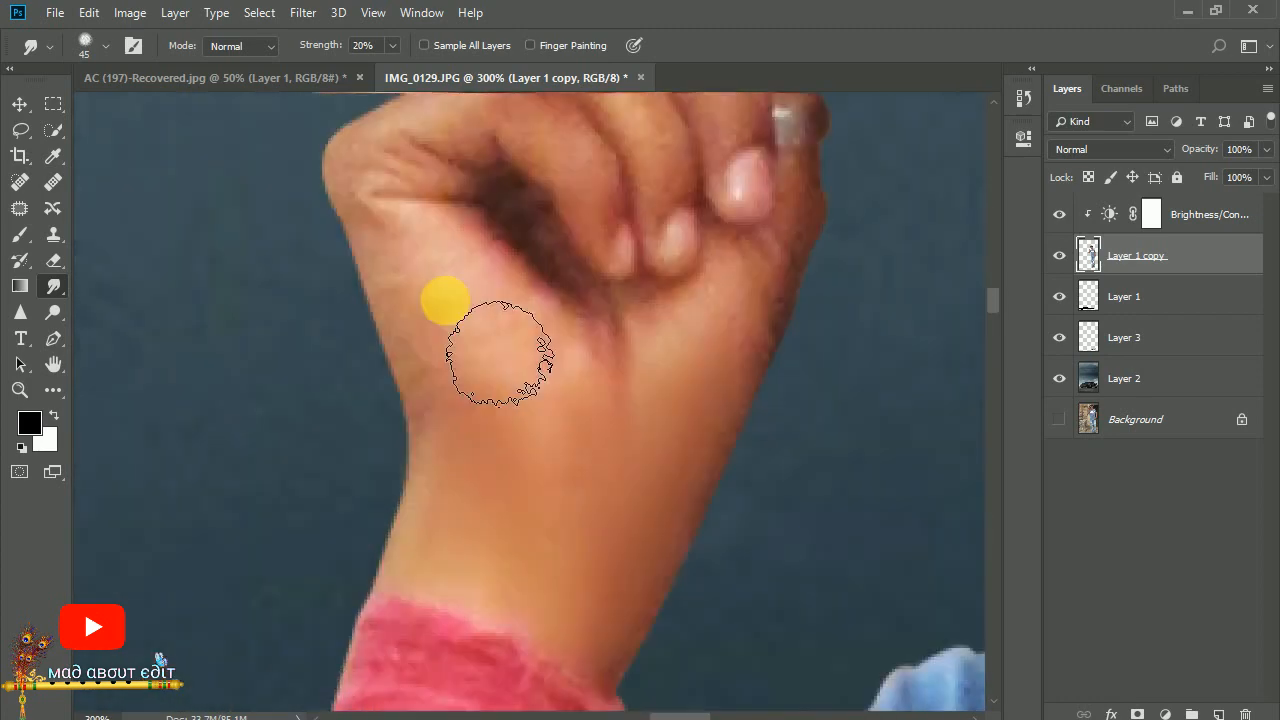
drag(500, 353, 745, 395)
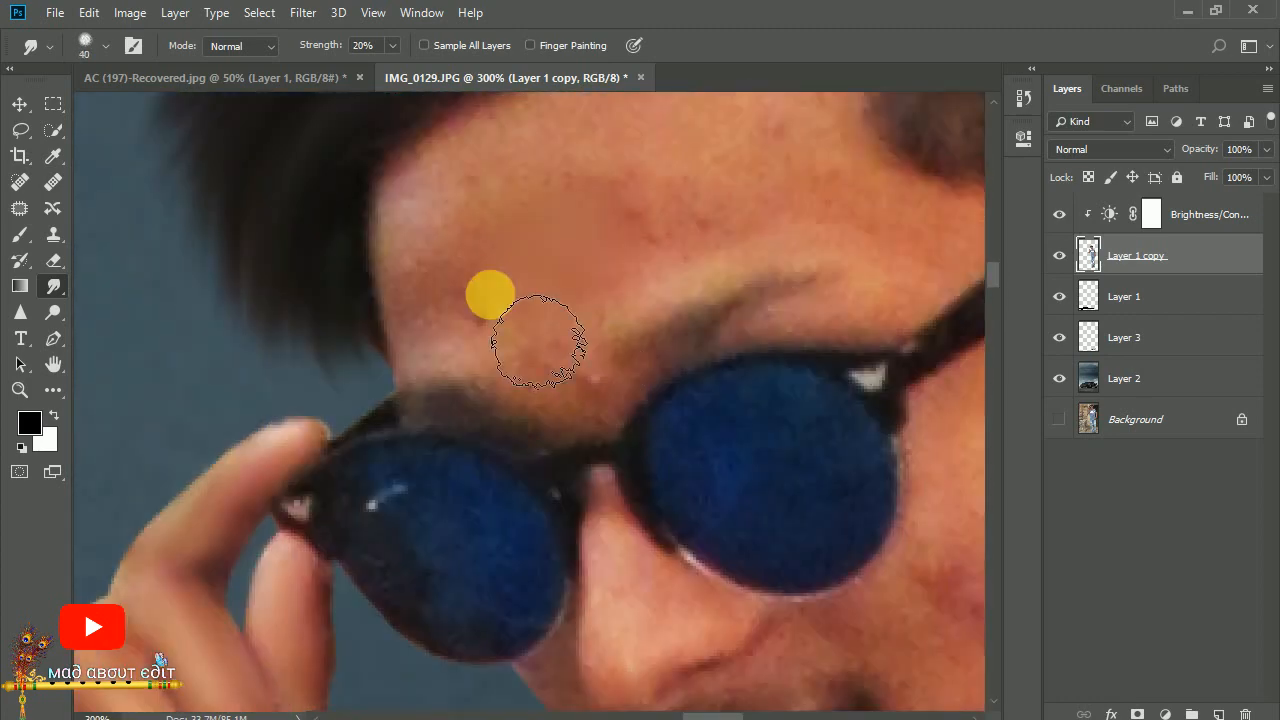
Smooth the forehead skin between the hairline and the sunglasses on Layer 1 copy with a 45 px smudge brush.
drag(537, 337, 474, 251)
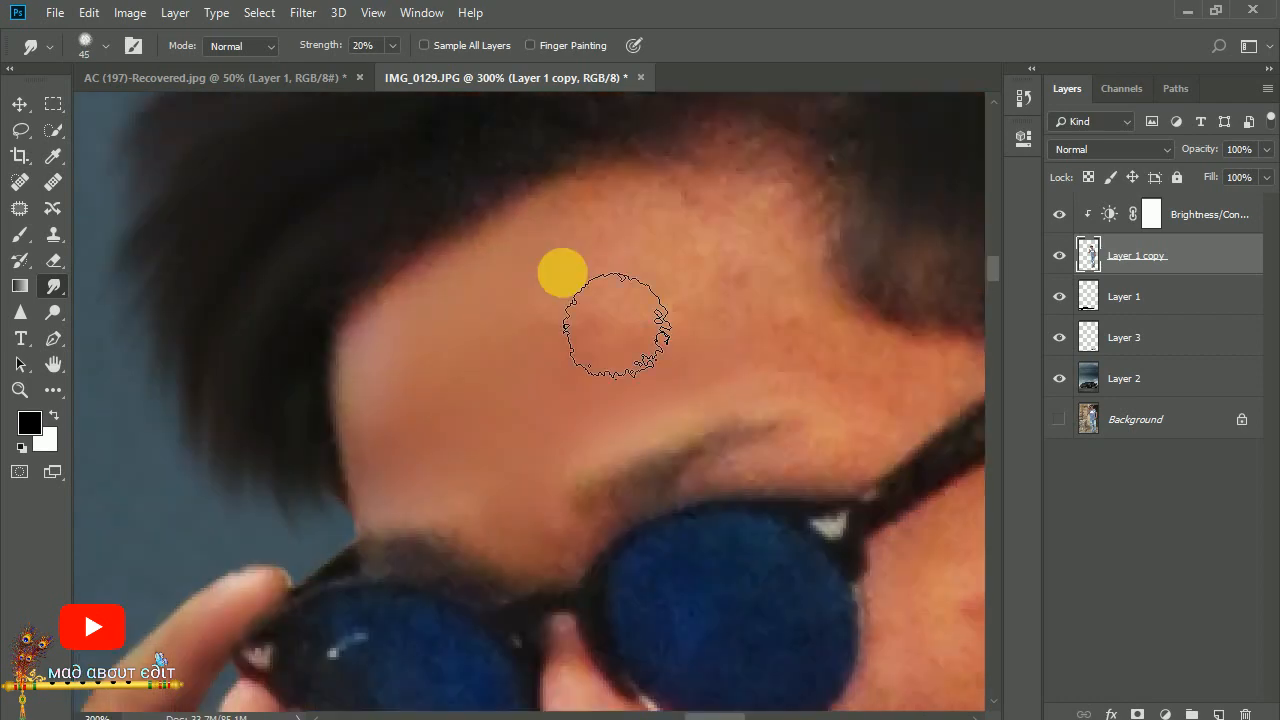
drag(563, 272, 749, 277)
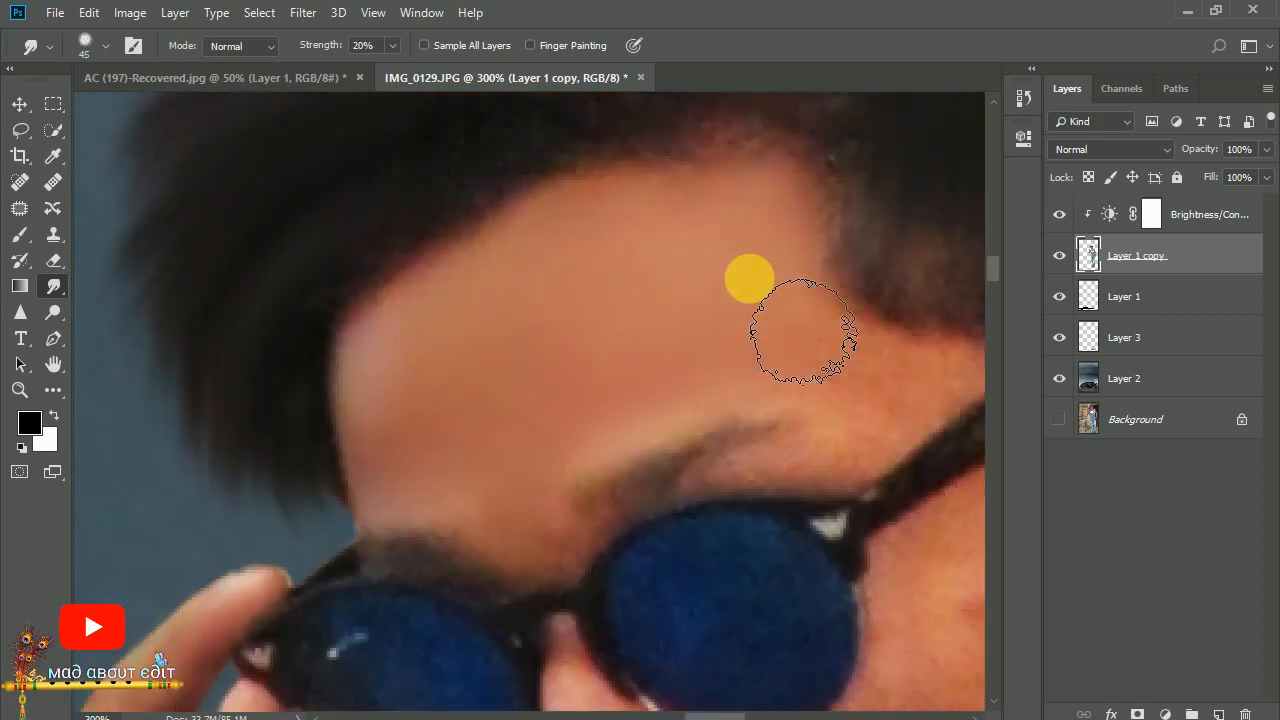
drag(634, 331, 640, 345)
Smudge the skin of the hand in the jeans pocket smooth, using a 45 px brush.
drag(704, 530, 709, 620)
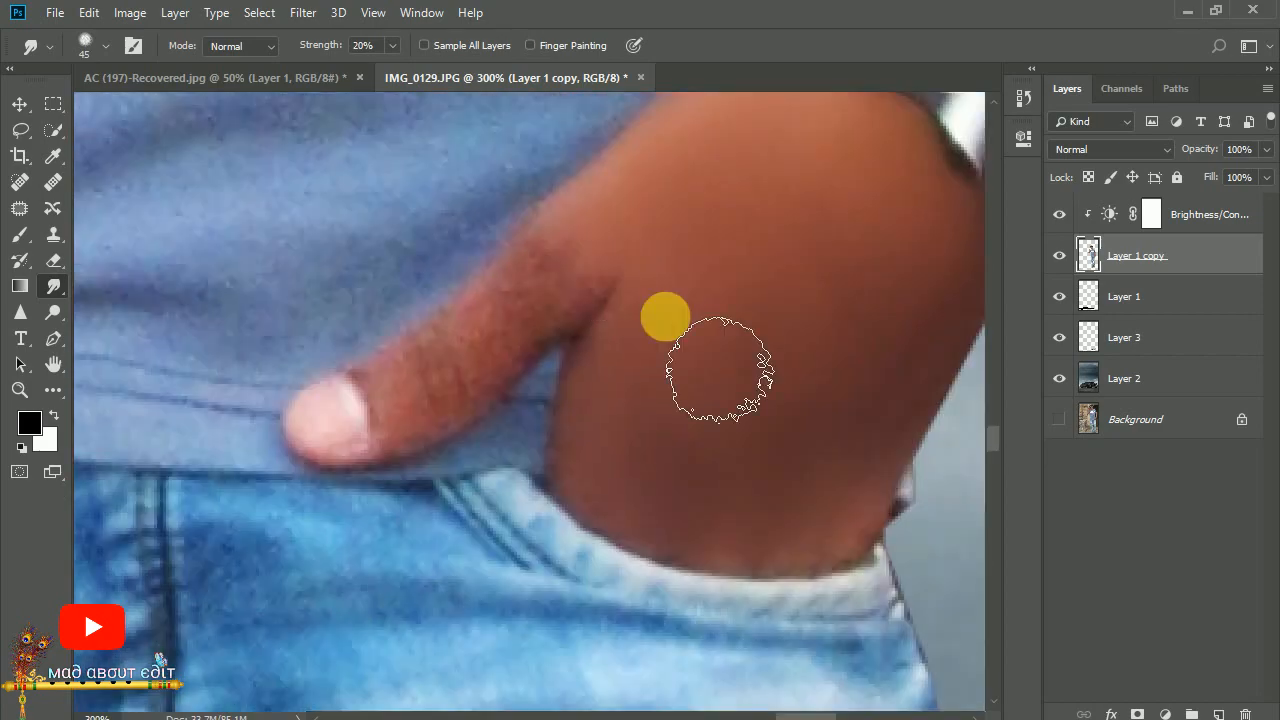
scroll(620, 342, down, 4)
scroll(470, 590, up, 4)
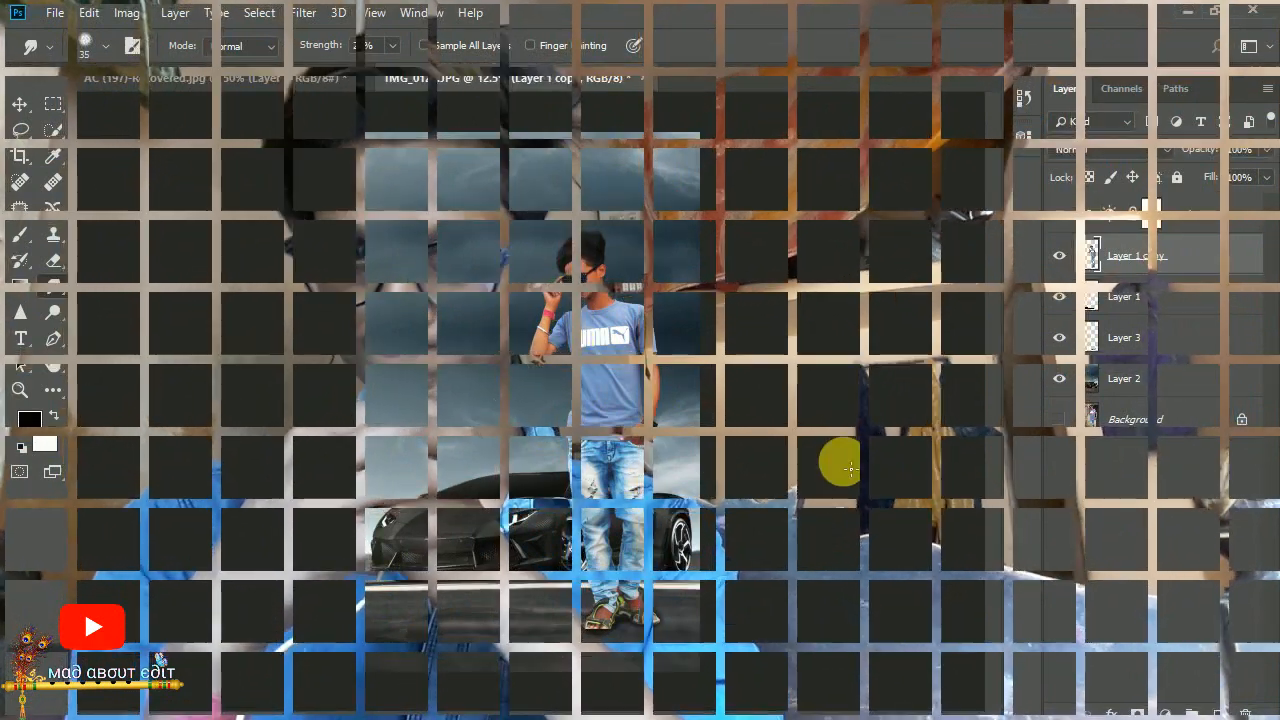
Add a Color Lookup adjustment clipped to Layer 1 copy, try several 3D LUTs and choose Crisp_Winter.look.
click(1165, 714)
click(1166, 604)
click(929, 196)
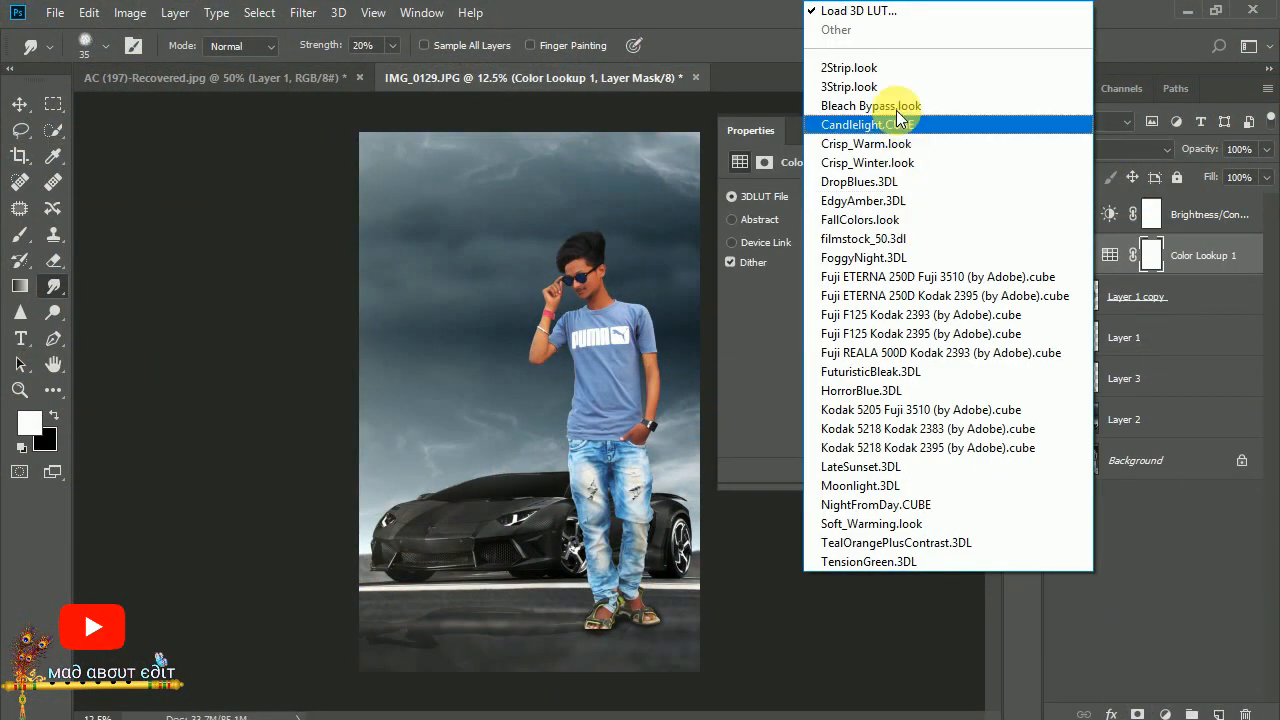
click(880, 67)
click(868, 198)
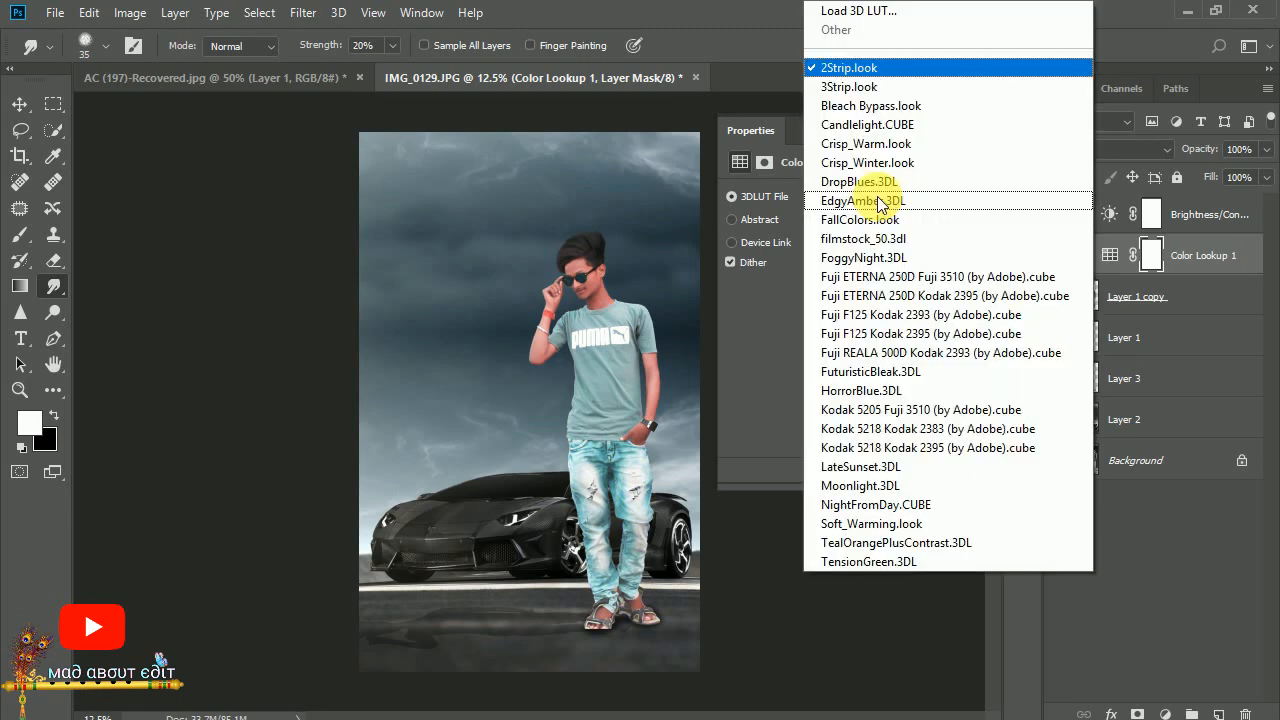
click(856, 92)
click(860, 198)
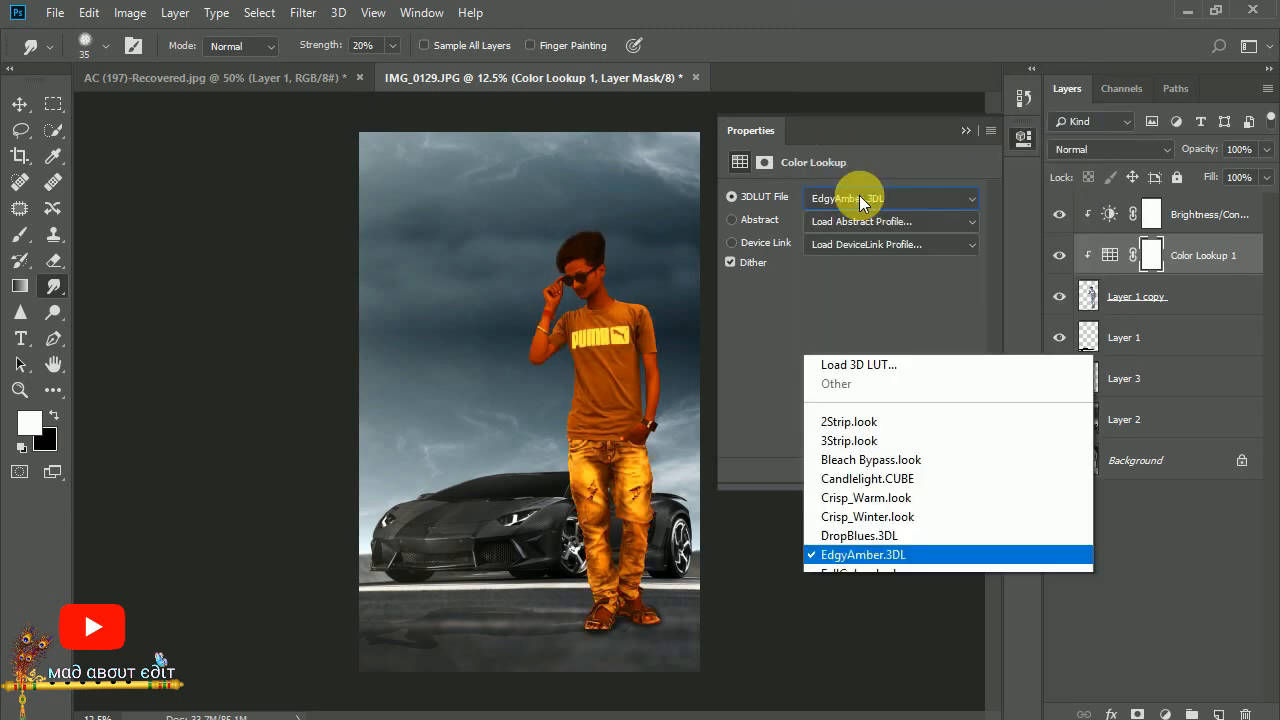
click(862, 113)
key(Down)
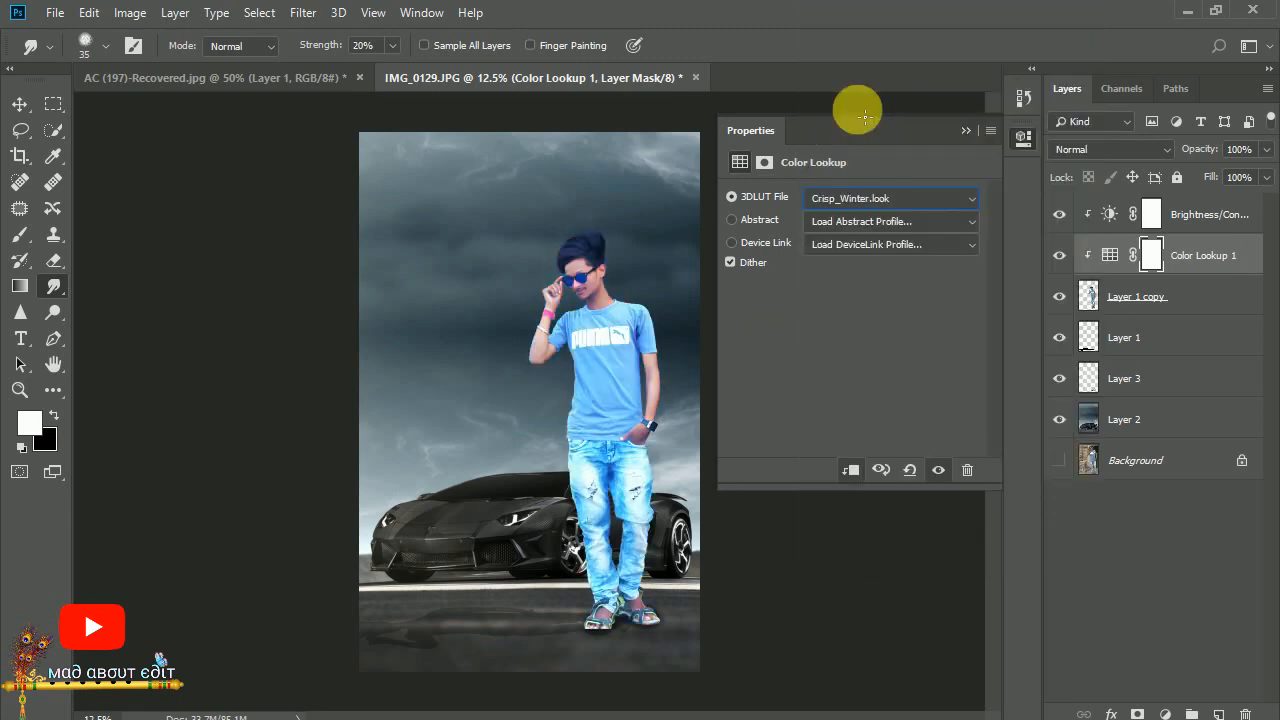
key(Down)
key(Up)
click(965, 130)
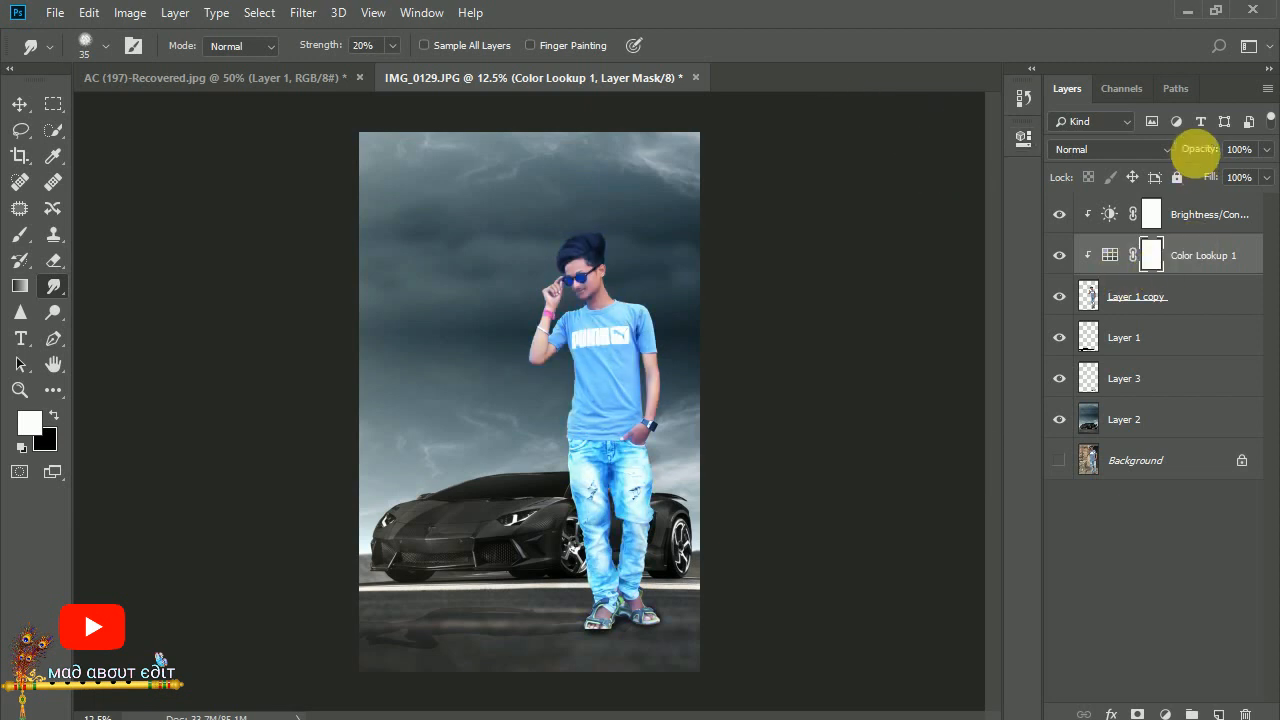
Set the Color Lookup 1 layer to 54% opacity with the Multiply blend mode.
drag(1193, 151, 1158, 150)
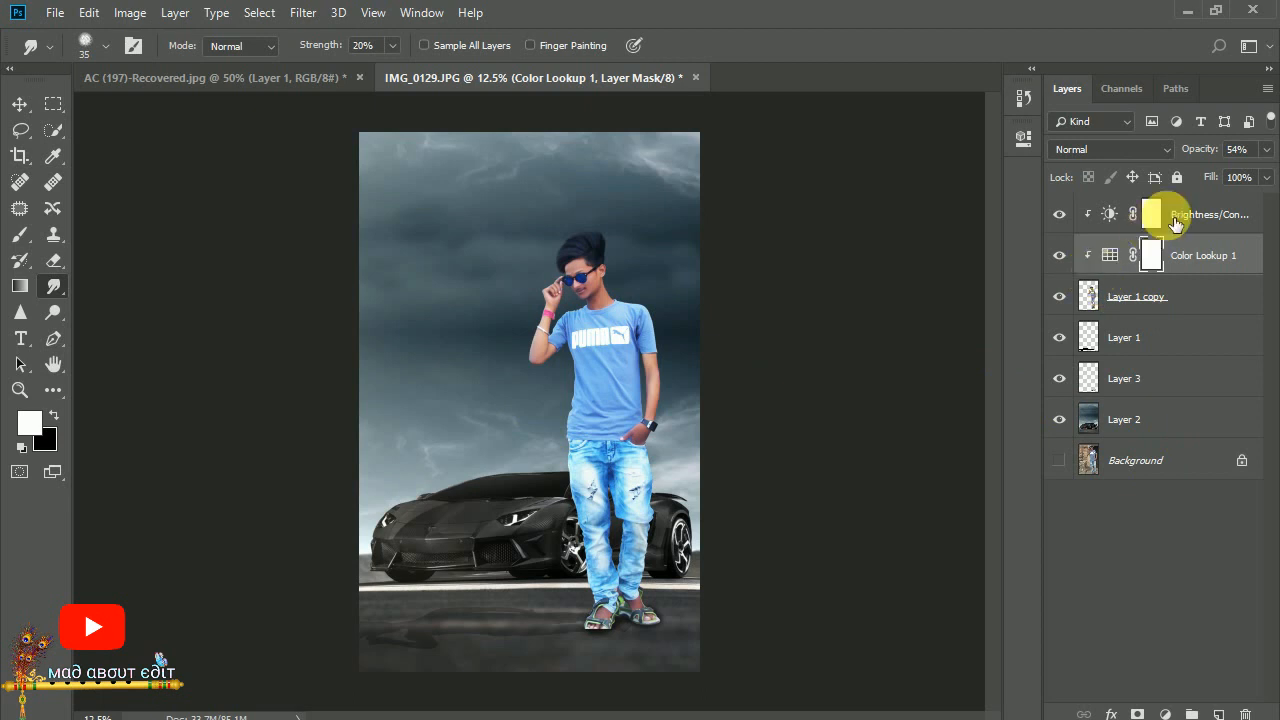
click(1129, 152)
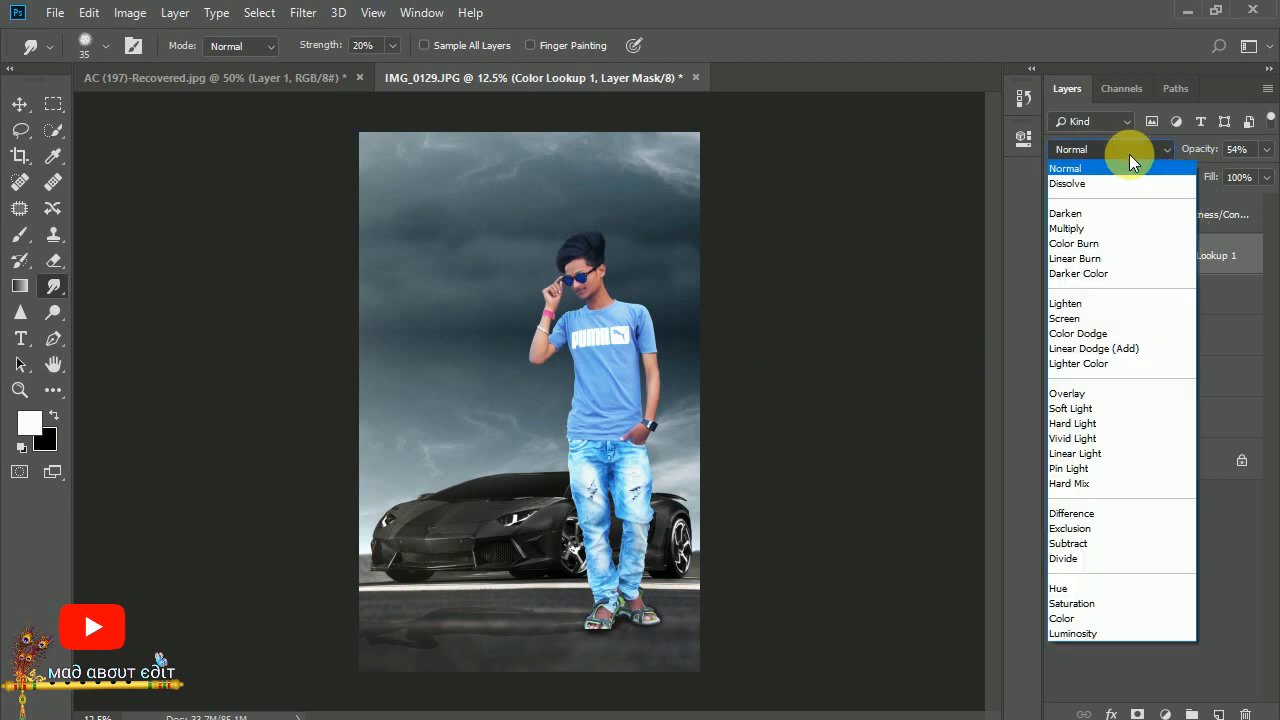
click(1090, 214)
click(1106, 150)
click(1100, 228)
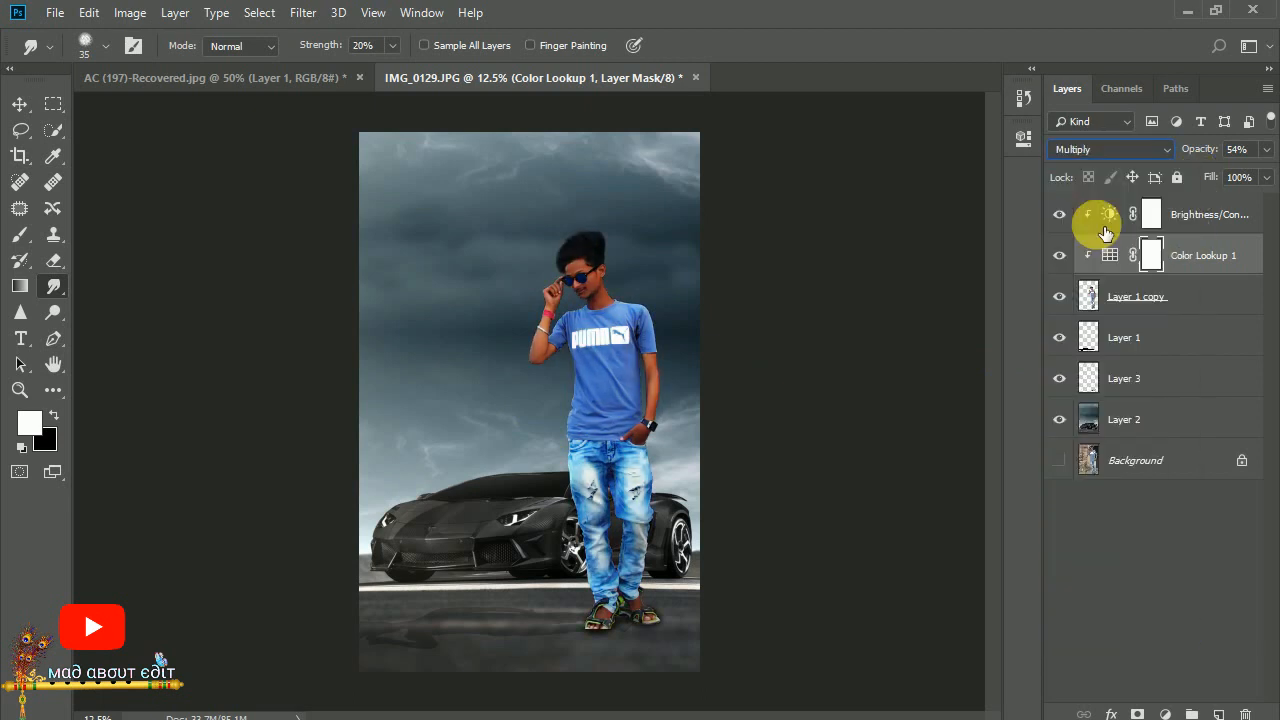
click(1177, 532)
On the Color Lookup mask, paint black over the raised upper arm below the sleeve with a brush of about 70 px.
click(1164, 256)
click(17, 235)
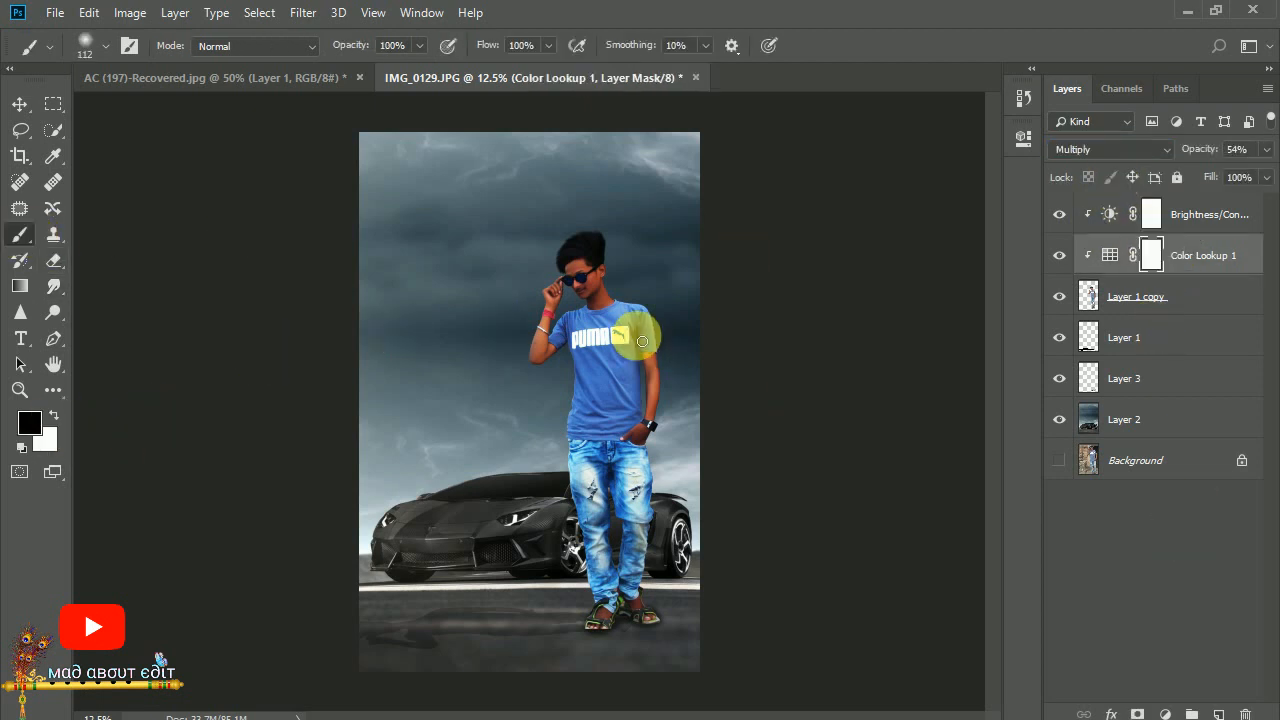
scroll(642, 341, up, 5)
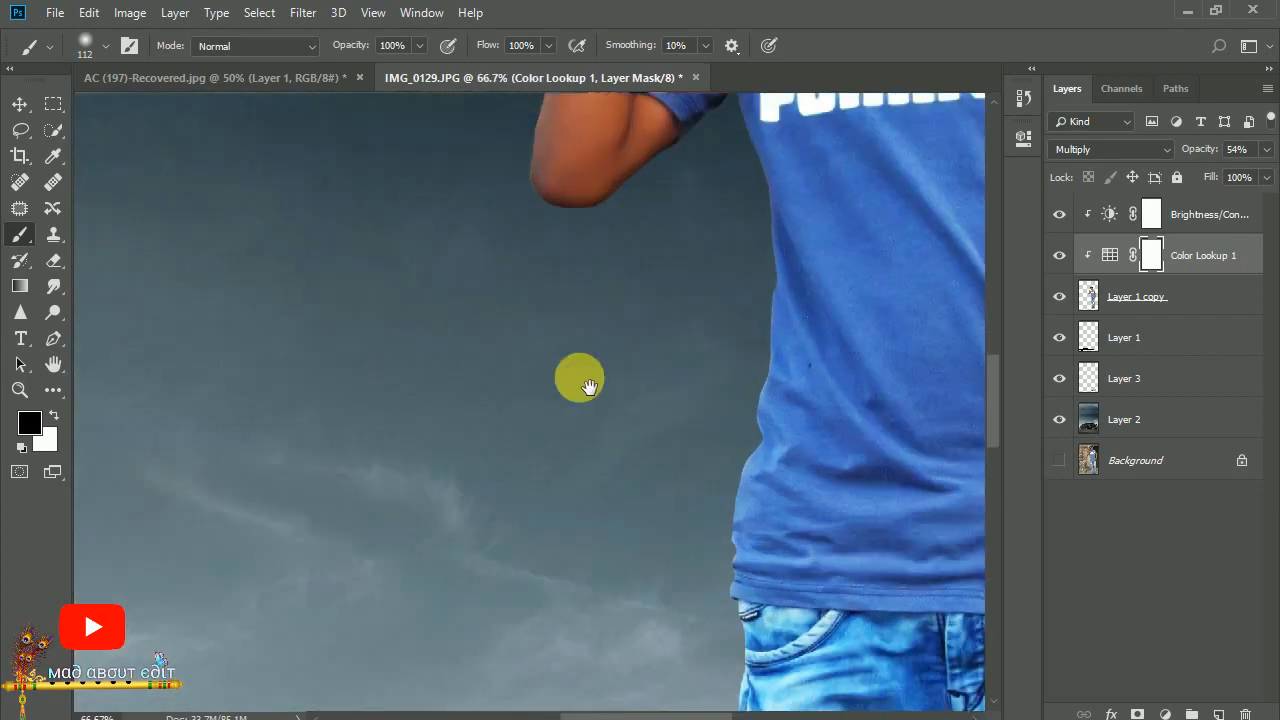
drag(612, 229, 512, 395)
key(ctrl+plus)
key(ctrl+plus)
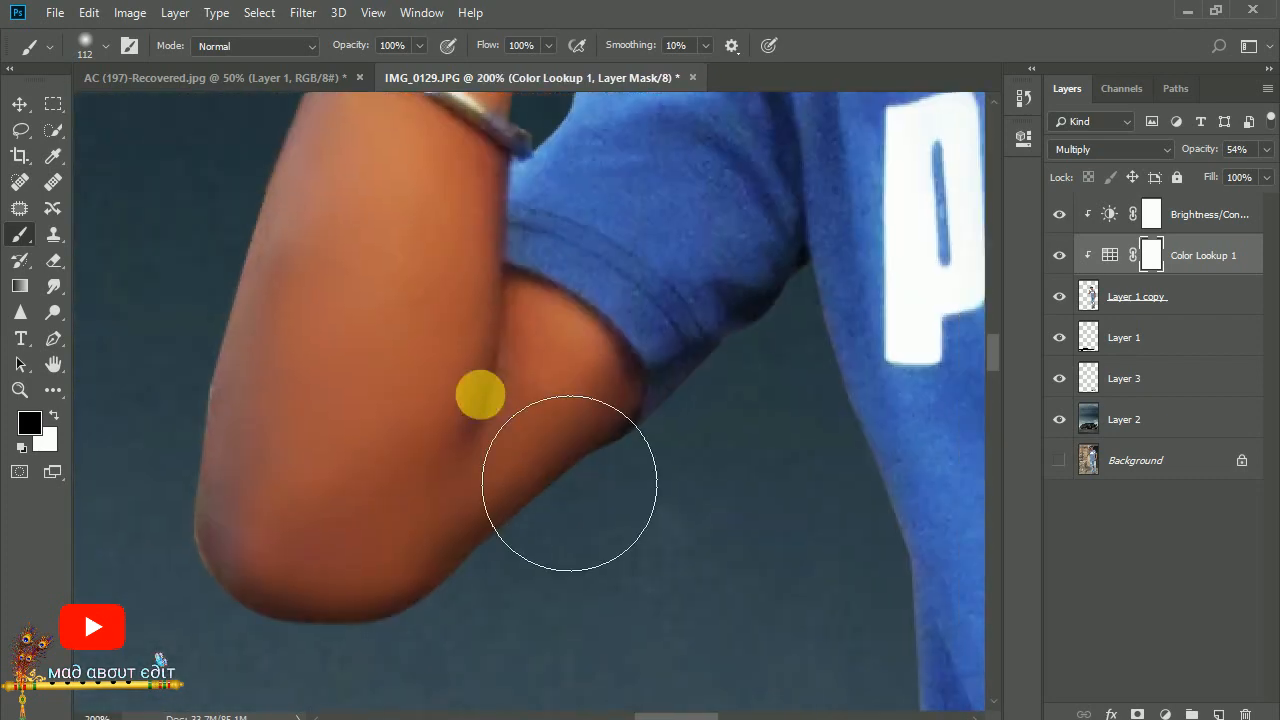
key(bracketleft)
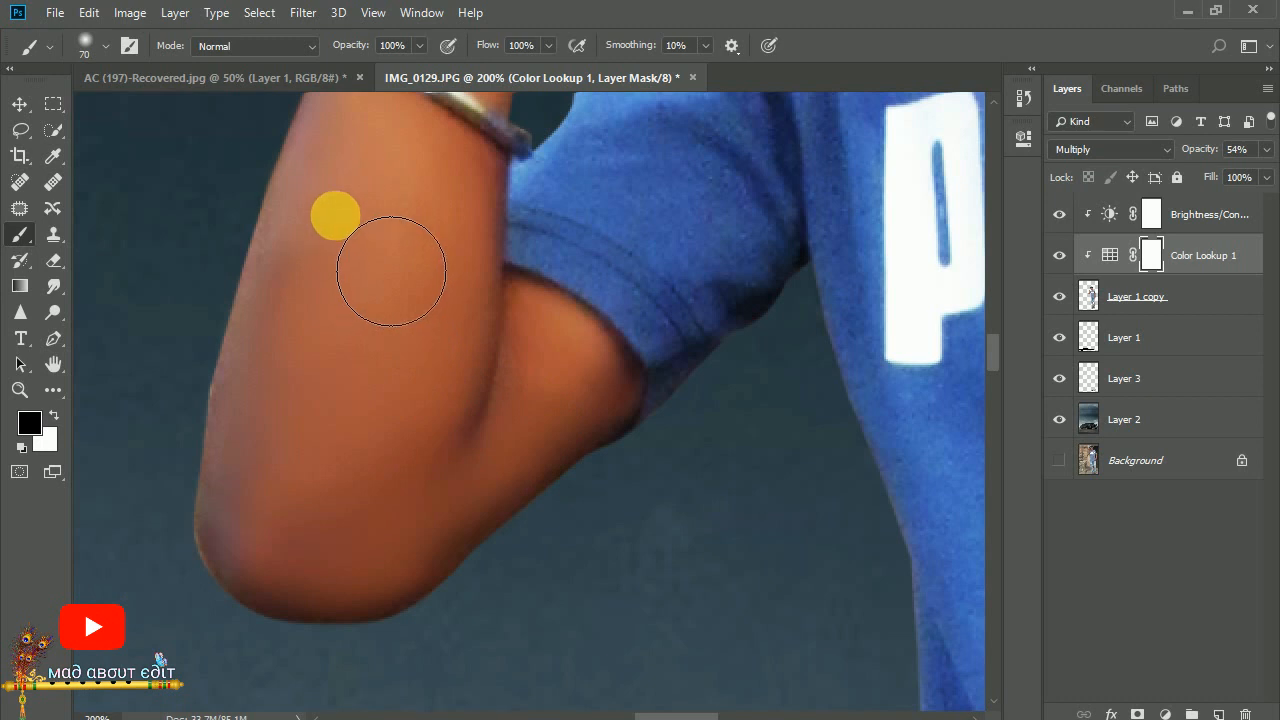
drag(335, 215, 325, 467)
mouse_move(499, 342)
mouse_down()
mouse_move(571, 380)
mouse_move(559, 431)
mouse_up()
Mask the color lookup off the raised forearm, from the elbow past the bangle to the red wristband, with a 71 px brush.
key(space)
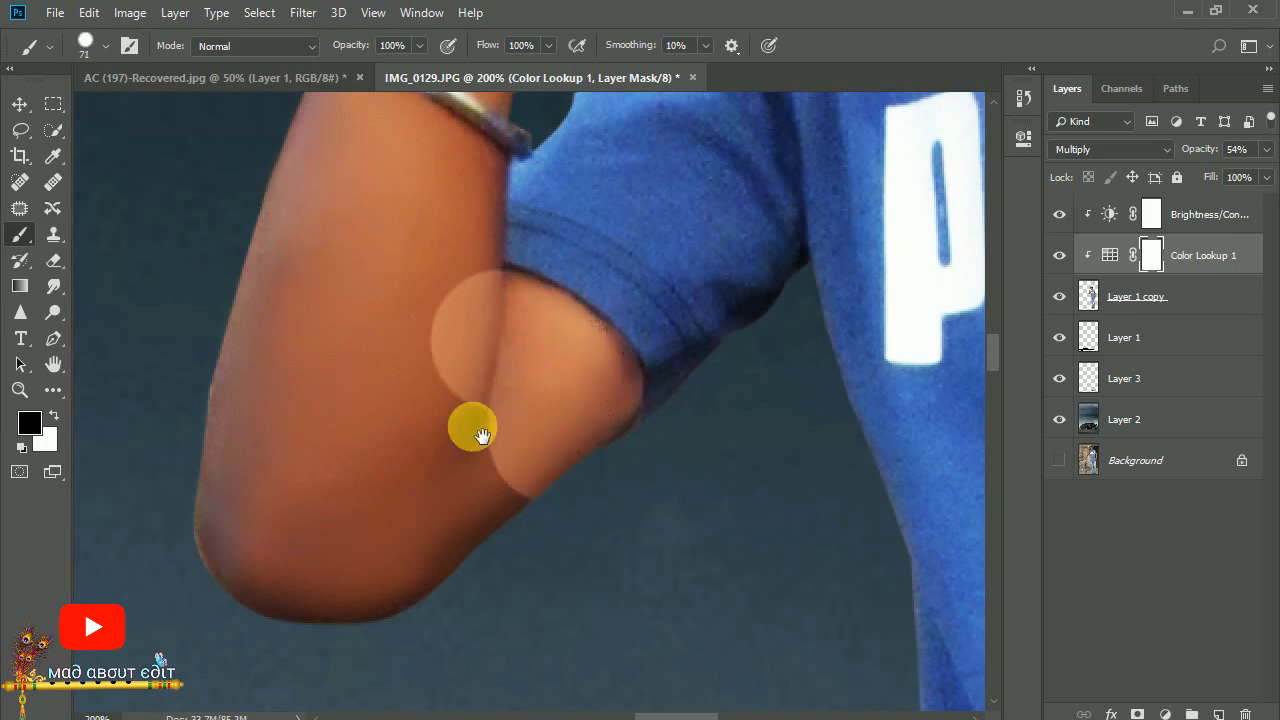
drag(472, 427, 482, 519)
click(447, 387)
click(441, 339)
mouse_move(441, 339)
mouse_down()
mouse_move(457, 194)
mouse_move(329, 346)
mouse_move(335, 634)
mouse_move(489, 663)
mouse_move(394, 463)
mouse_move(463, 563)
mouse_move(469, 491)
mouse_up()
key(space)
key(space)
drag(386, 239, 321, 560)
mouse_move(448, 283)
mouse_down()
mouse_move(388, 242)
mouse_move(450, 155)
mouse_up()
key(space)
drag(486, 237, 421, 432)
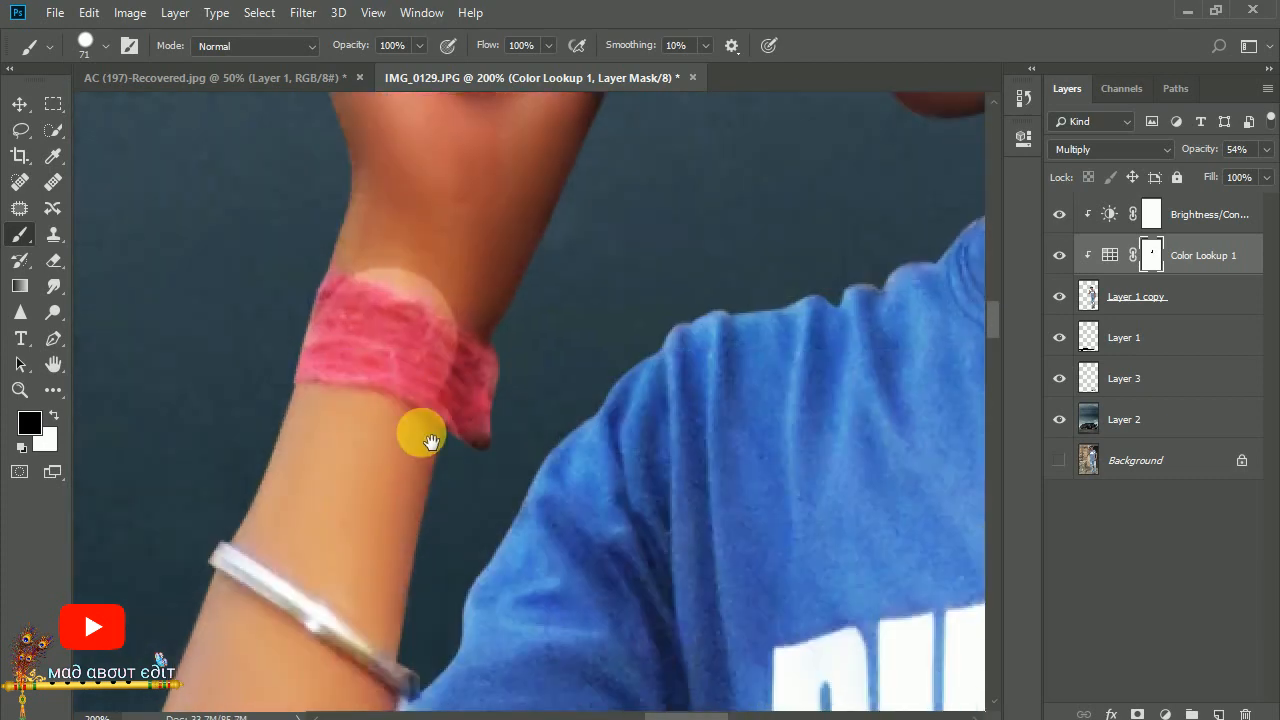
Paint black on the Color Lookup mask over the wrist and hand above the red wristband.
mouse_move(441, 383)
mouse_down()
mouse_move(294, 370)
mouse_move(527, 301)
mouse_move(473, 497)
mouse_up()
key(space)
mouse_move(564, 216)
mouse_down()
mouse_move(231, 354)
mouse_move(580, 160)
mouse_move(480, 98)
mouse_up()
Mask the color lookup off the chin and neck down to the shirt collar, resizing the brush to 25 px and 50 px.
key(space)
mouse_move(505, 210)
mouse_down()
mouse_move(369, 297)
mouse_move(191, 276)
mouse_up()
mouse_move(562, 303)
mouse_down()
mouse_move(666, 326)
mouse_move(734, 374)
mouse_move(497, 300)
mouse_move(528, 387)
mouse_move(655, 359)
mouse_up()
key(space)
key([)
drag(750, 255, 803, 290)
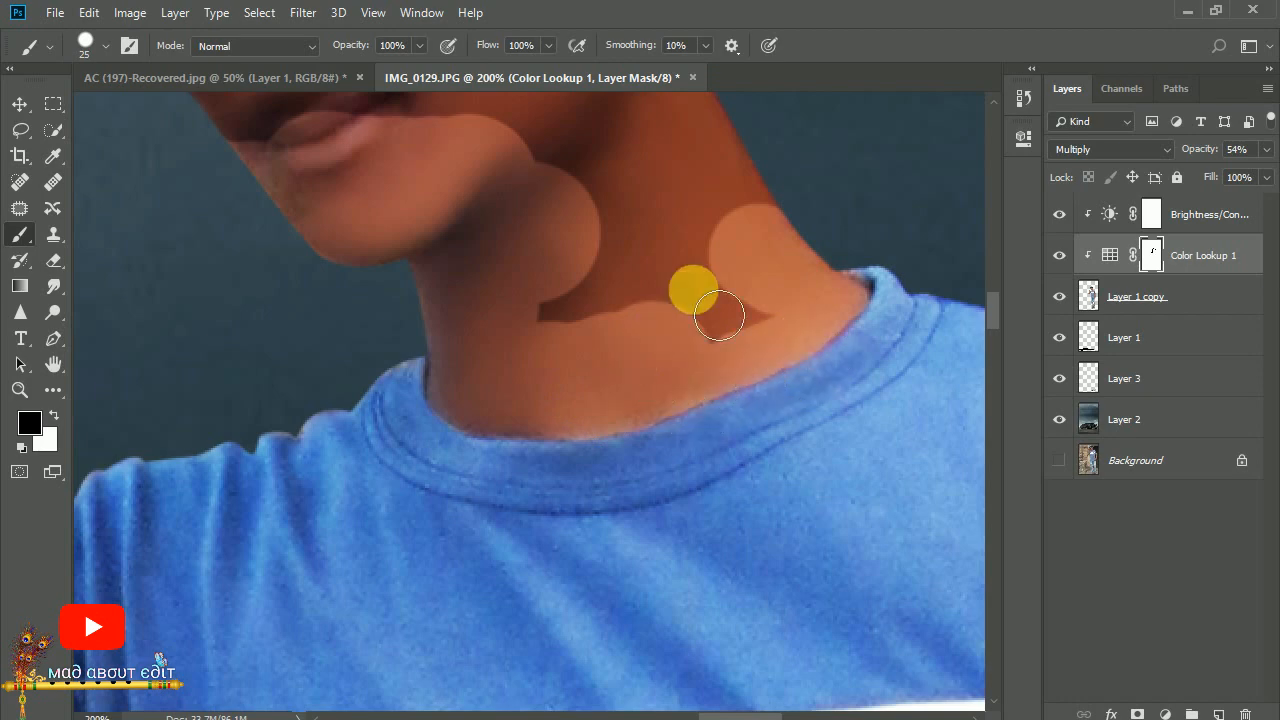
key(])
key(])
mouse_move(790, 272)
mouse_down()
mouse_move(806, 345)
mouse_move(648, 317)
mouse_move(622, 240)
mouse_up()
key(space)
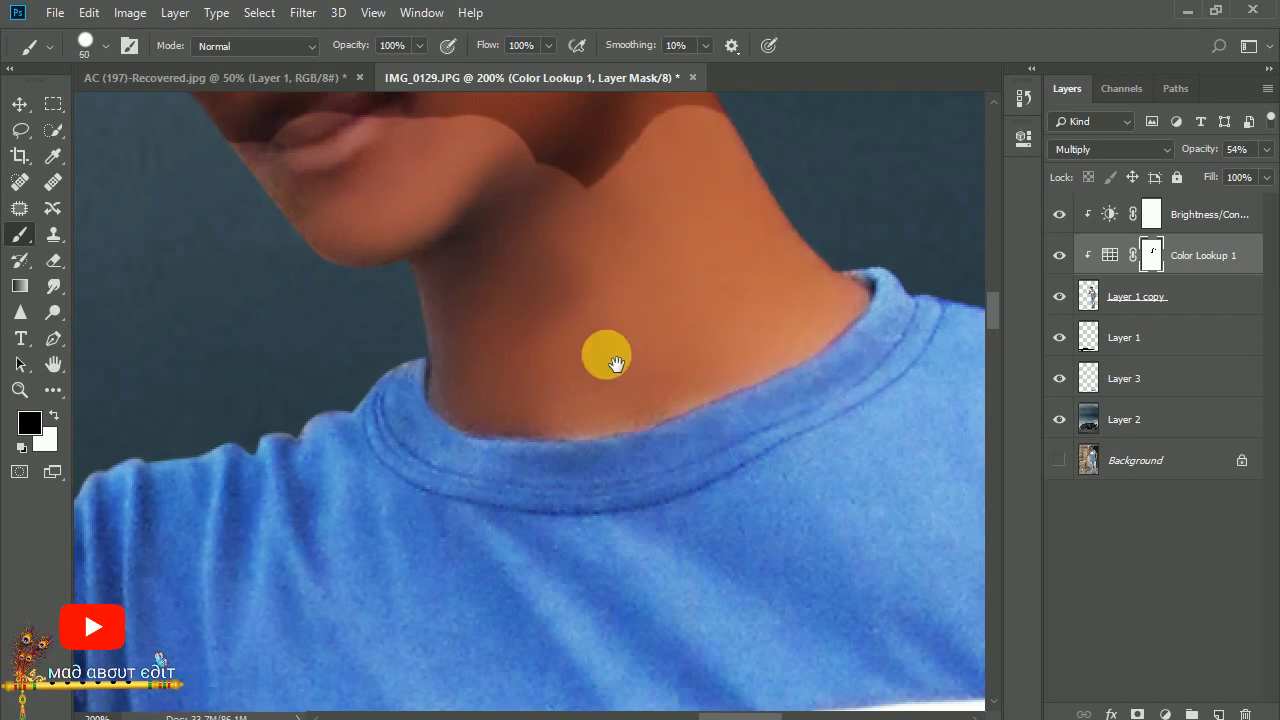
Paint black on the Color Lookup mask over the cheek, ear and side of the forehead with a 60 px brush.
drag(614, 366, 649, 606)
drag(699, 372, 762, 308)
mouse_move(324, 364)
mouse_down()
mouse_move(560, 320)
mouse_move(497, 474)
mouse_up()
mouse_move(520, 410)
mouse_down()
mouse_move(554, 443)
mouse_move(592, 292)
mouse_move(536, 598)
mouse_up()
drag(527, 238, 571, 448)
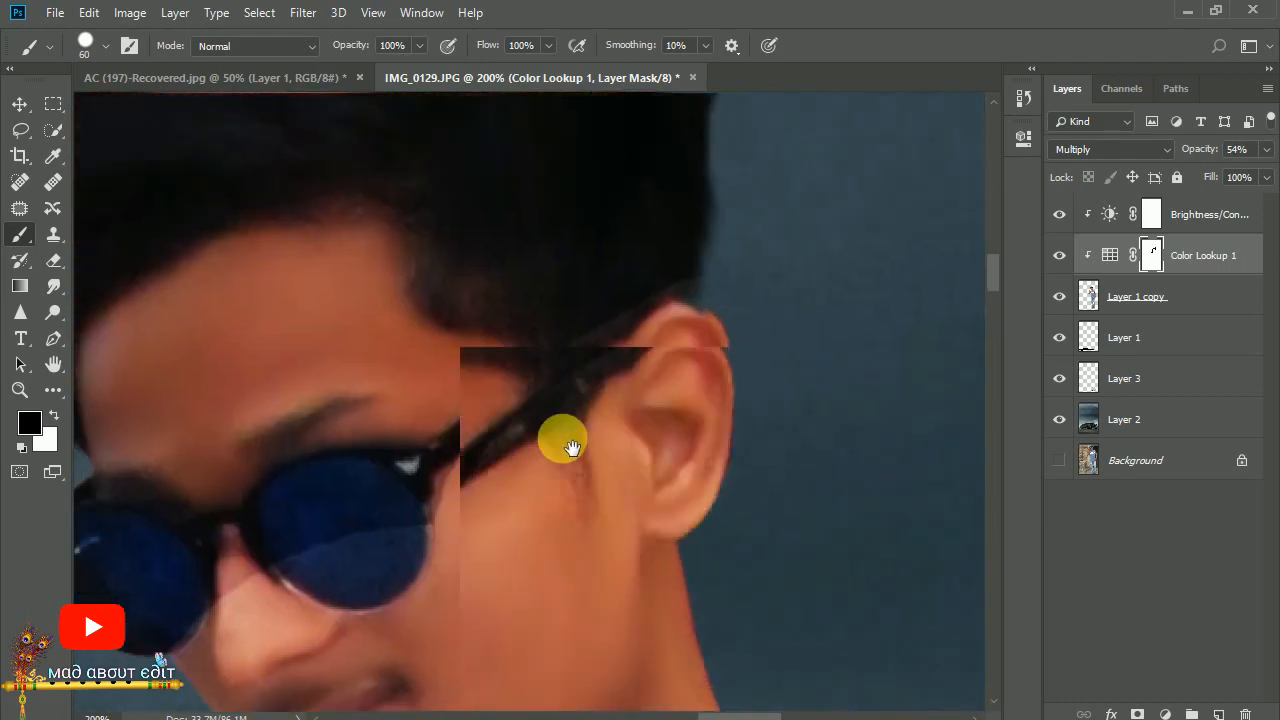
mouse_move(704, 264)
mouse_down()
mouse_move(468, 443)
mouse_move(440, 320)
mouse_move(342, 345)
mouse_up()
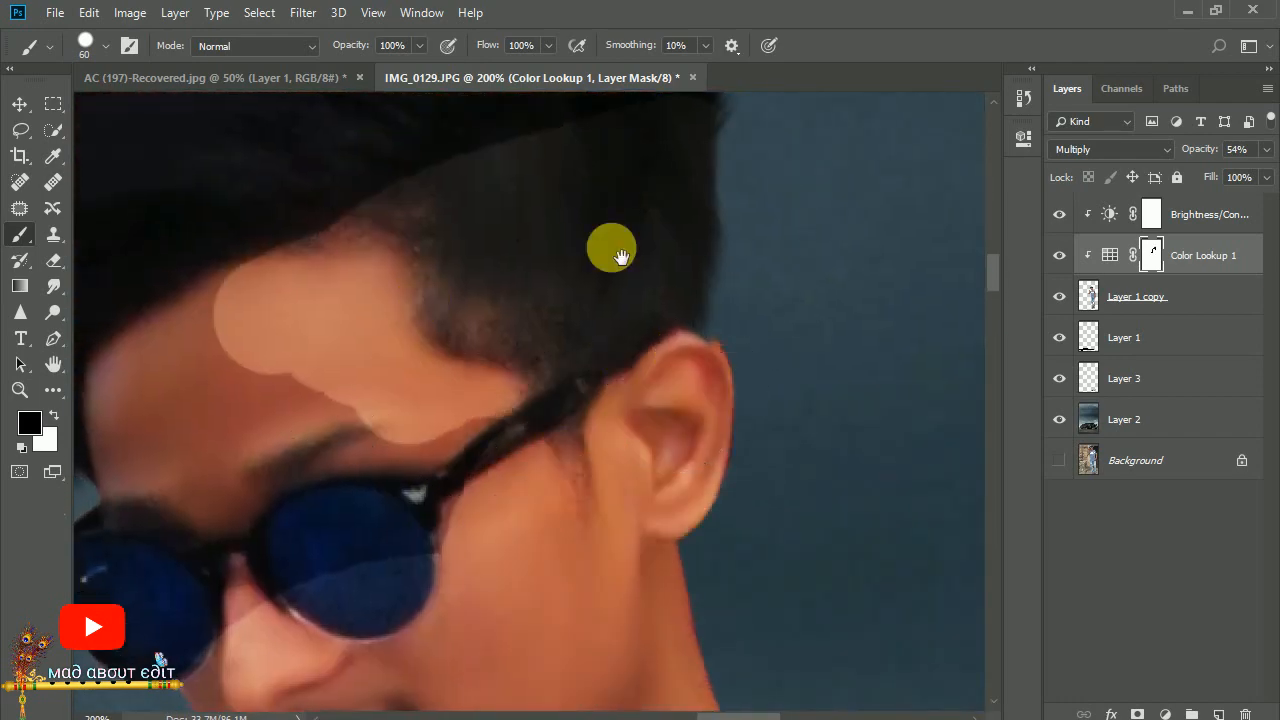
drag(620, 260, 947, 176)
Mask the color lookup off the rest of the face and the fingers holding the sunglasses with a 60 px brush.
mouse_move(393, 410)
mouse_down()
mouse_move(519, 522)
mouse_move(391, 619)
mouse_up()
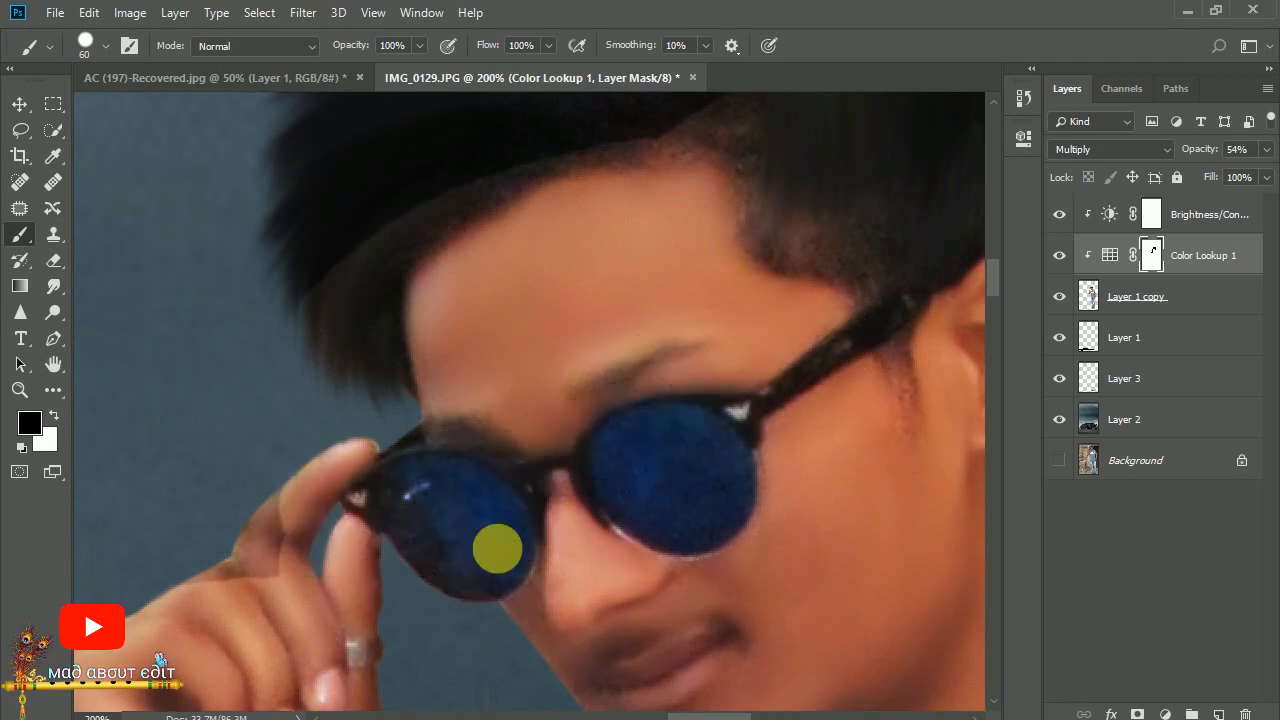
drag(498, 549, 602, 418)
drag(335, 440, 314, 543)
drag(615, 268, 574, 576)
Paint black on the Color Lookup mask over the man's hair with the 60 px brush.
mouse_move(358, 497)
mouse_down()
mouse_move(514, 349)
mouse_move(535, 248)
mouse_move(428, 214)
mouse_up()
drag(500, 330, 382, 480)
drag(511, 196, 390, 336)
drag(636, 184, 512, 286)
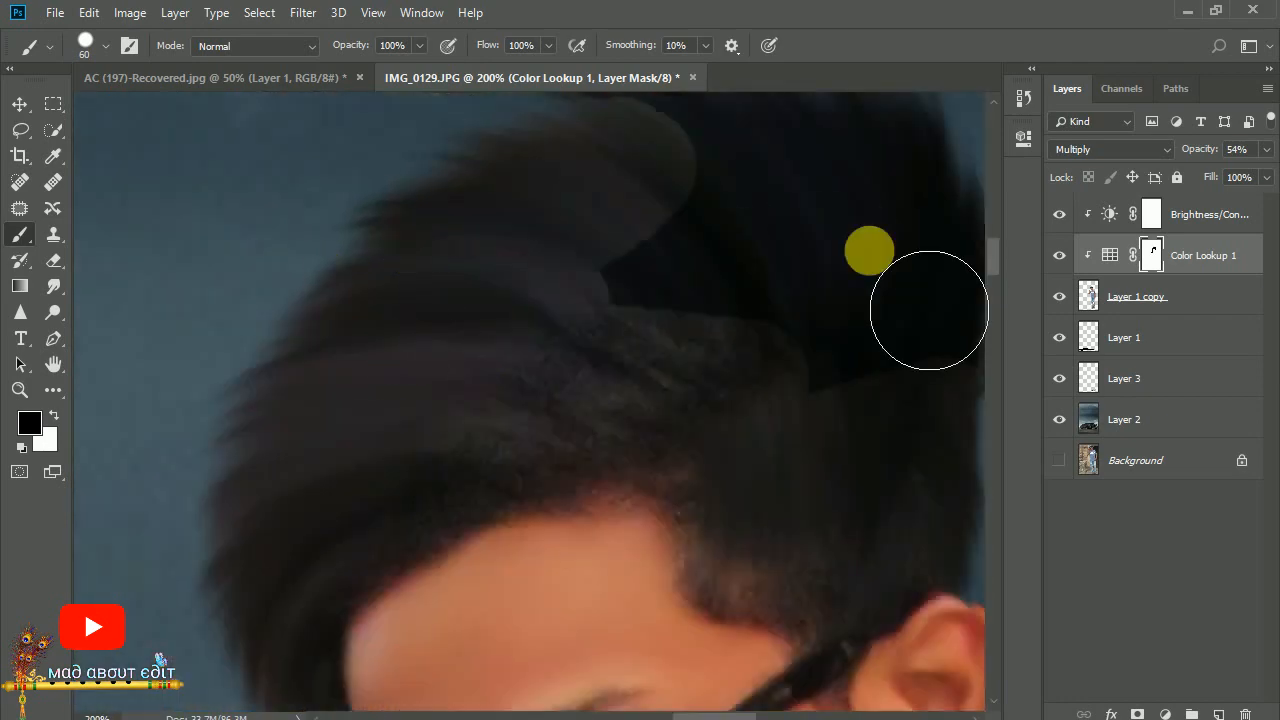
drag(840, 260, 680, 436)
drag(680, 436, 437, 556)
mouse_move(811, 274)
mouse_down()
mouse_move(703, 391)
mouse_move(797, 558)
mouse_up()
Mask the color lookup off the lowered arm just below the sleeve, reducing the brush to 50 px.
key(ctrl+minus)
key(ctrl+minus)
key(ctrl+minus)
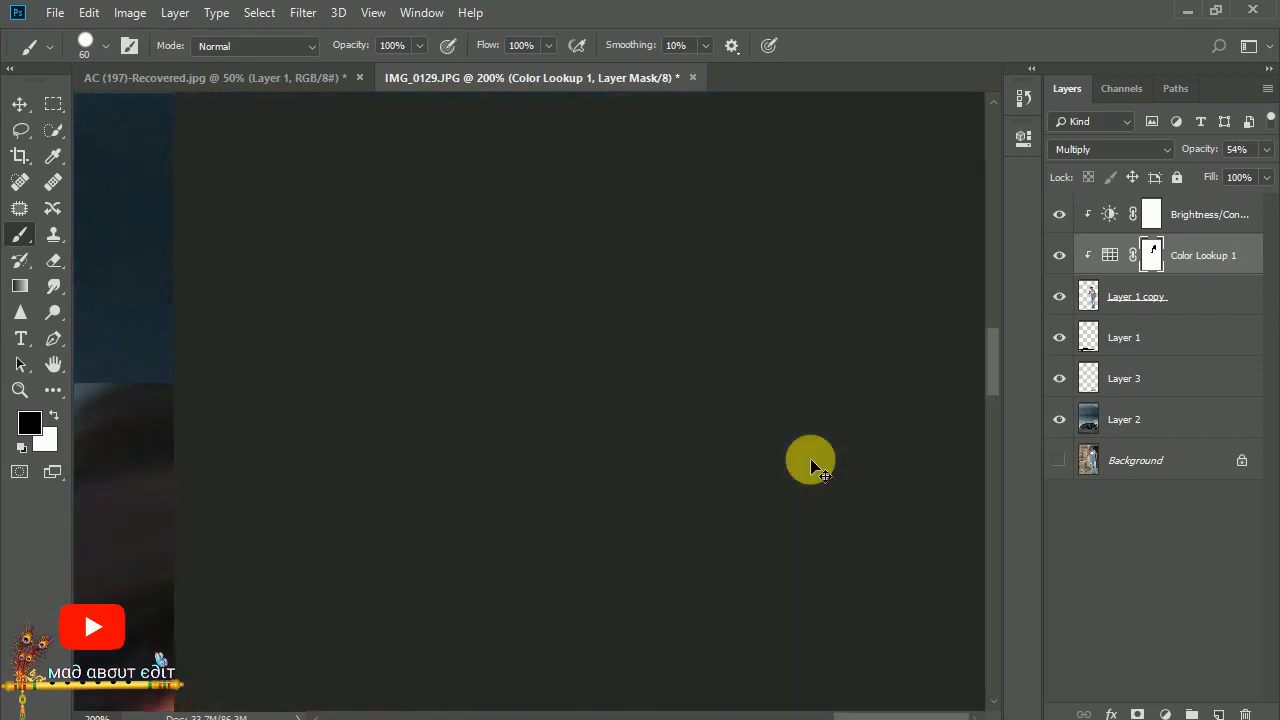
drag(660, 490, 568, 249)
drag(657, 432, 594, 371)
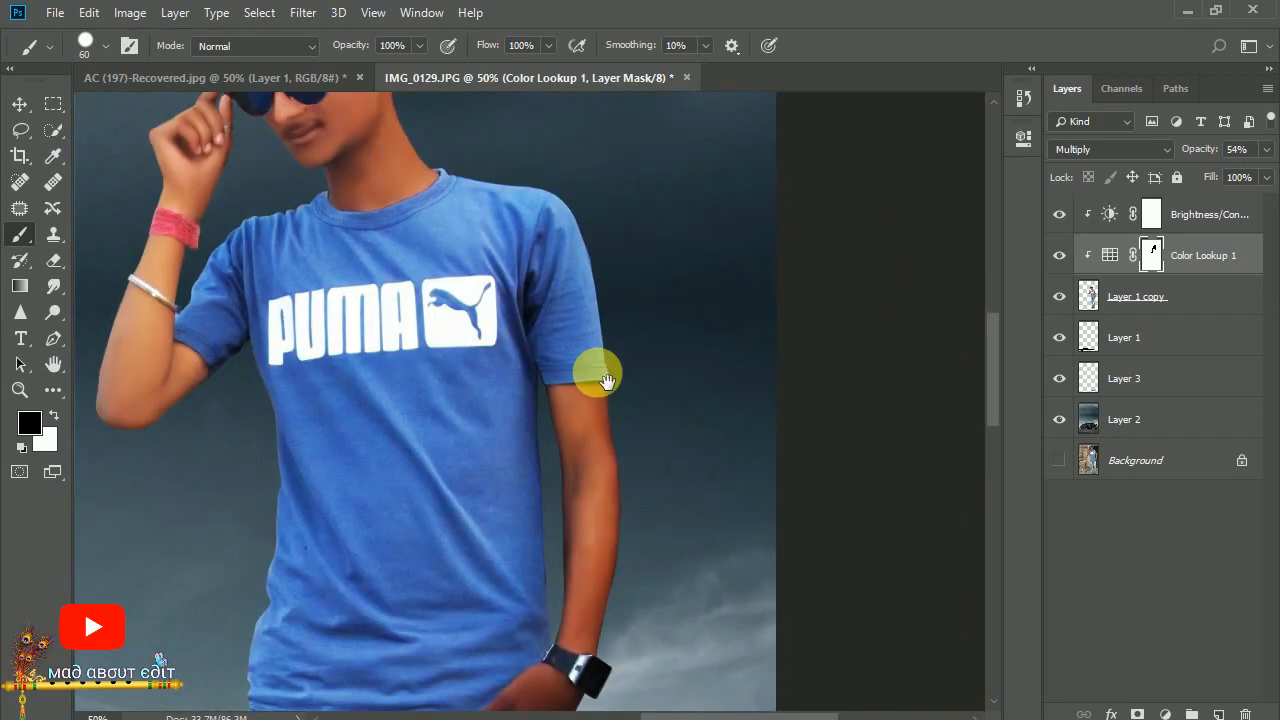
scroll(594, 371, up, 5)
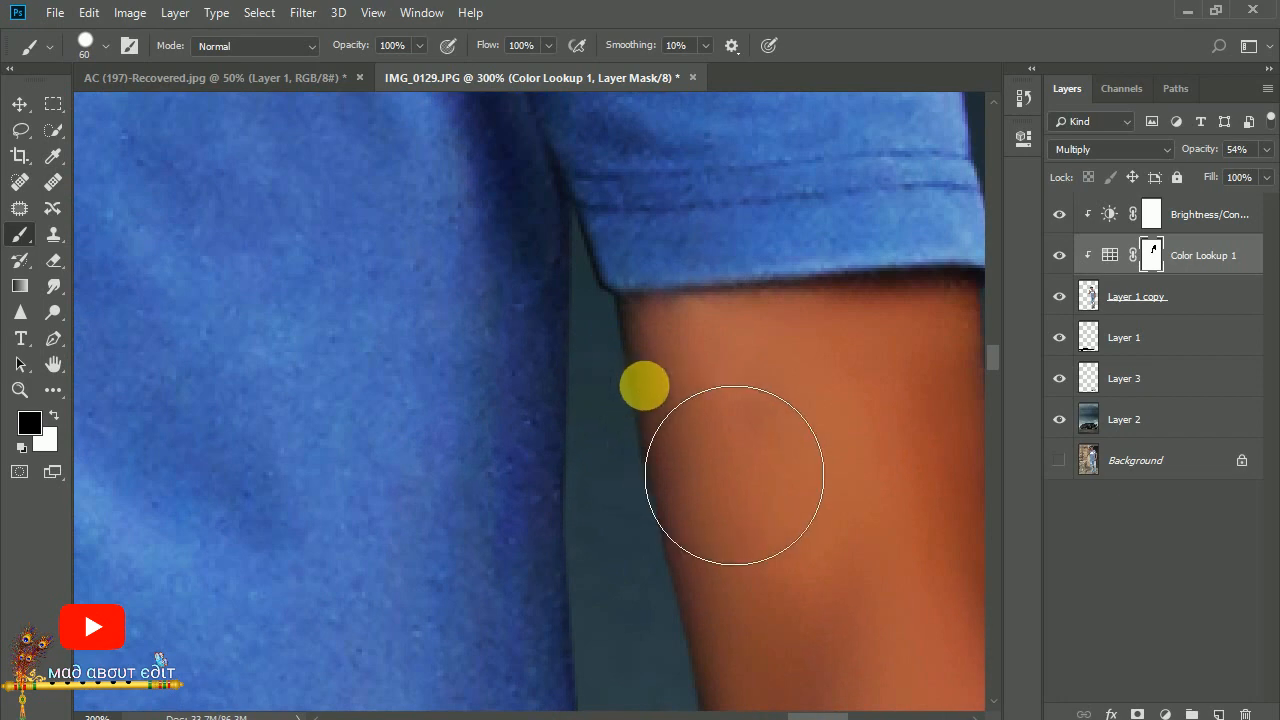
click(644, 385)
key(ctrl+z)
mouse_move(700, 378)
mouse_down()
mouse_move(836, 368)
mouse_move(839, 381)
mouse_move(686, 409)
mouse_move(771, 386)
mouse_up()
key(bracketleft)
key(bracketleft)
key(bracketleft)
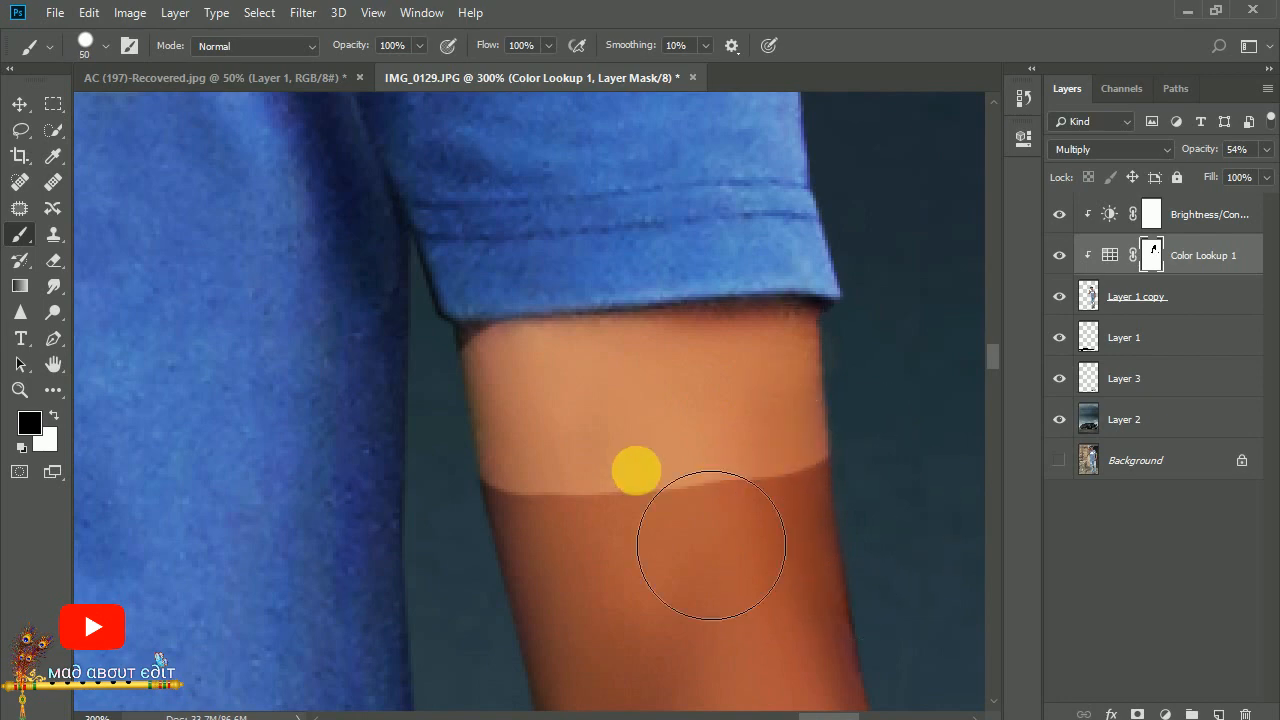
mouse_move(560, 537)
mouse_down()
mouse_move(785, 478)
mouse_move(847, 612)
mouse_up()
mouse_move(848, 633)
mouse_down()
mouse_move(811, 560)
mouse_move(743, 331)
mouse_up()
Continue painting black on the Color Lookup mask down the lowered forearm to the watch.
key(bracketright)
key(bracketright)
key(bracketright)
drag(409, 268, 483, 645)
mouse_move(460, 310)
mouse_down()
mouse_move(567, 603)
mouse_move(558, 287)
mouse_move(596, 389)
mouse_move(646, 458)
mouse_move(726, 458)
mouse_move(749, 623)
mouse_up()
scroll(668, 144, down, 3)
mouse_move(708, 362)
mouse_down()
mouse_move(634, 417)
mouse_move(468, 411)
mouse_move(535, 422)
mouse_up()
drag(522, 520, 549, 176)
mouse_move(484, 270)
mouse_down()
mouse_move(502, 662)
mouse_move(608, 569)
mouse_move(674, 620)
mouse_move(664, 662)
mouse_up()
drag(672, 633, 731, 220)
drag(734, 275, 606, 404)
mouse_move(674, 471)
mouse_down()
mouse_move(600, 443)
mouse_move(484, 600)
mouse_up()
drag(523, 596, 691, 251)
Mask the color lookup off the back of the hand in the jeans pocket with a 45 px brush.
mouse_move(471, 395)
mouse_down()
mouse_move(558, 463)
mouse_move(597, 323)
mouse_move(883, 283)
mouse_move(937, 300)
mouse_up()
drag(758, 474, 870, 300)
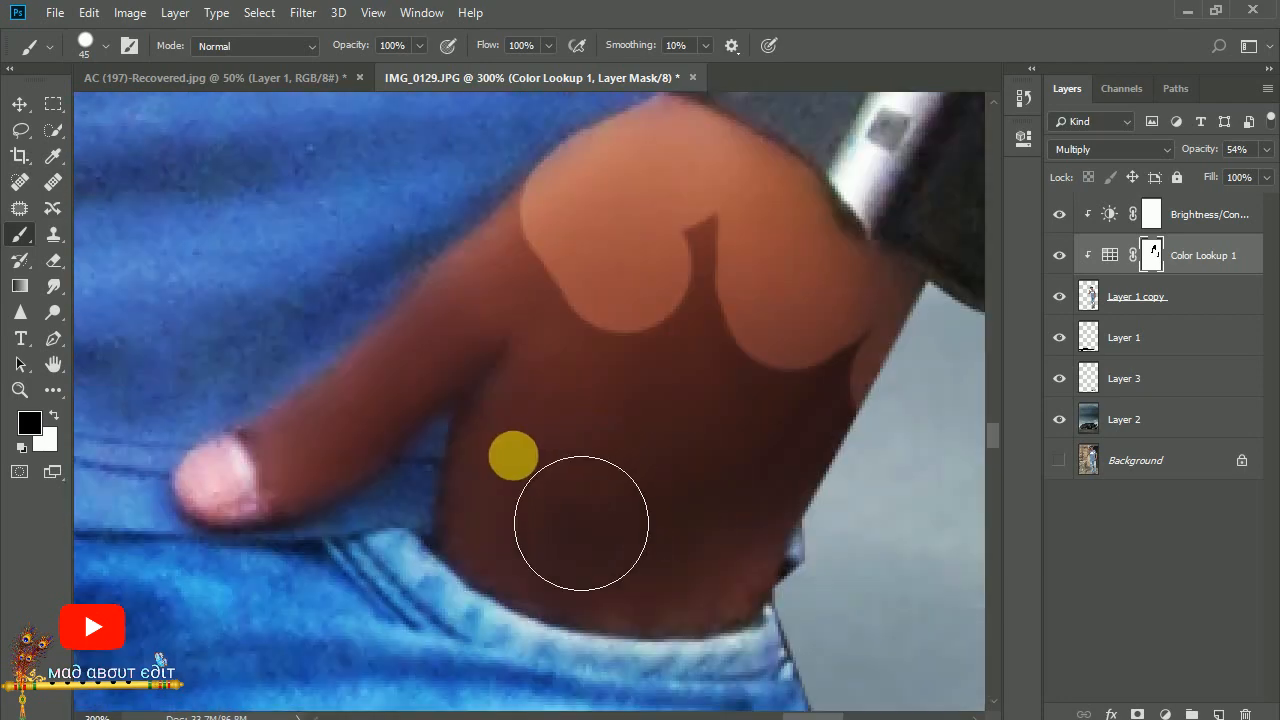
drag(511, 456, 609, 291)
mouse_move(504, 526)
mouse_down()
mouse_move(606, 569)
mouse_move(840, 523)
mouse_move(730, 197)
mouse_move(854, 363)
mouse_up()
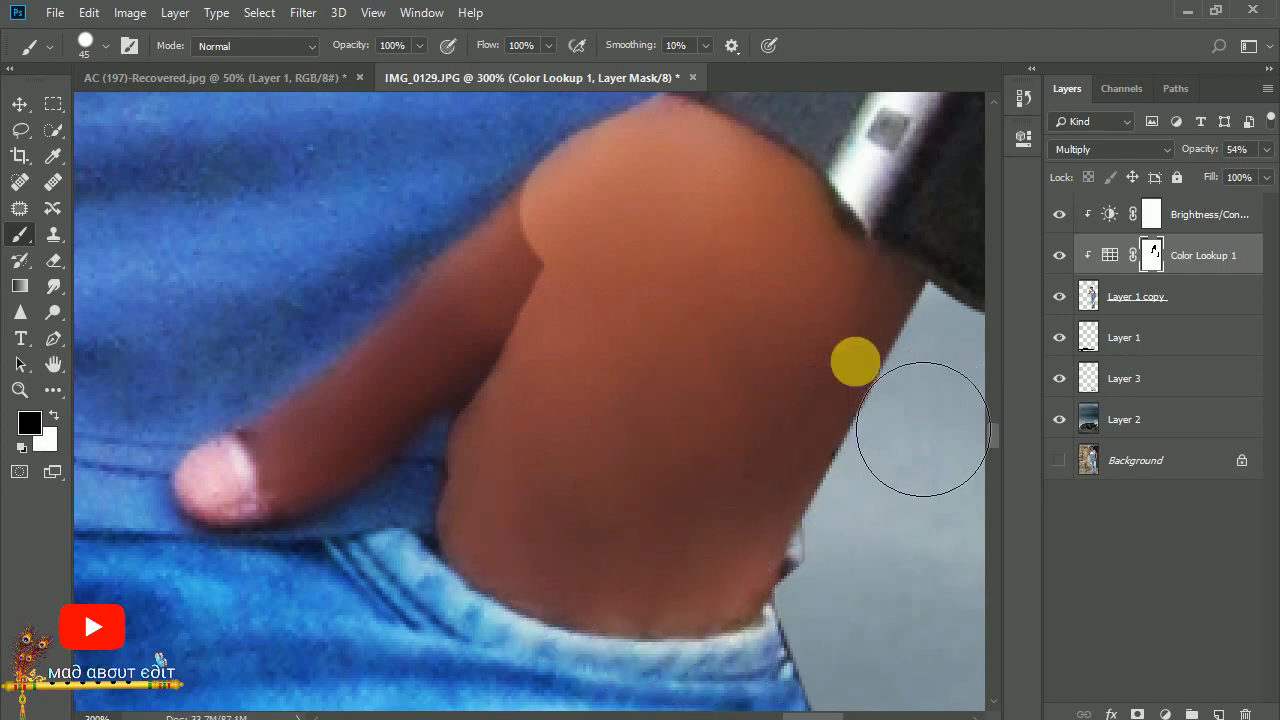
drag(517, 429, 626, 423)
Paint black on the Color Lookup mask over the thumb outside the pocket with a 20 px brush.
key(bracketleft)
key(bracketleft)
key(bracketleft)
key(bracketleft)
key(bracketleft)
mouse_move(404, 471)
mouse_down()
mouse_move(504, 411)
mouse_move(670, 244)
mouse_move(343, 507)
mouse_move(394, 518)
mouse_move(458, 489)
mouse_move(468, 505)
mouse_move(447, 513)
mouse_move(576, 397)
mouse_move(604, 424)
mouse_move(623, 411)
mouse_move(617, 347)
mouse_move(652, 349)
mouse_move(571, 409)
mouse_move(738, 372)
mouse_move(602, 387)
mouse_move(619, 487)
mouse_move(637, 276)
mouse_up()
Mask the color lookup off the skin of the front foot between the sandal straps with a 20 px brush.
scroll(709, 346, down, 5)
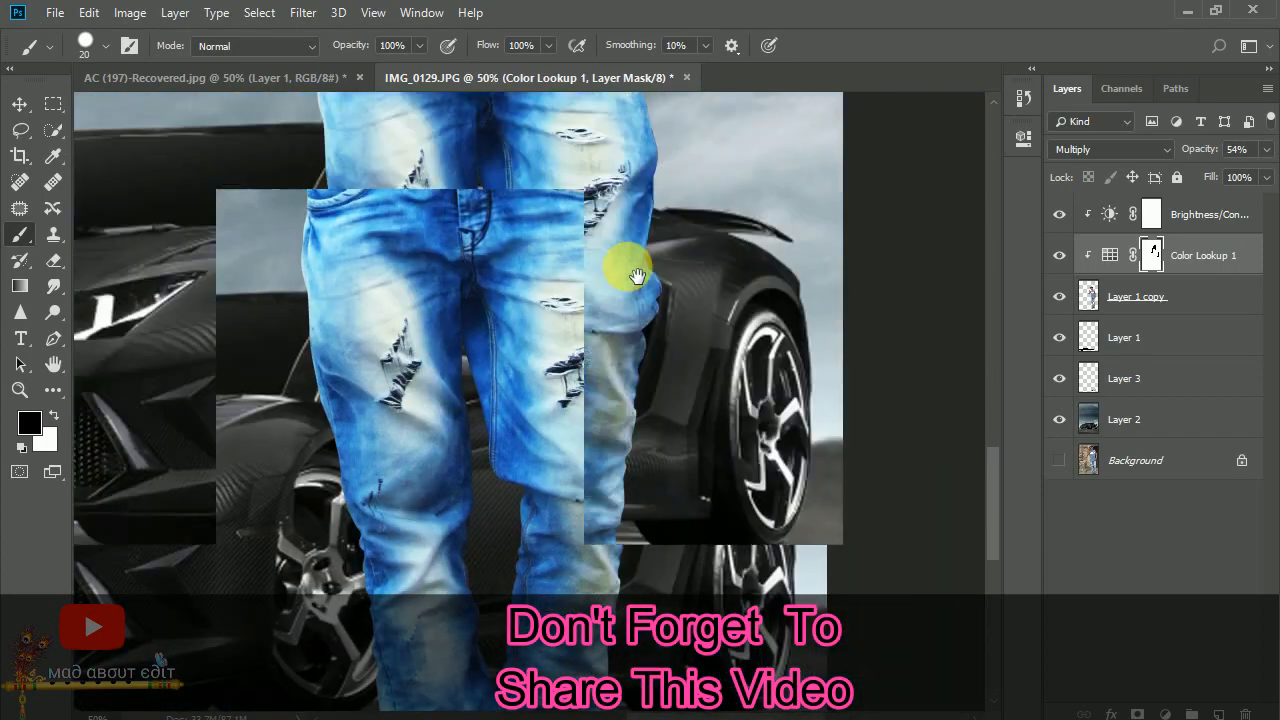
drag(532, 645, 569, 421)
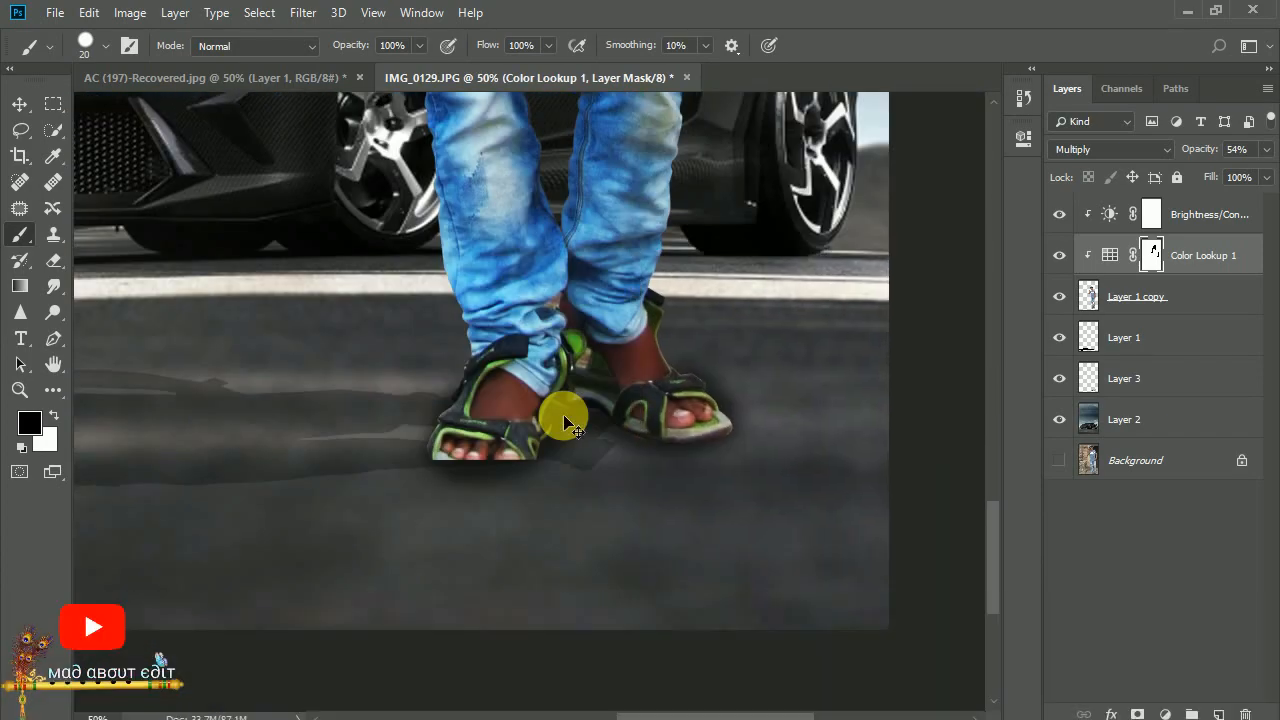
scroll(563, 414, up, 5)
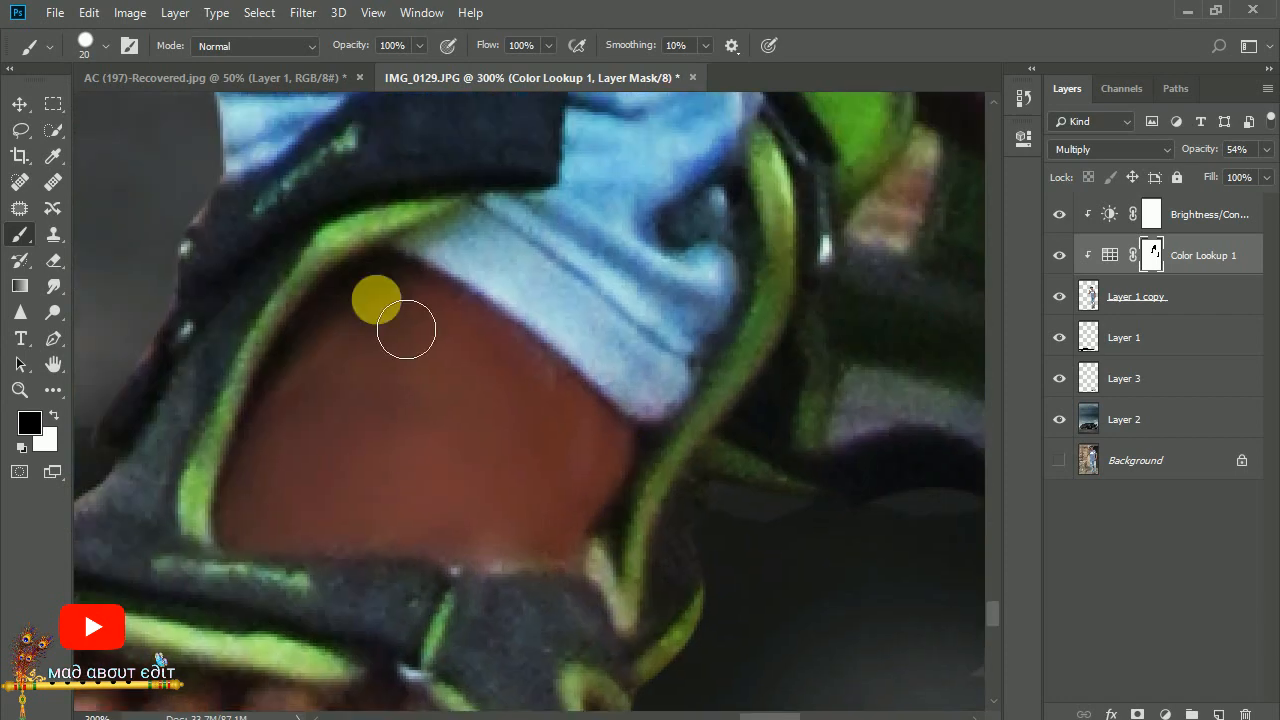
mouse_move(377, 297)
mouse_down()
mouse_move(505, 355)
mouse_move(634, 471)
mouse_move(566, 563)
mouse_move(269, 563)
mouse_move(294, 477)
mouse_move(371, 343)
mouse_move(409, 523)
mouse_move(459, 383)
mouse_move(429, 477)
mouse_move(377, 417)
mouse_move(521, 477)
mouse_up()
Paint black on the Color Lookup mask over the foot skin showing through both sandals' strap openings with a 20 px brush.
key(space)
mouse_move(720, 383)
mouse_down()
mouse_move(578, 476)
mouse_move(437, 493)
mouse_up()
mouse_move(440, 268)
mouse_down()
mouse_move(620, 451)
mouse_move(651, 549)
mouse_move(906, 477)
mouse_move(851, 366)
mouse_move(823, 231)
mouse_move(730, 317)
mouse_move(654, 357)
mouse_move(857, 449)
mouse_move(654, 463)
mouse_move(823, 448)
mouse_move(791, 417)
mouse_move(541, 371)
mouse_up()
drag(651, 669, 557, 460)
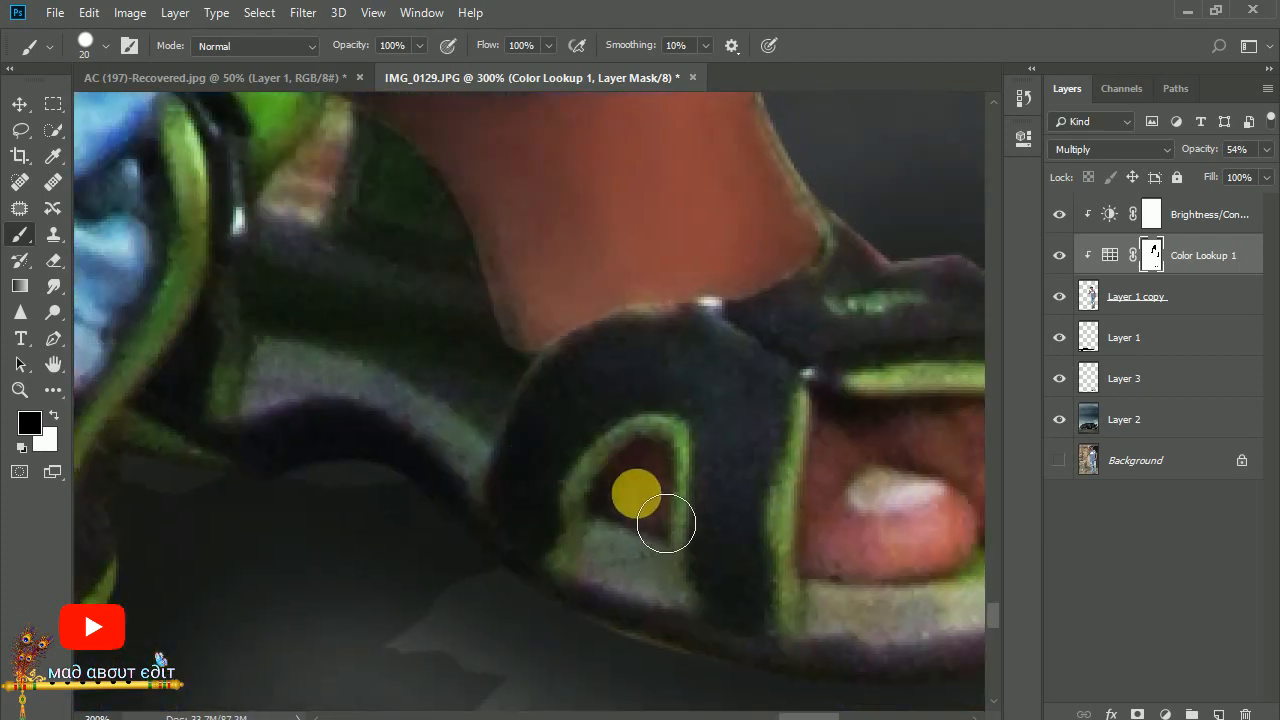
drag(645, 481, 369, 489)
mouse_move(558, 452)
mouse_down()
mouse_move(546, 547)
mouse_move(660, 507)
mouse_move(709, 437)
mouse_move(634, 497)
mouse_move(766, 509)
mouse_move(565, 500)
mouse_up()
drag(165, 503, 651, 360)
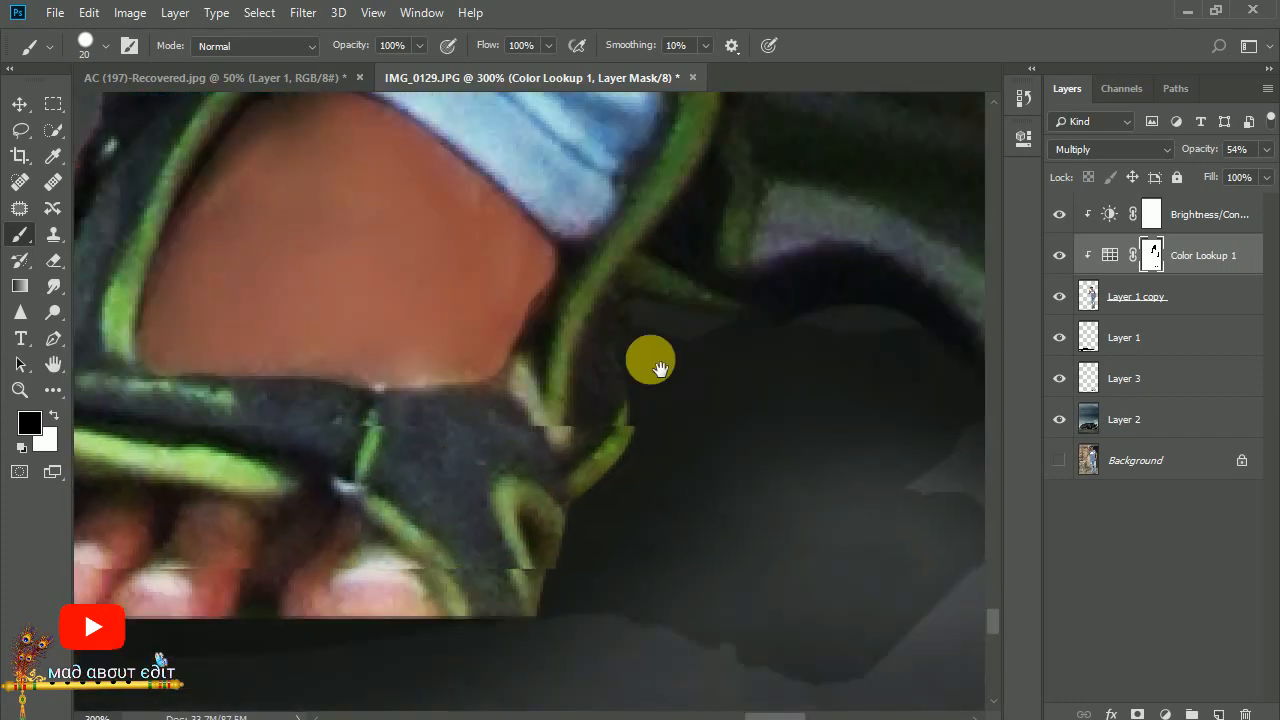
mouse_move(366, 435)
mouse_down()
mouse_move(409, 443)
mouse_move(423, 506)
mouse_move(486, 449)
mouse_move(551, 469)
mouse_move(529, 443)
mouse_move(251, 400)
mouse_move(275, 428)
mouse_move(250, 427)
mouse_up()
scroll(240, 368, down, 2)
scroll(449, 434, up, 3)
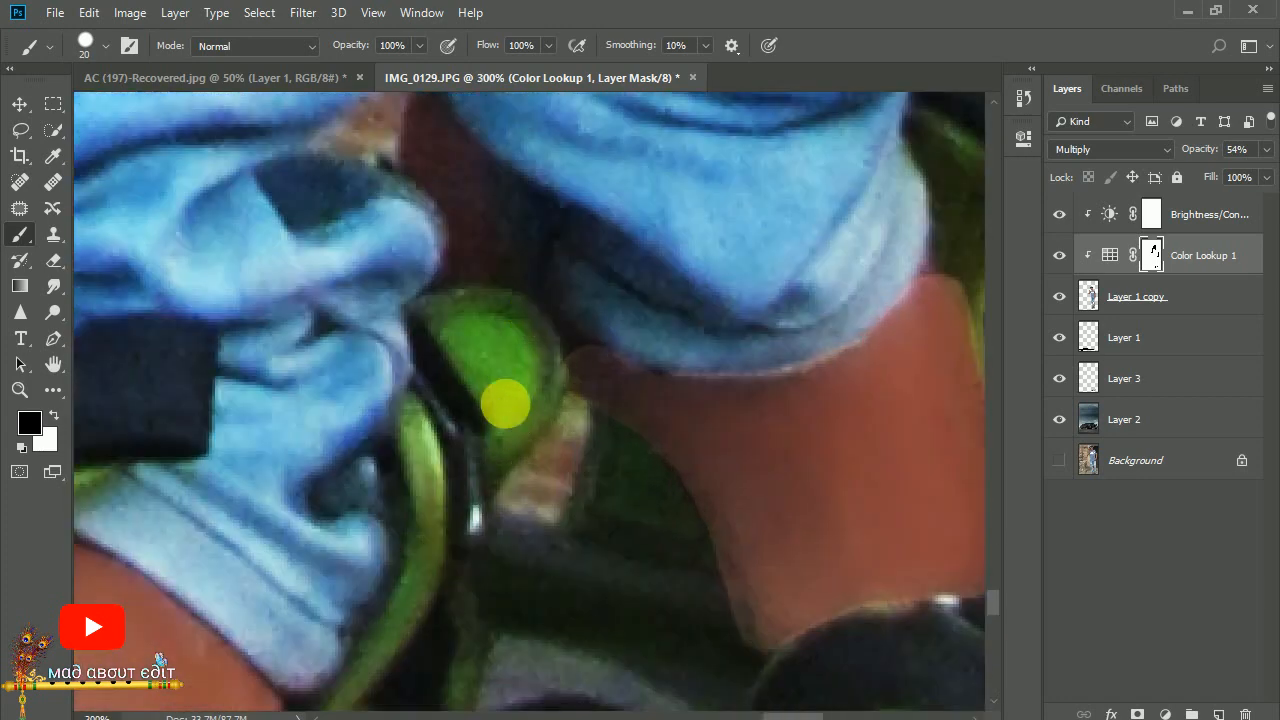
Mask the color lookup off the ankle and the skin edges below the jeans cuff with a 15 px brush.
drag(512, 310, 469, 402)
drag(343, 499, 410, 148)
mouse_move(393, 249)
mouse_down()
mouse_move(463, 349)
mouse_move(418, 234)
mouse_up()
drag(628, 443, 486, 277)
mouse_move(480, 312)
mouse_down()
mouse_move(409, 297)
mouse_move(562, 499)
mouse_move(591, 559)
mouse_up()
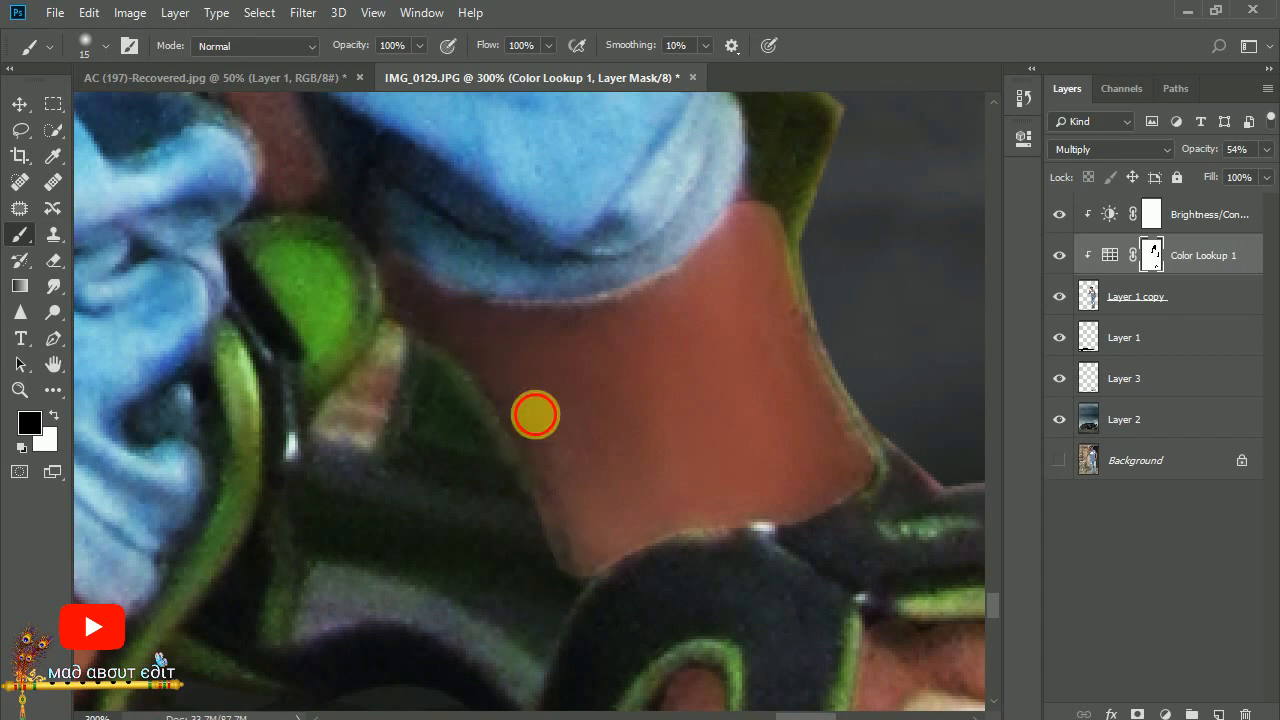
drag(712, 291, 495, 273)
drag(548, 203, 660, 490)
Examine the whole composite to check the masked skin against the background.
key(ctrl+minus)
key(ctrl+minus)
key(ctrl+minus)
key(ctrl+minus)
key(ctrl+minus)
key(ctrl+minus)
key(ctrl+minus)
key(ctrl+minus)
key(ctrl+minus)
key(ctrl+minus)
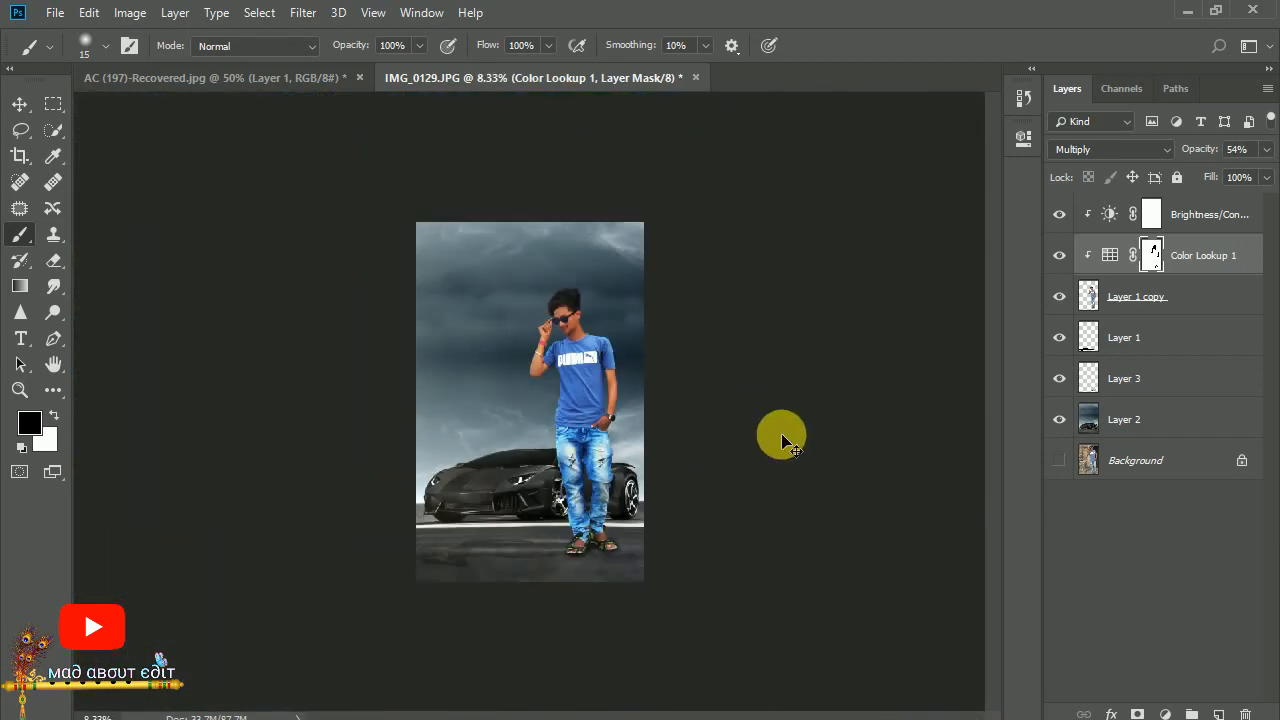
key(ctrl+plus)
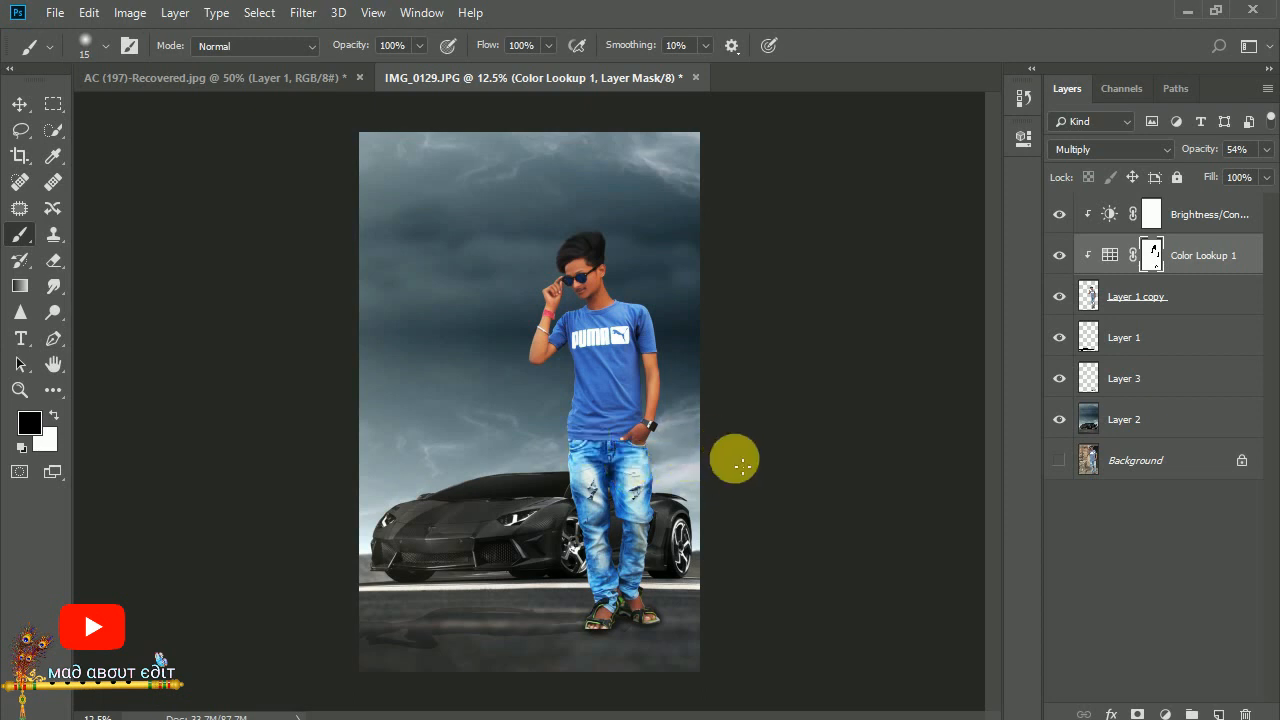
key(ctrl+plus)
key(ctrl+plus)
key(ctrl+minus)
key(ctrl+minus)
Add a Selective Color adjustment above Layer 1 copy with Reds at Cyan -30, Magenta -32, Yellow -31 and Black -30.
click(1155, 297)
click(1165, 714)
click(1150, 700)
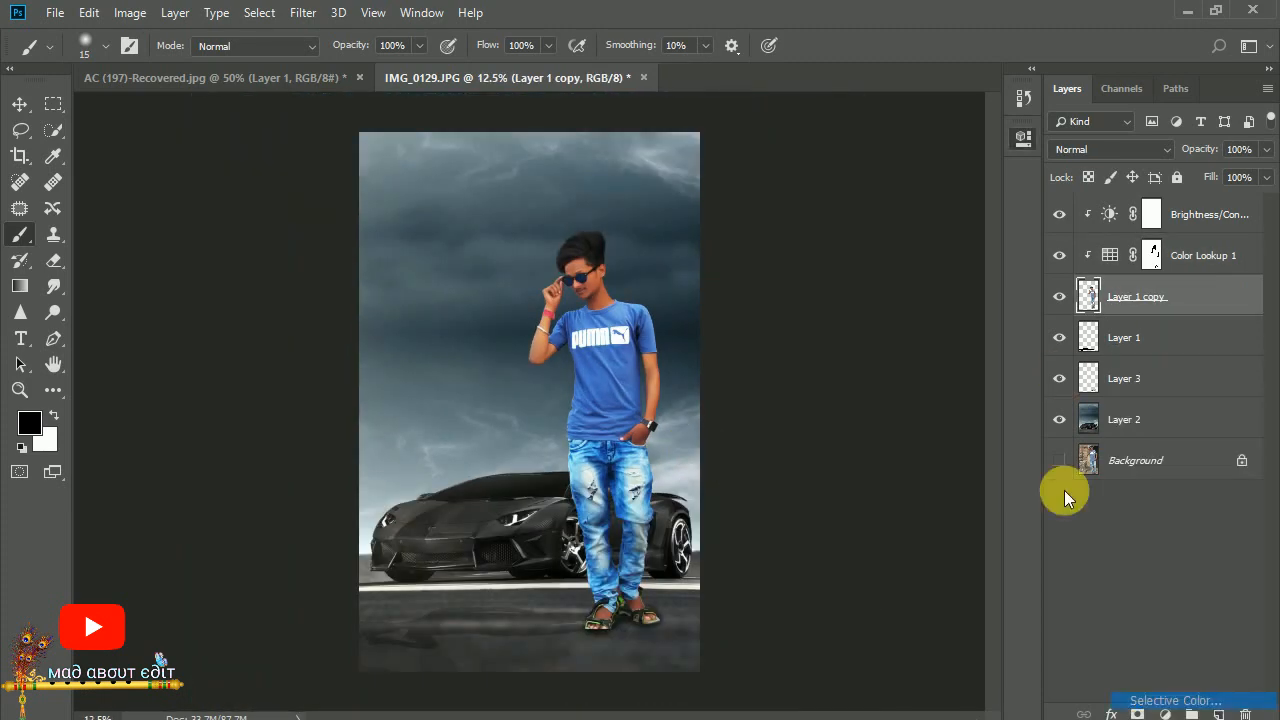
drag(852, 262, 828, 264)
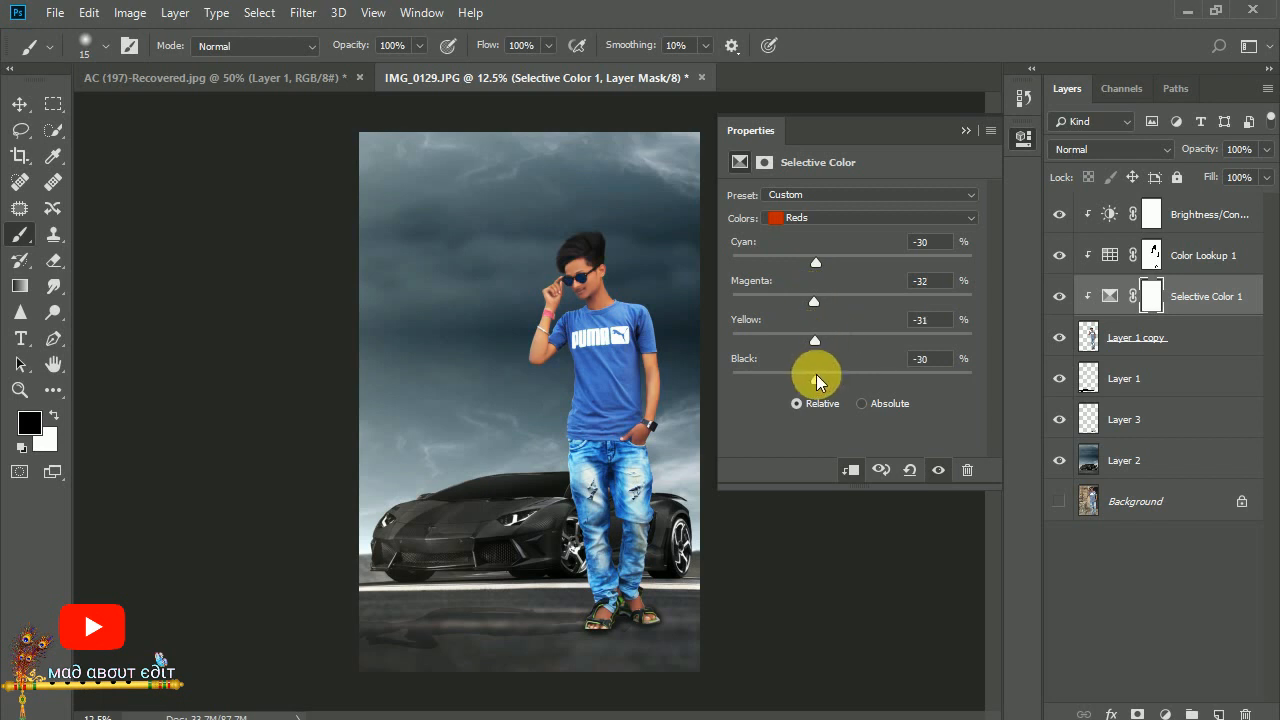
Set the Selective Color Yellows to Cyan -26, Magenta -26, Yellow -25 and Black -27.
click(863, 226)
click(851, 249)
drag(848, 260, 821, 259)
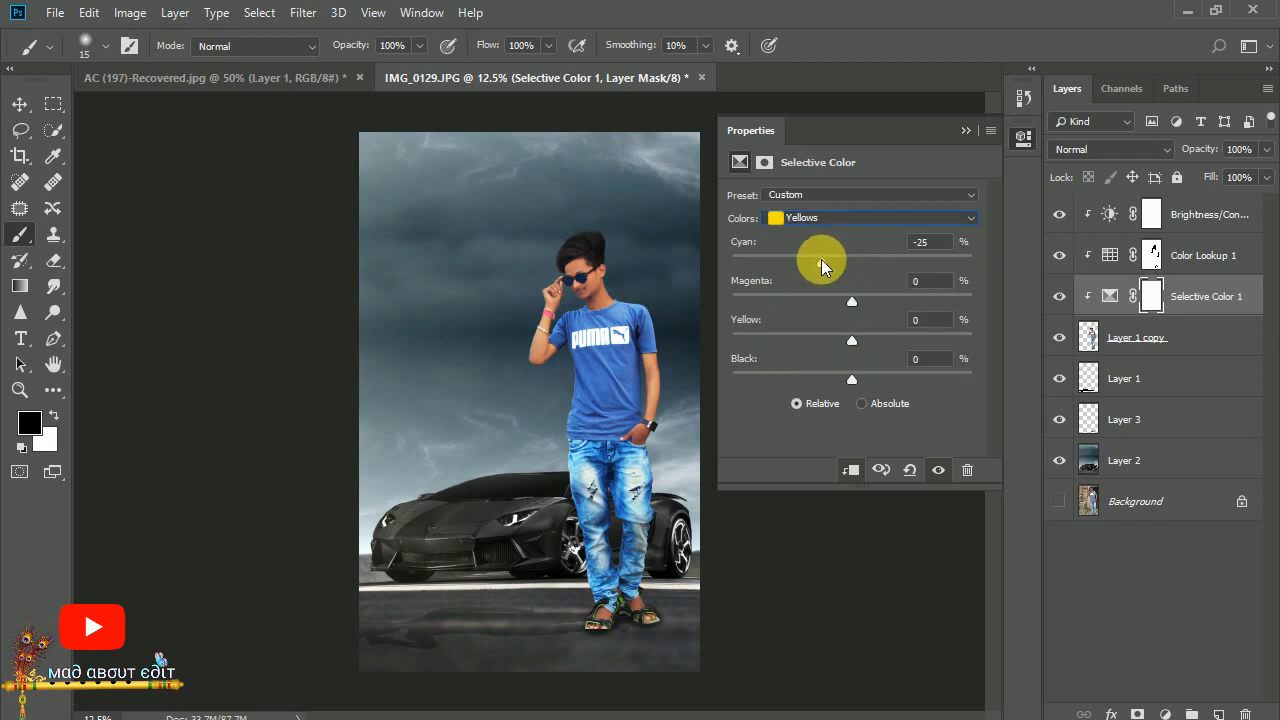
click(823, 296)
click(822, 336)
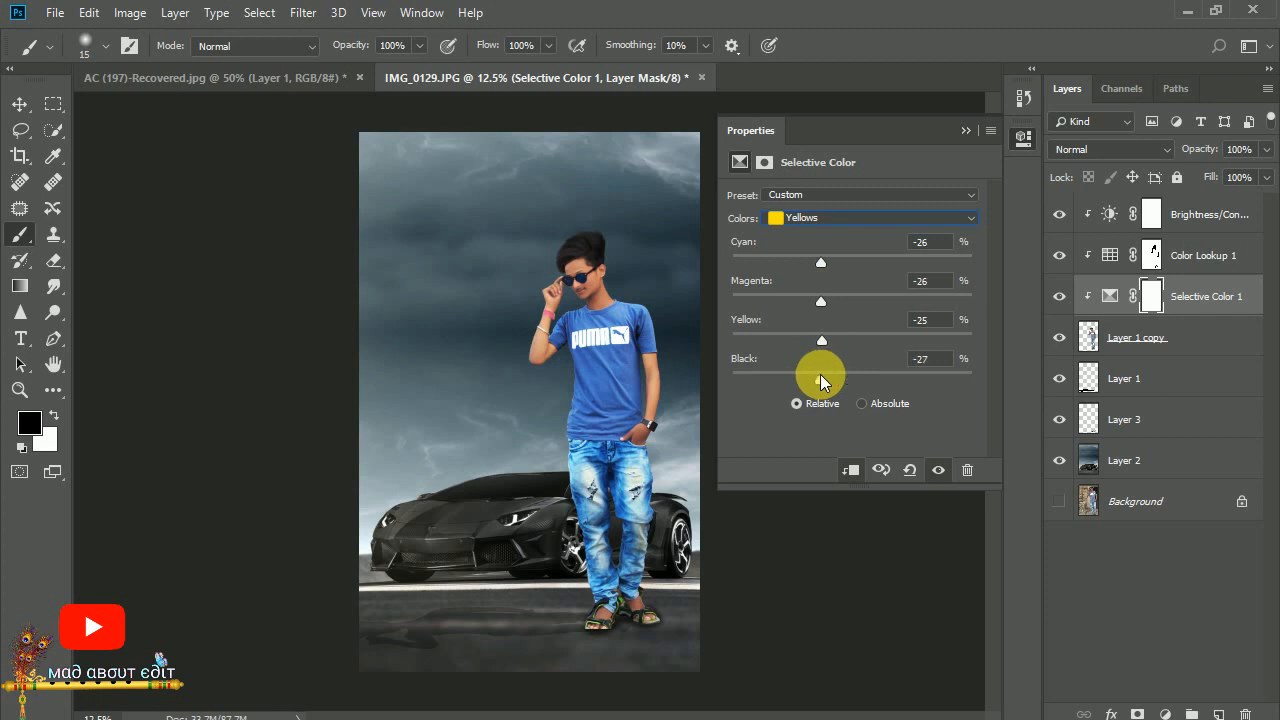
Set the Selective Color Cyans to Cyan +19 and Magenta +20, and raise their Yellow and Black amounts.
click(852, 222)
click(842, 280)
drag(852, 262, 875, 300)
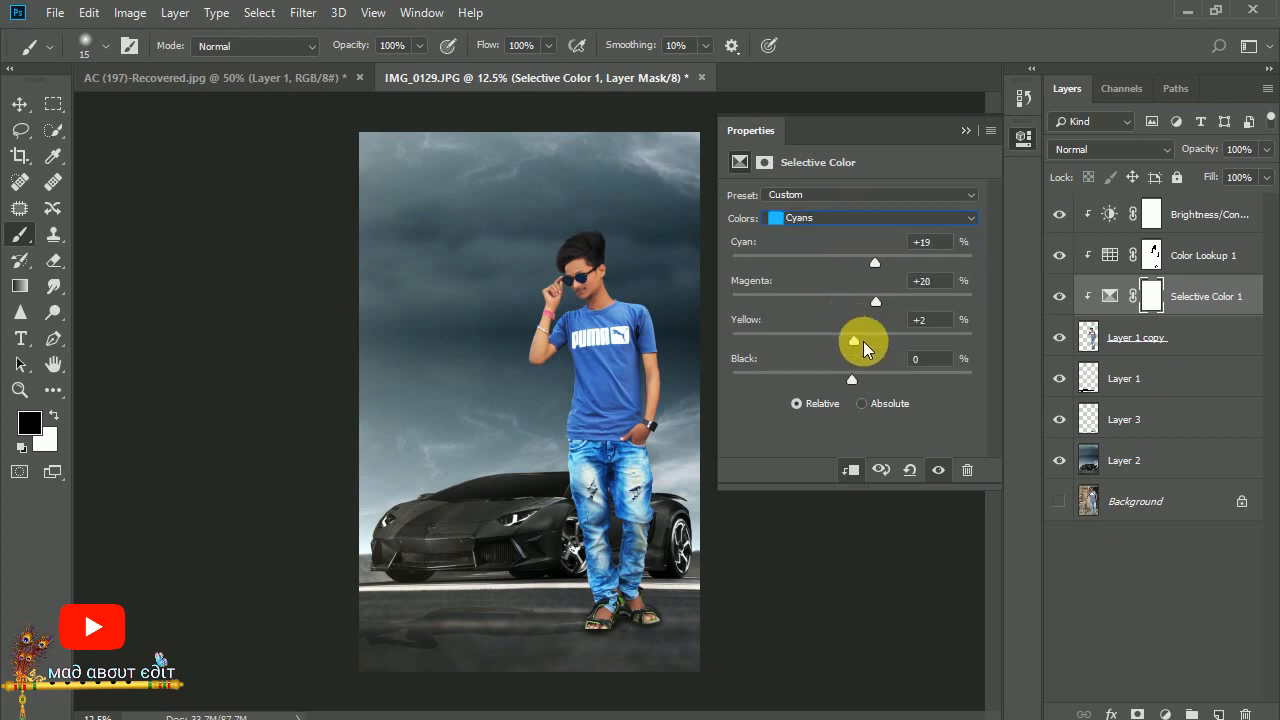
Set the Selective Color Blues to Cyan +17, Magenta +21, Yellow +13 and Black +17.
click(875, 218)
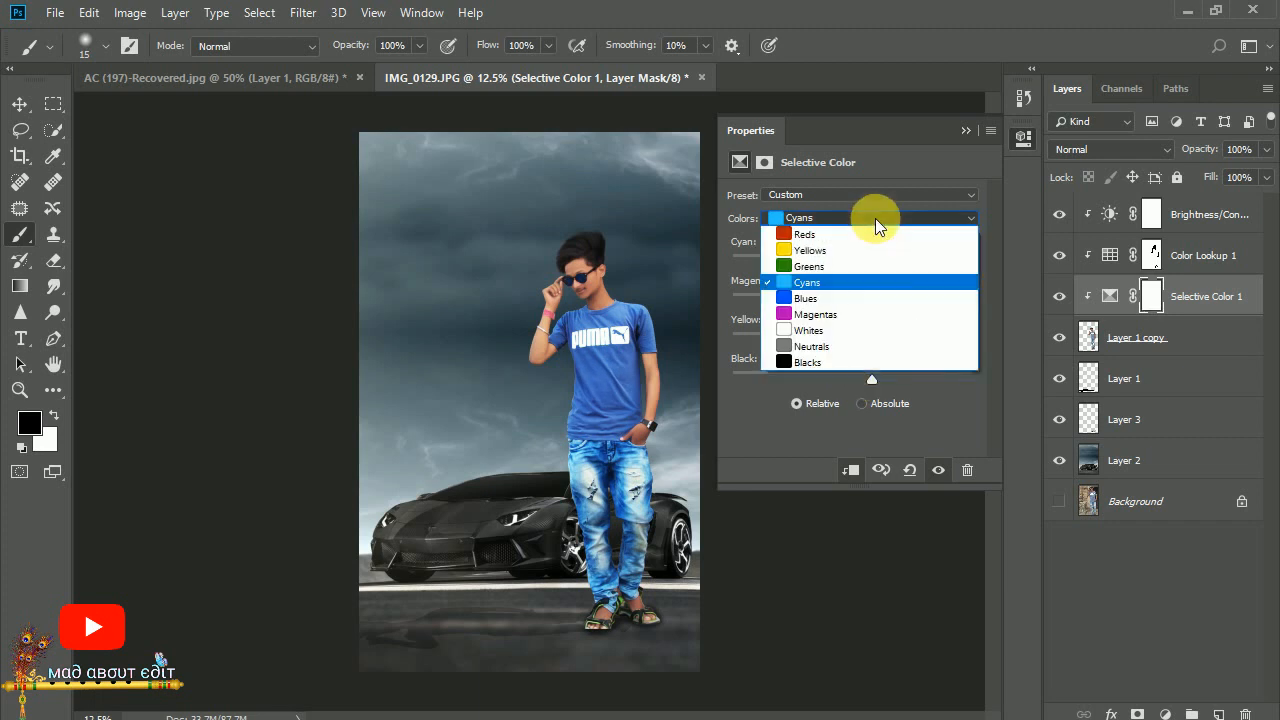
click(854, 296)
drag(851, 264, 870, 264)
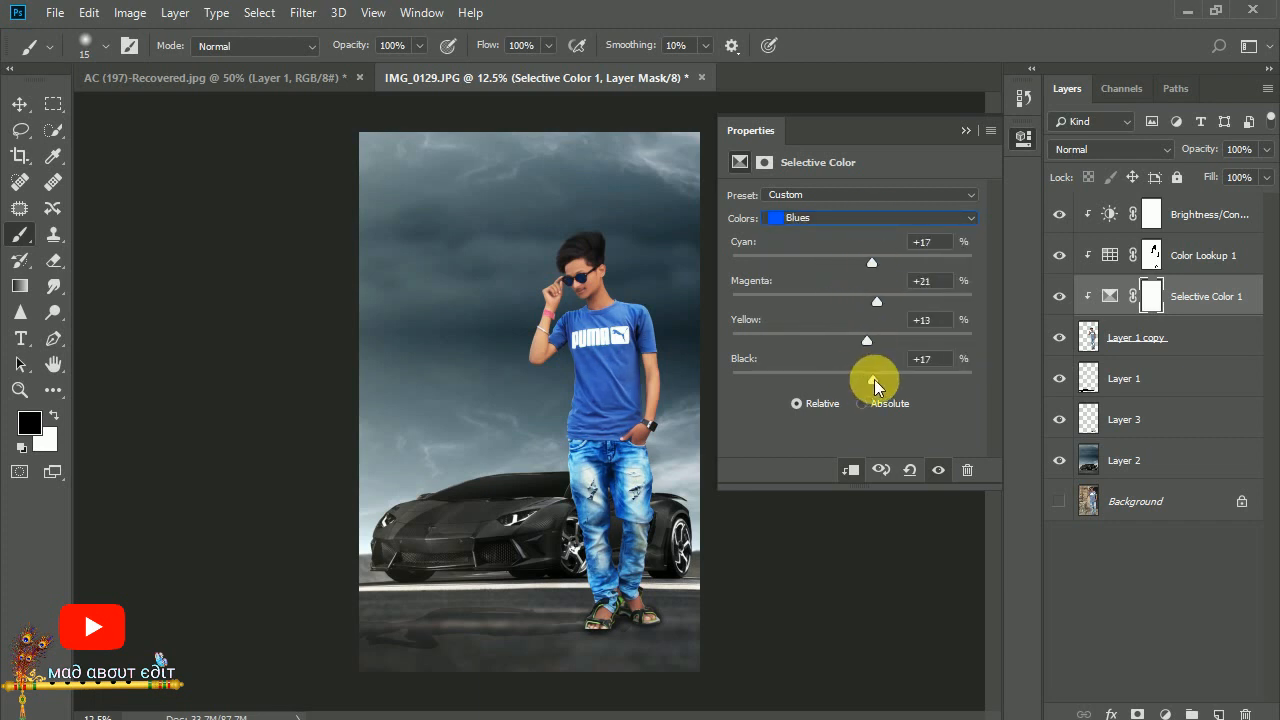
click(965, 131)
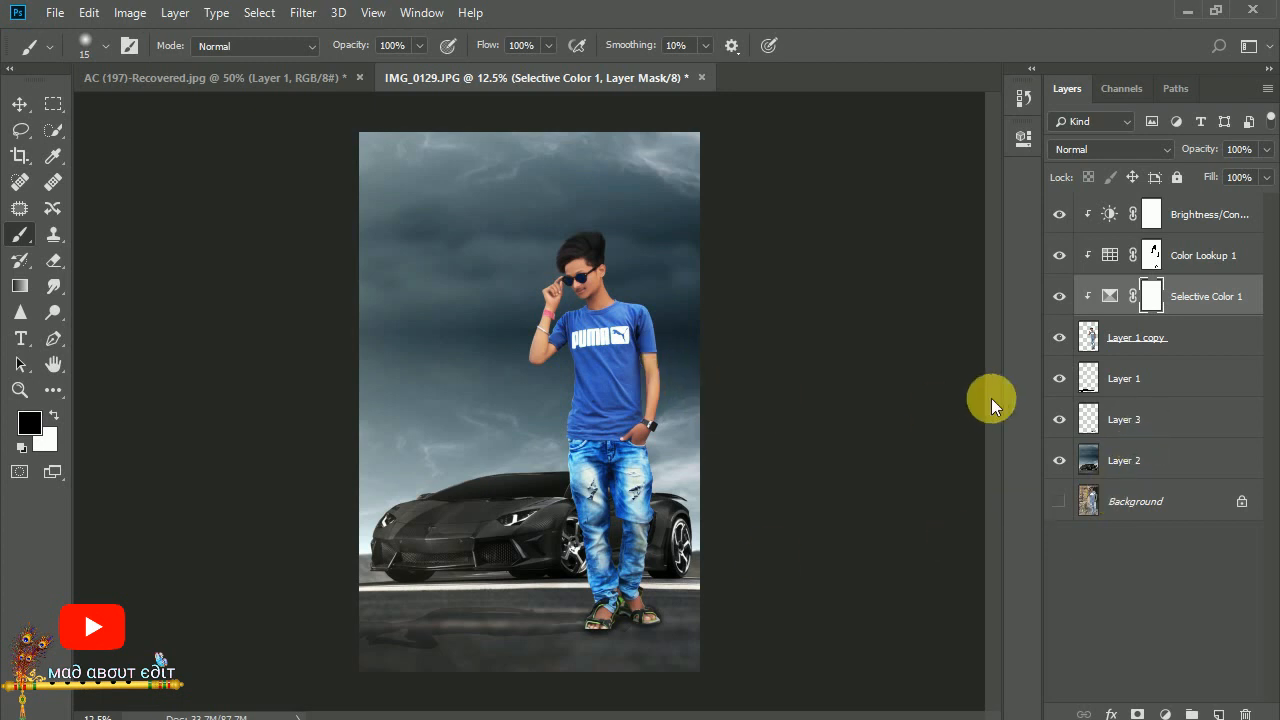
Crop the empty ground off the bottom of the image to just below the man's sandals.
key(c)
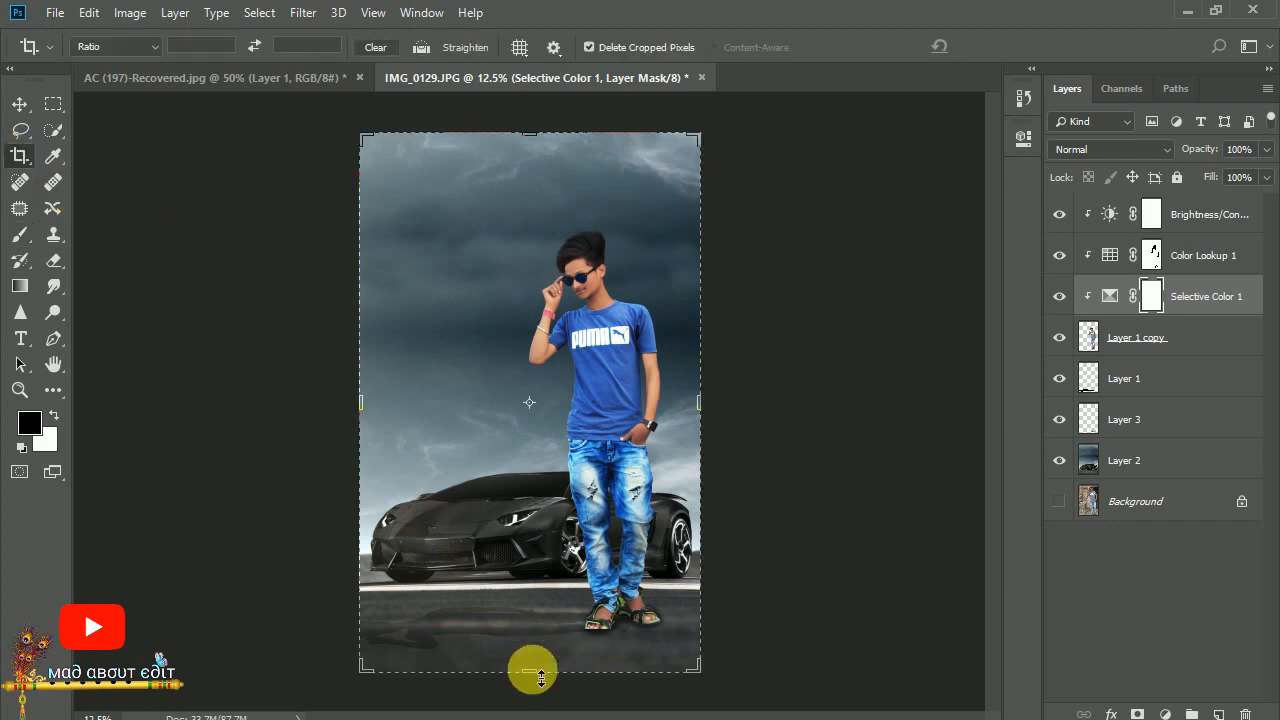
mouse_move(529, 669)
mouse_down()
mouse_move(540, 660)
mouse_move(529, 650)
mouse_up()
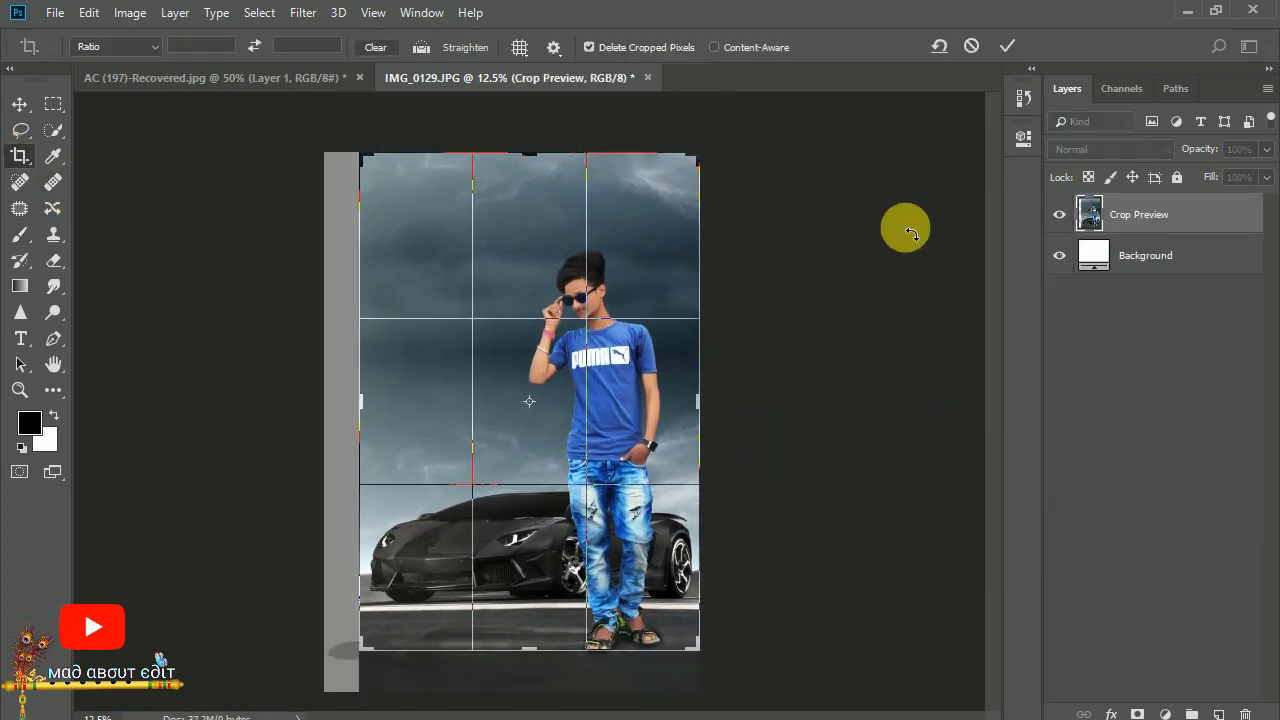
click(1004, 50)
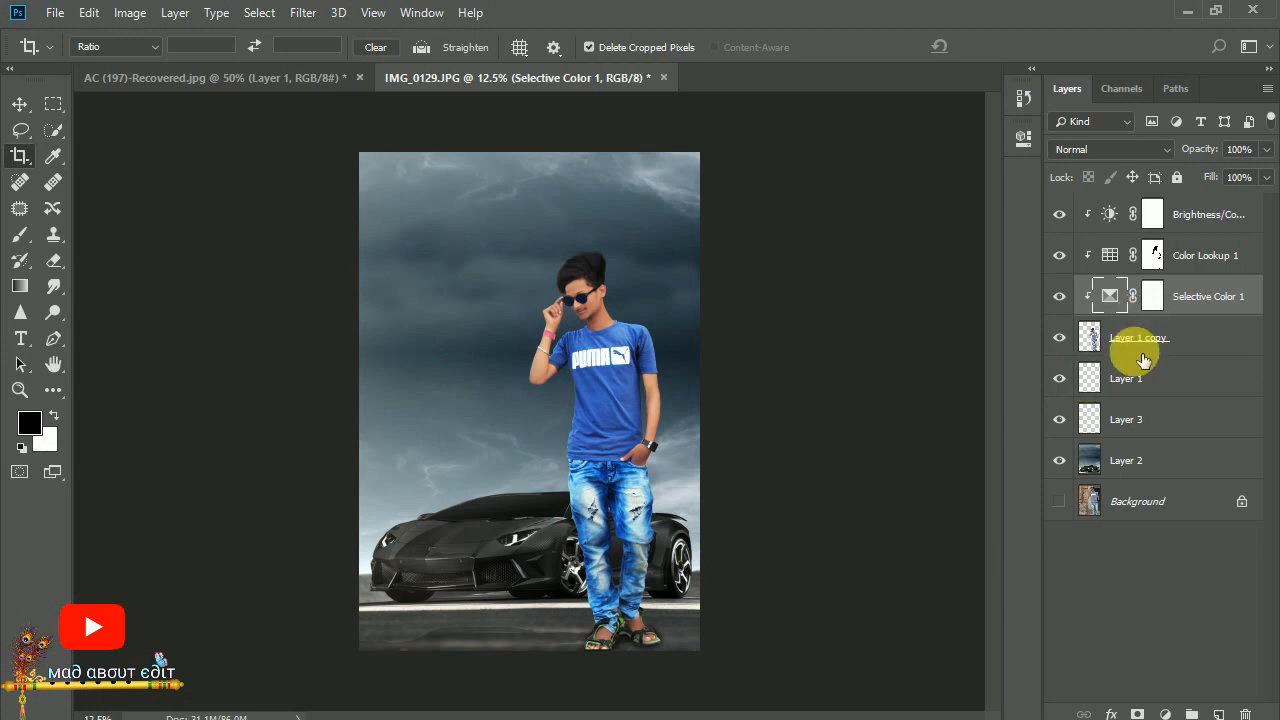
Paint a soft black shadow on Layer 3 below the man's feet with a 492 px brush.
click(1125, 419)
click(21, 238)
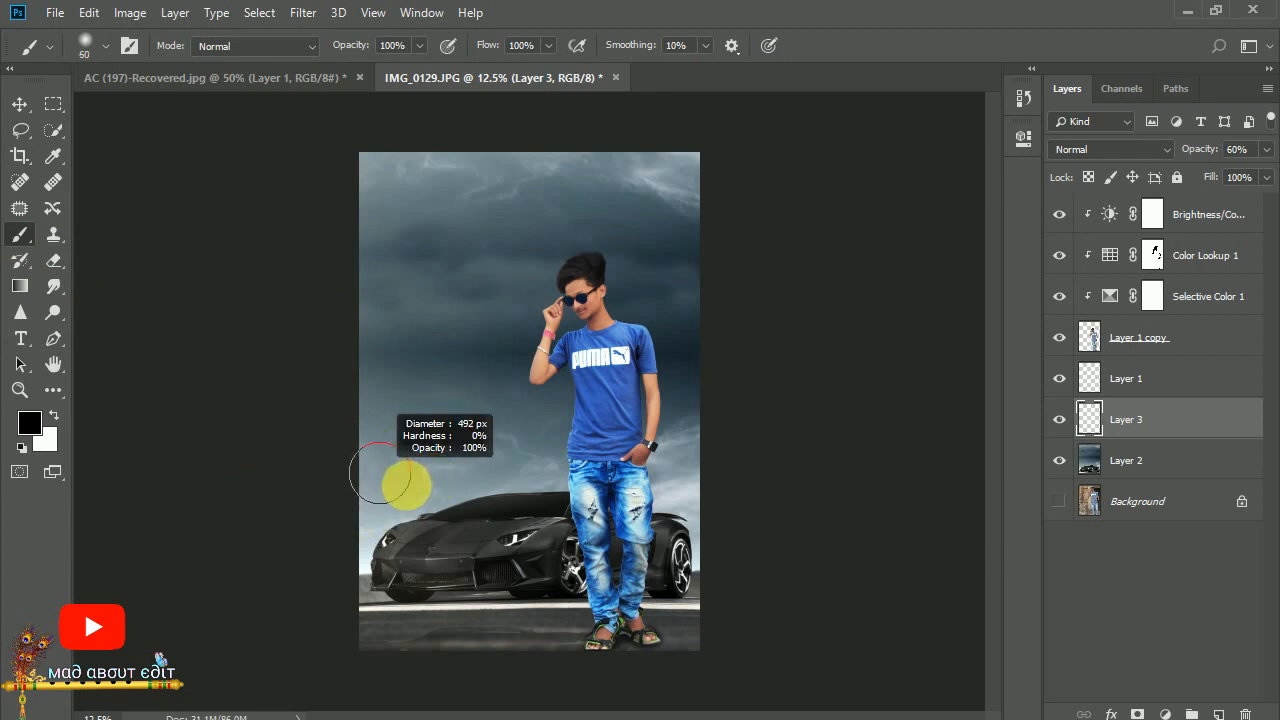
drag(380, 473, 407, 485)
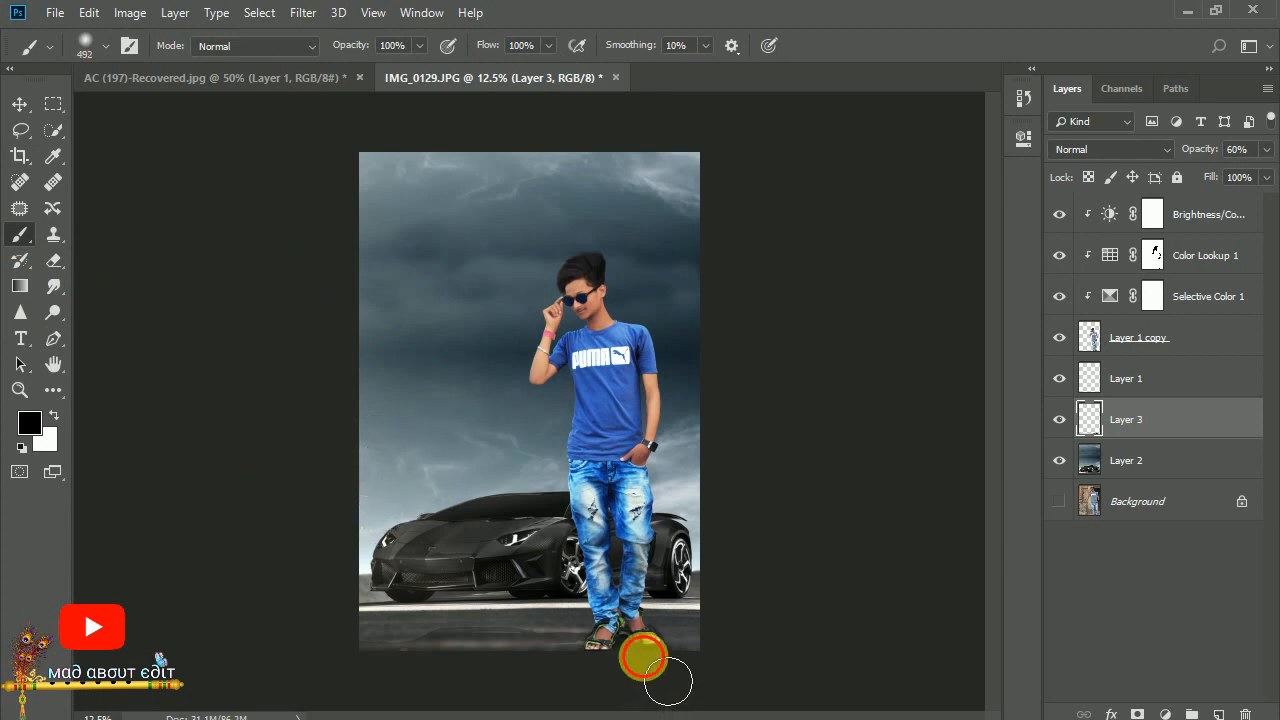
click(20, 104)
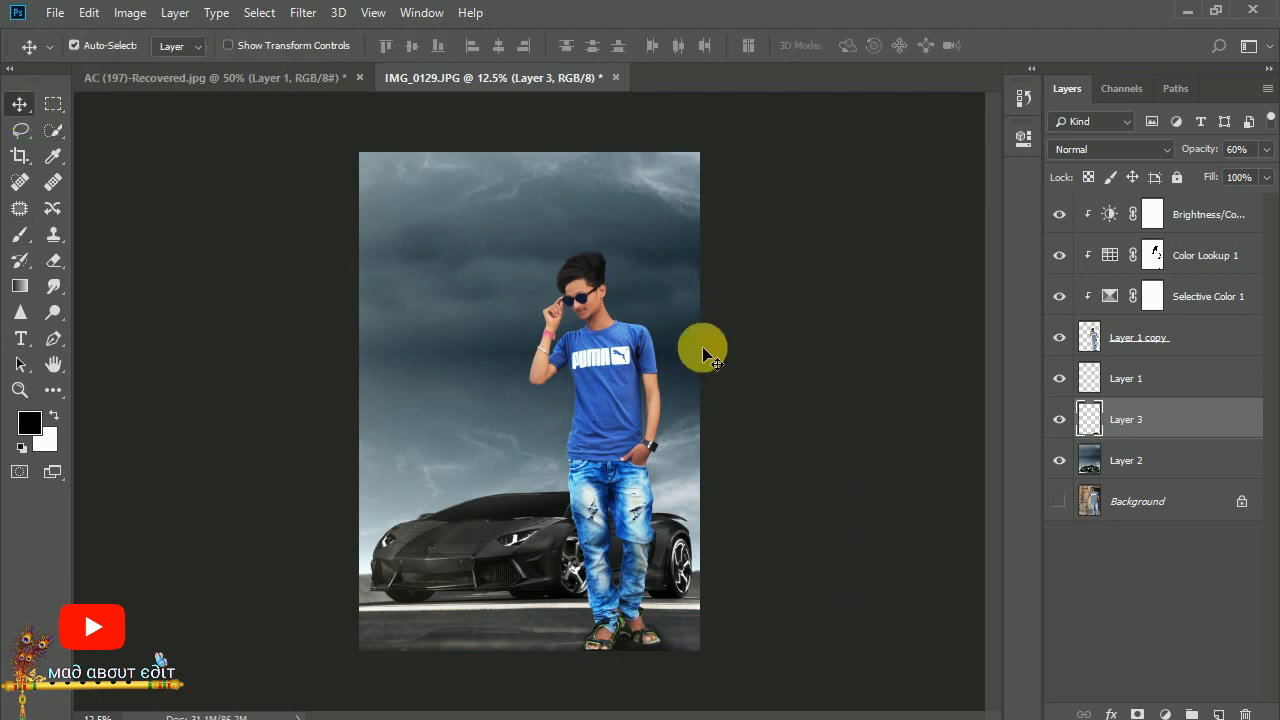
Set the brightness of the existing Brightness/Contrast adjustment to -19.
double_click(1109, 214)
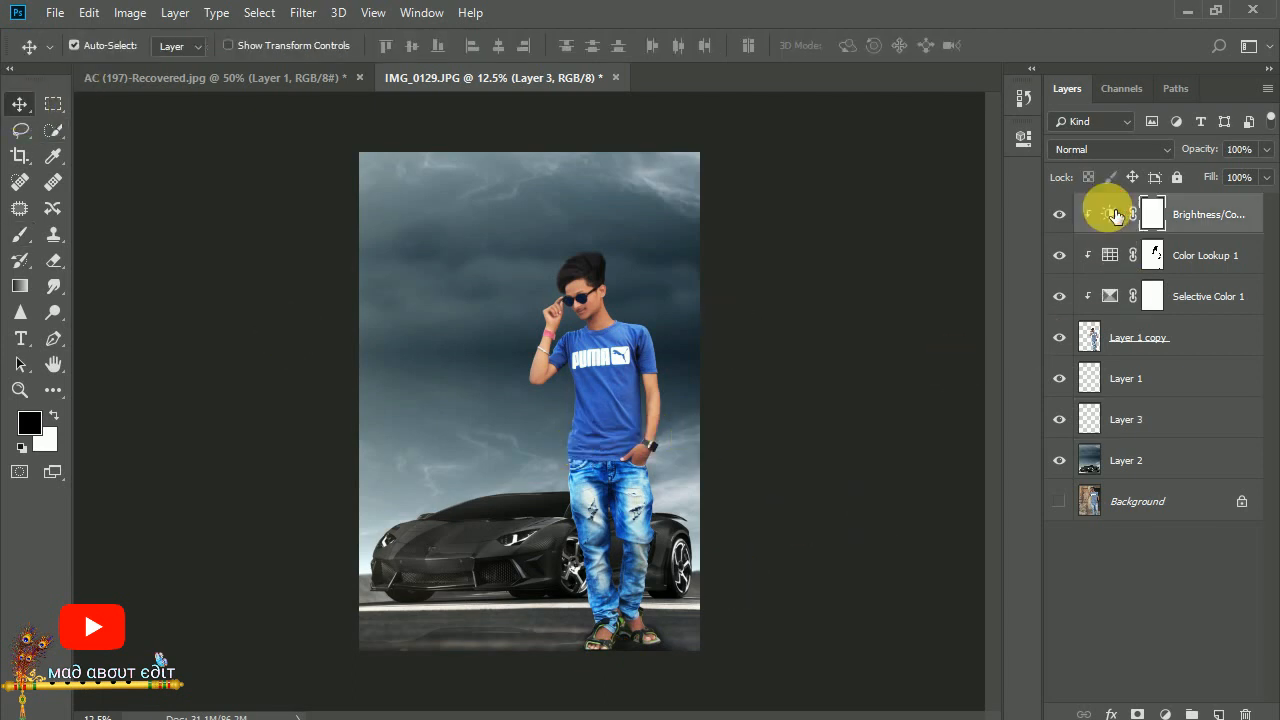
mouse_move(847, 245)
mouse_down()
mouse_move(827, 244)
mouse_move(839, 246)
mouse_up()
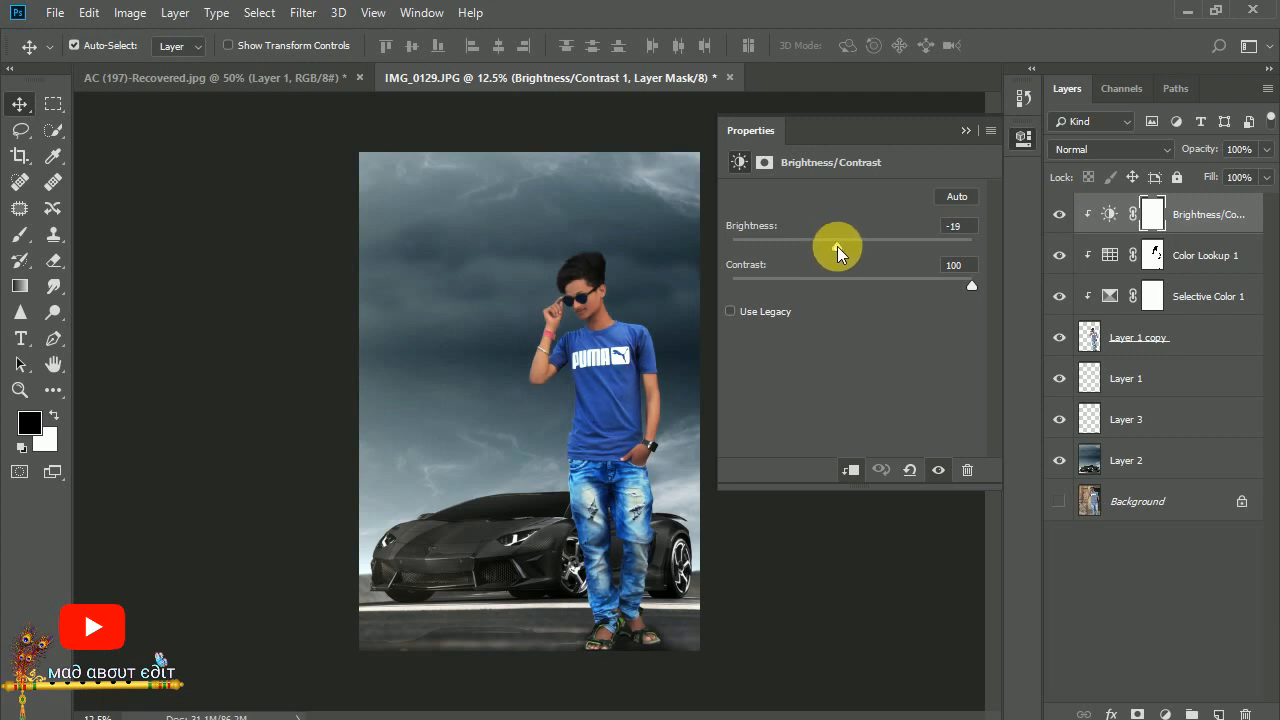
click(966, 131)
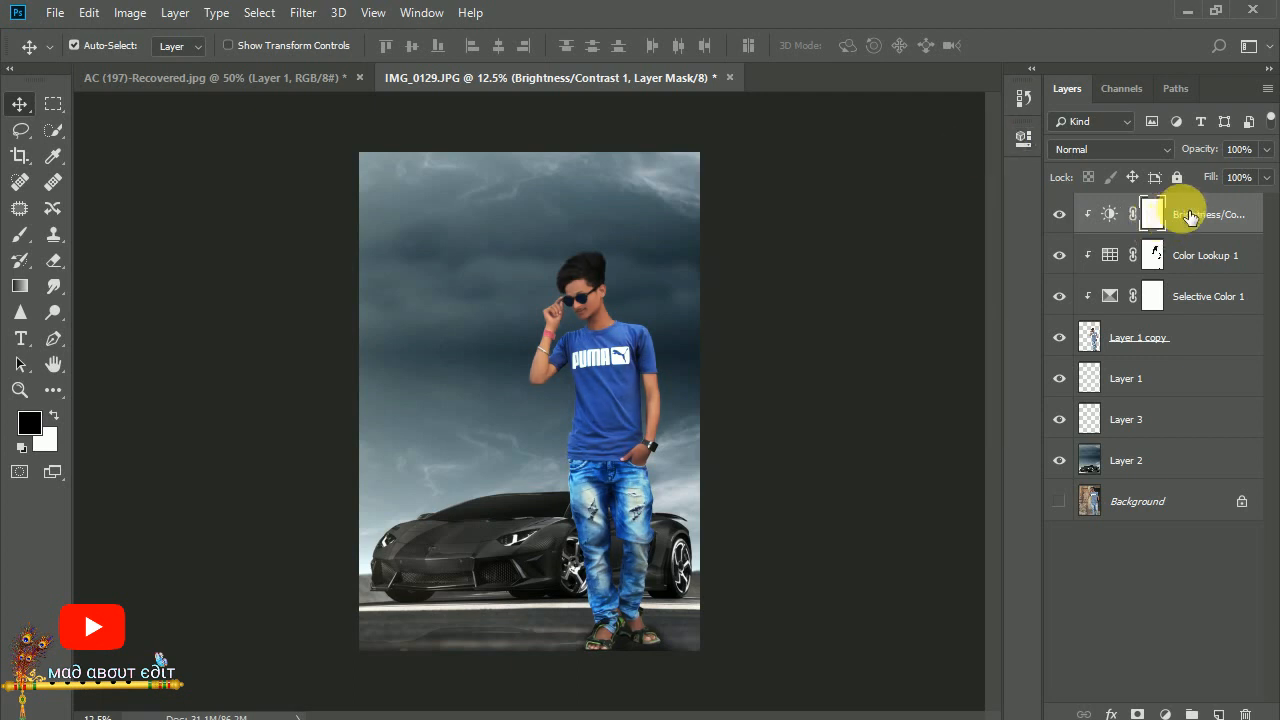
Add a Color Balance adjustment above Layer 1 copy with midtones at Cyan-Red -24 and Yellow-Blue +10.
click(1170, 343)
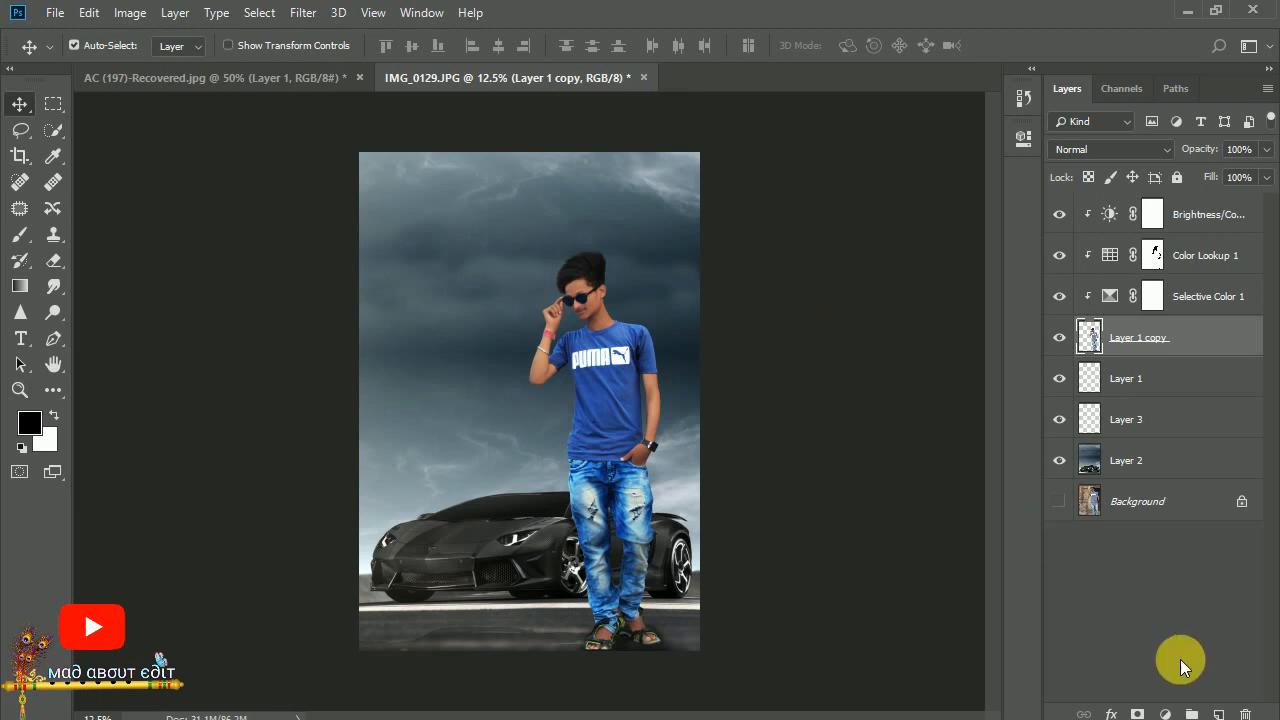
click(1165, 714)
click(1172, 531)
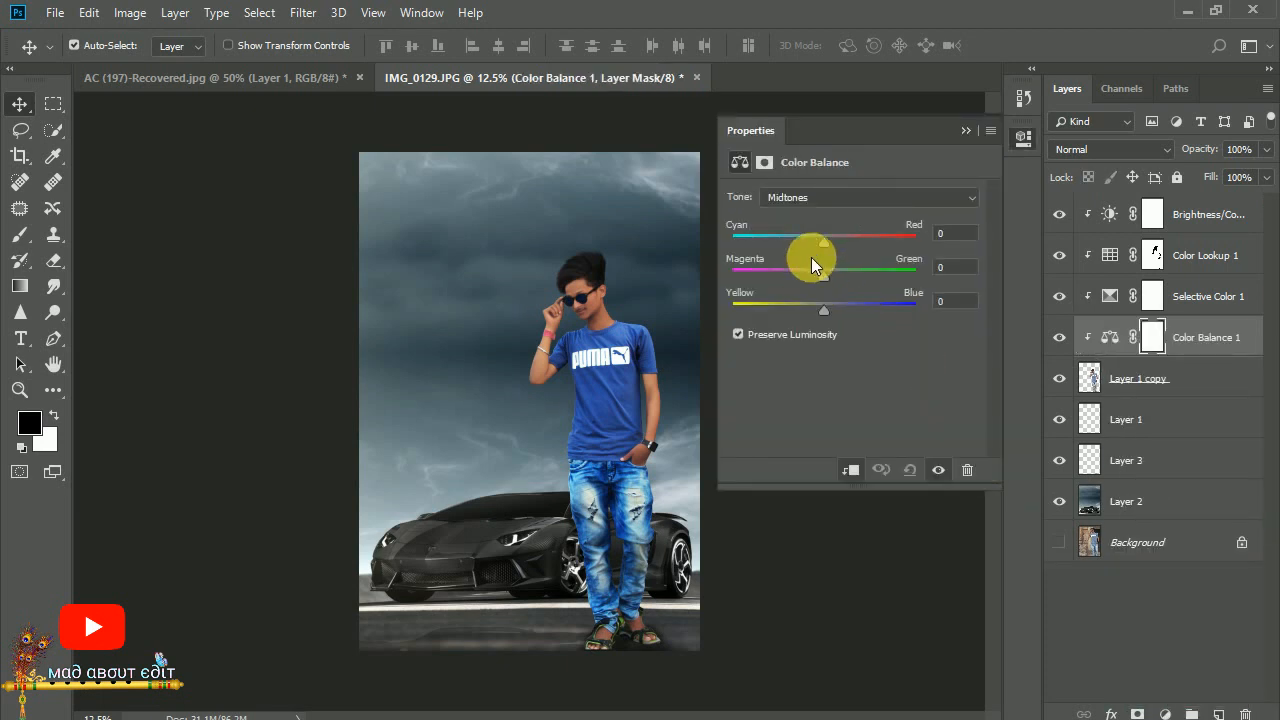
drag(810, 243, 802, 242)
drag(824, 305, 838, 303)
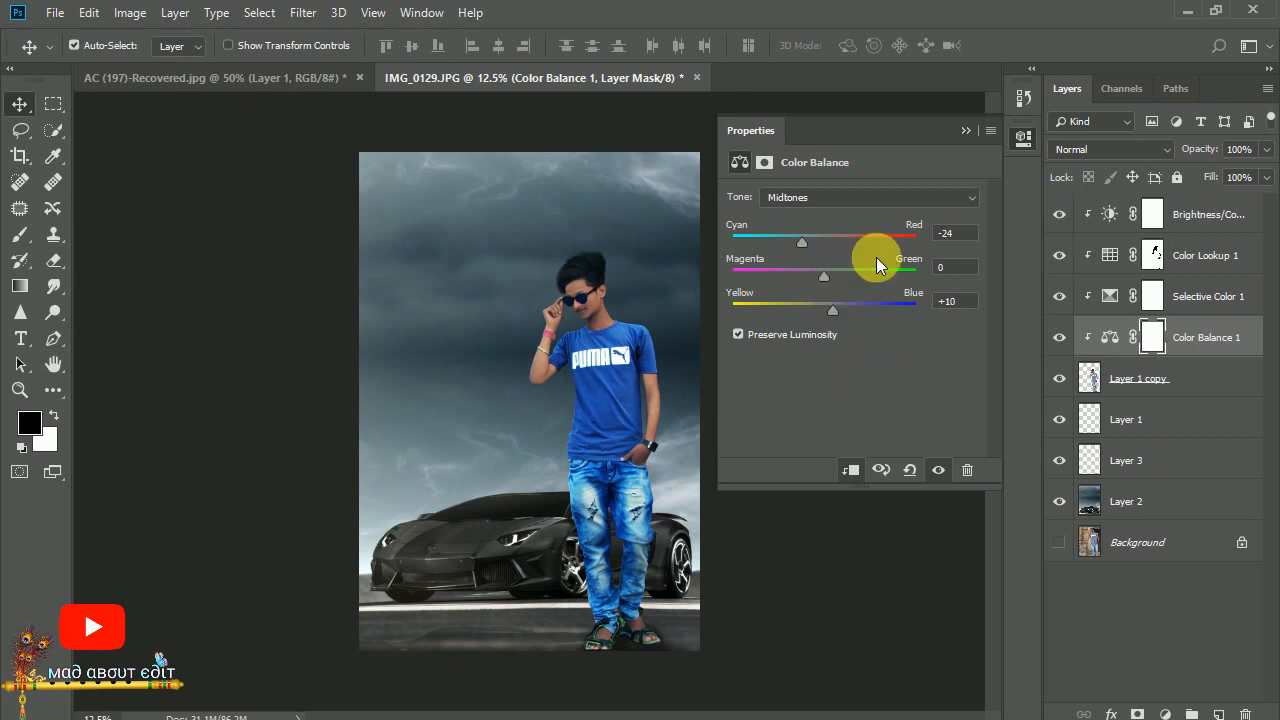
Shift the Color Balance shadows toward cyan, adjust its highlights, and set the adjustment layer's opacity to 55%.
click(820, 205)
click(817, 214)
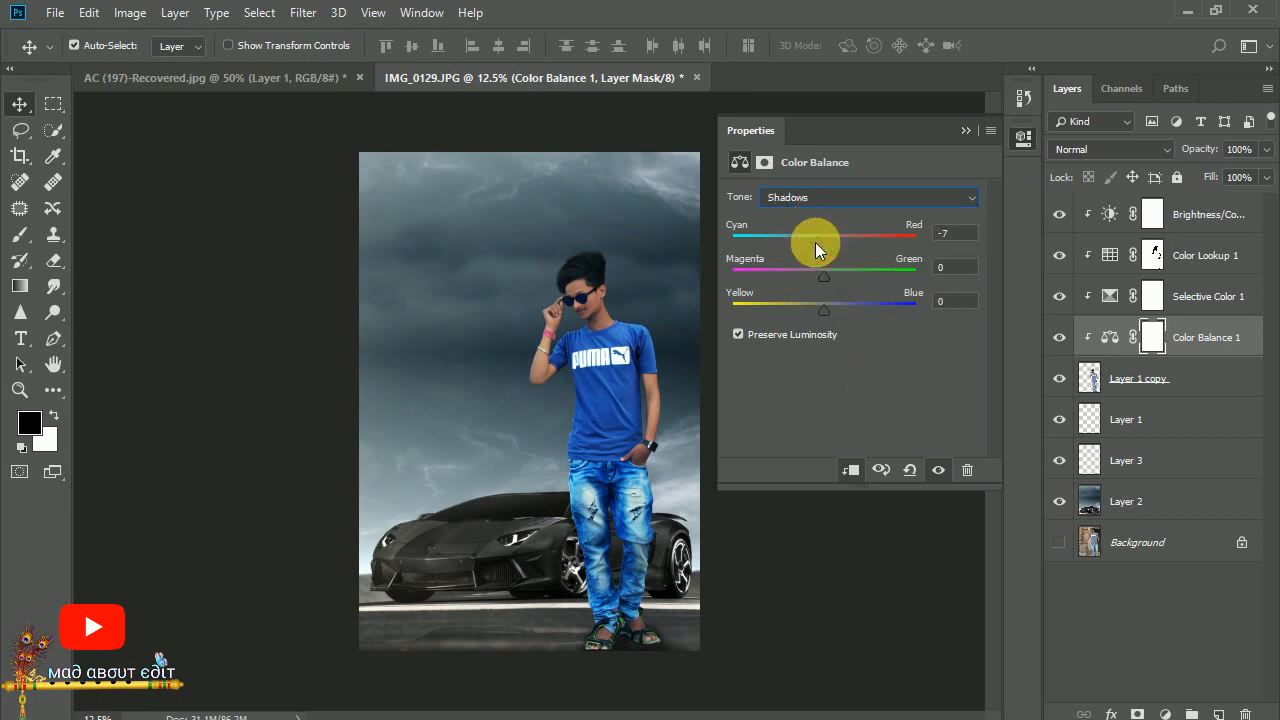
click(838, 199)
click(840, 247)
click(966, 131)
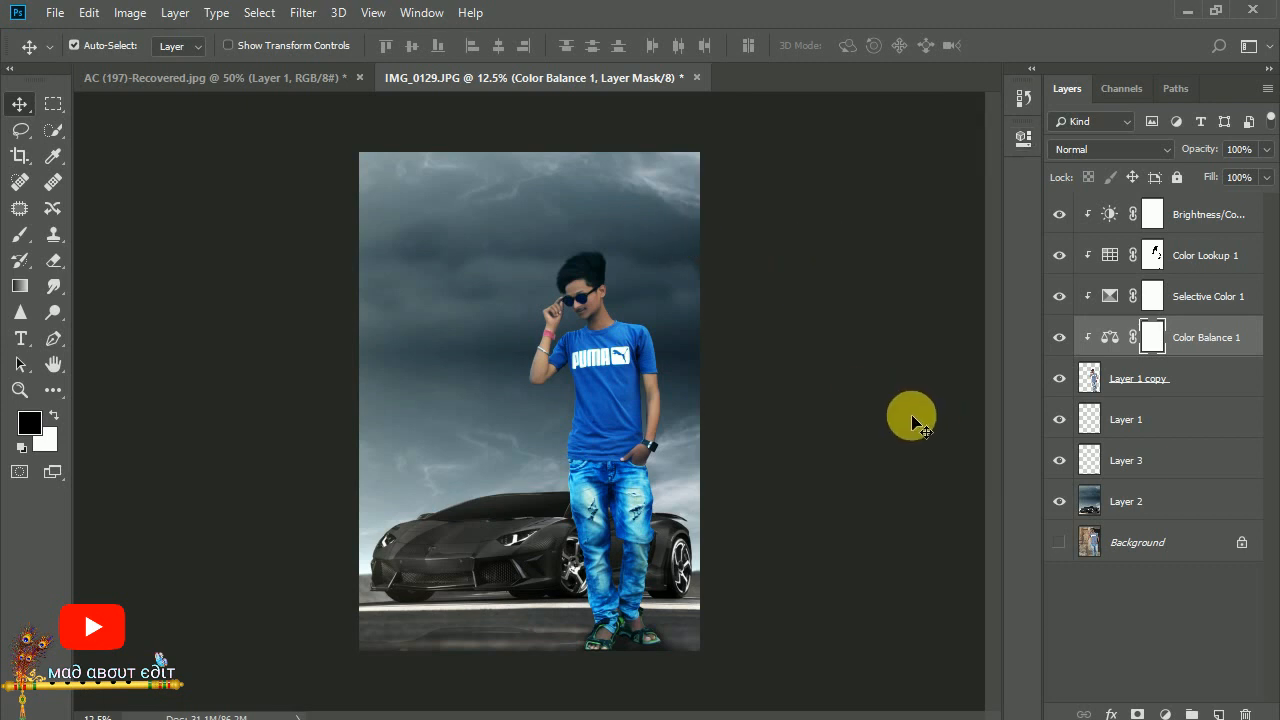
mouse_move(1190, 150)
mouse_down()
mouse_move(1168, 151)
mouse_move(1193, 151)
mouse_up()
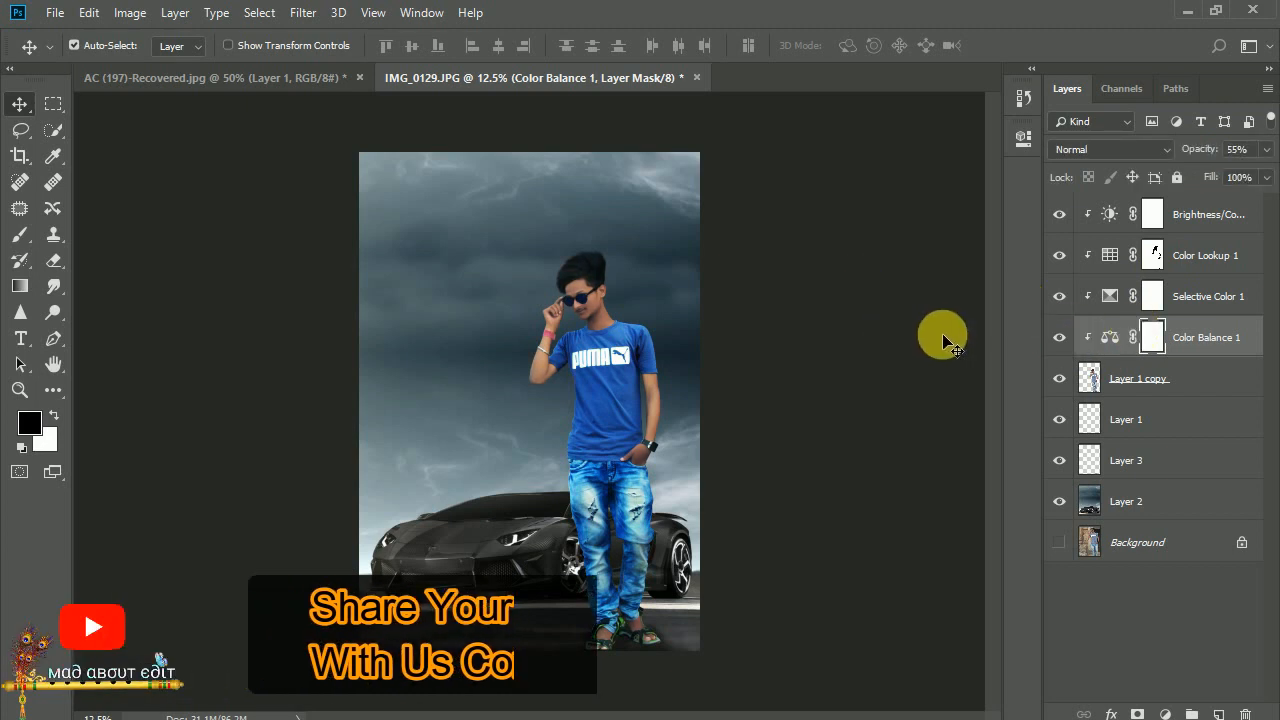
Create a new layer named "car light" directly above Layer 2.
click(1153, 505)
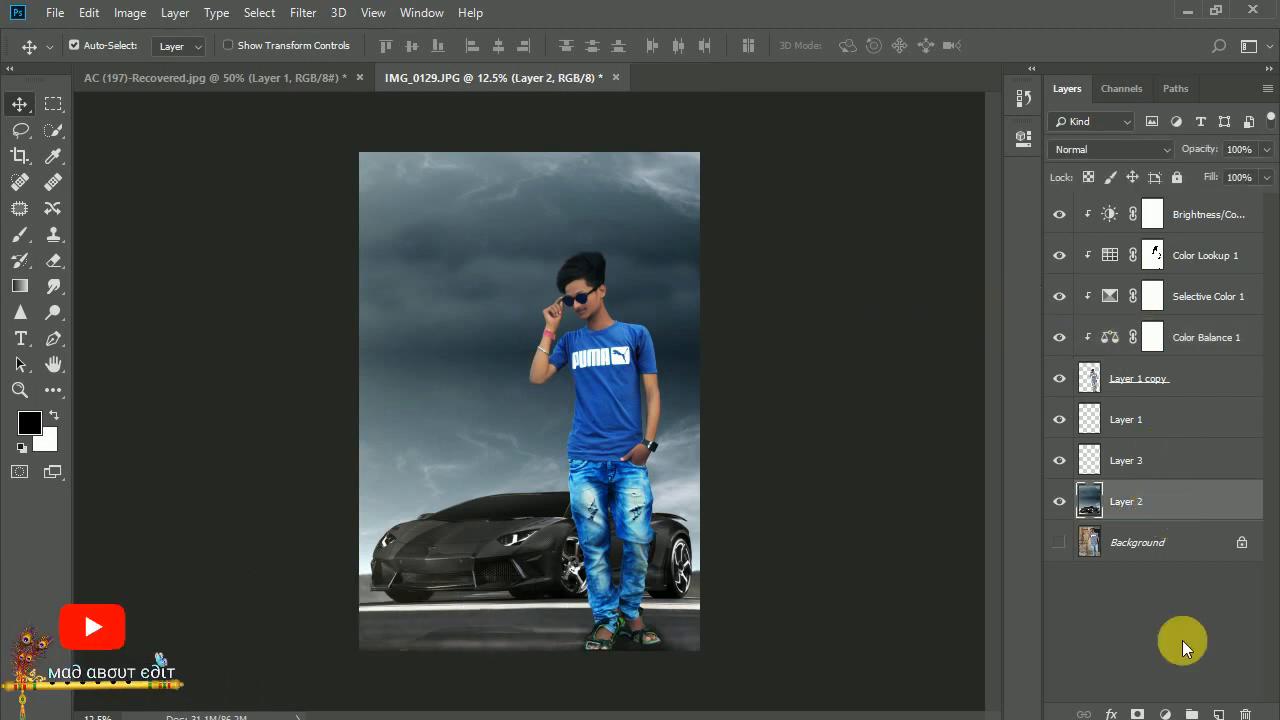
click(1220, 714)
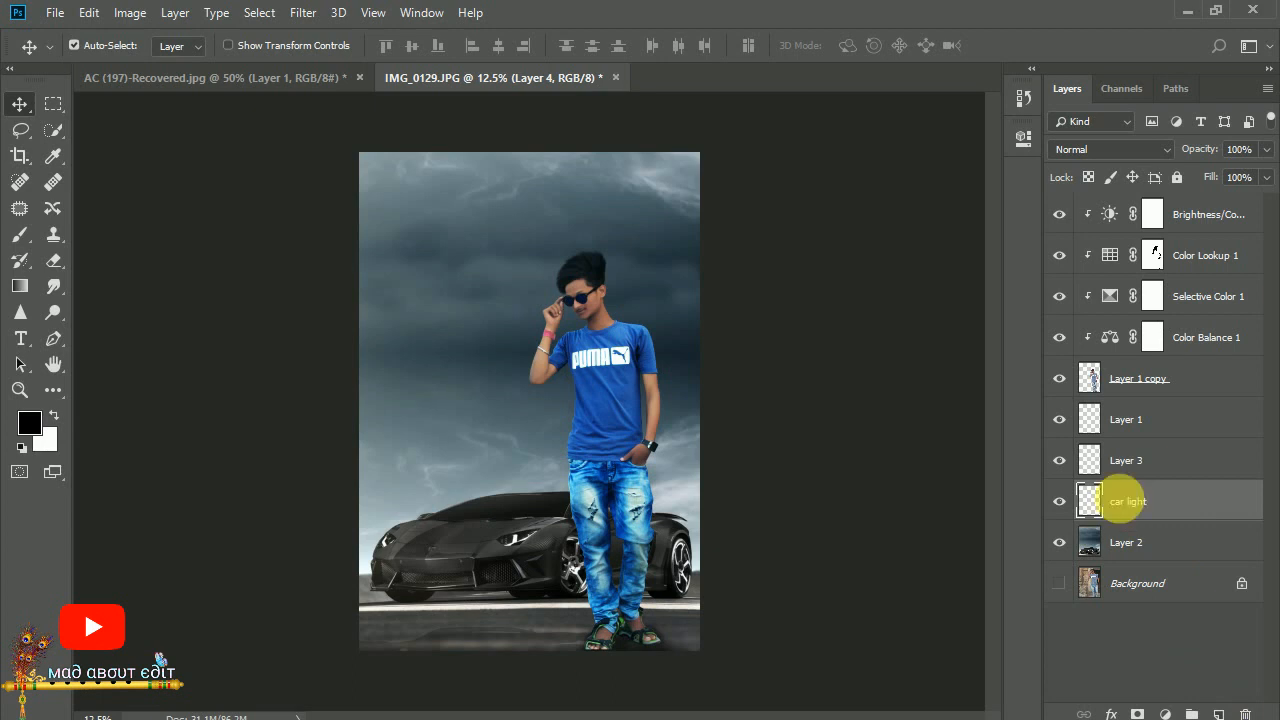
Paint a soft yellow glow over both car headlights on the car light layer with a 492 px brush.
click(20, 240)
click(29, 422)
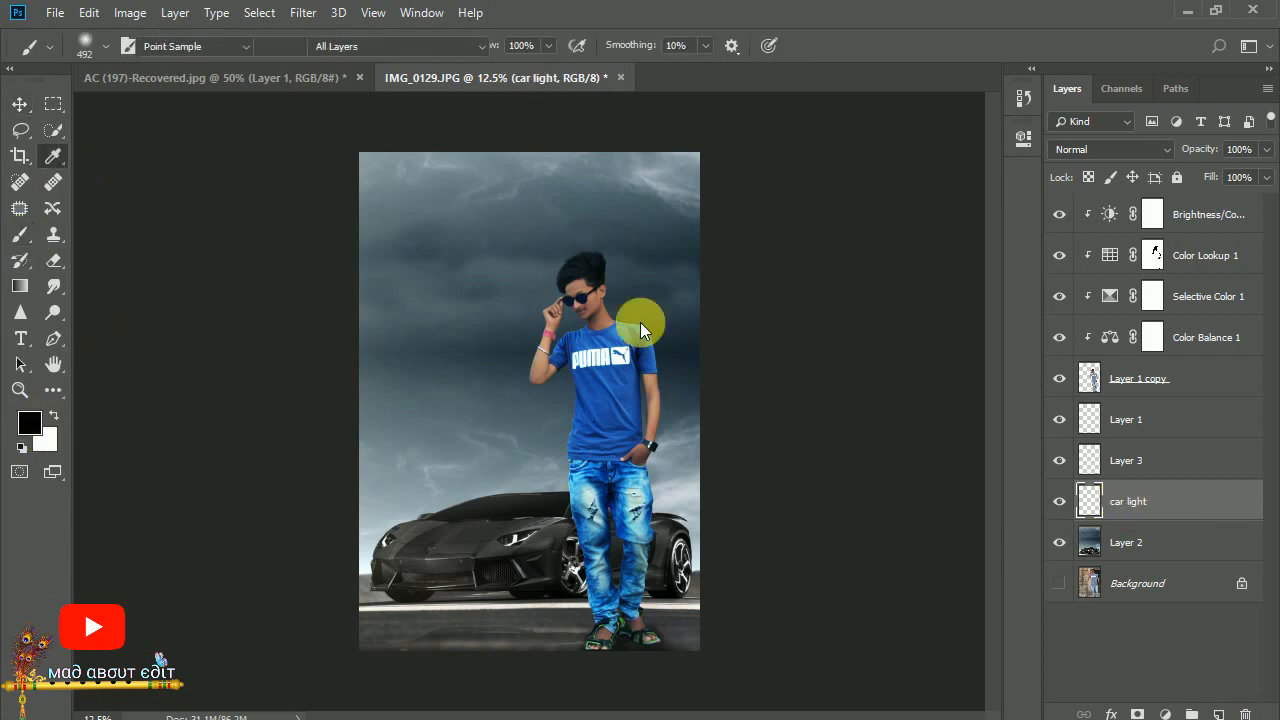
drag(655, 292, 651, 352)
click(625, 142)
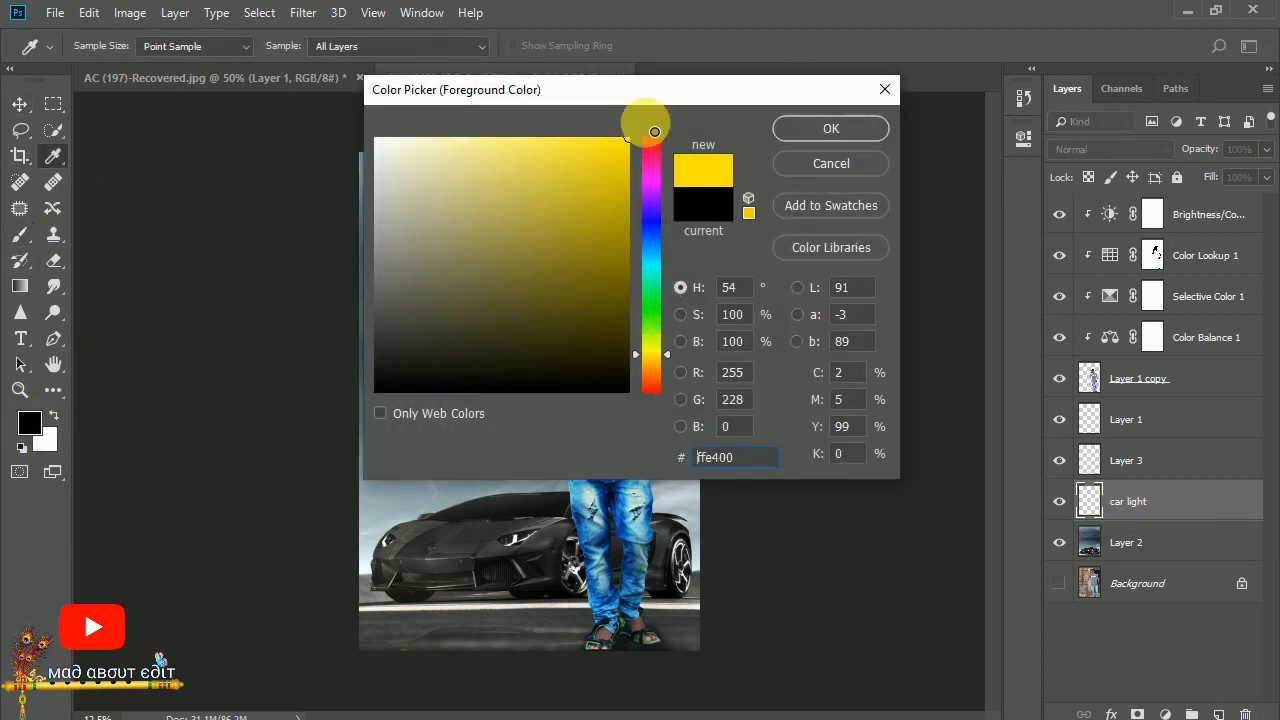
click(831, 128)
click(390, 544)
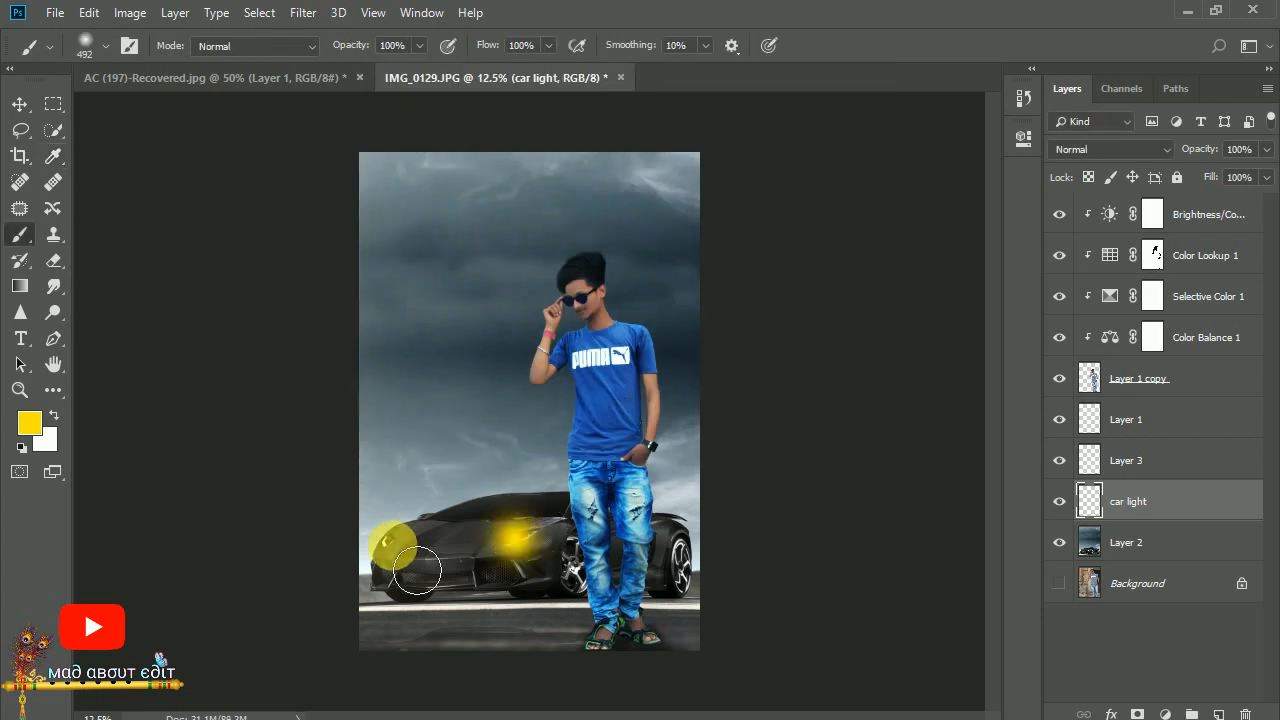
Set the car light layer's blend mode to Screen.
click(1112, 149)
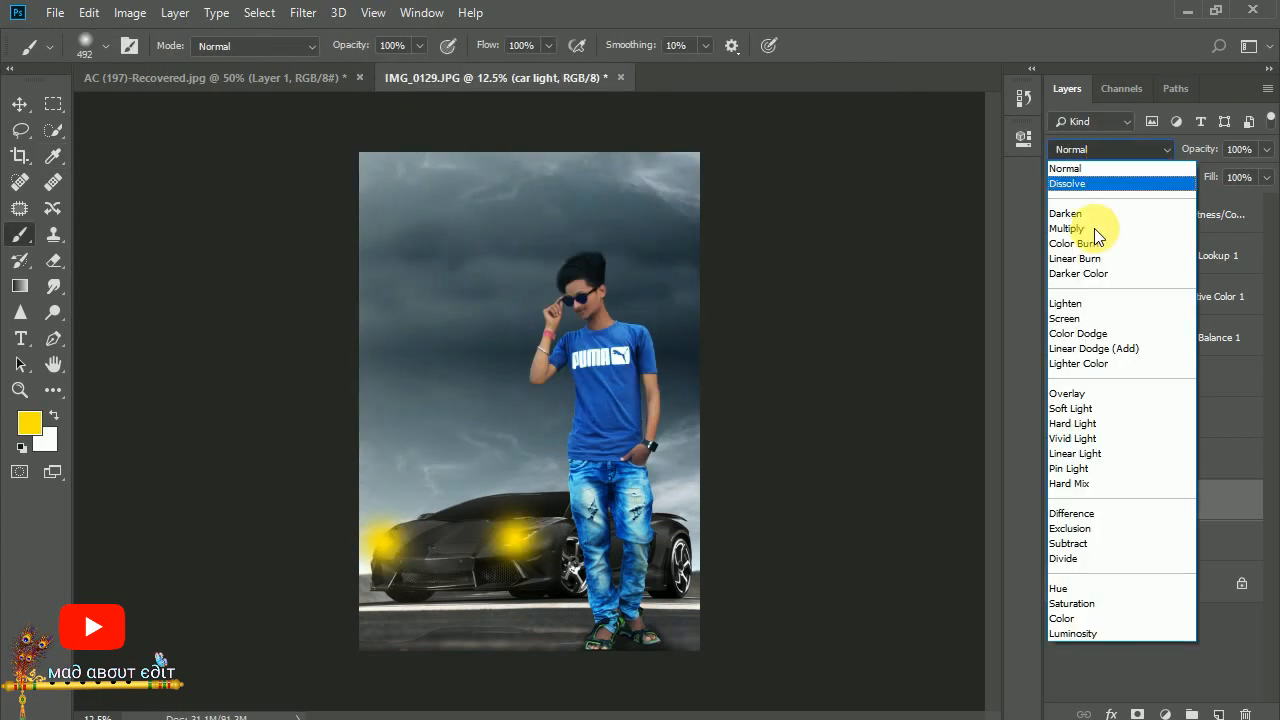
click(1145, 318)
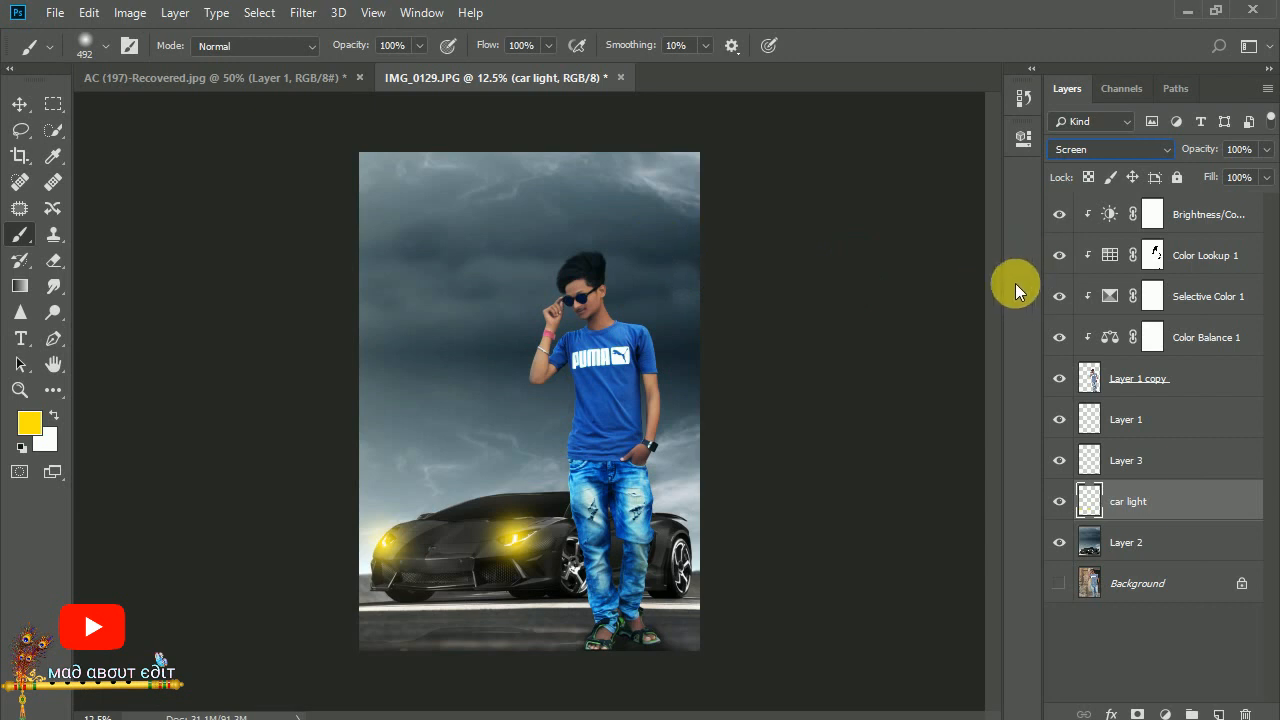
Add a Vibrance adjustment clipped to Layer 2 and strongly raise the background's color intensity.
click(1120, 538)
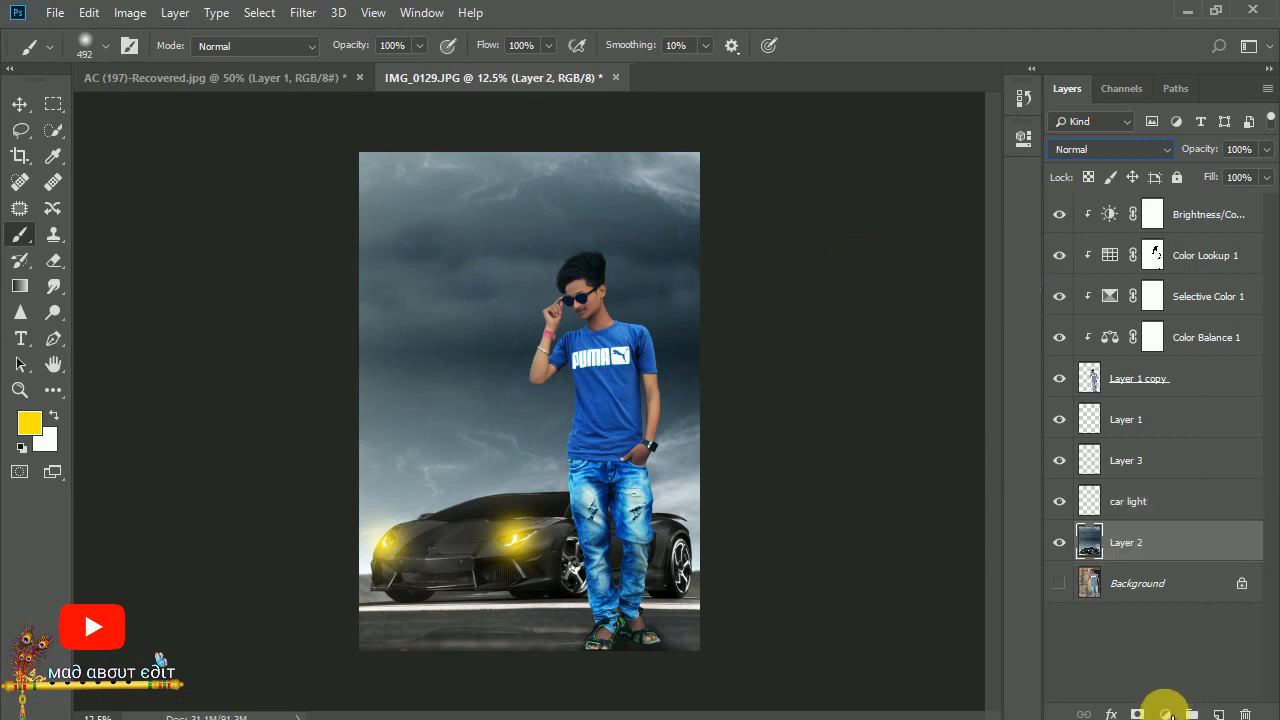
click(1165, 714)
click(1160, 503)
click(850, 469)
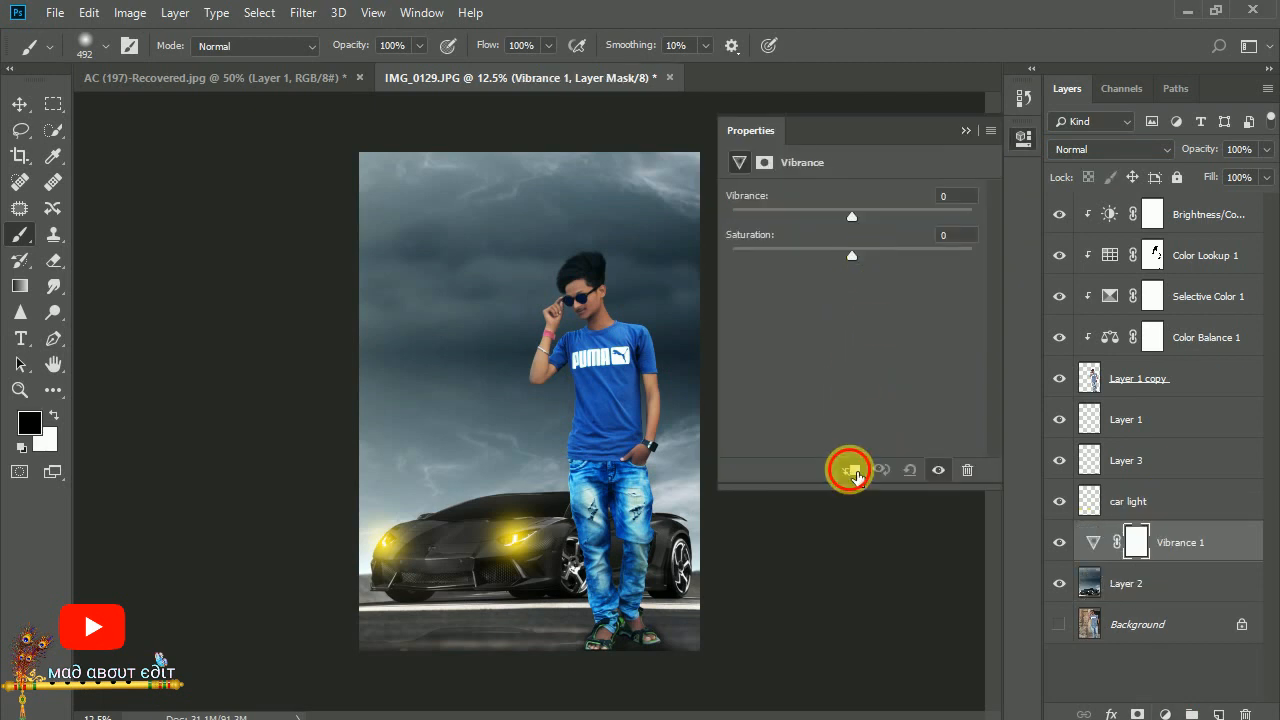
drag(852, 250, 953, 259)
click(965, 131)
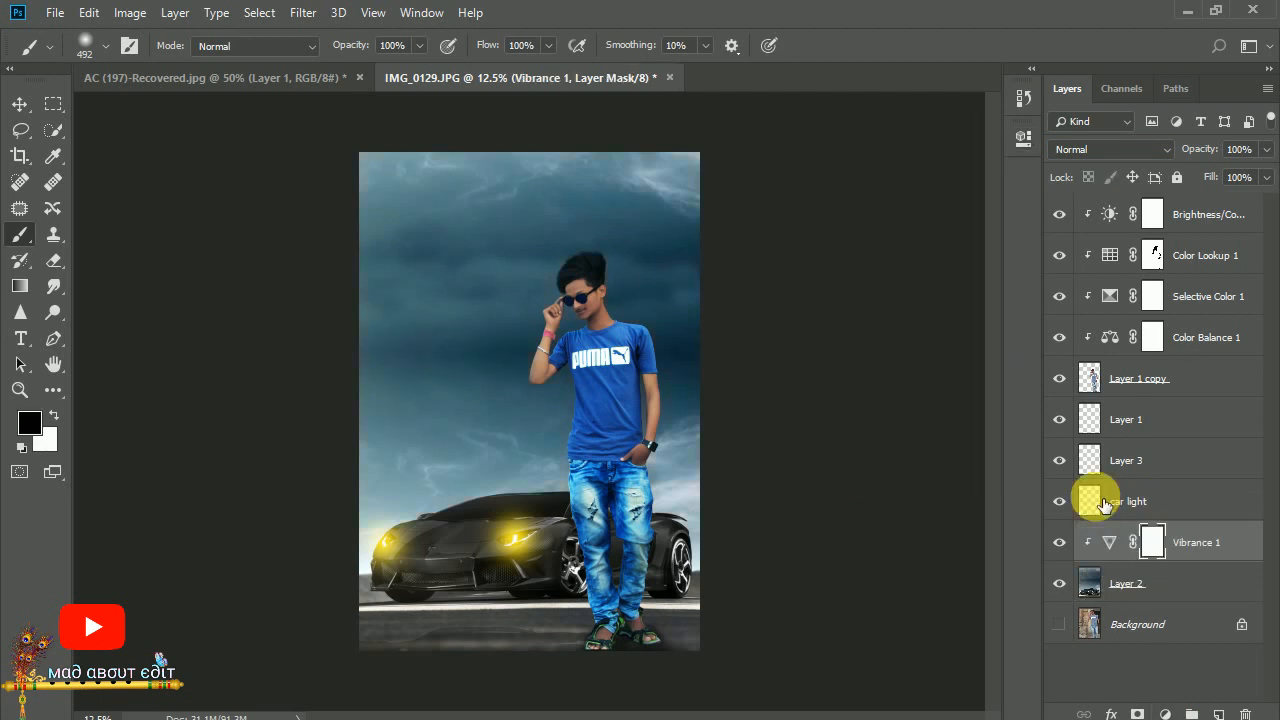
Add a Brightness/Contrast adjustment clipped directly to Layer 2 with brightness -32 and contrast 89.
click(1212, 580)
click(1164, 714)
click(1190, 425)
drag(852, 245, 952, 290)
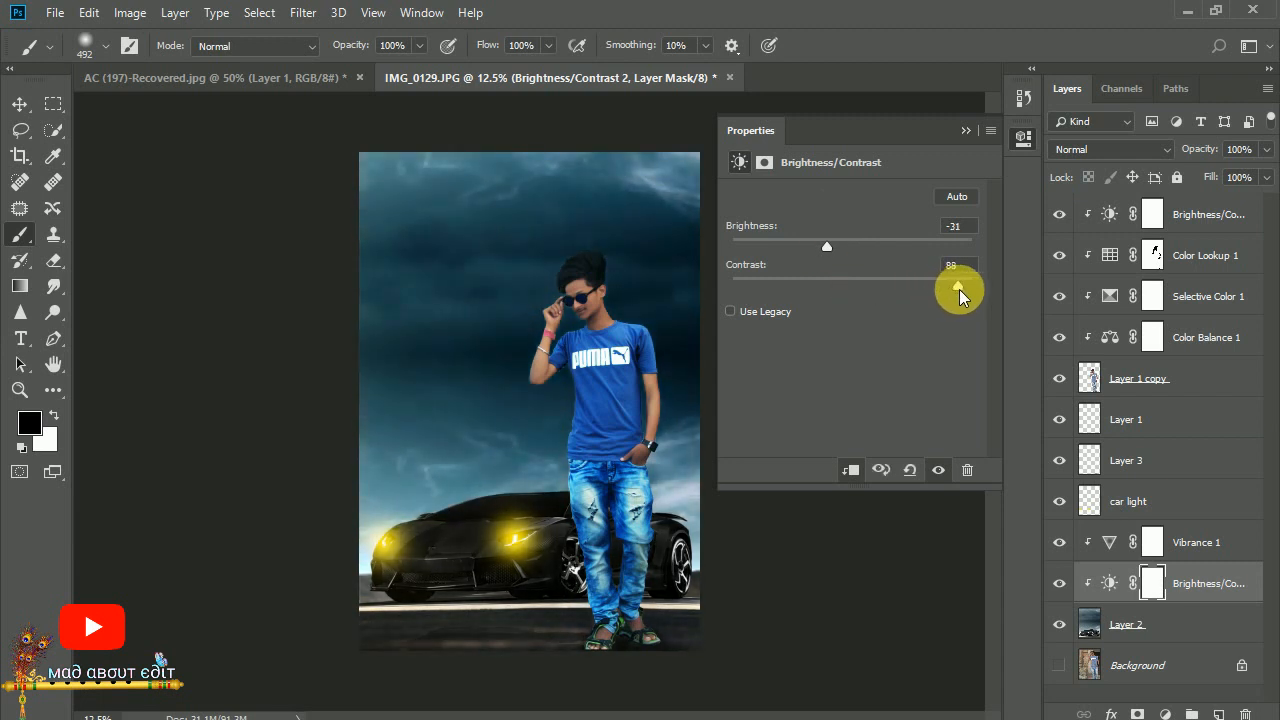
drag(830, 245, 838, 247)
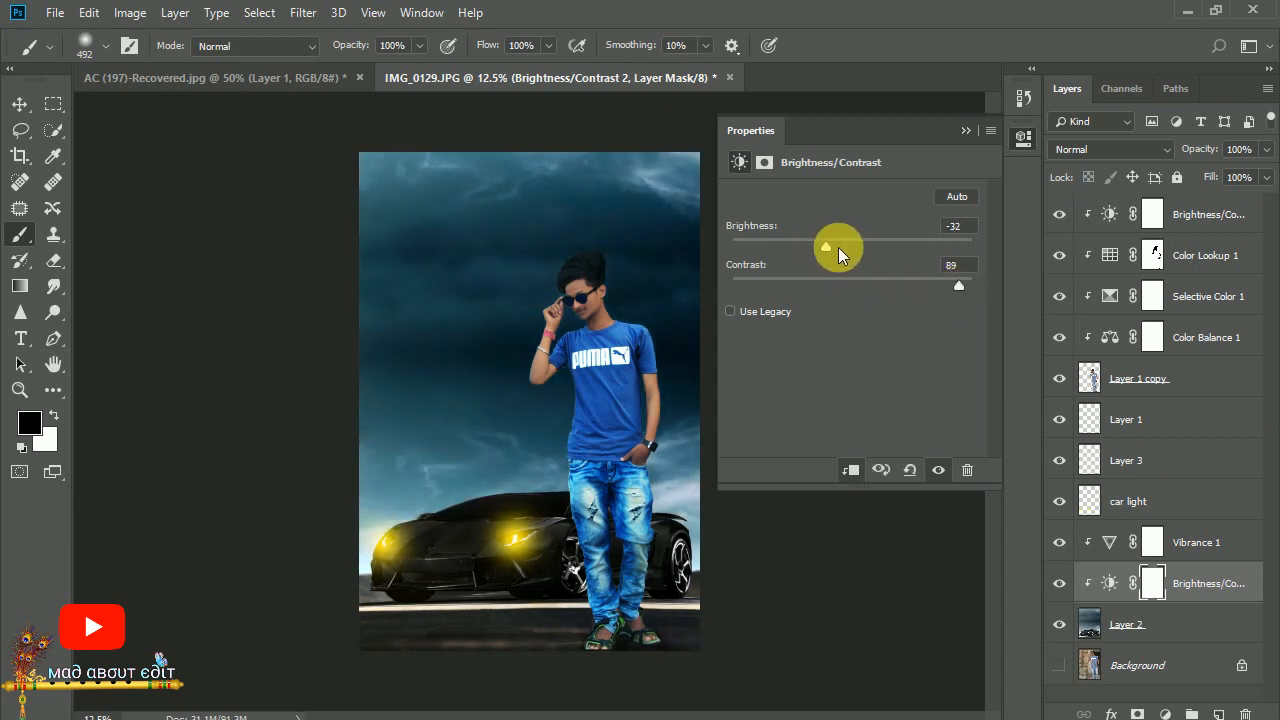
click(963, 128)
Set up the Smudge tool with a 90 px scattered hair brush at 50% strength.
key(ctrl+plus)
key(ctrl+plus)
key(ctrl+plus)
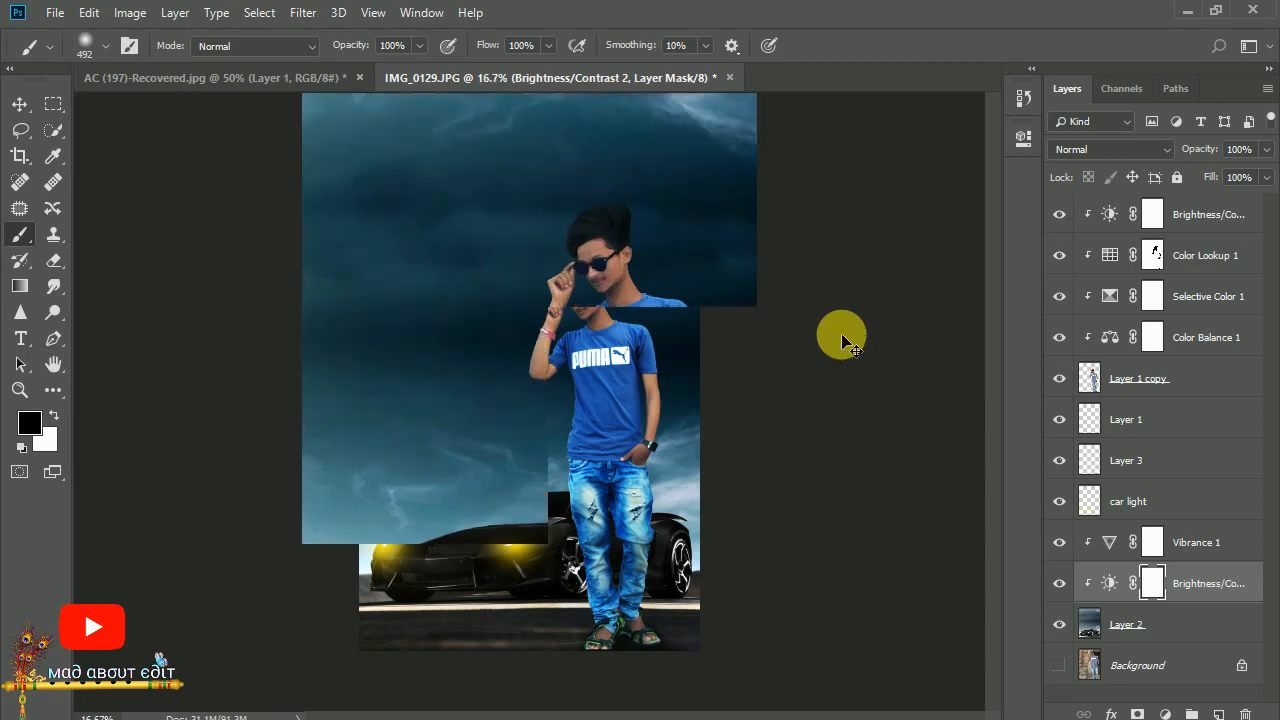
drag(720, 289, 694, 351)
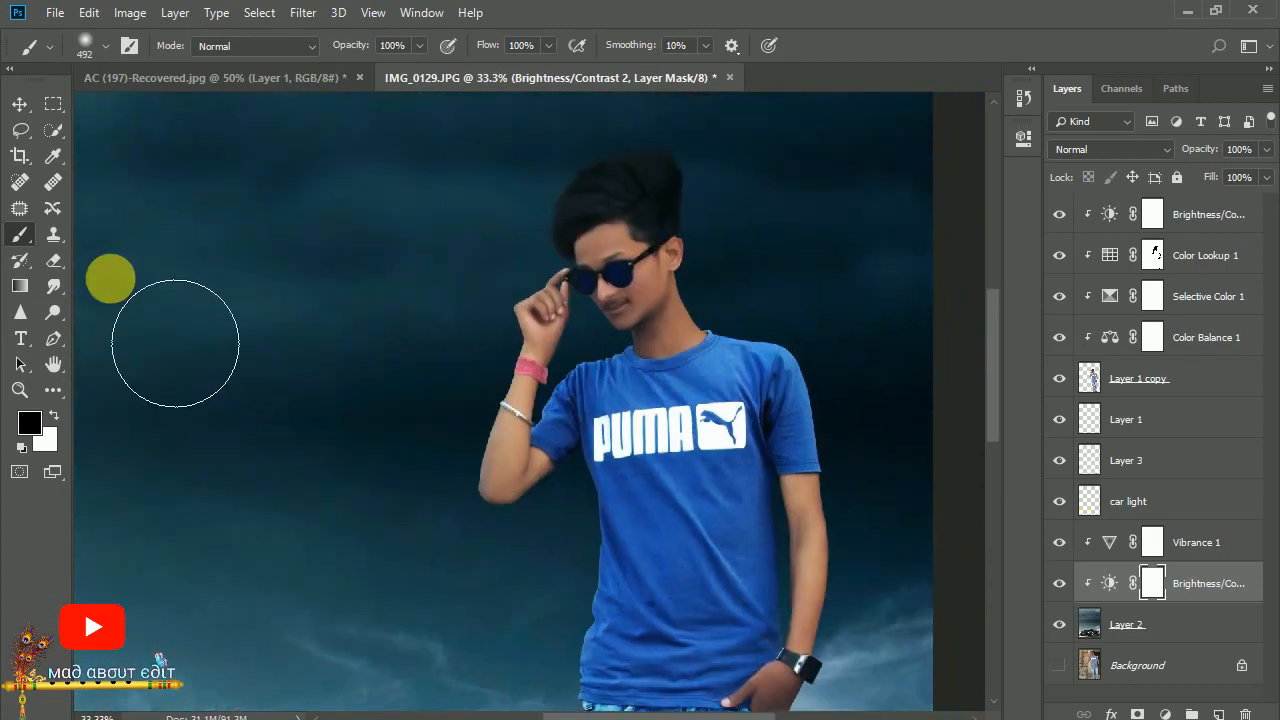
click(53, 286)
click(106, 46)
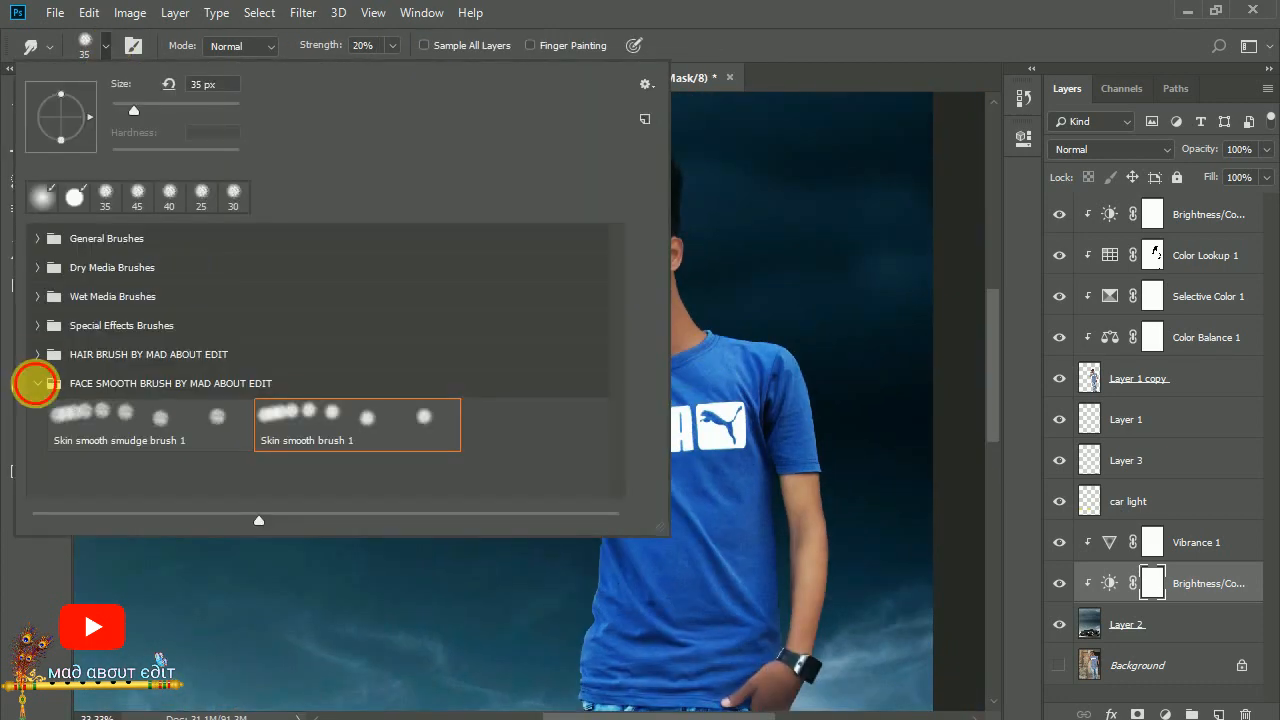
click(36, 368)
click(300, 440)
click(106, 47)
drag(320, 50, 339, 55)
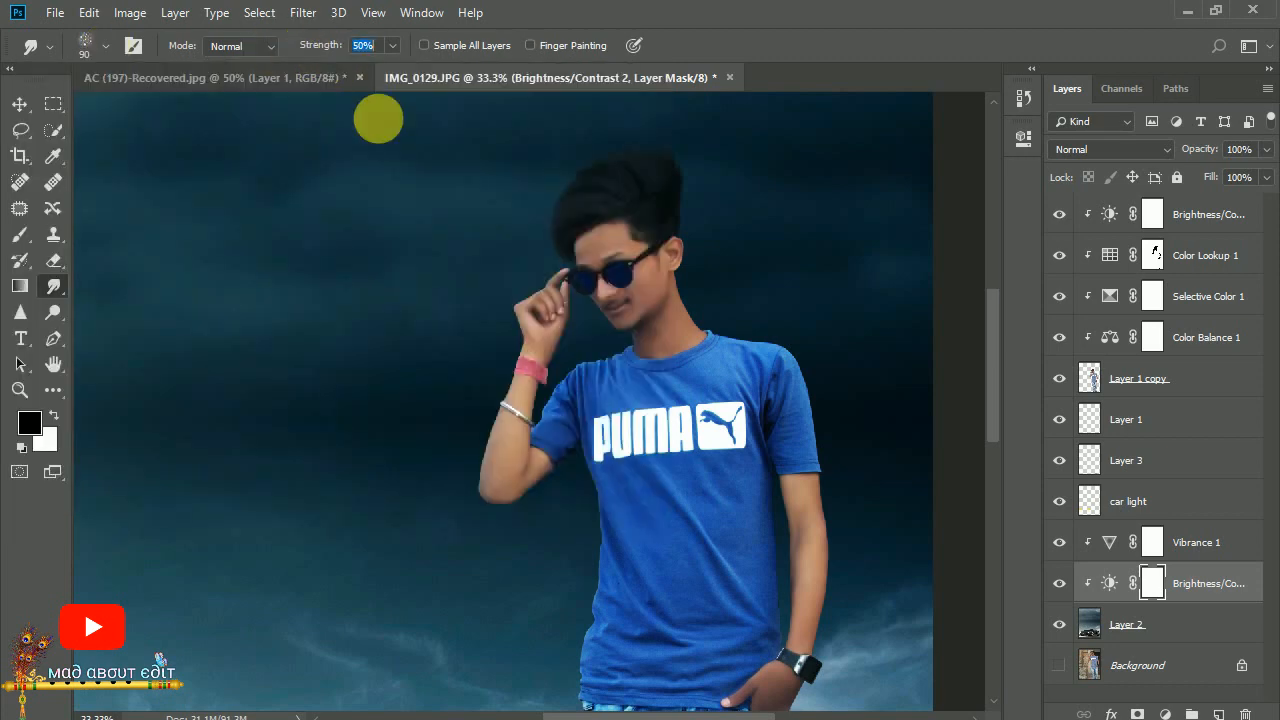
Smudge the loose edge of the pink wristband outward on Layer 1 copy with a 20 px brush for a frayed look.
key(ctrl+plus)
key(ctrl+plus)
key(ctrl+plus)
key(ctrl+plus)
key(ctrl+plus)
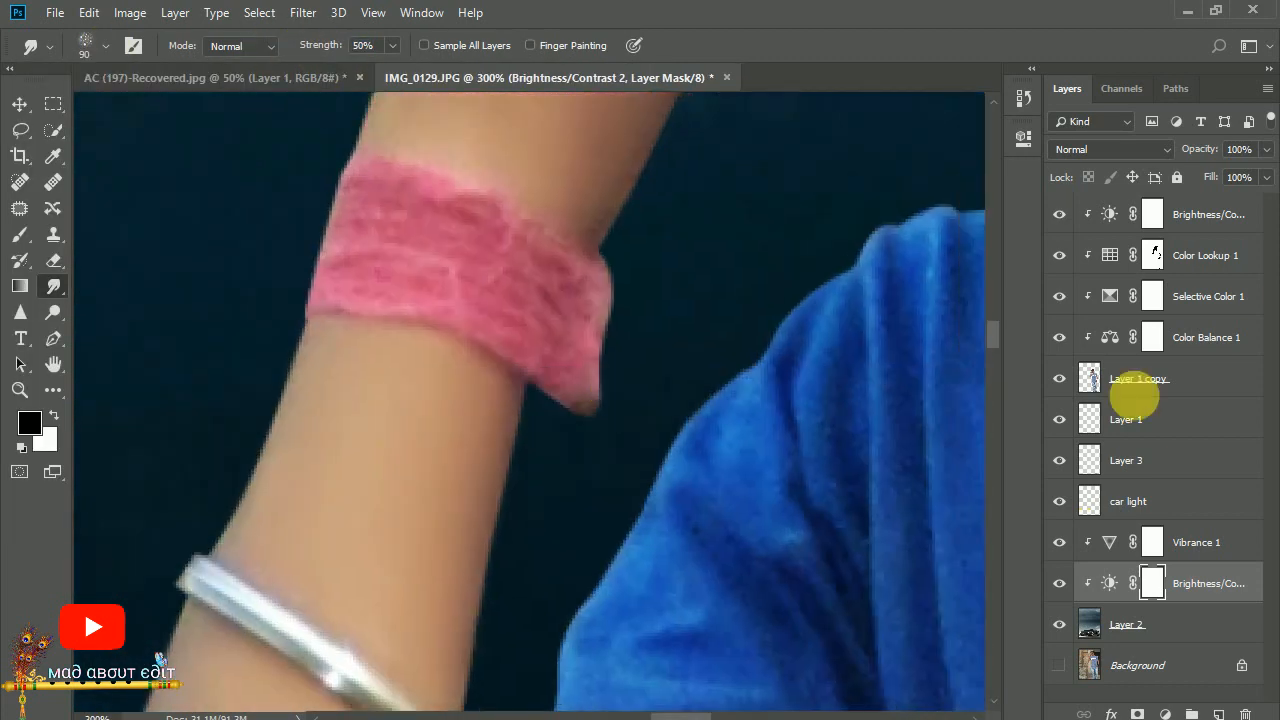
click(1134, 388)
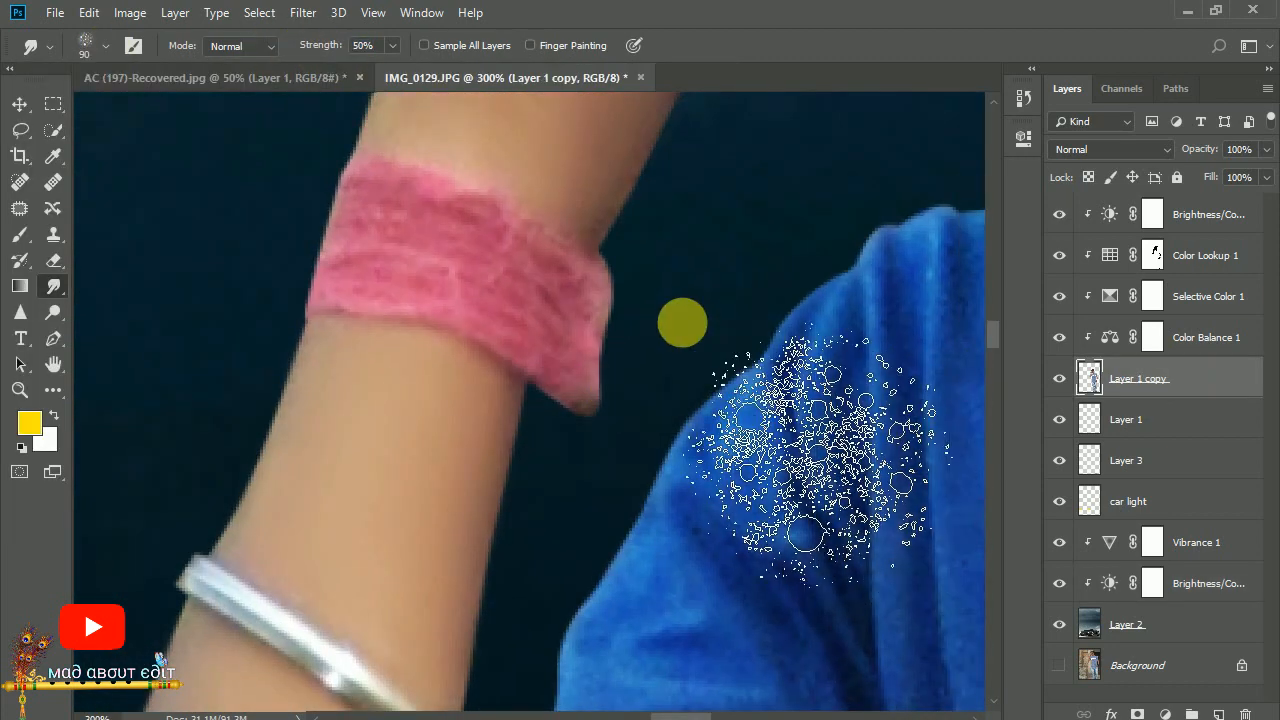
key(bracketleft)
key(bracketleft)
key(bracketleft)
key(bracketleft)
key(bracketleft)
key(bracketleft)
key(bracketleft)
mouse_move(607, 398)
mouse_down()
mouse_move(690, 366)
mouse_move(613, 315)
mouse_move(657, 271)
mouse_move(571, 466)
mouse_move(651, 457)
mouse_move(677, 372)
mouse_up()
drag(598, 346, 649, 326)
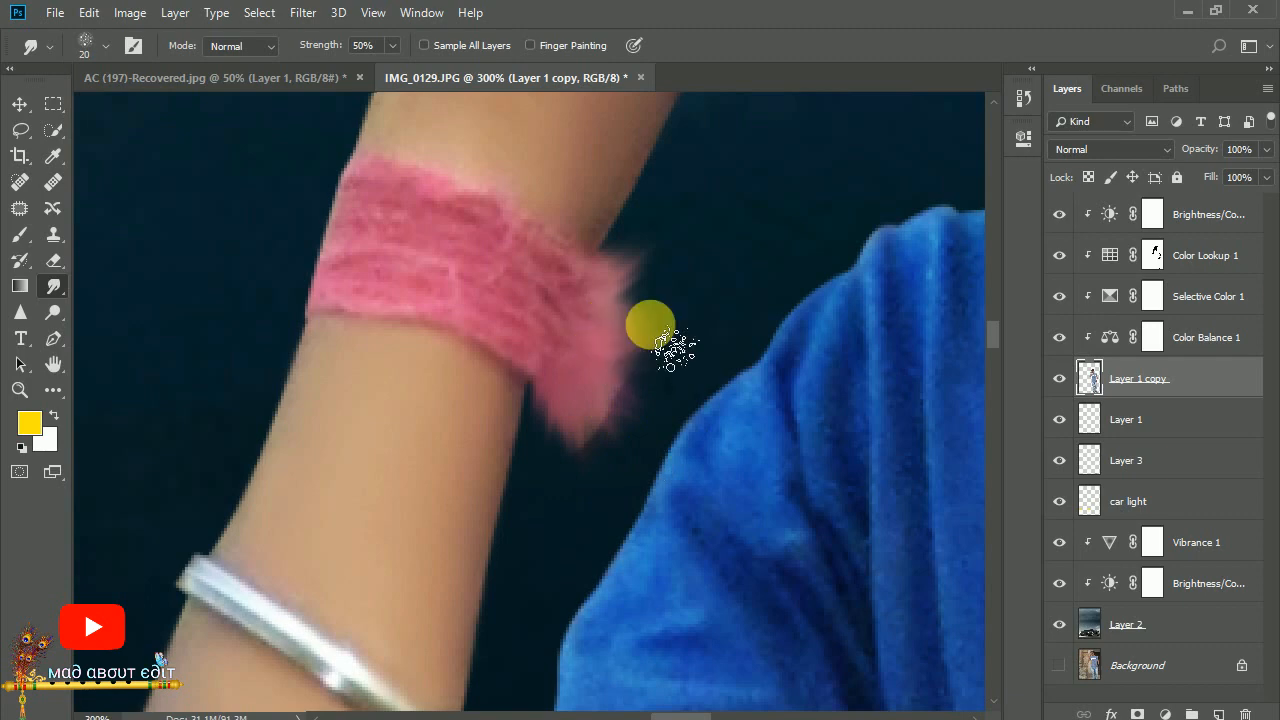
drag(600, 390, 606, 483)
key(ctrl+minus)
key(ctrl+minus)
key(ctrl+minus)
key(ctrl+minus)
key(ctrl+minus)
key(ctrl+minus)
key(ctrl+minus)
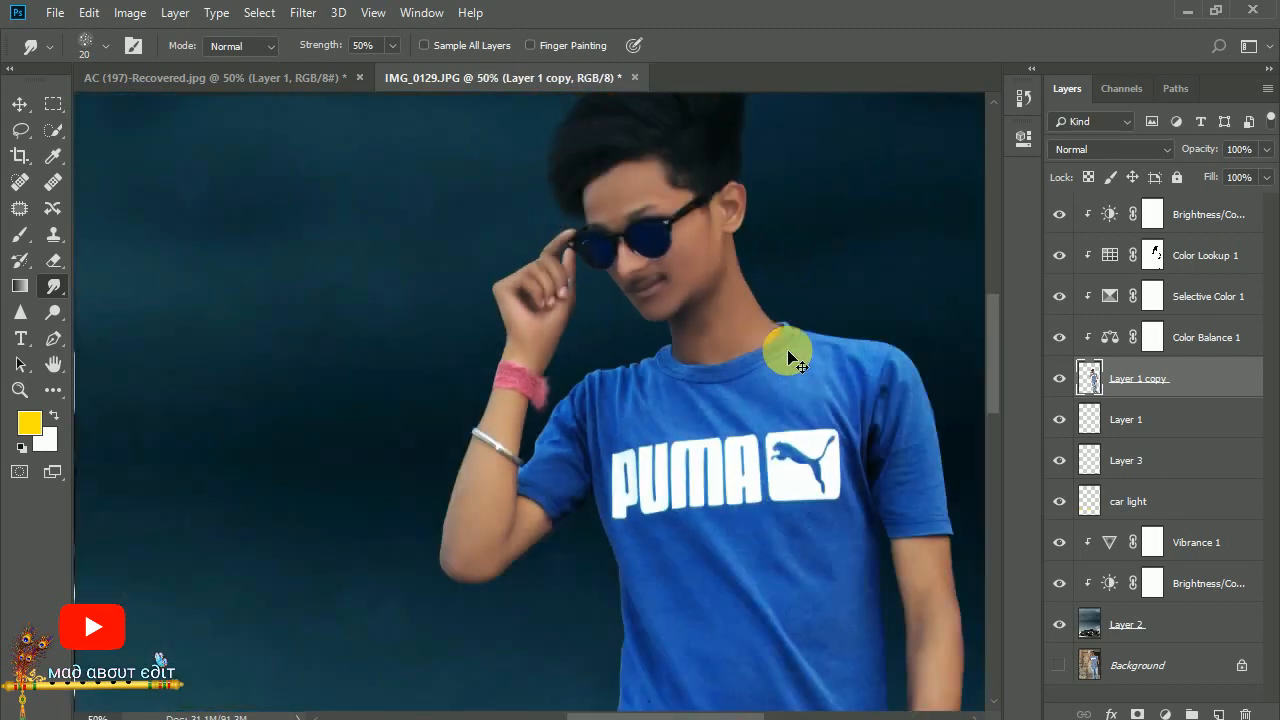
key(ctrl+minus)
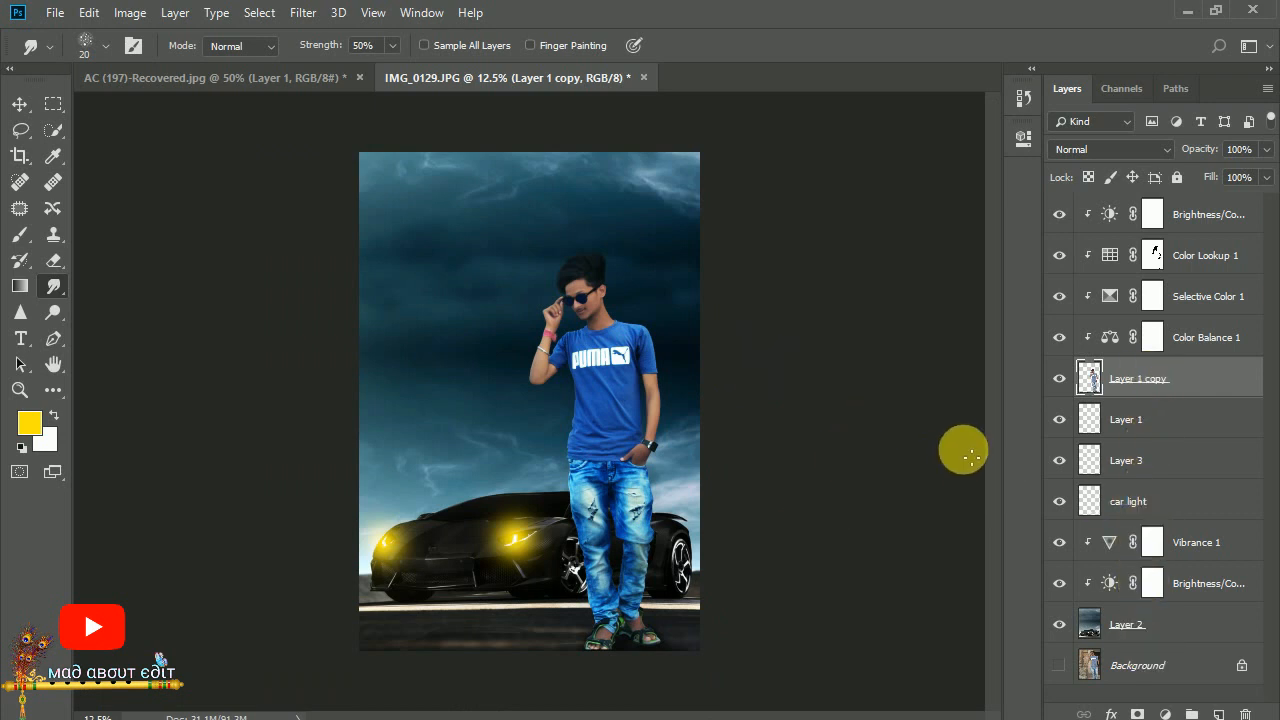
Check the man's Brightness/Contrast settings, and set the Color Lookup 1 adjustment's 3DLUT file to DropBlues.3DL.
double_click(1108, 215)
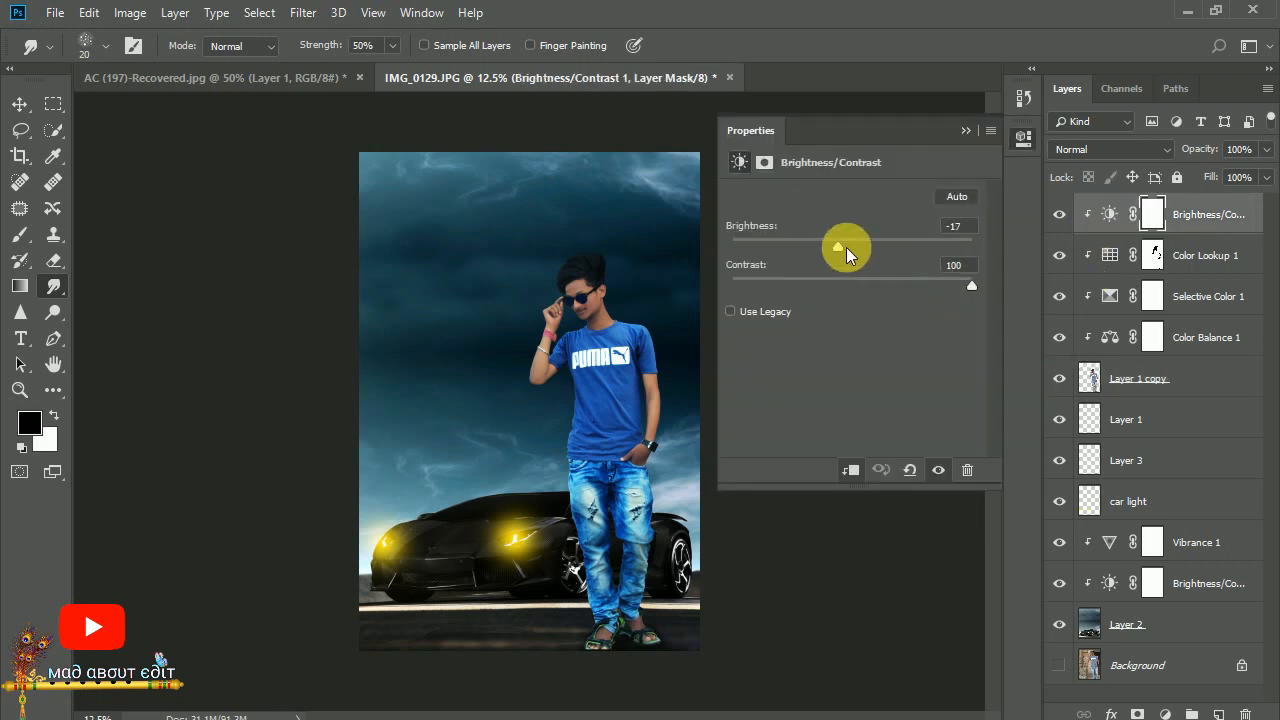
click(966, 131)
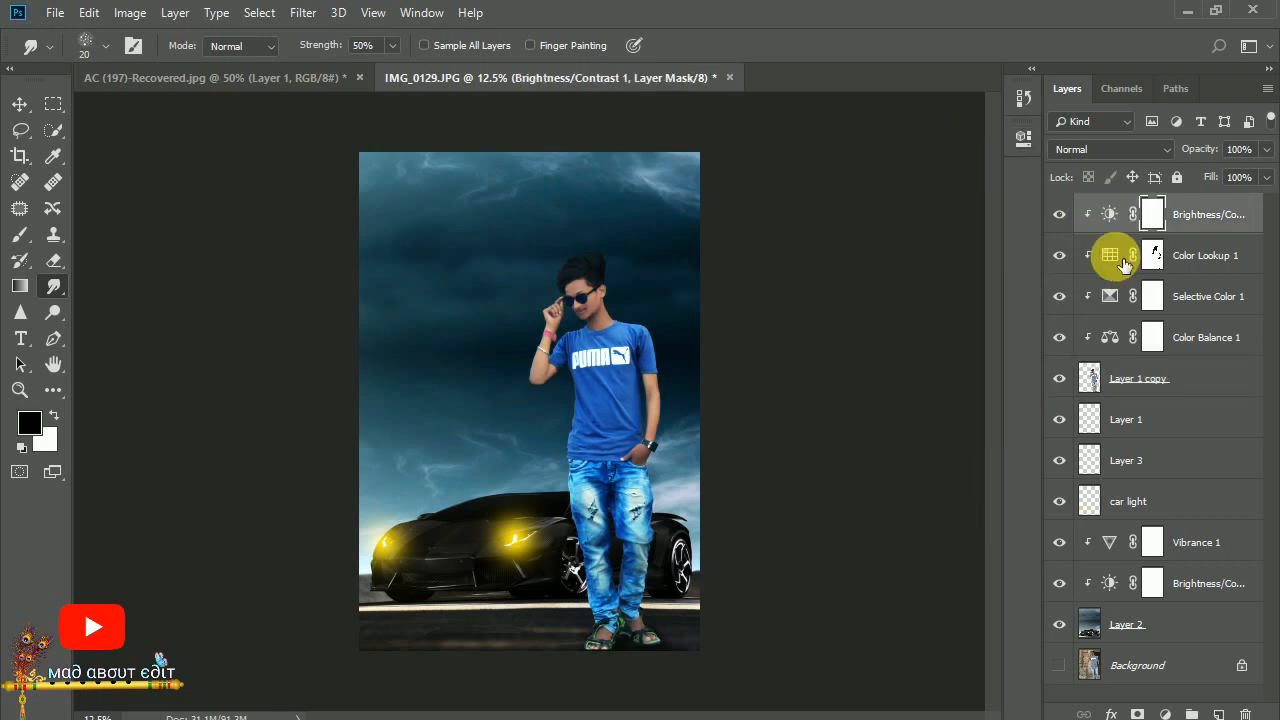
double_click(1113, 258)
click(864, 199)
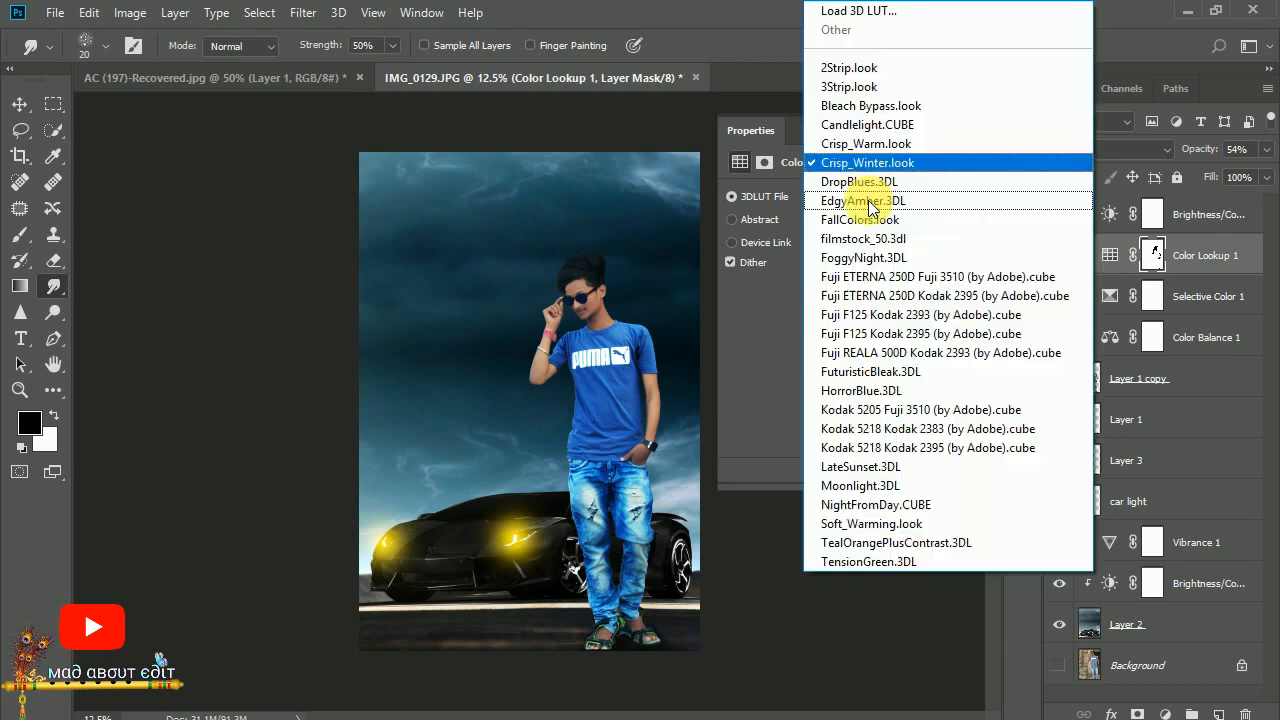
click(866, 182)
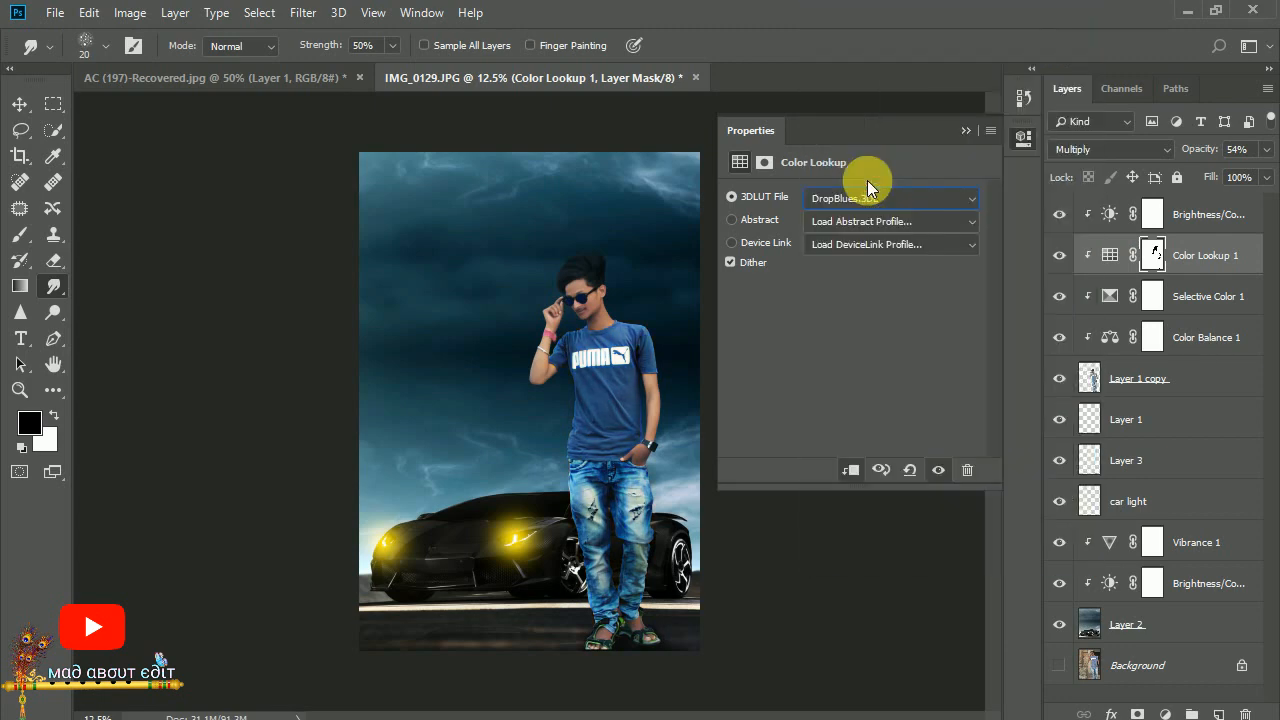
click(966, 131)
Try to remove the PUMA lettering from the T-shirt on Layer 1 copy by patching it with plain fabric.
scroll(778, 350, up, 4)
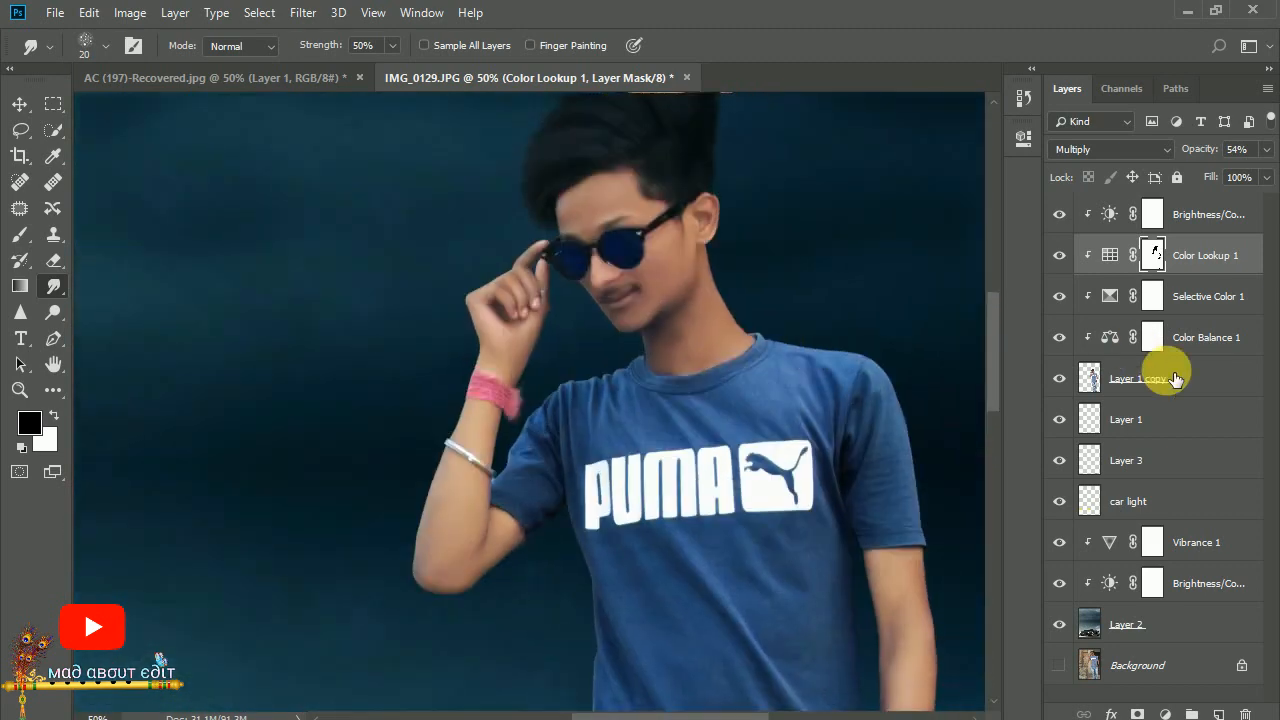
click(1166, 376)
click(17, 213)
scroll(714, 477, up, 2)
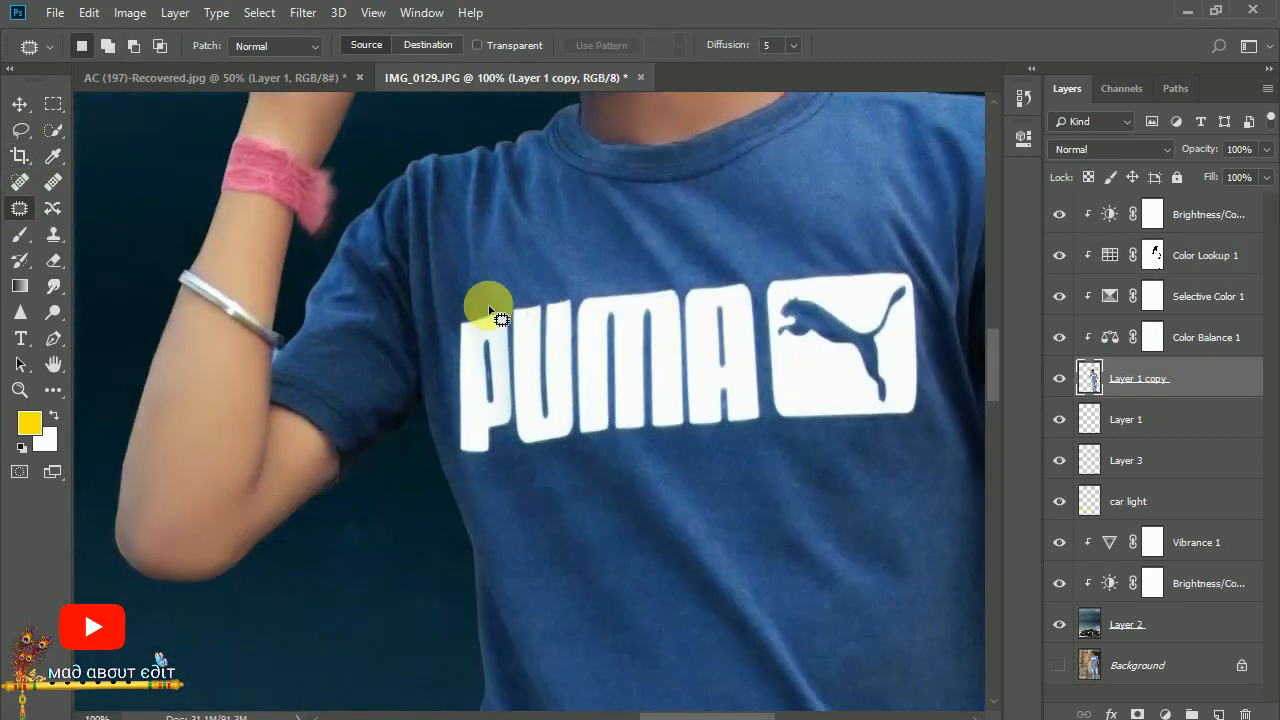
mouse_move(490, 313)
mouse_down()
mouse_move(444, 362)
mouse_move(444, 417)
mouse_move(466, 476)
mouse_move(546, 317)
mouse_move(492, 312)
mouse_up()
drag(643, 509, 720, 561)
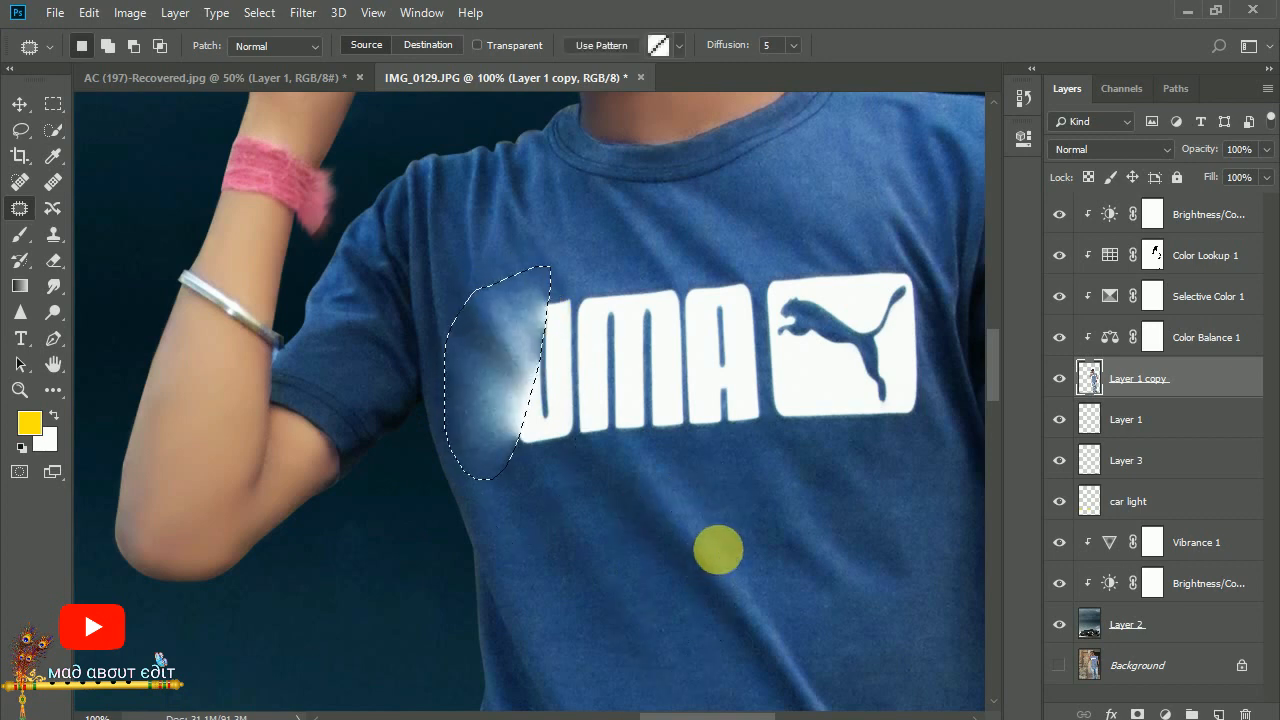
mouse_move(537, 286)
mouse_down()
mouse_move(634, 400)
mouse_move(534, 271)
mouse_up()
drag(563, 370, 733, 586)
mouse_move(571, 314)
mouse_down()
mouse_move(779, 386)
mouse_move(640, 256)
mouse_up()
mouse_move(660, 313)
mouse_down()
mouse_move(765, 630)
mouse_move(789, 606)
mouse_up()
key(ctrl+d)
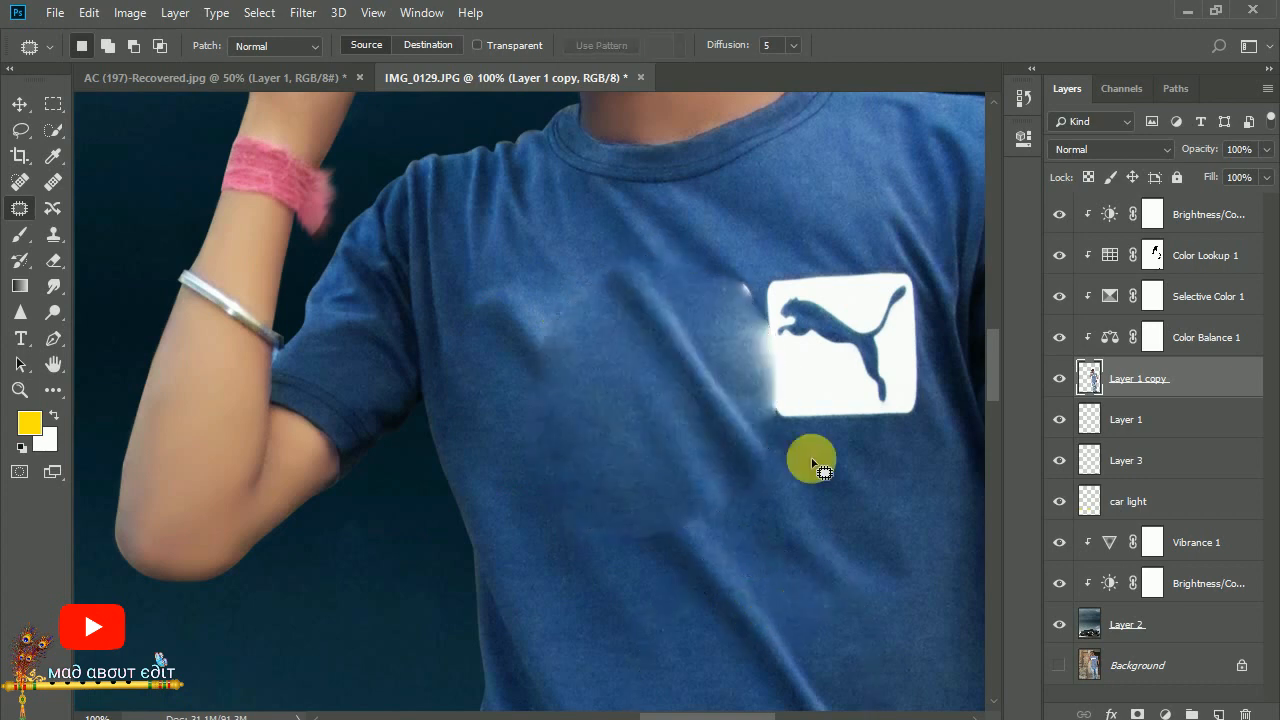
Try to patch over the white puma logo box on the T-shirt with plain fabric.
mouse_move(818, 244)
mouse_down()
mouse_move(835, 472)
mouse_move(980, 352)
mouse_move(806, 246)
mouse_up()
drag(870, 335, 776, 563)
key(ctrl+d)
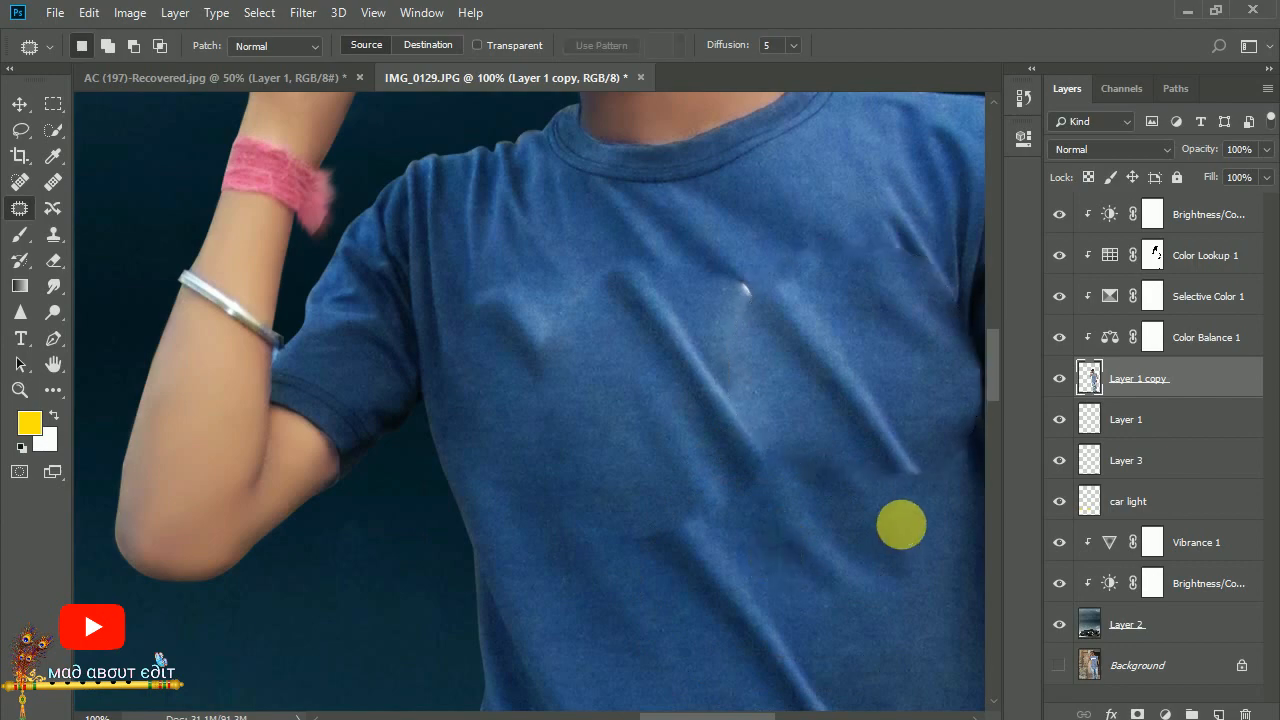
Undo the patches on the T-shirt print and clear the leftover selection.
key(ctrl+minus)
key(ctrl+minus)
key(ctrl+minus)
key(ctrl+minus)
key(ctrl+minus)
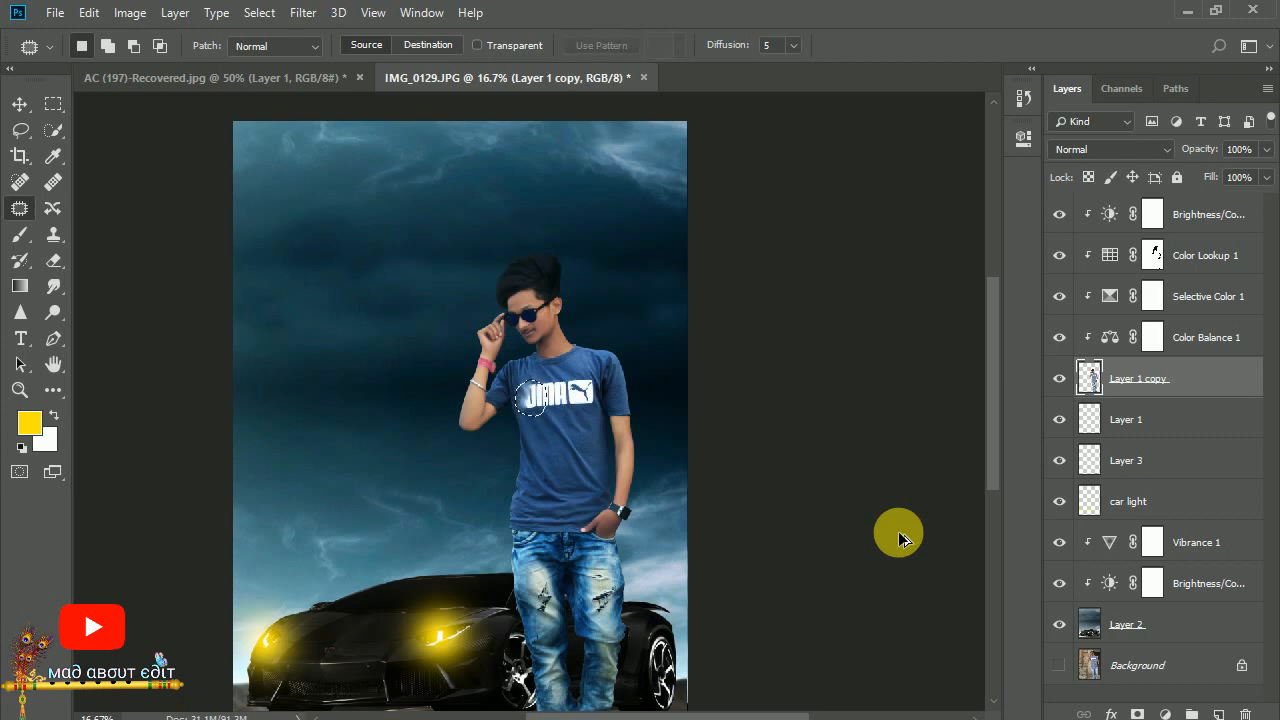
key(ctrl+d)
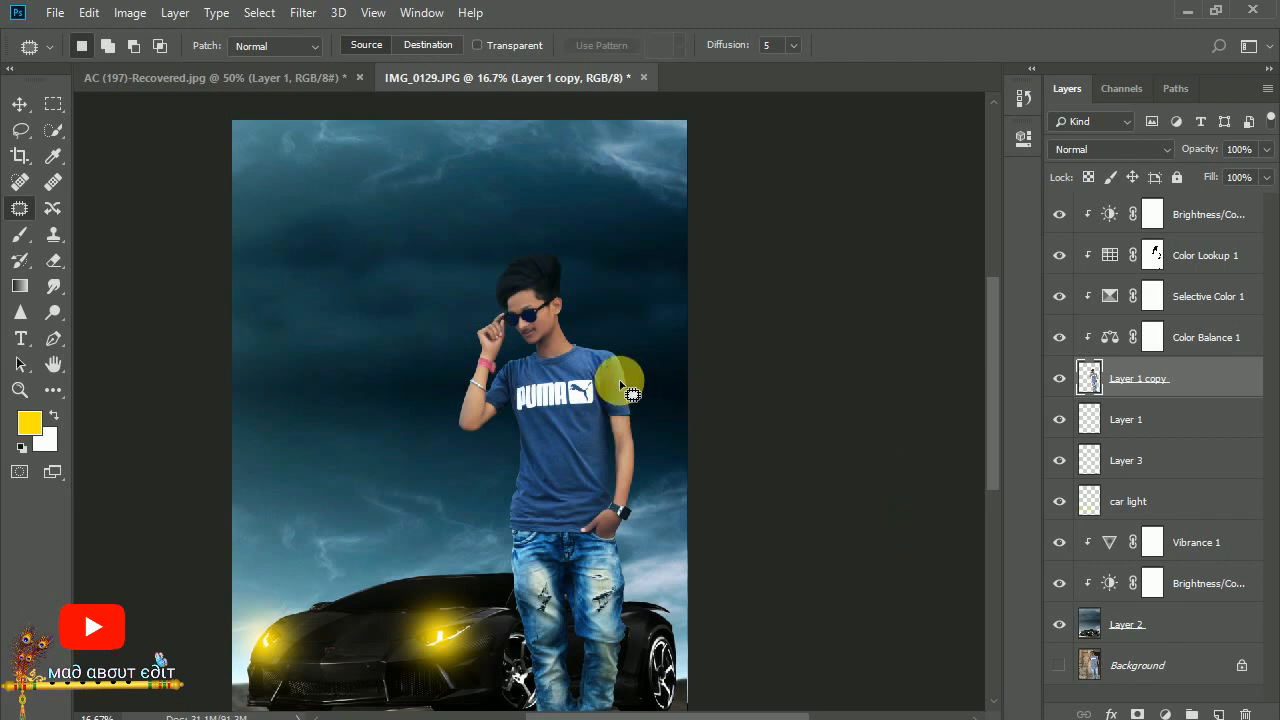
key(ctrl+minus)
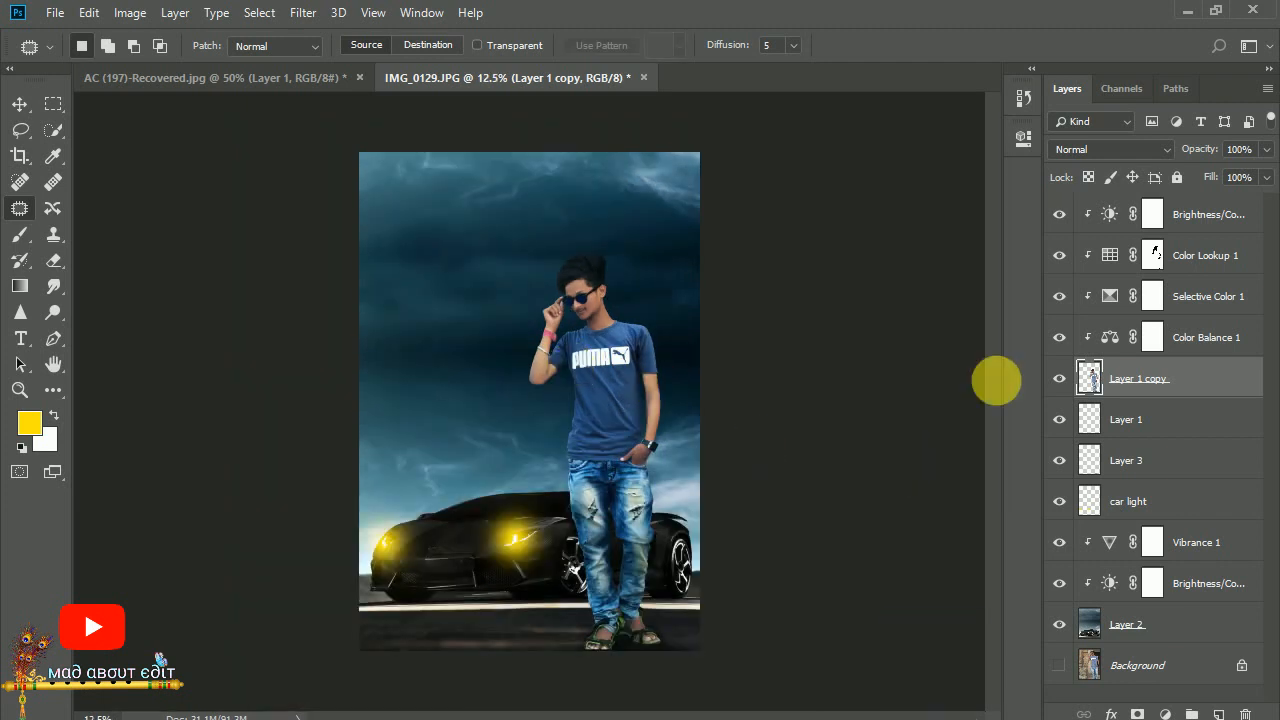
Crop a narrow strip off both sides of the image, keeping its full height.
click(1153, 214)
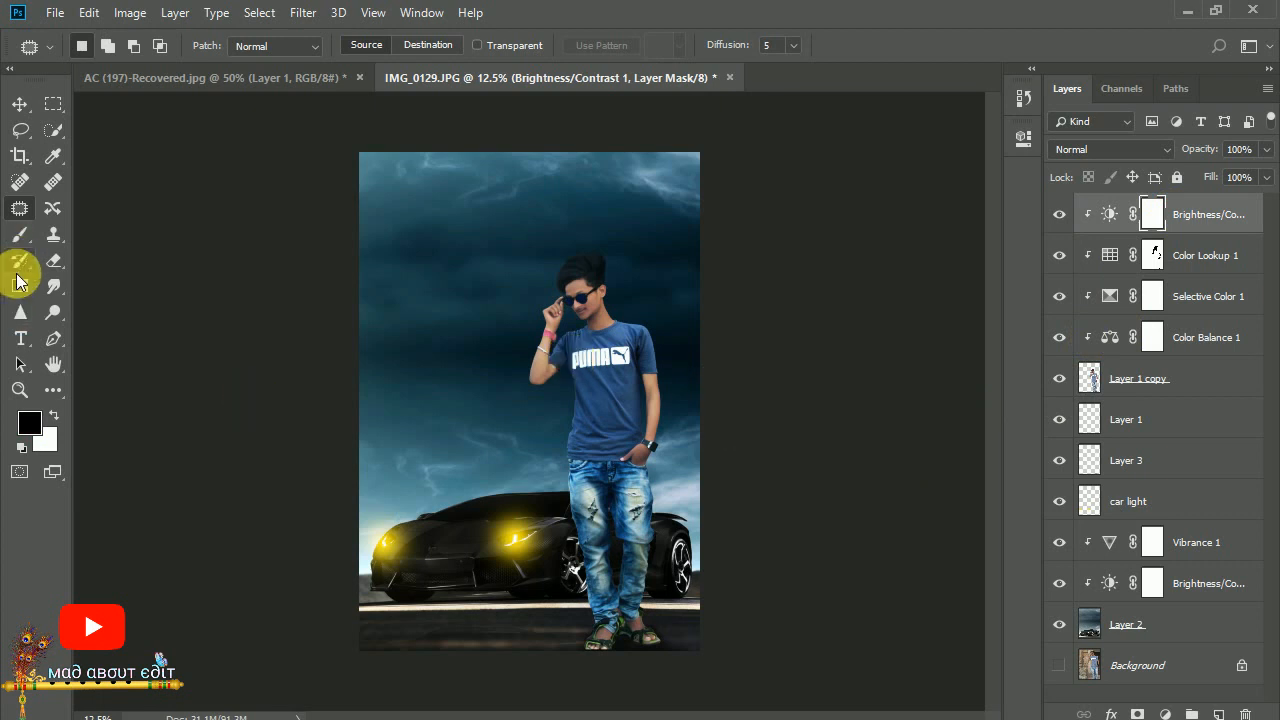
click(20, 156)
drag(357, 401, 368, 400)
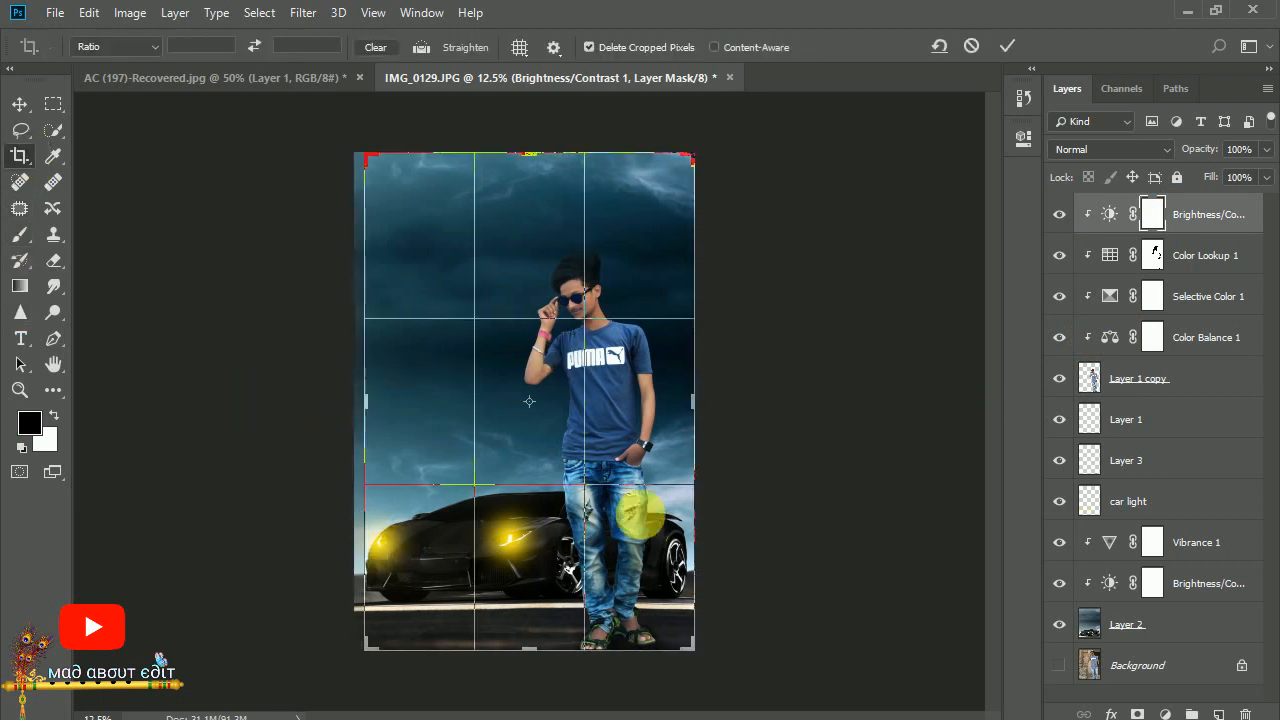
drag(698, 411, 700, 414)
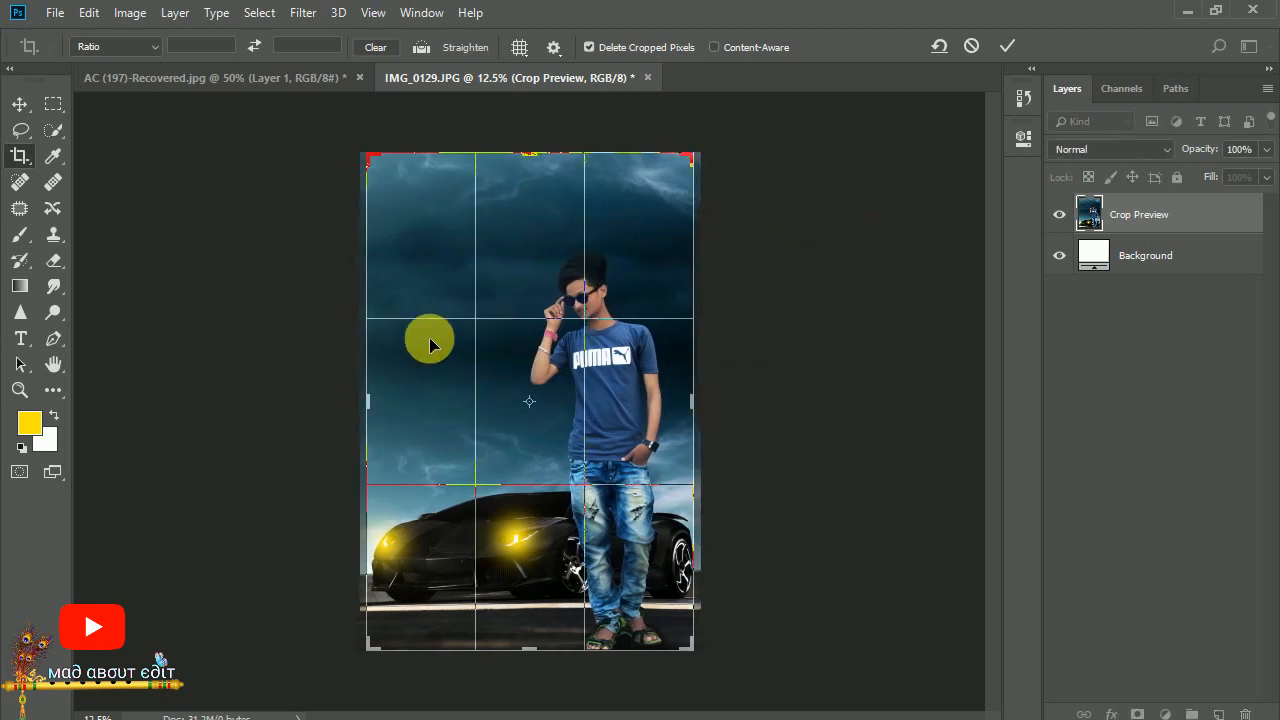
mouse_move(366, 402)
mouse_down()
mouse_move(376, 410)
mouse_move(366, 390)
mouse_up()
click(1006, 46)
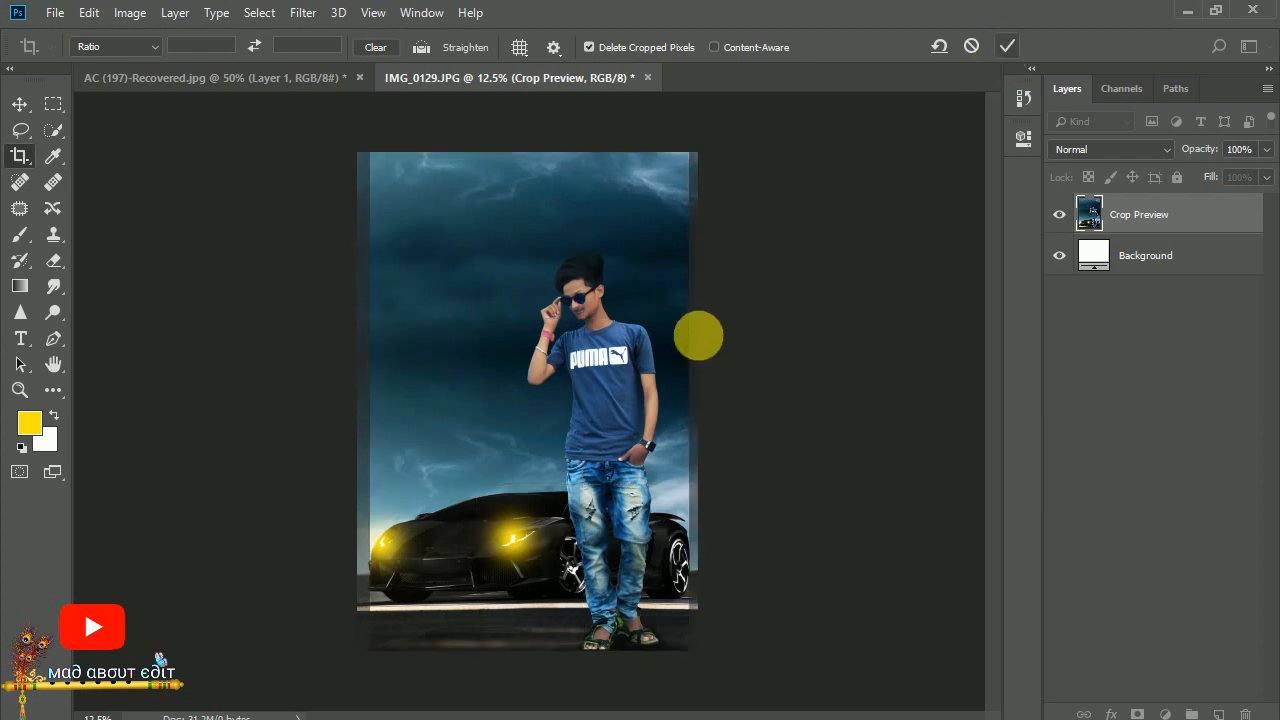
key(ctrl+plus)
key(ctrl+plus)
key(ctrl+plus)
key(ctrl+plus)
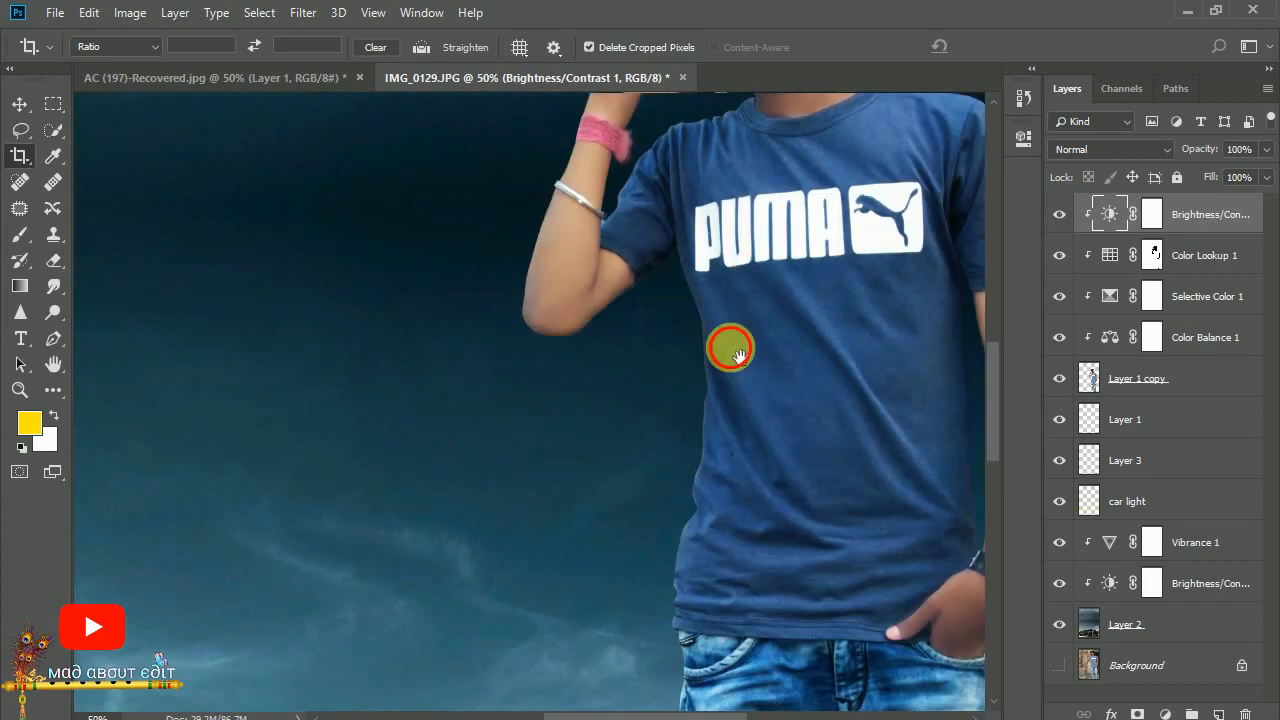
key(ctrl+minus)
key(ctrl+minus)
key(ctrl+minus)
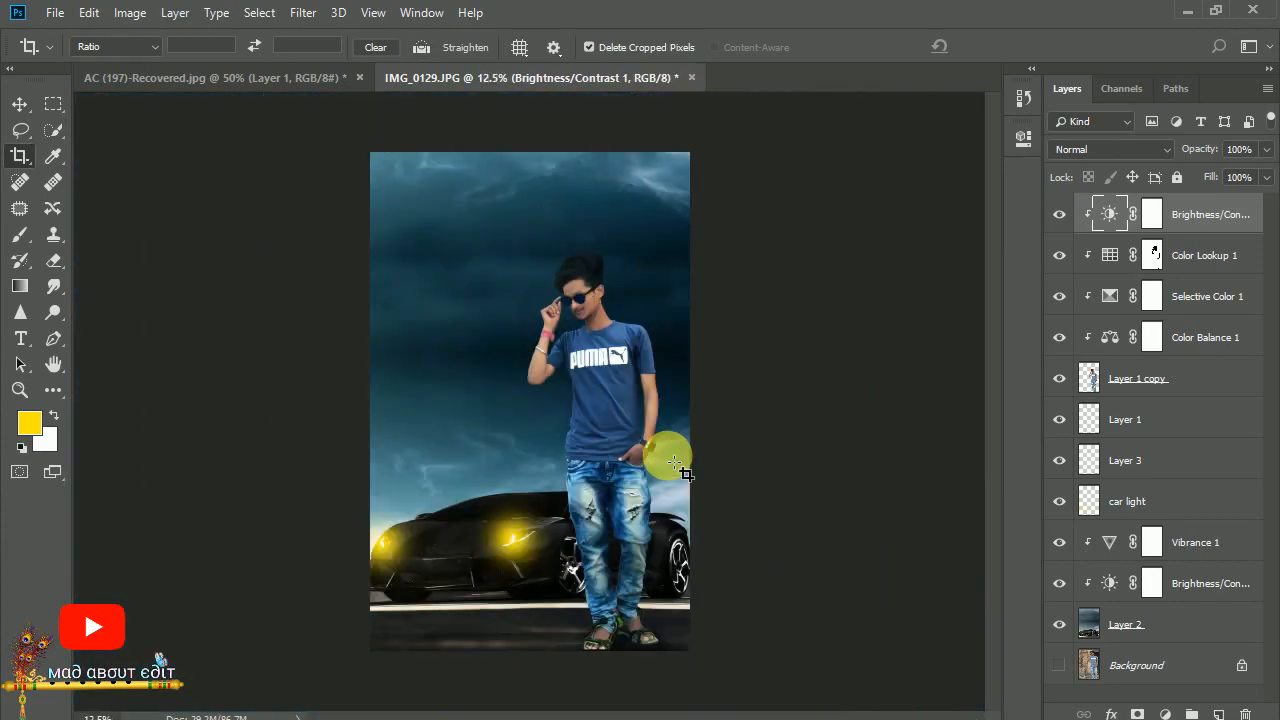
Try Color Lookup looks such as Candlelight.CUBE and 2Strip.look on the Layer 2 background, and delete the adjustment.
click(1131, 624)
click(1164, 714)
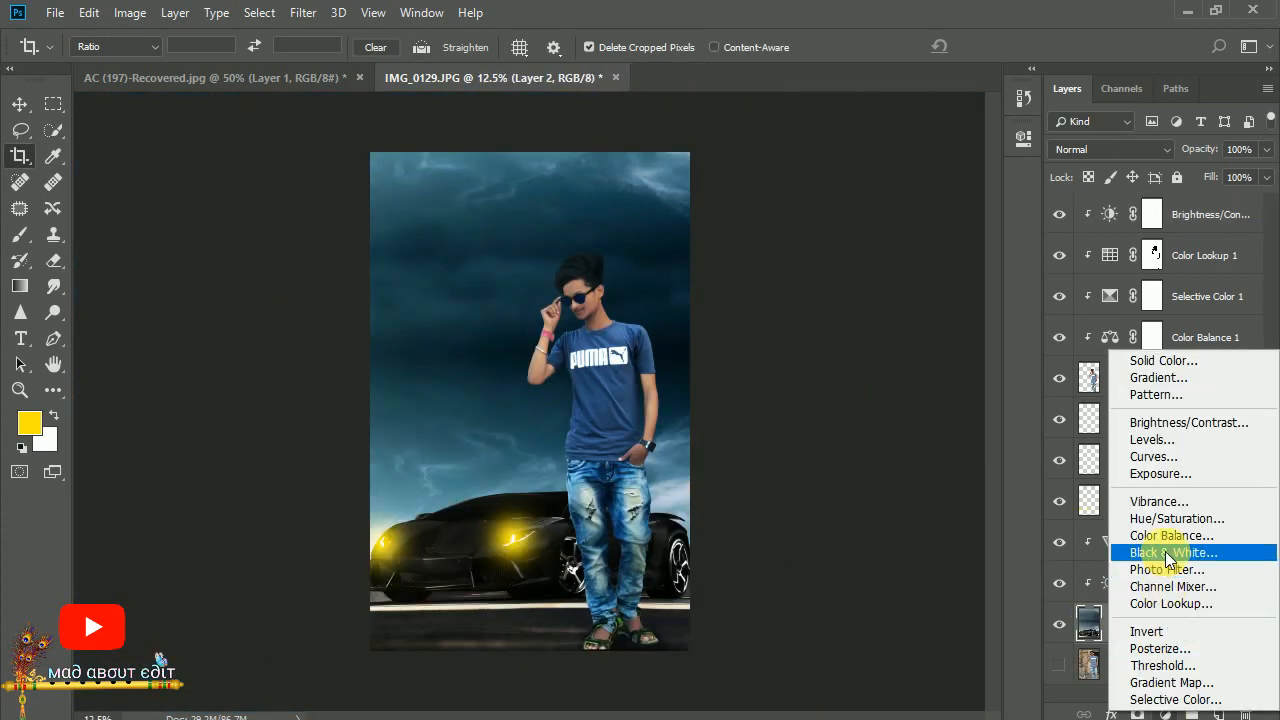
click(1172, 603)
click(870, 198)
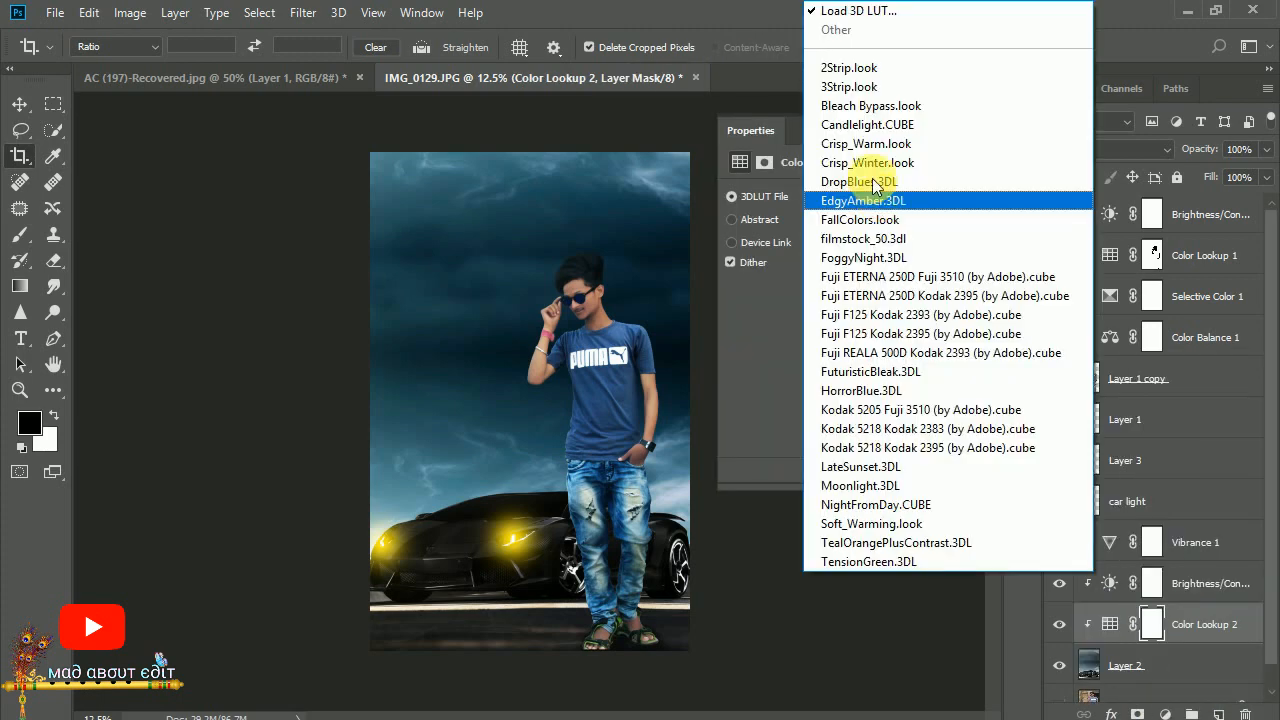
click(866, 154)
click(857, 203)
click(857, 125)
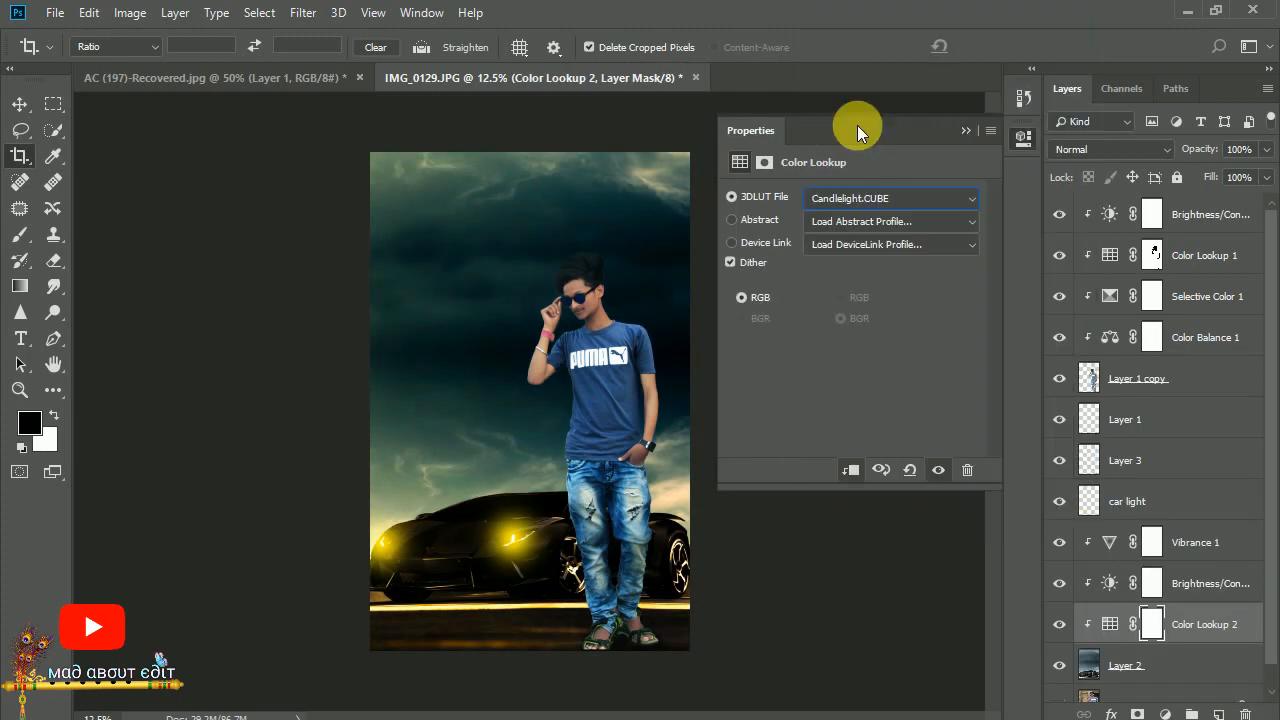
click(855, 200)
click(850, 65)
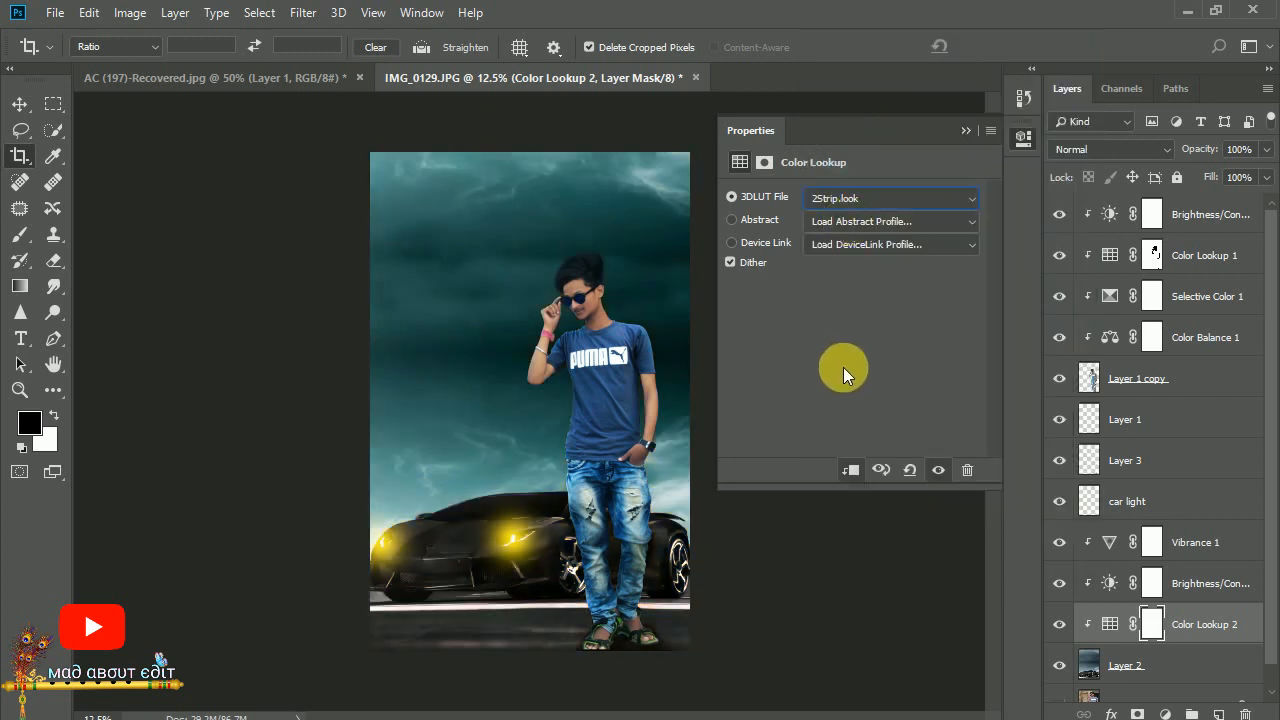
click(966, 131)
key(Delete)
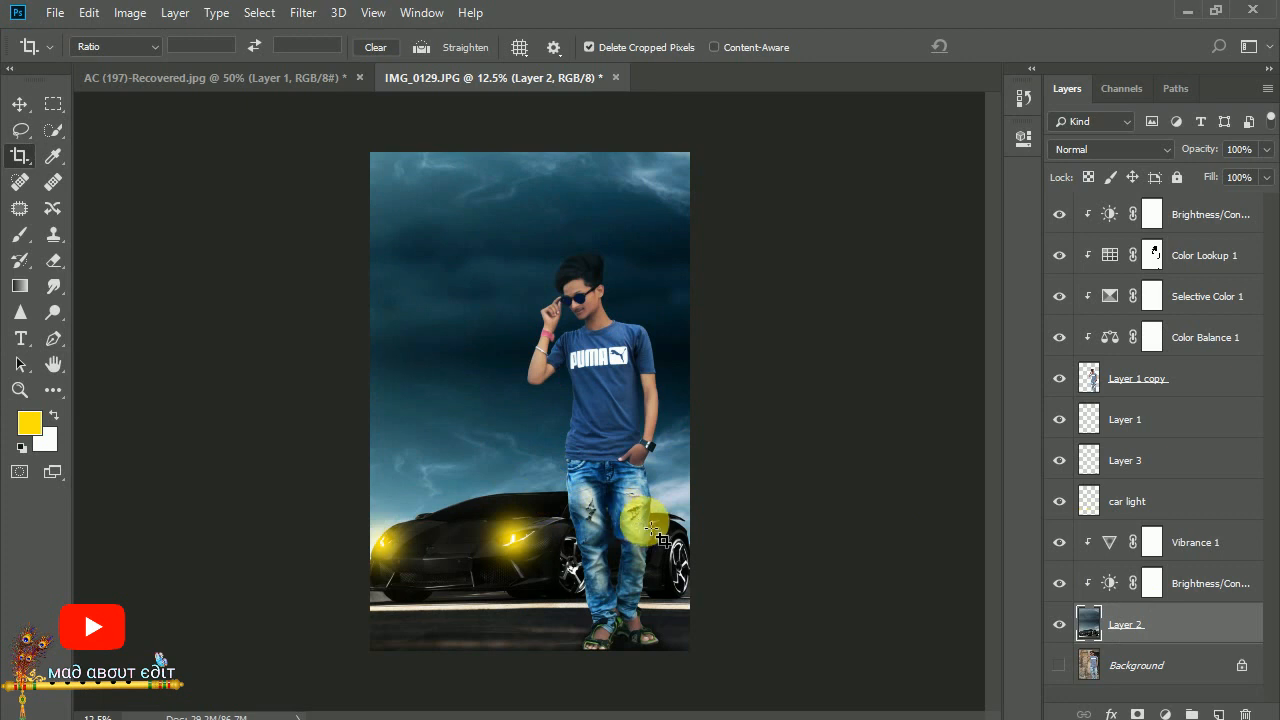
Set up the Smudge tool for Layer 1 copy with the Hair 4 brush and 63% strength.
click(1140, 380)
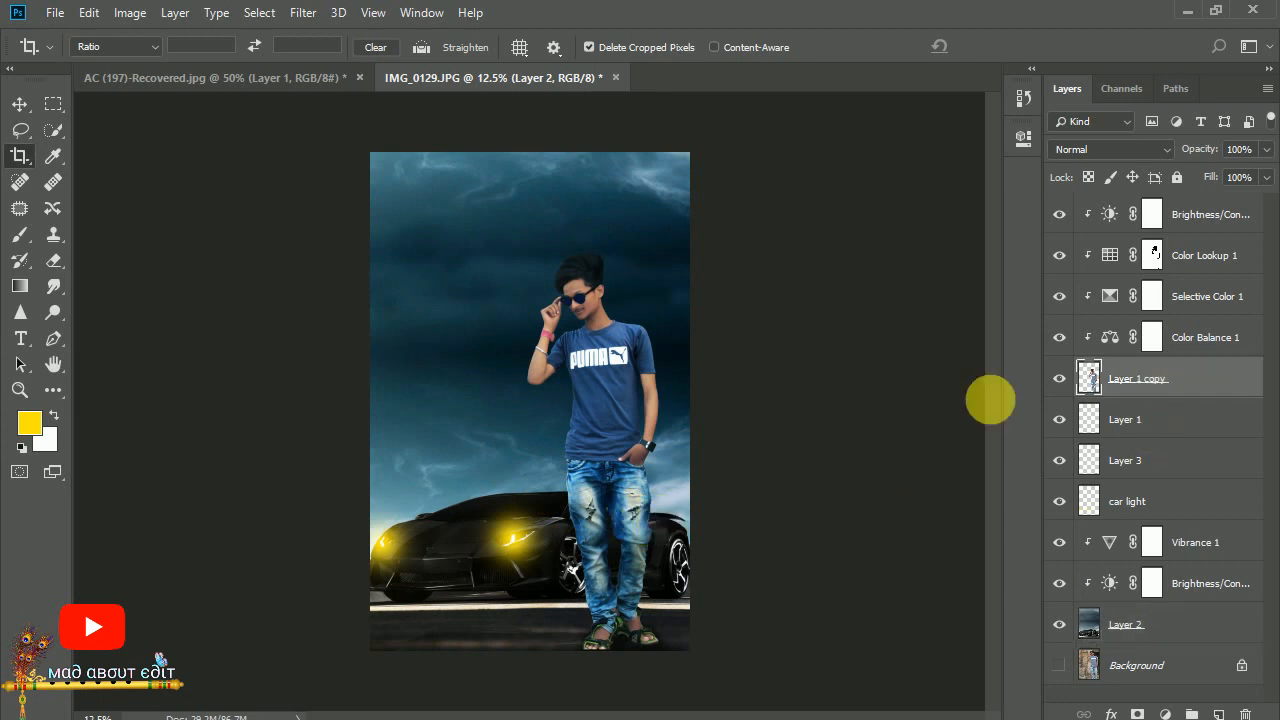
click(51, 291)
click(104, 46)
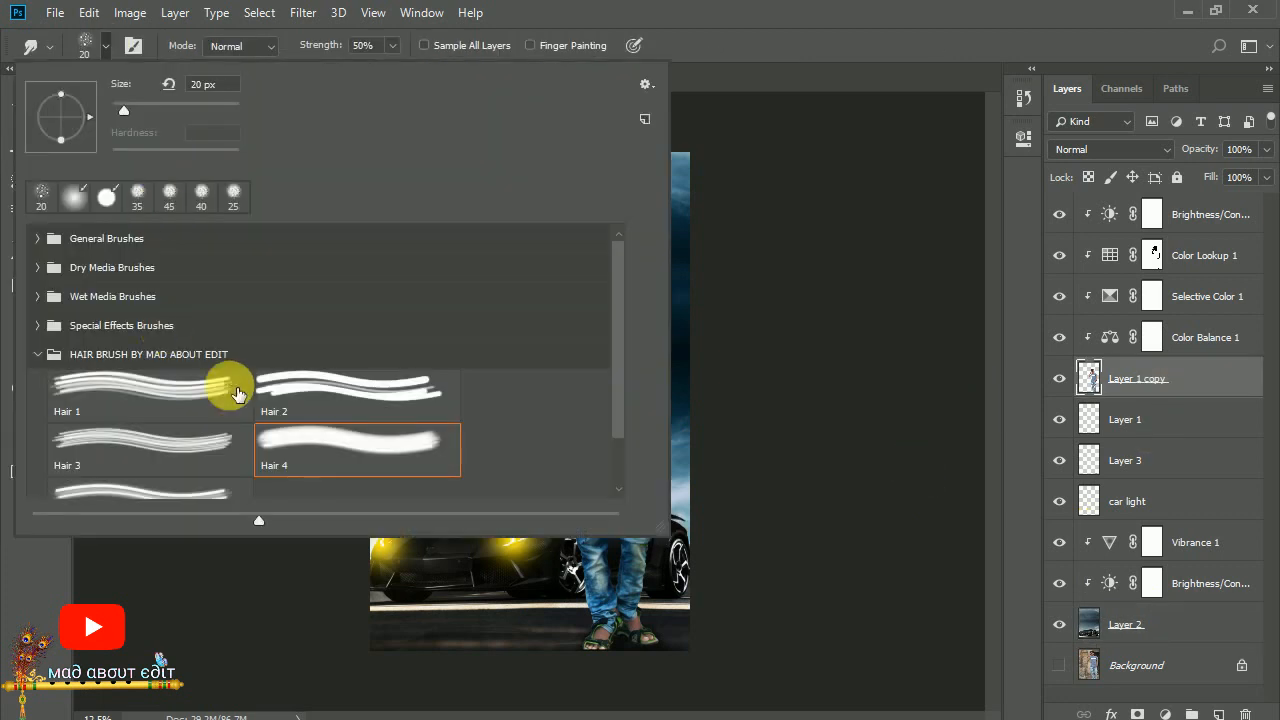
click(350, 437)
click(103, 43)
key(6)
key(3)
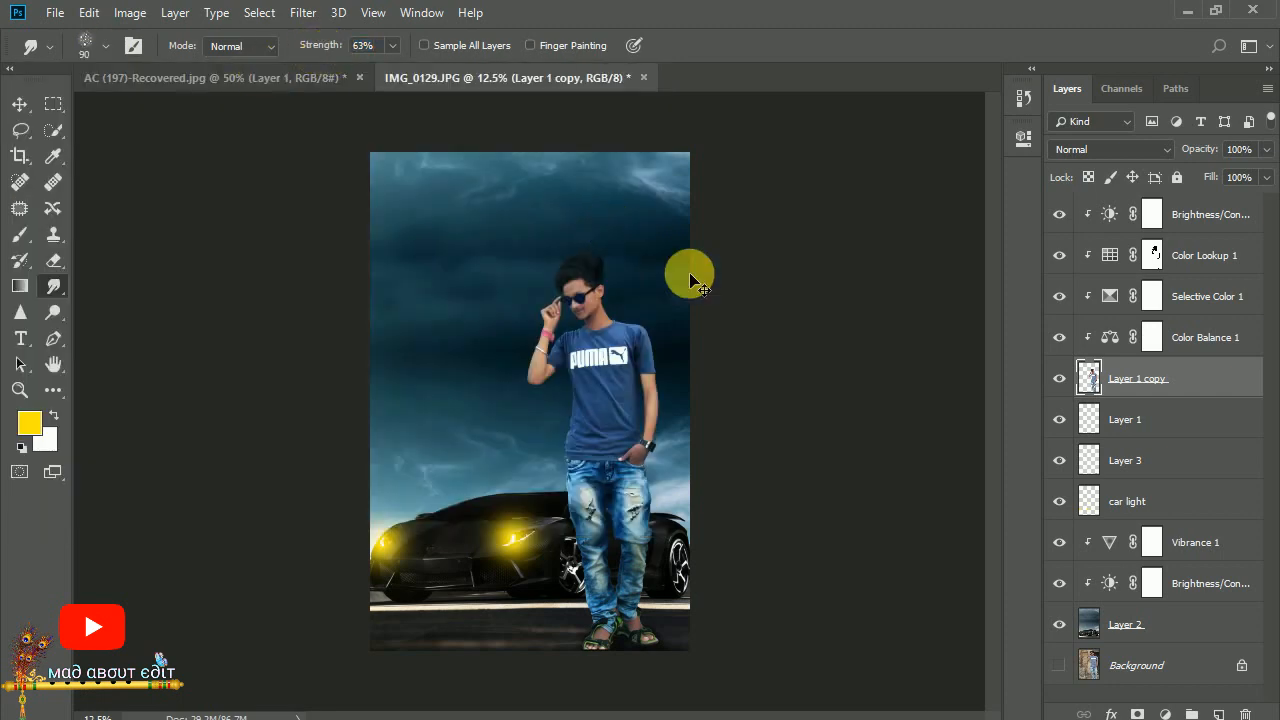
Smudge the crown and upper edge of the man's hair on Layer 1 copy outward with an 80 px brush.
key(ctrl+plus)
key(ctrl+plus)
key(ctrl+plus)
scroll(603, 450, up, 3)
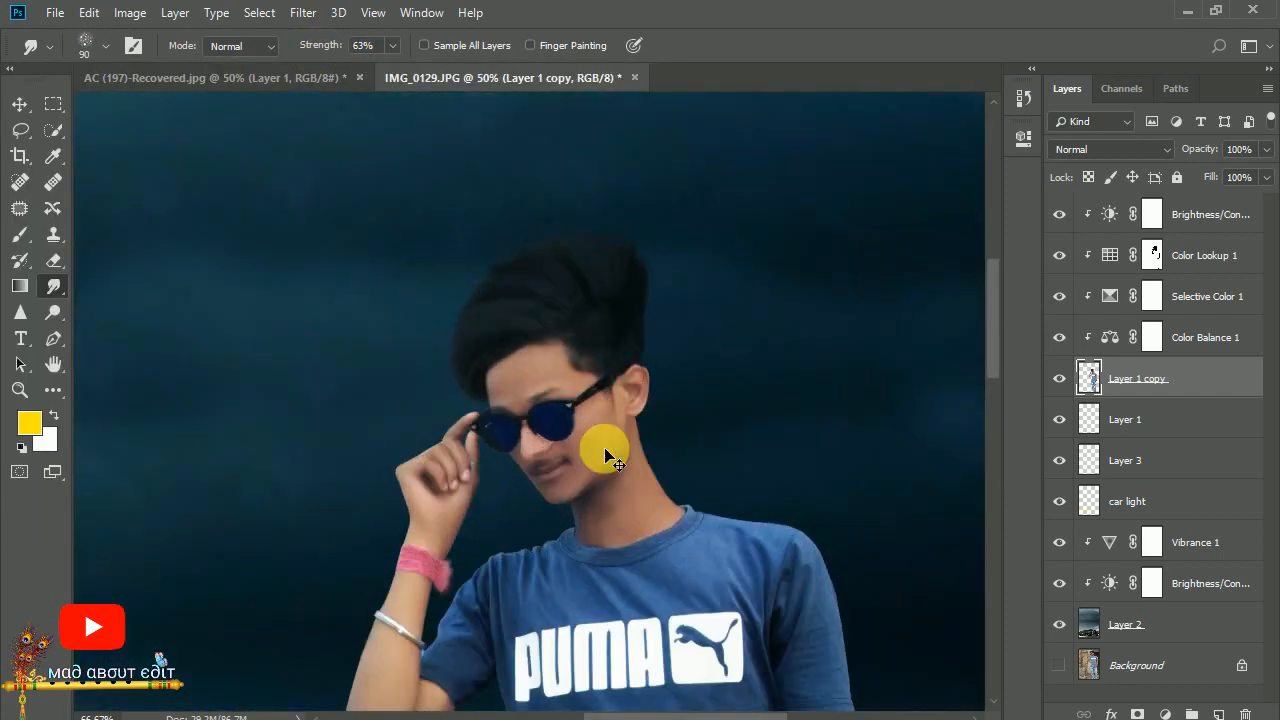
drag(624, 292, 567, 504)
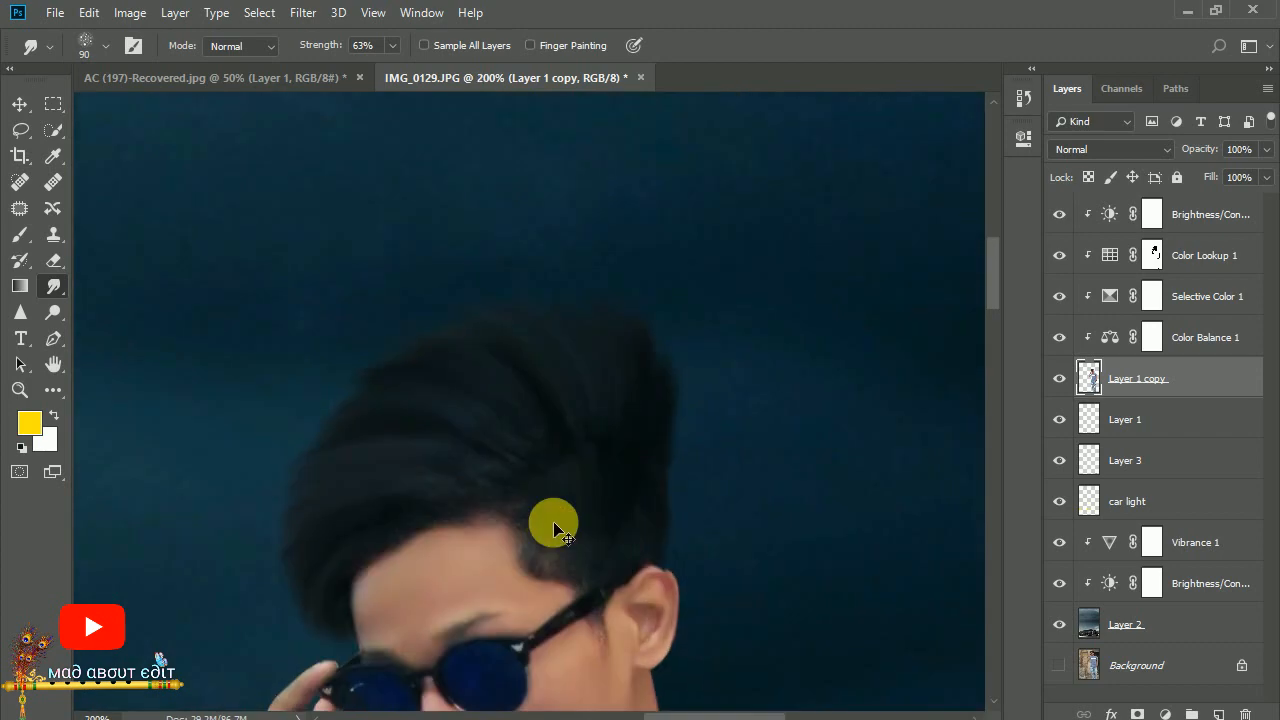
key(ctrl+plus)
drag(555, 440, 500, 522)
key([)
drag(662, 439, 498, 219)
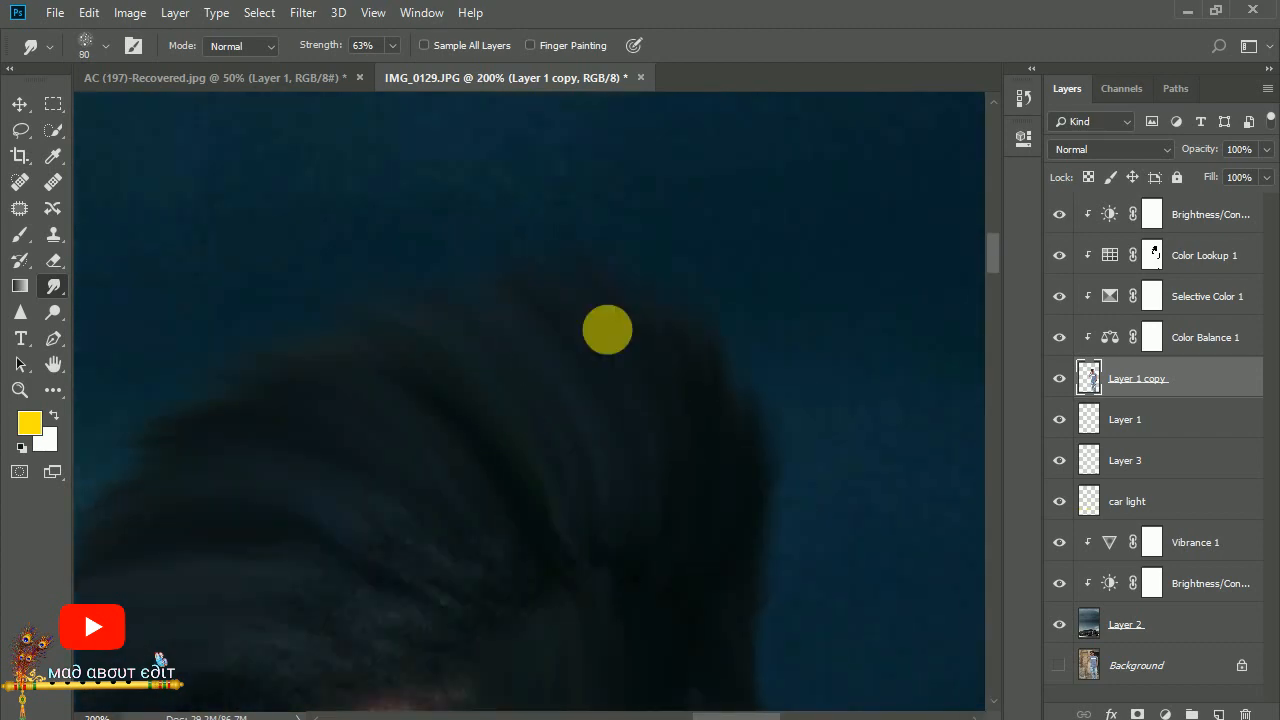
drag(610, 428, 357, 287)
drag(744, 432, 691, 274)
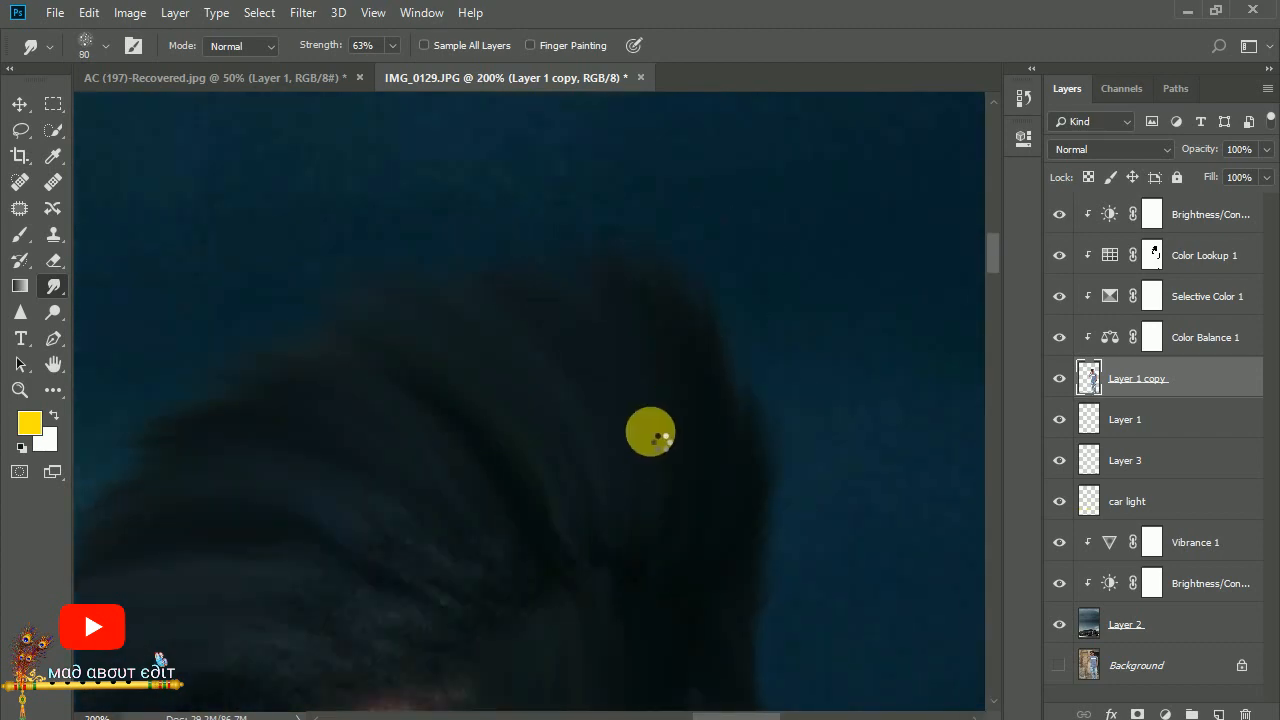
mouse_move(664, 443)
mouse_down()
mouse_move(365, 205)
mouse_move(428, 271)
mouse_move(554, 291)
mouse_move(659, 428)
mouse_move(366, 329)
mouse_up()
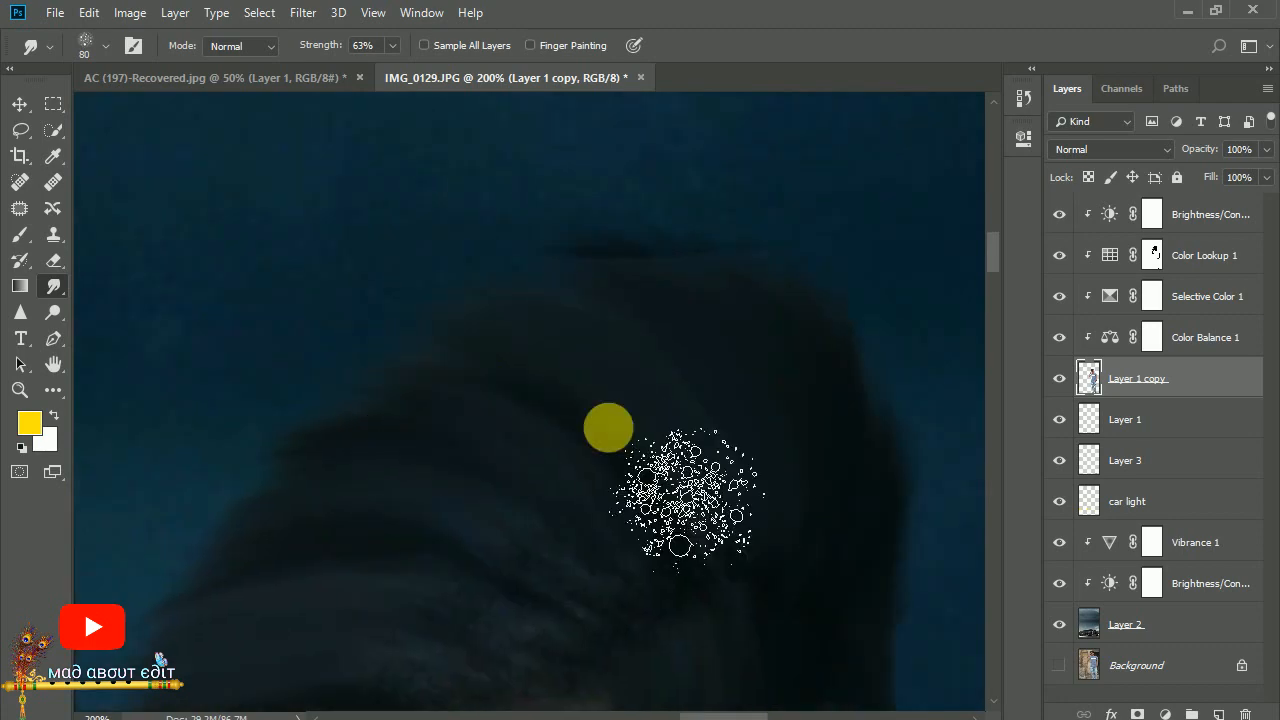
drag(608, 426, 371, 317)
drag(518, 370, 628, 364)
drag(585, 400, 360, 363)
drag(672, 427, 451, 278)
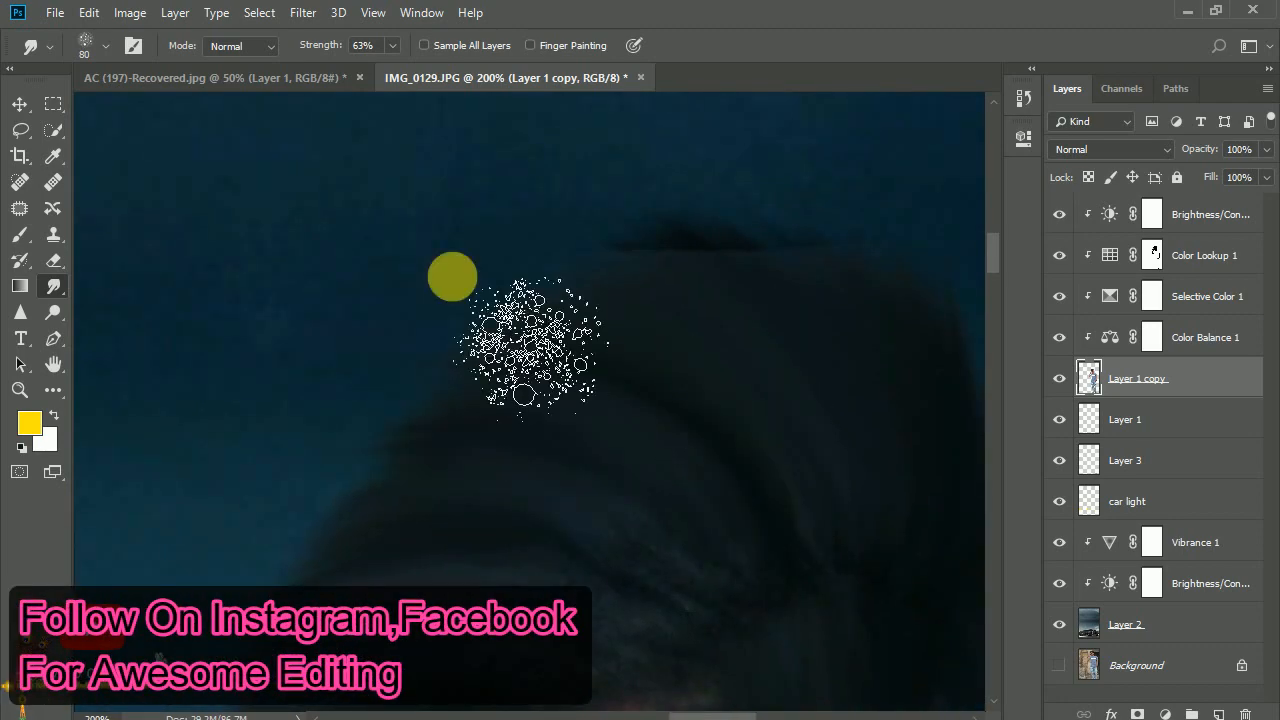
Smudge the front edge of the man's hair outward into soft strands with a 70 px brush.
key([)
drag(591, 426, 339, 411)
drag(575, 374, 397, 357)
mouse_move(376, 444)
mouse_down()
mouse_move(481, 366)
mouse_move(349, 423)
mouse_up()
drag(536, 452, 332, 481)
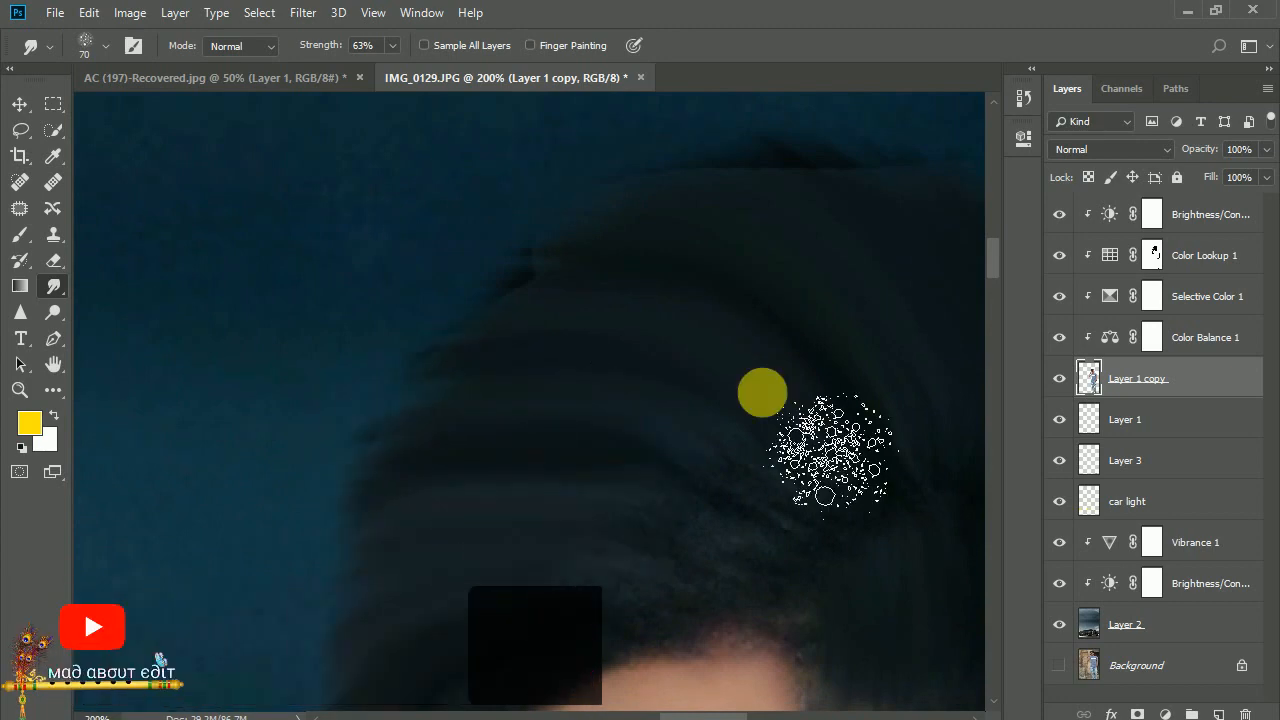
key(ctrl+minus)
key(ctrl+minus)
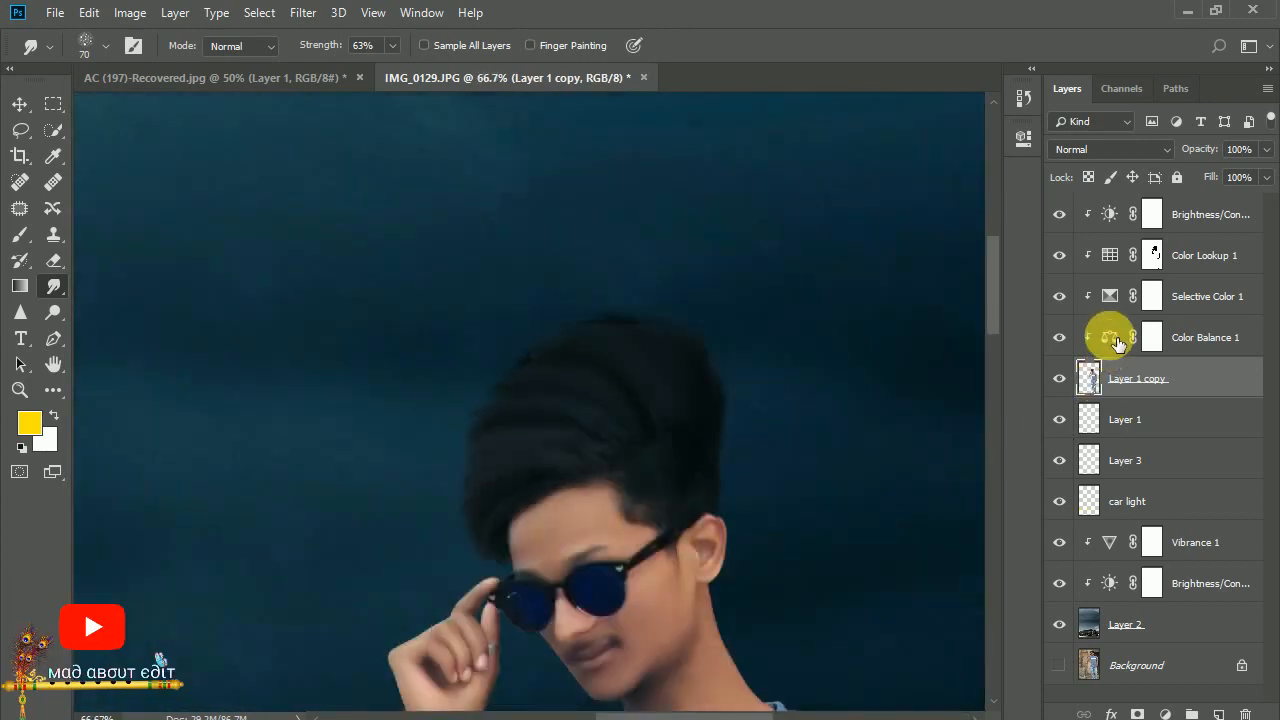
Paint black over the man's hair on the Color Lookup 1 mask to hide that adjustment there.
click(1060, 296)
click(1058, 295)
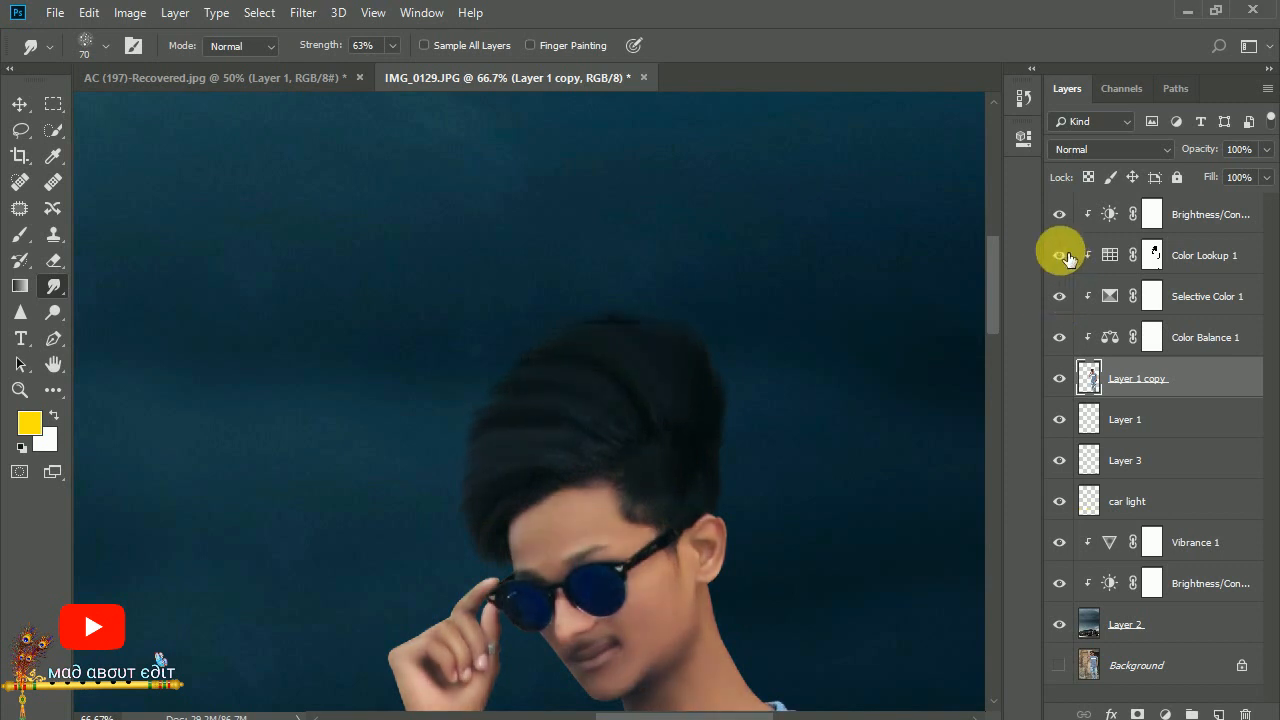
click(1152, 255)
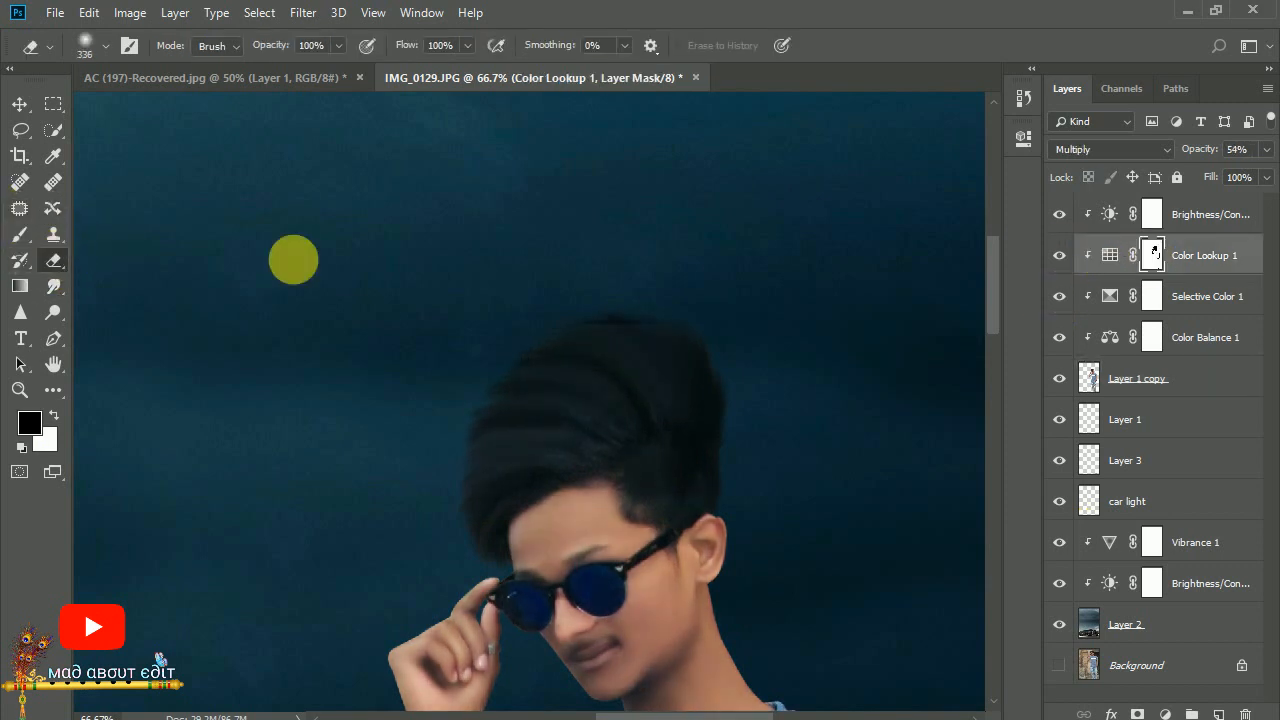
click(20, 233)
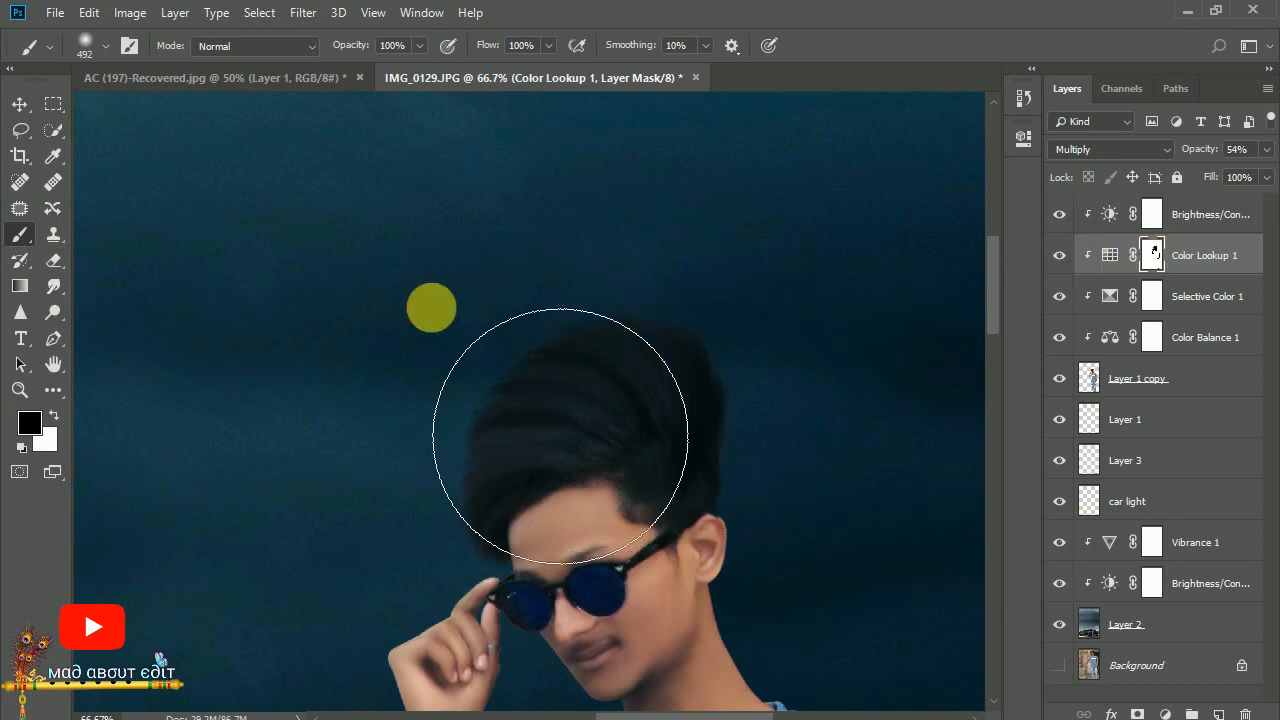
key(ctrl+minus)
key(ctrl+0)
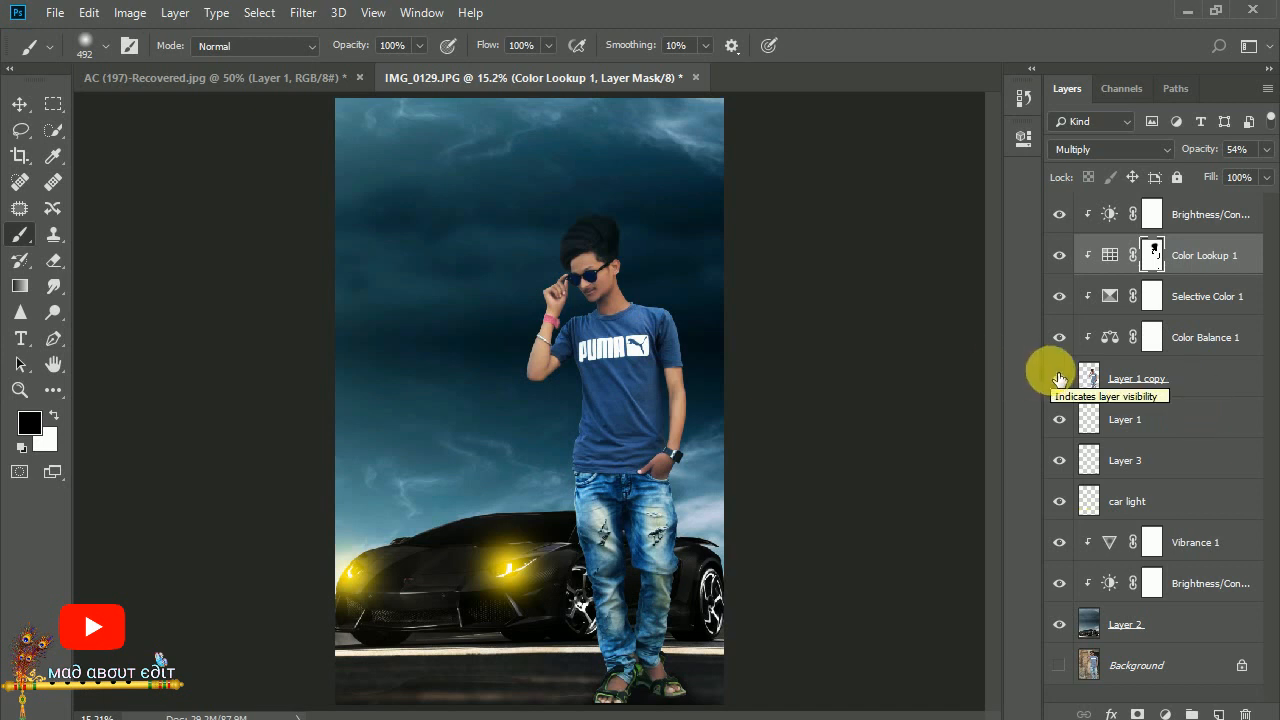
Set the opacity of Layer 1 to 40%.
click(1100, 418)
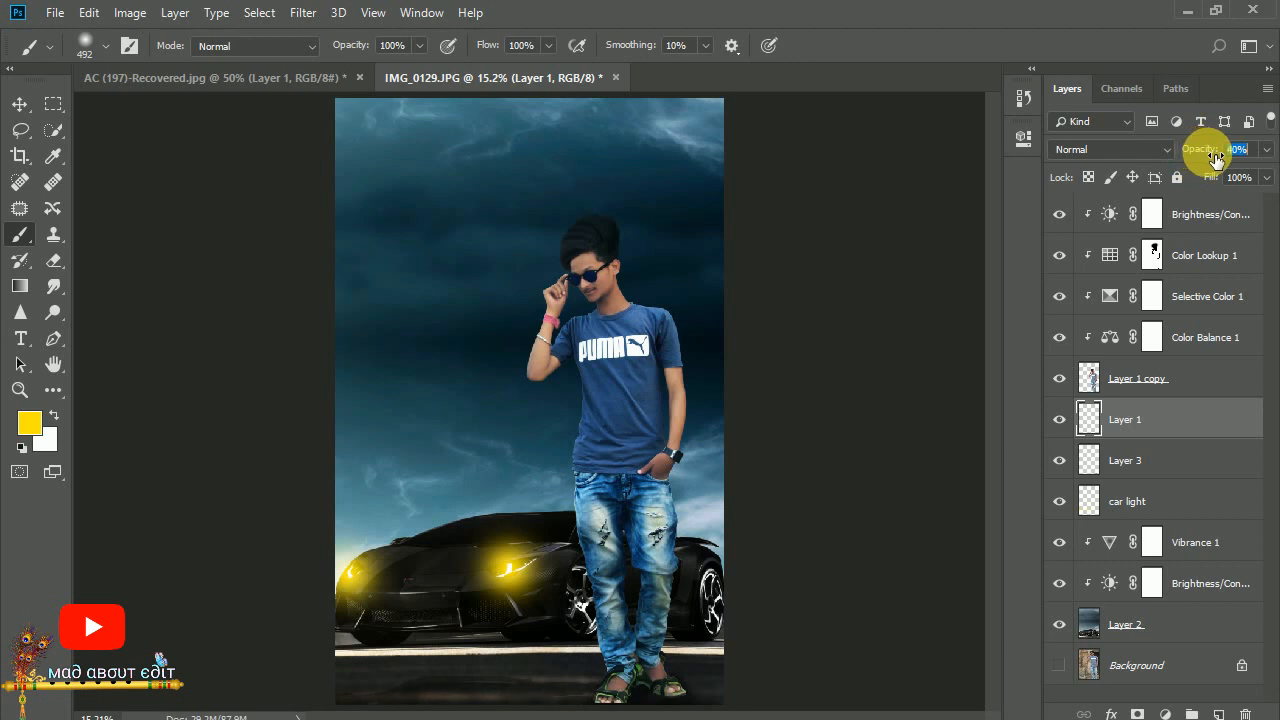
click(672, 535)
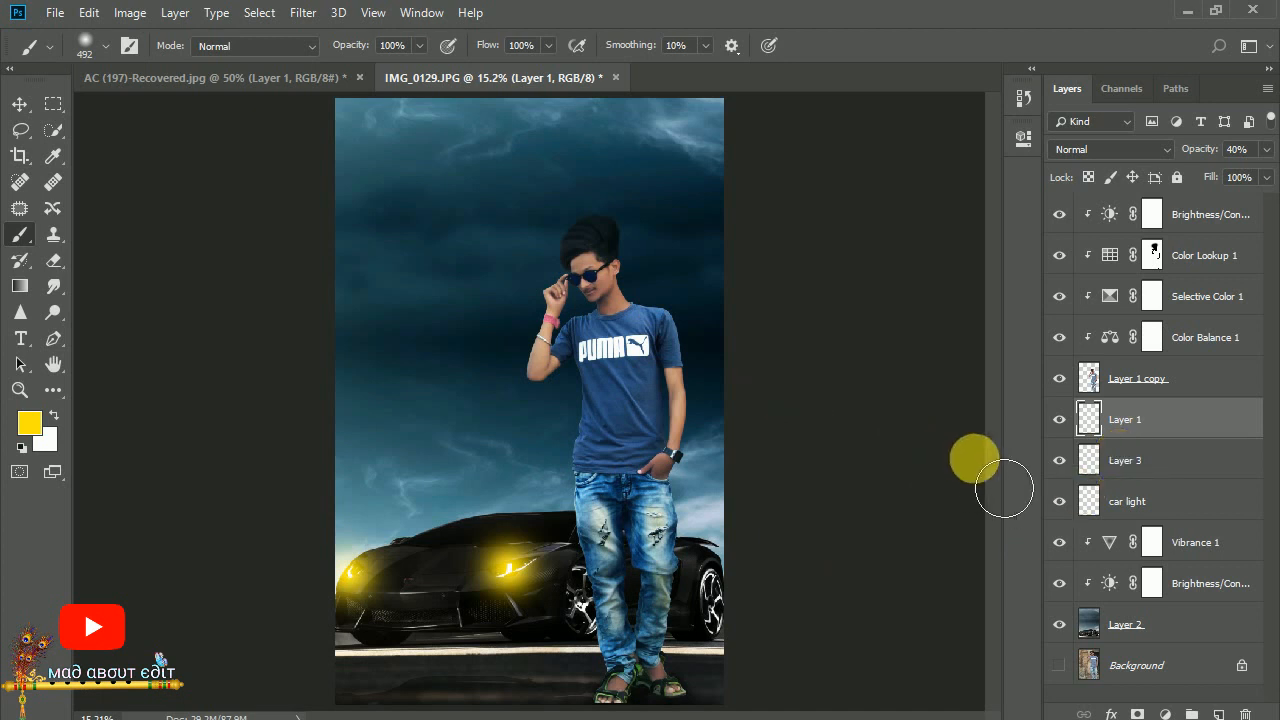
Add a new layer above the topmost Brightness/Contrast adjustment and stamp all visible content onto it.
click(1128, 378)
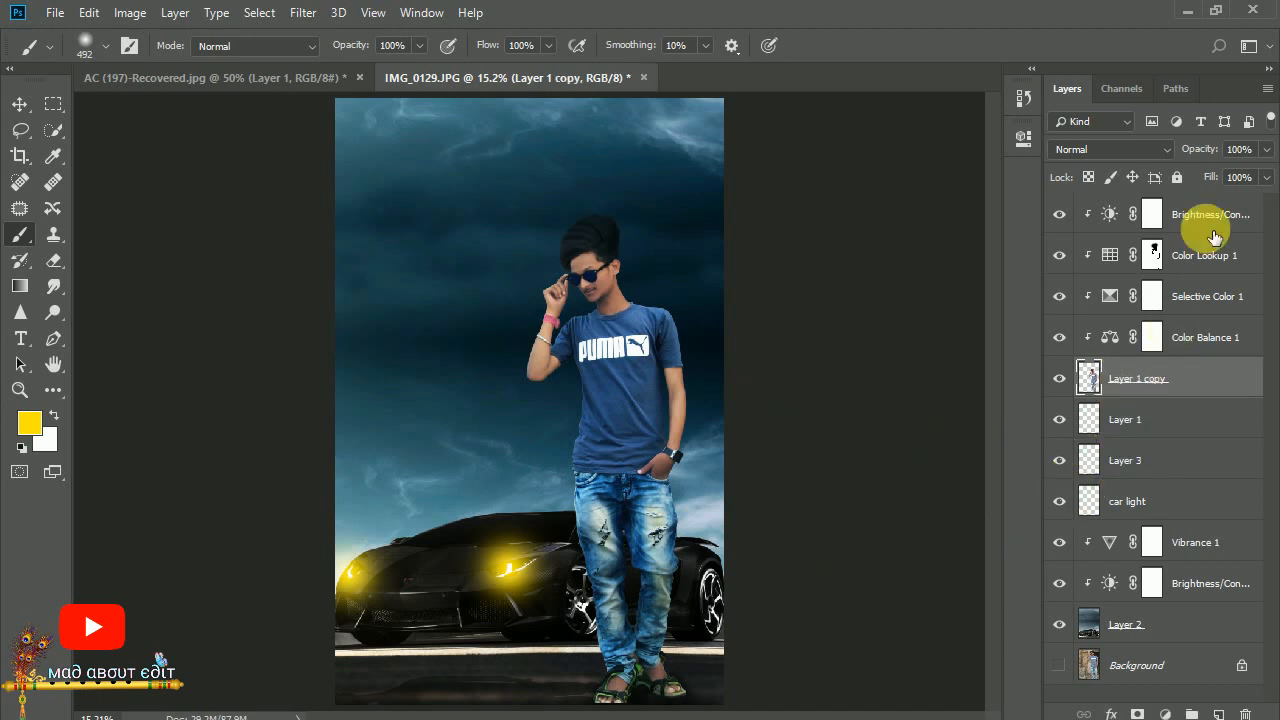
click(1200, 214)
click(1217, 713)
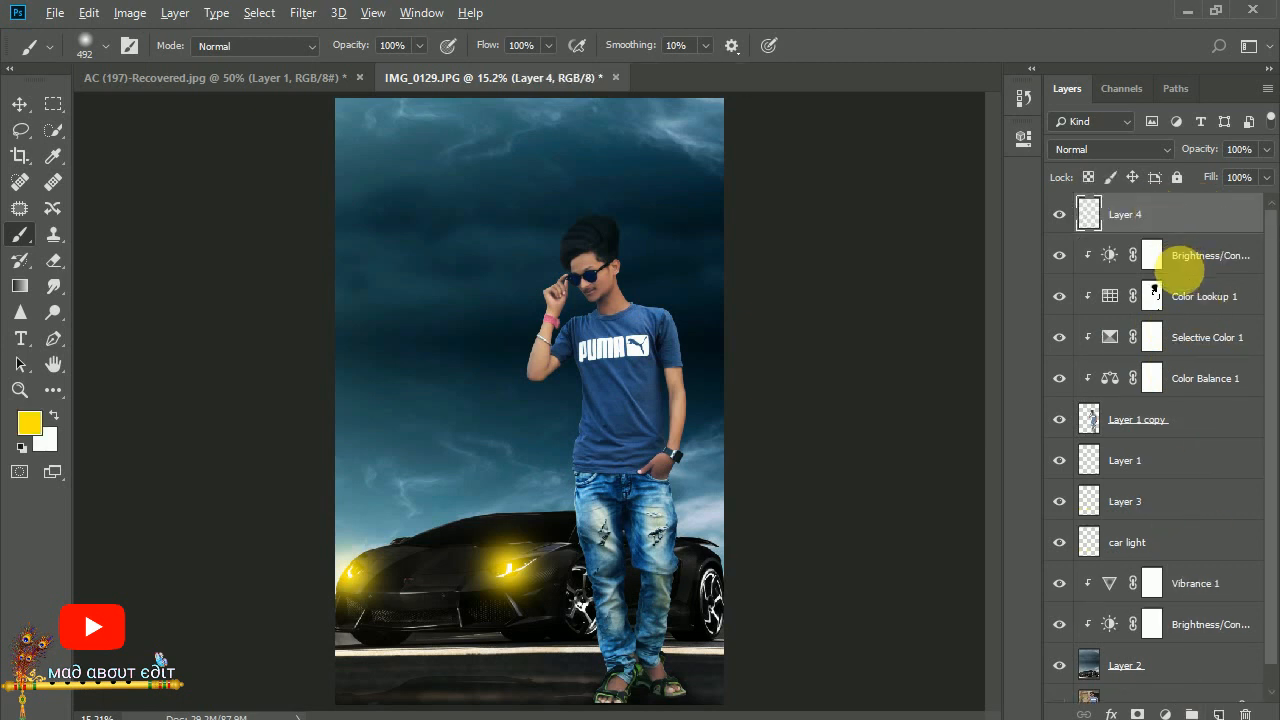
Group the layers from the upper Brightness/Contrast adjustment down to Layer 2, and duplicate the merged Layer 4.
click(1188, 274)
scroll(1268, 402, down, 1)
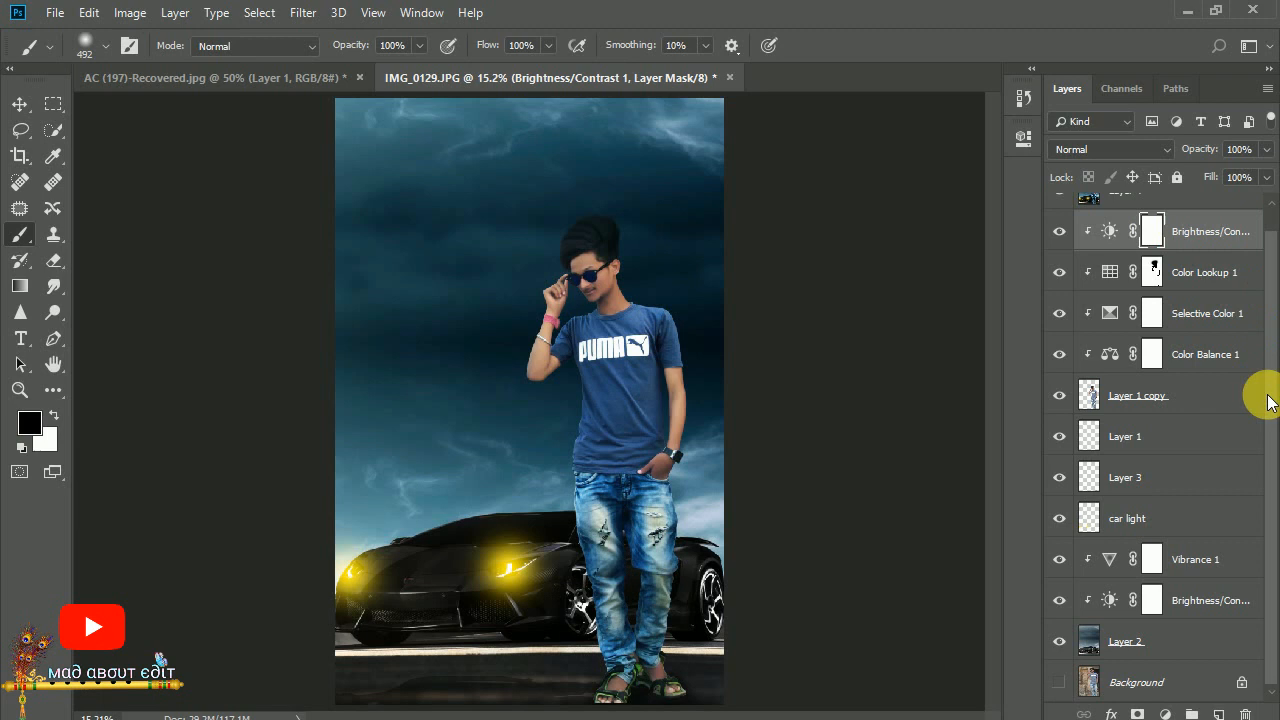
shift+click(1148, 645)
key(ctrl+g)
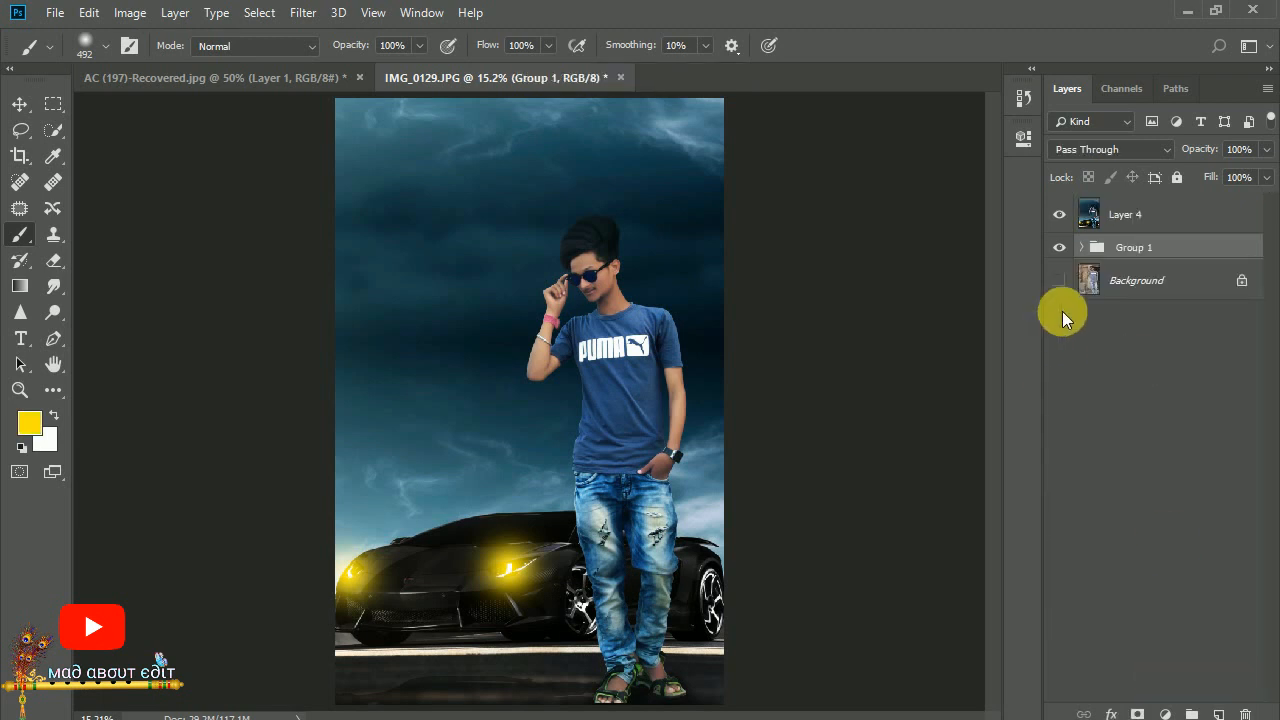
click(1110, 214)
key(ctrl+j)
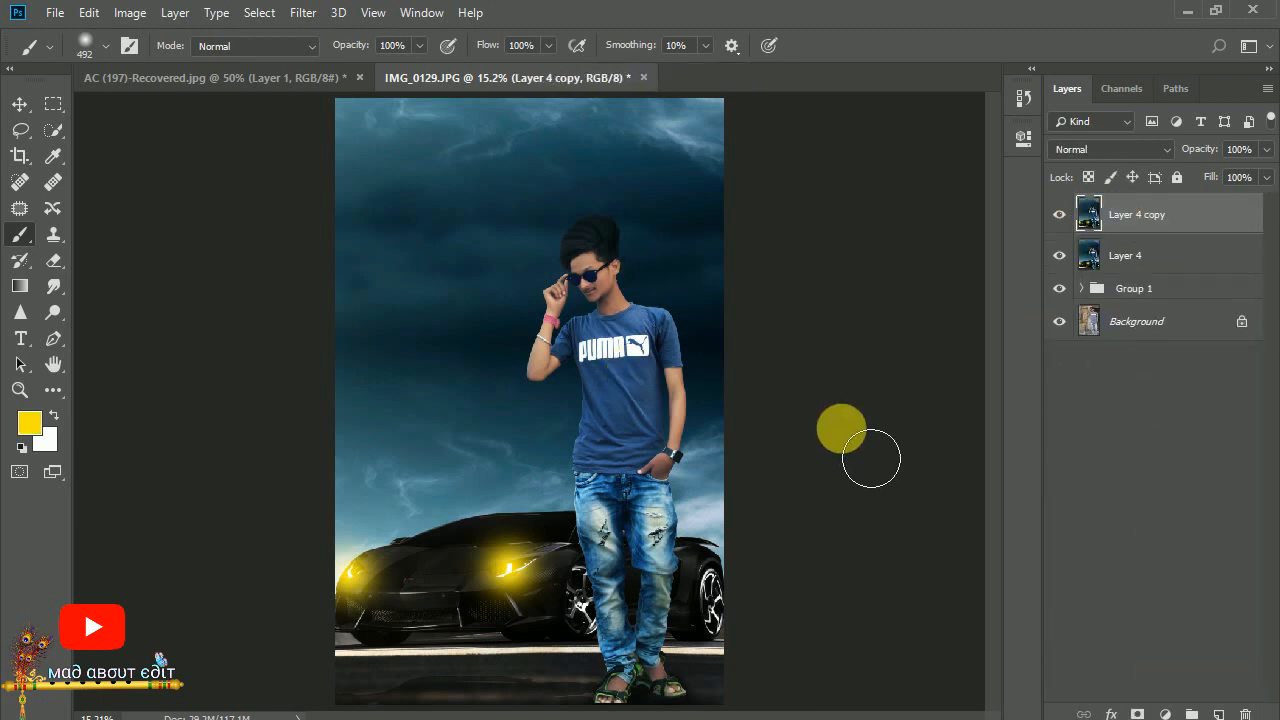
Examine the man's hair, face and T-shirt up close in the merged image.
key(ctrl+plus)
key(ctrl+plus)
key(ctrl+plus)
key(ctrl+plus)
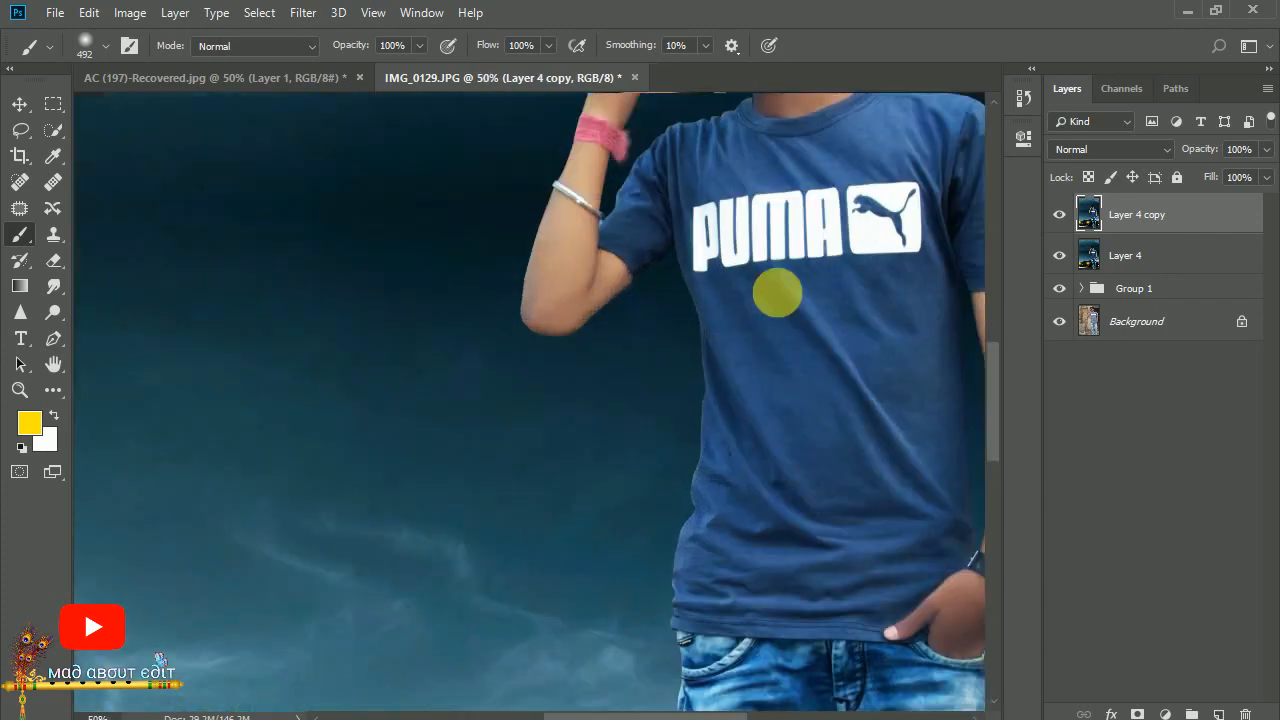
drag(812, 152, 694, 428)
click(20, 104)
drag(674, 300, 666, 352)
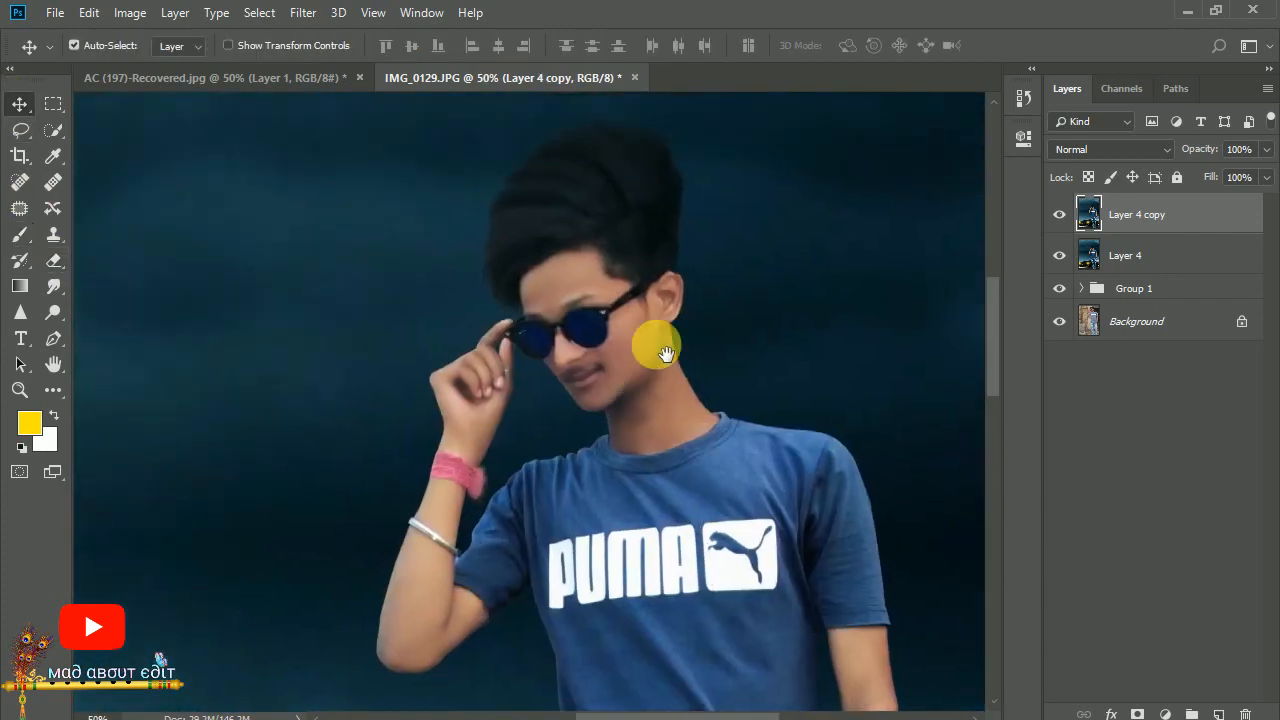
key(ctrl+minus)
Open the Camera Raw Filter on Layer 4 copy and set Temperature -9, Exposure -0.25, Contrast +26 and Shadows +10.
click(143, 46)
click(303, 12)
click(337, 129)
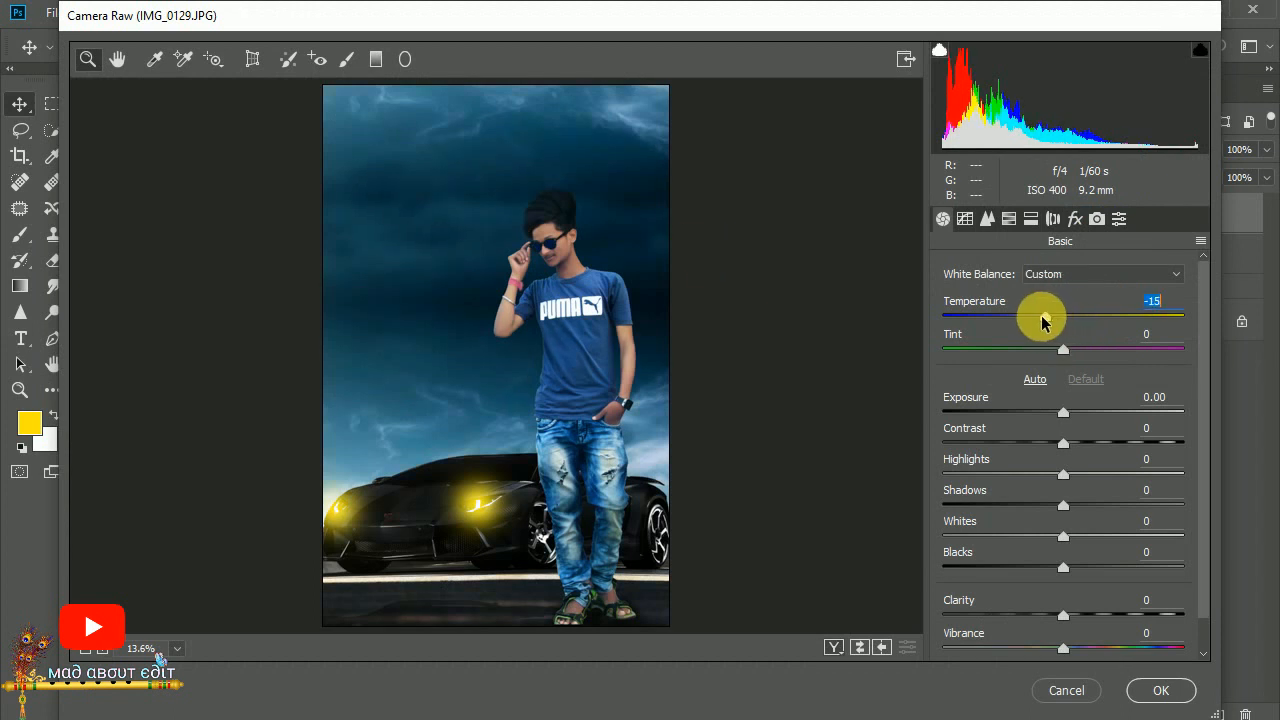
drag(1043, 321, 1041, 321)
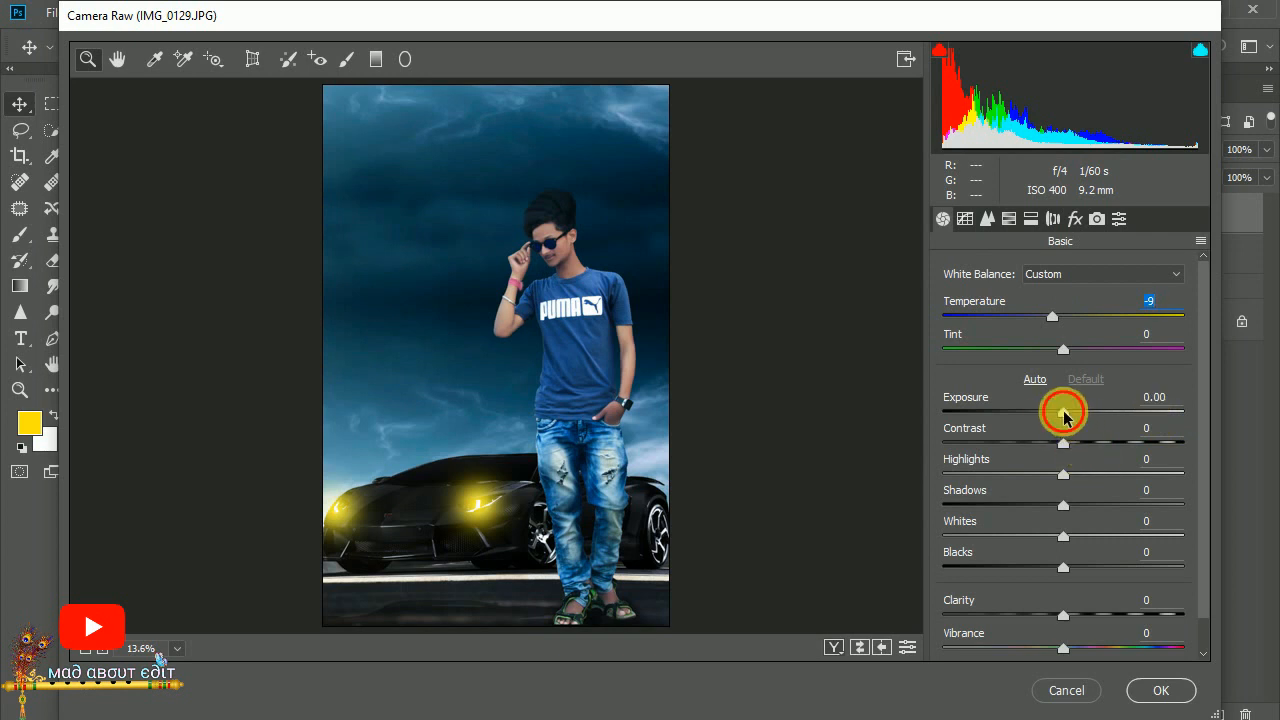
drag(1063, 416, 1096, 450)
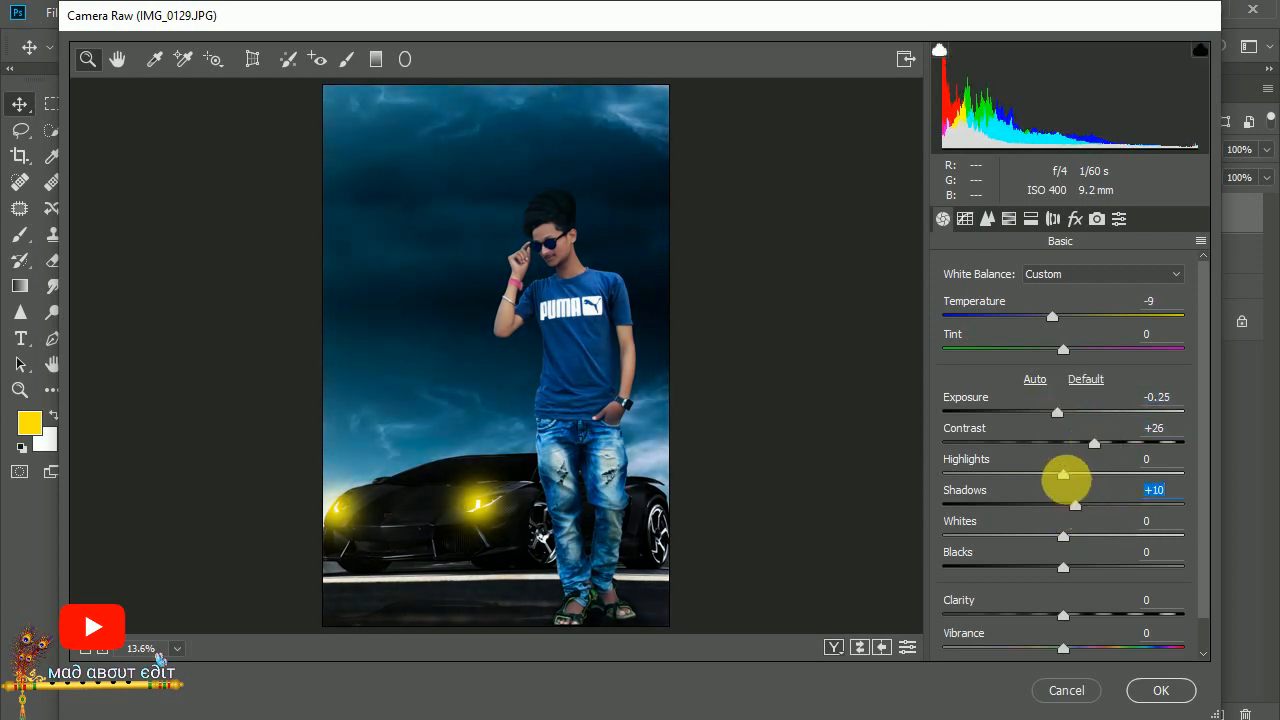
Set the basic adjustments to Temperature -2, Exposure +0.05, Highlights -18, Blacks -13, Clarity +11 and Saturation +13.
drag(1063, 567, 1041, 568)
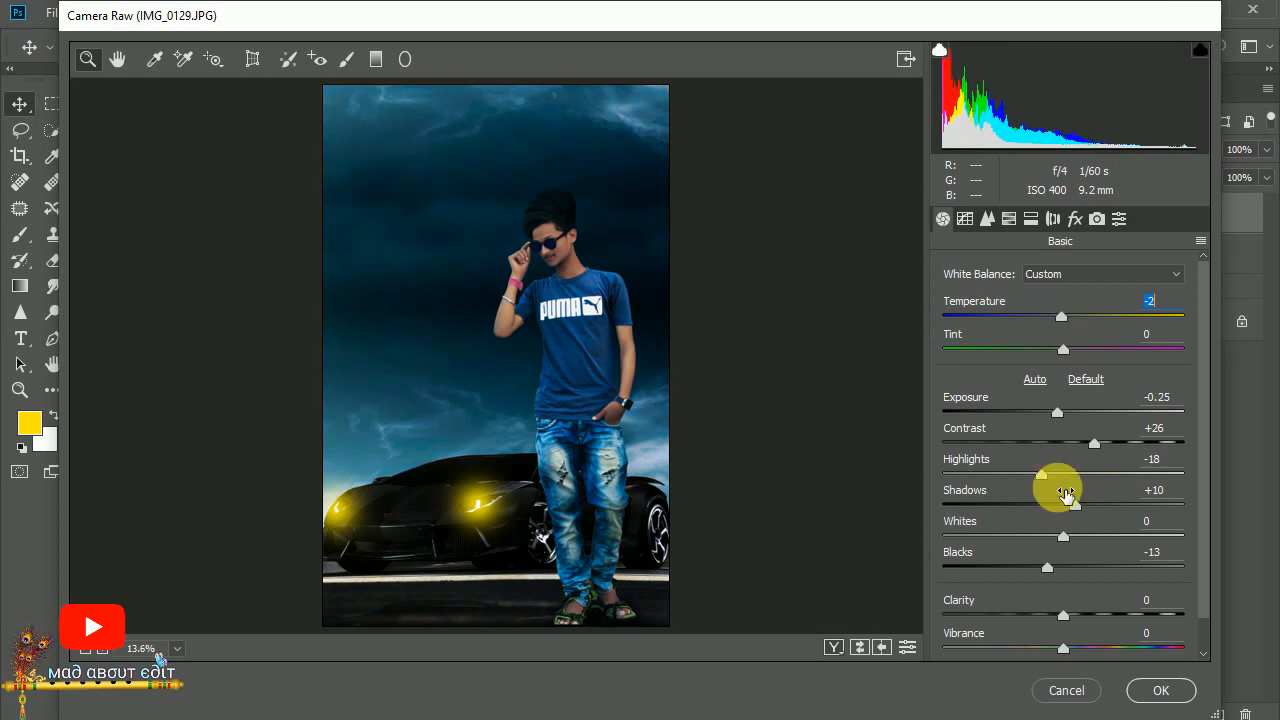
scroll(1062, 560, down, 1)
click(1081, 643)
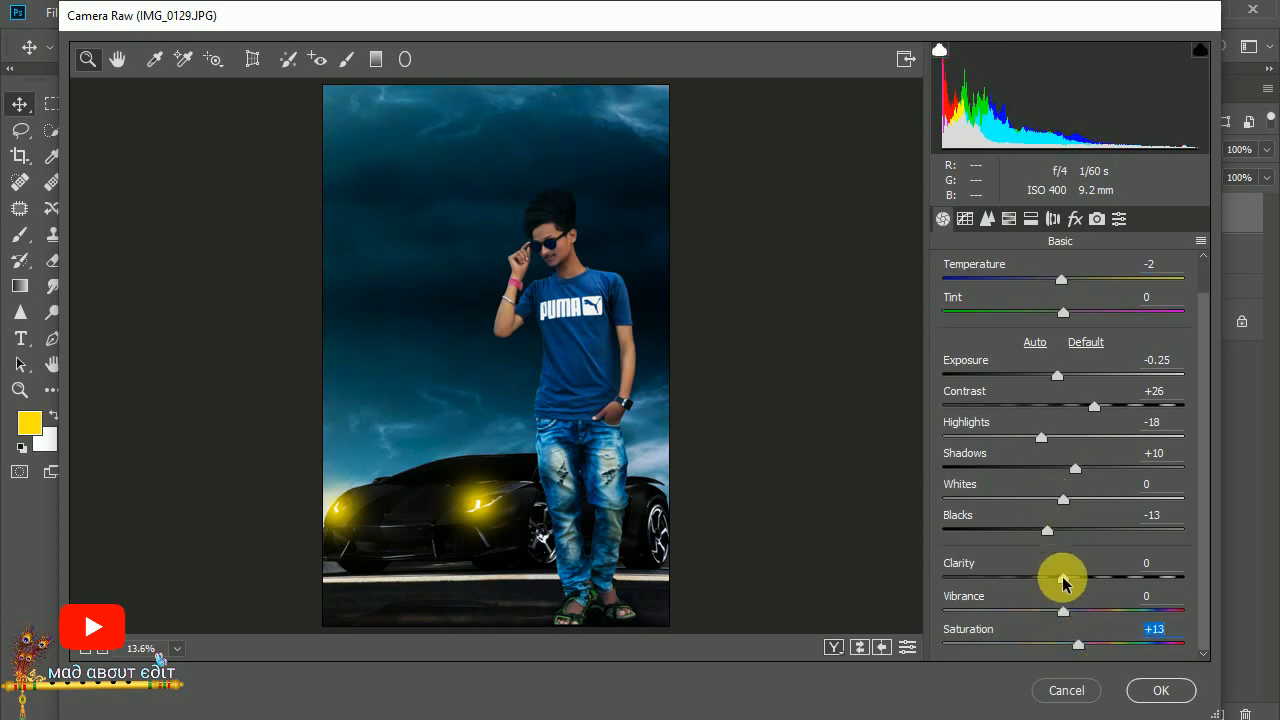
click(966, 220)
click(943, 216)
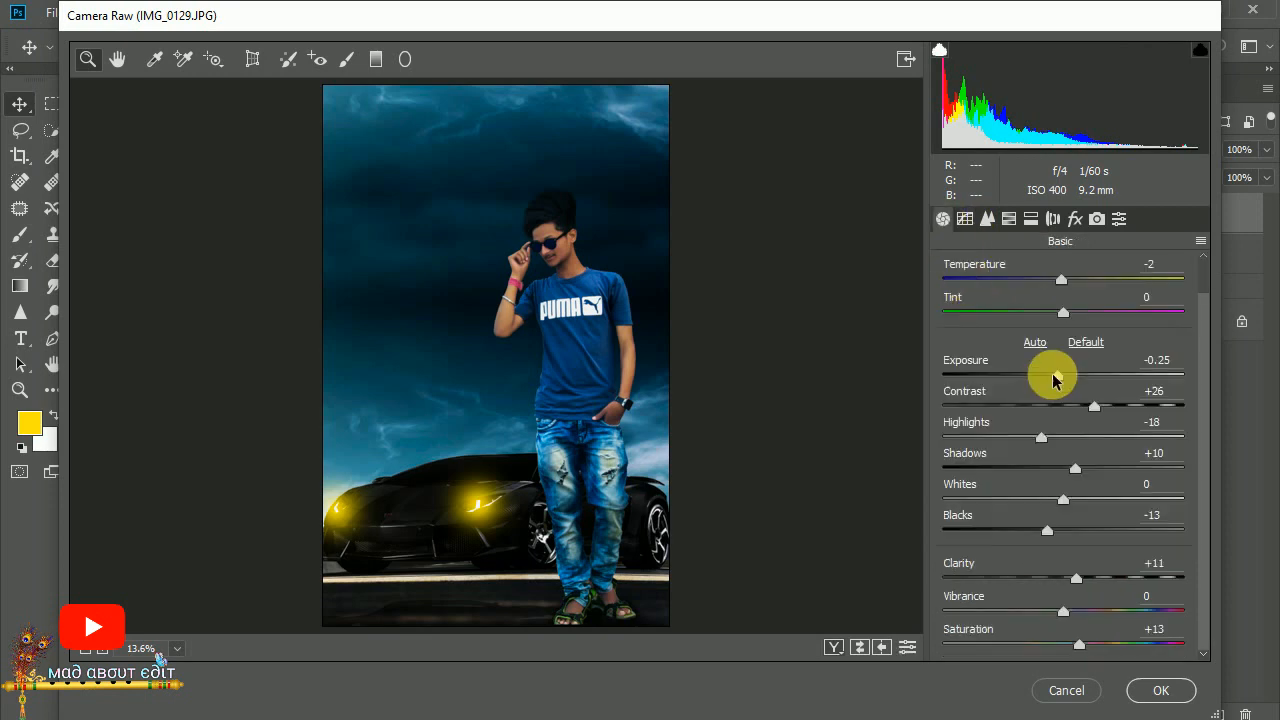
drag(1064, 373, 1065, 386)
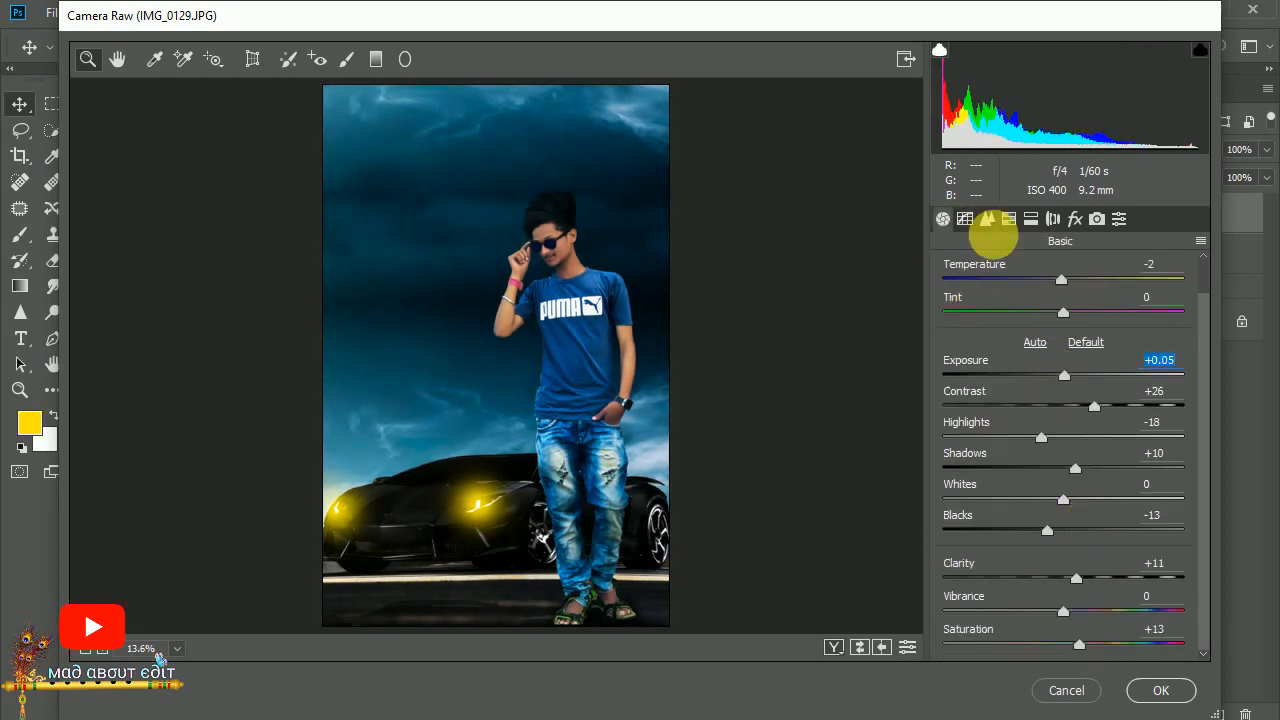
Raise the Lights and Darks slightly in the parametric Tone Curve.
click(965, 219)
scroll(1070, 610, down, 1)
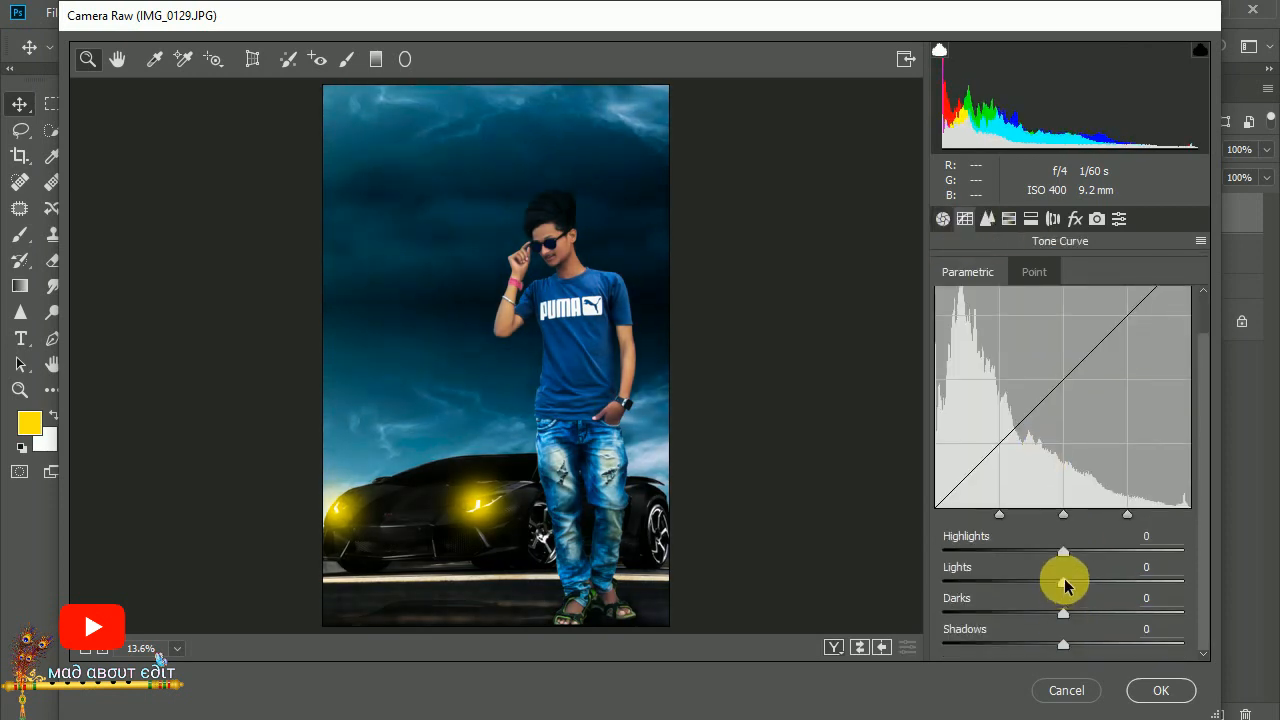
drag(1082, 580, 1075, 613)
Set the HSL saturation of Oranges to -30, Yellows to -20 and Blues to +16.
click(1005, 219)
click(988, 219)
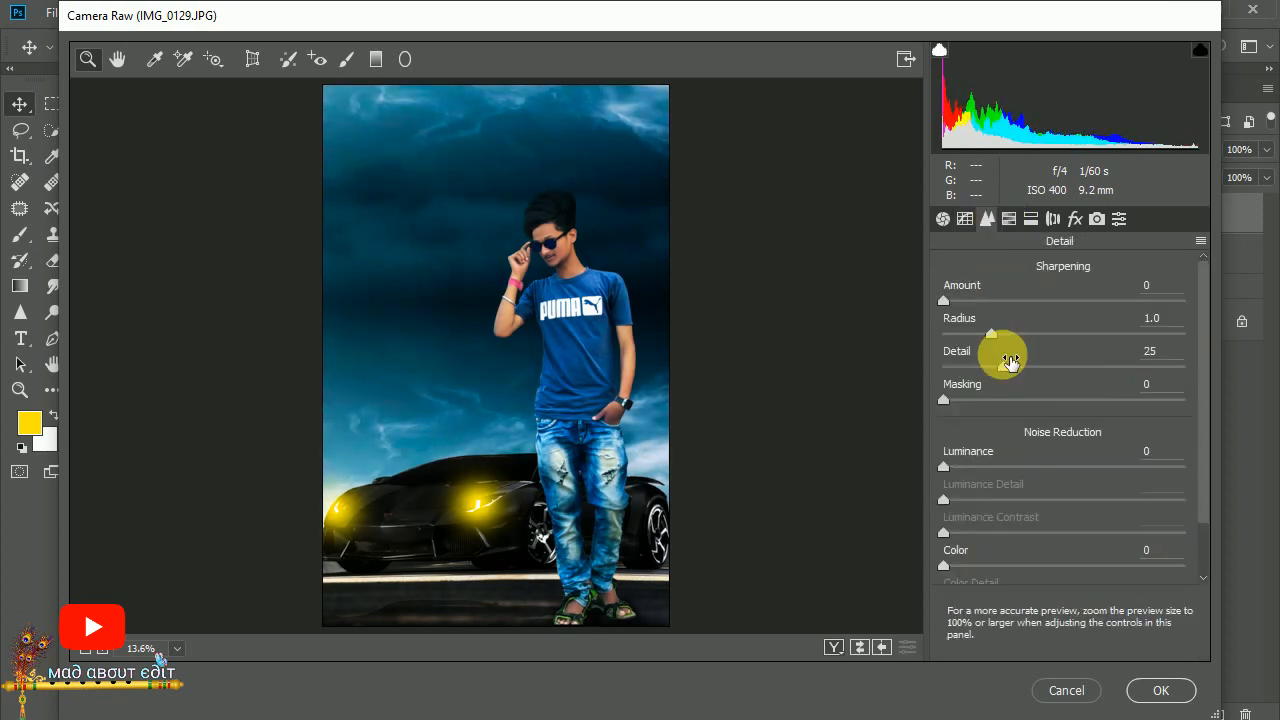
click(1009, 219)
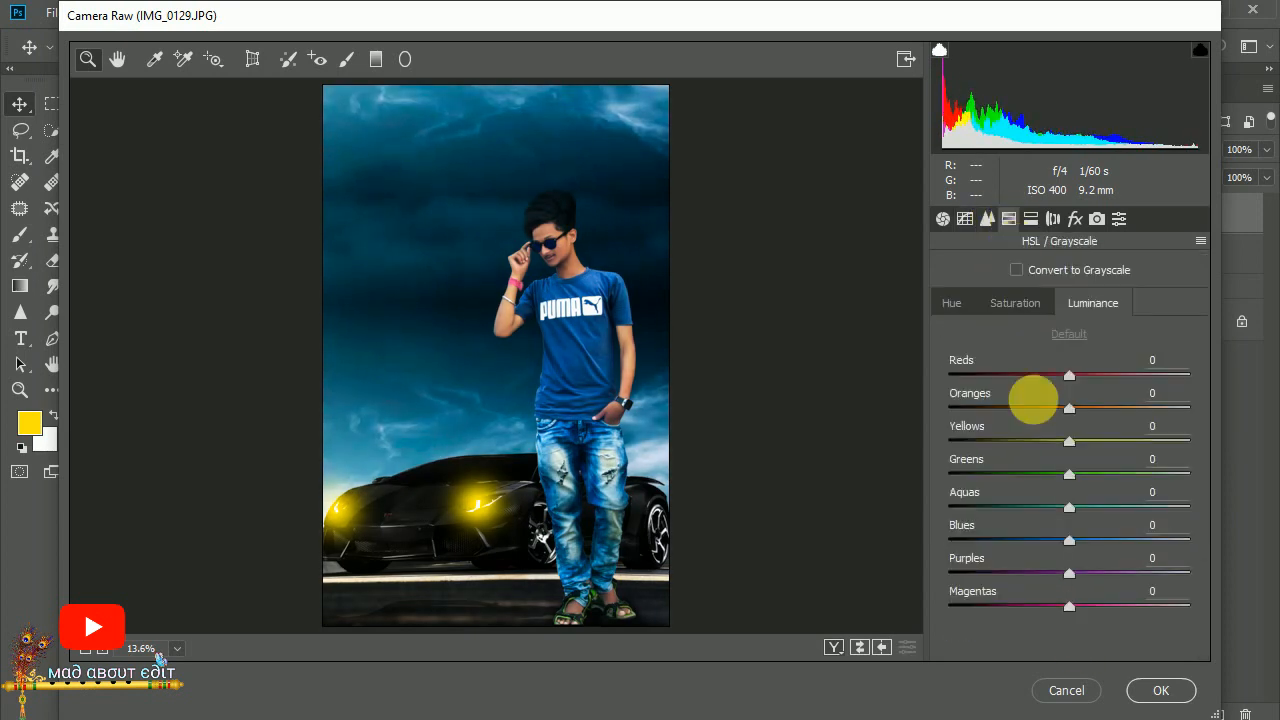
click(1017, 302)
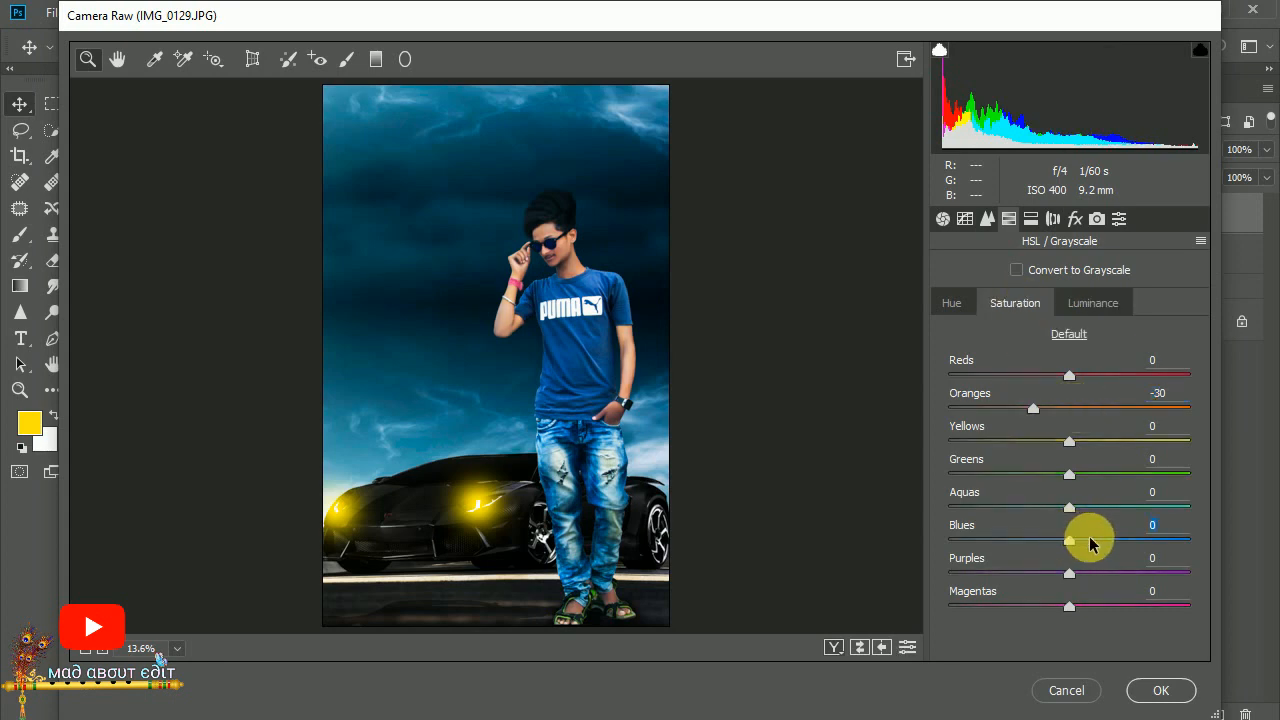
click(1090, 540)
click(1058, 443)
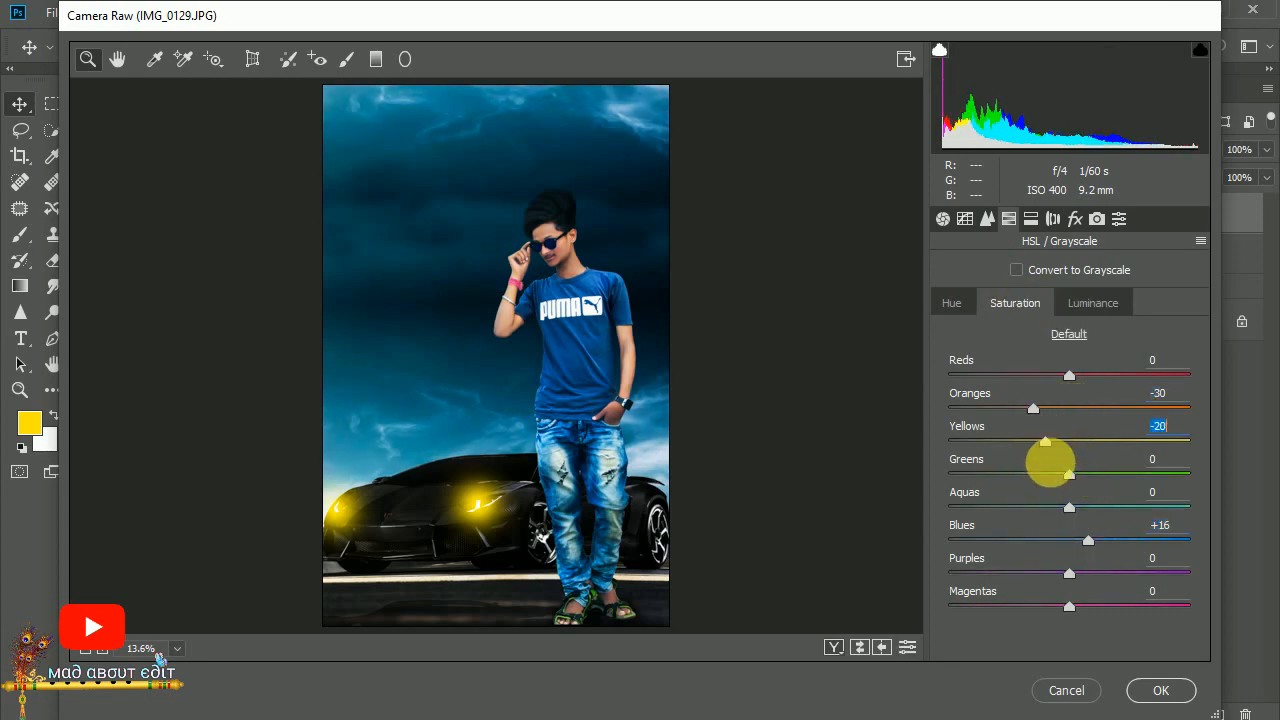
Set the HSL luminance of Oranges to +23 and Blues to -15, and apply the Camera Raw Filter to Layer 4 copy.
click(1080, 302)
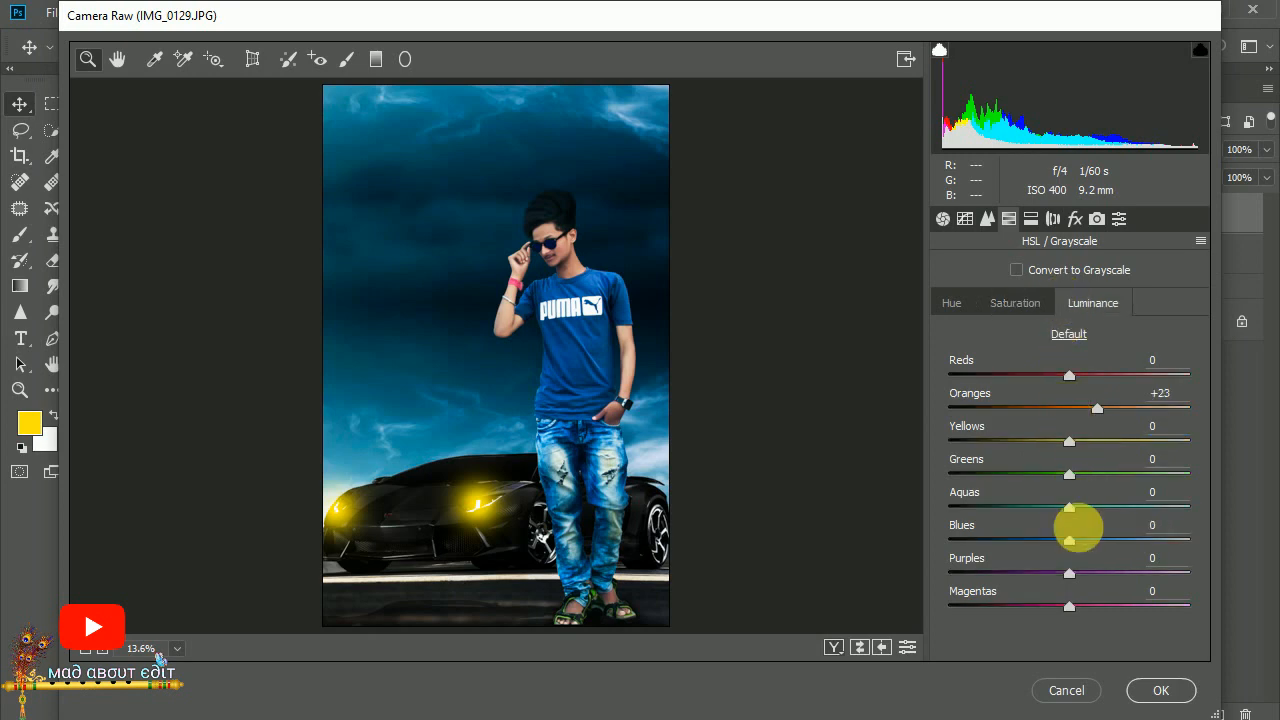
drag(1064, 541, 1050, 540)
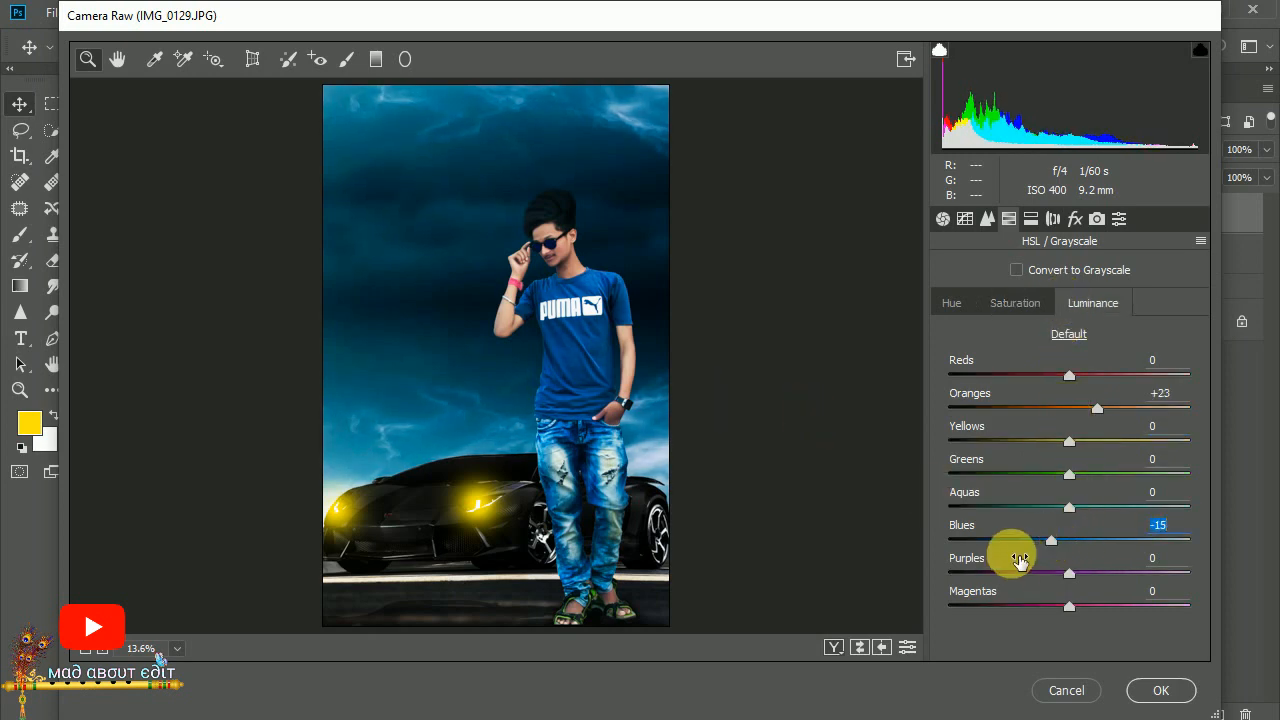
click(1148, 689)
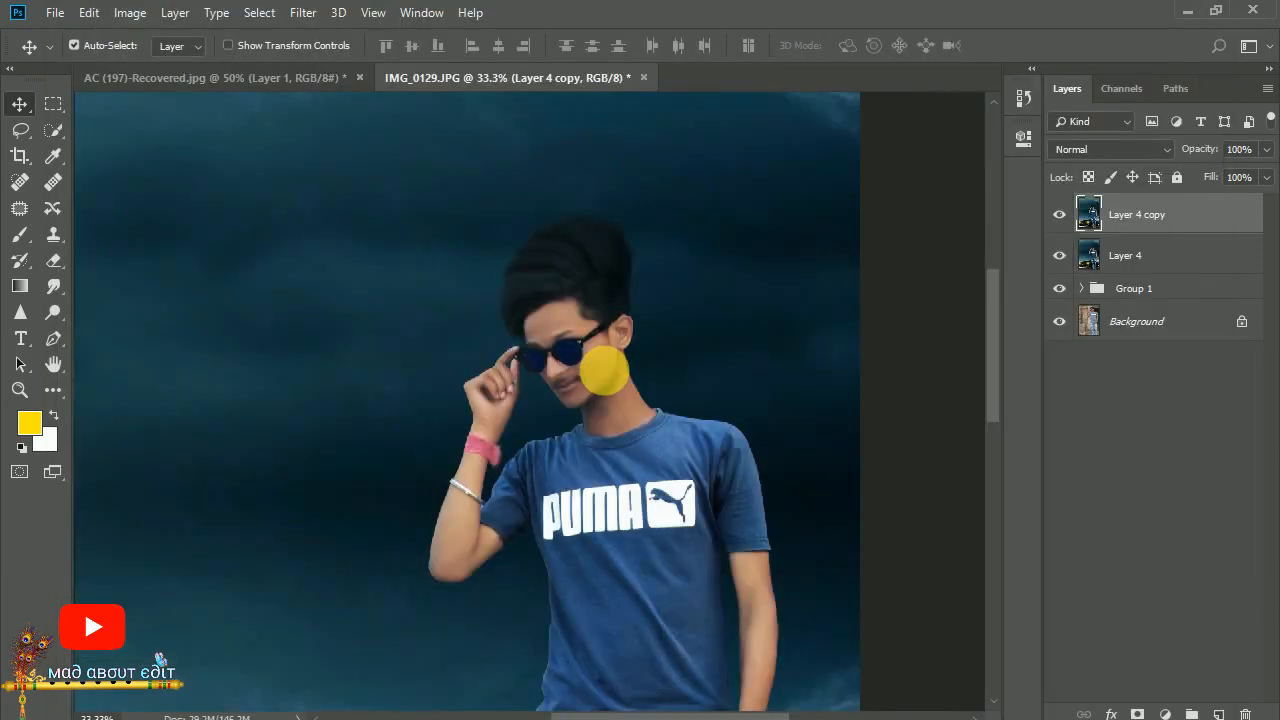
key(ctrl+minus)
key(ctrl+minus)
key(ctrl+minus)
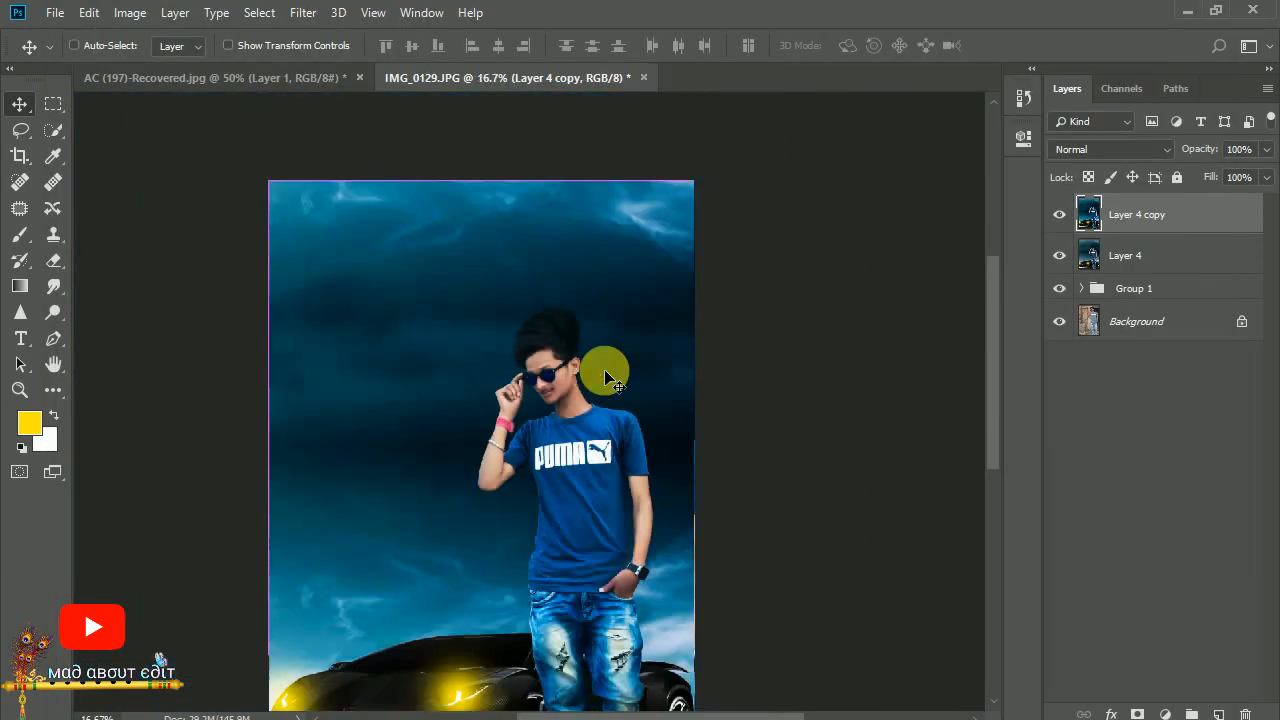